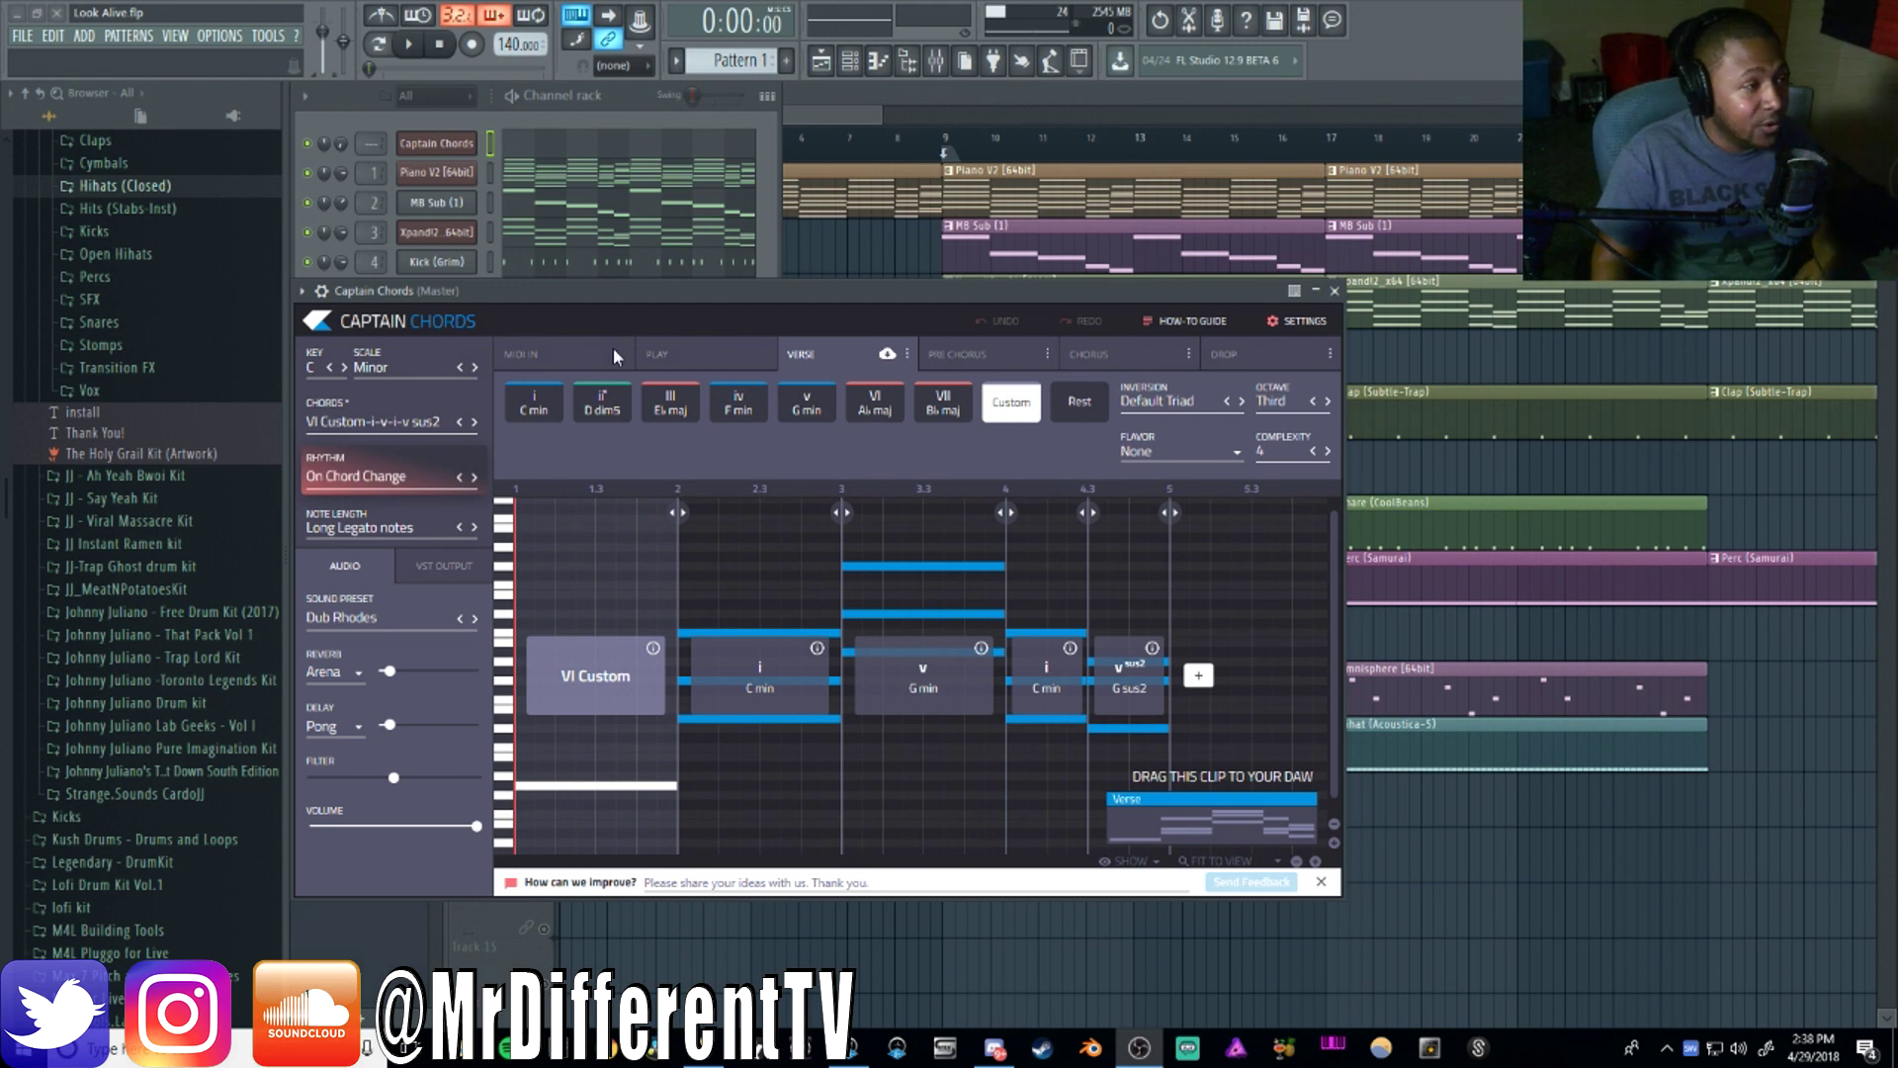
# Look through the MIDI In, Play, Verse, Pre Chorus and Drop sections of Captain Chords
pyautogui.click(605, 356)
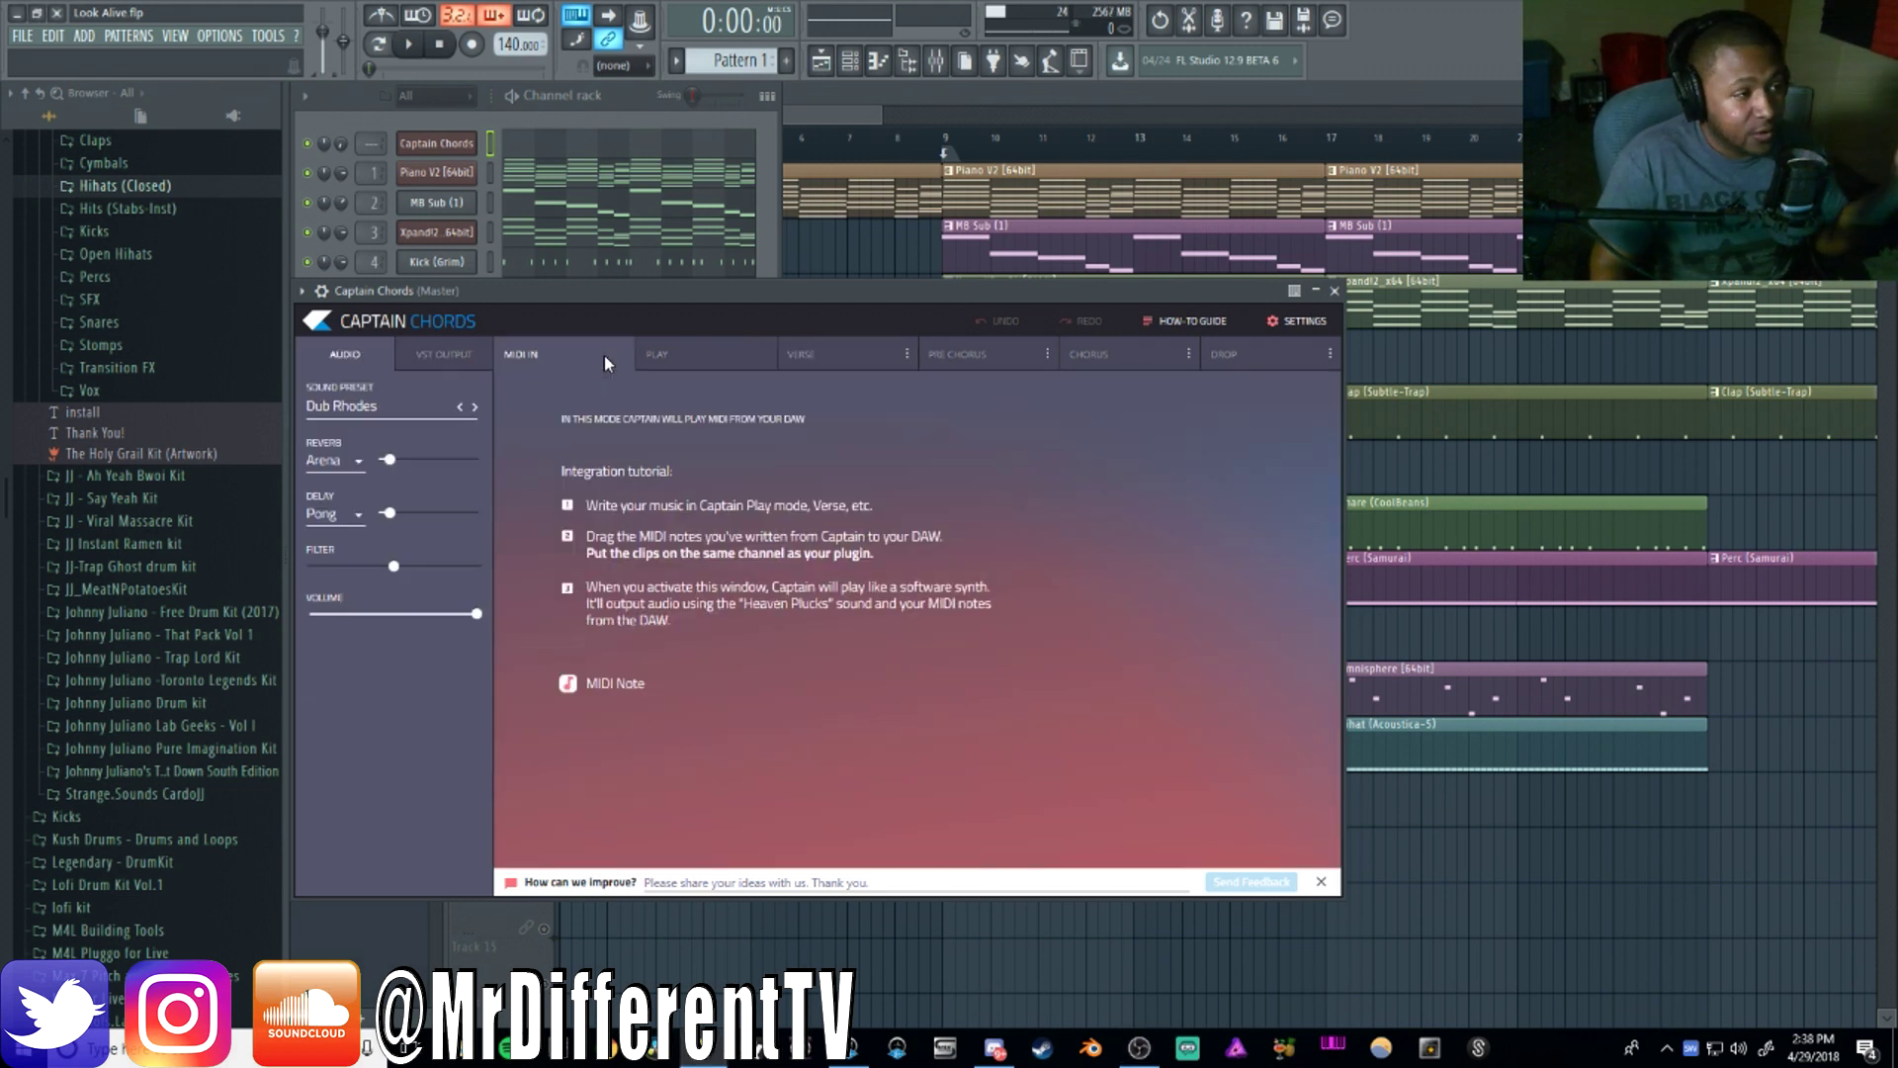
pyautogui.click(661, 353)
pyautogui.click(834, 354)
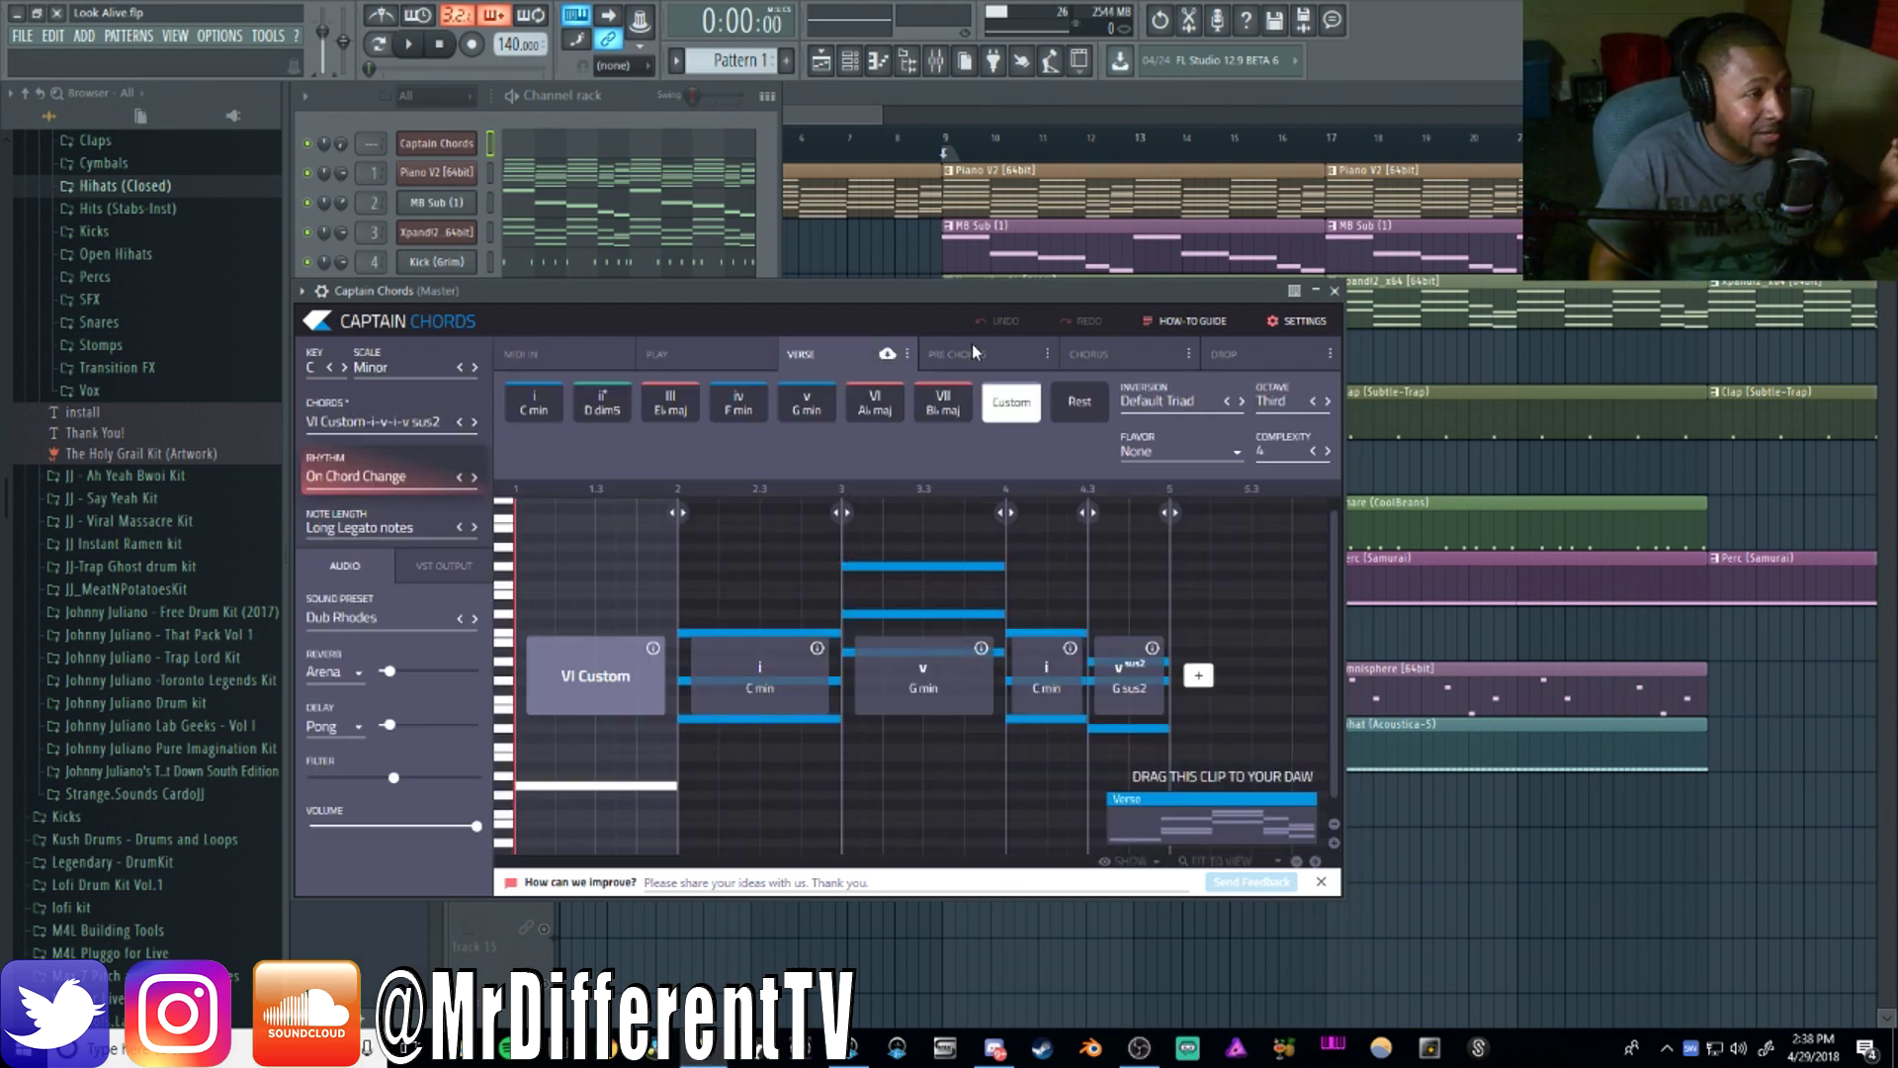
pyautogui.click(971, 346)
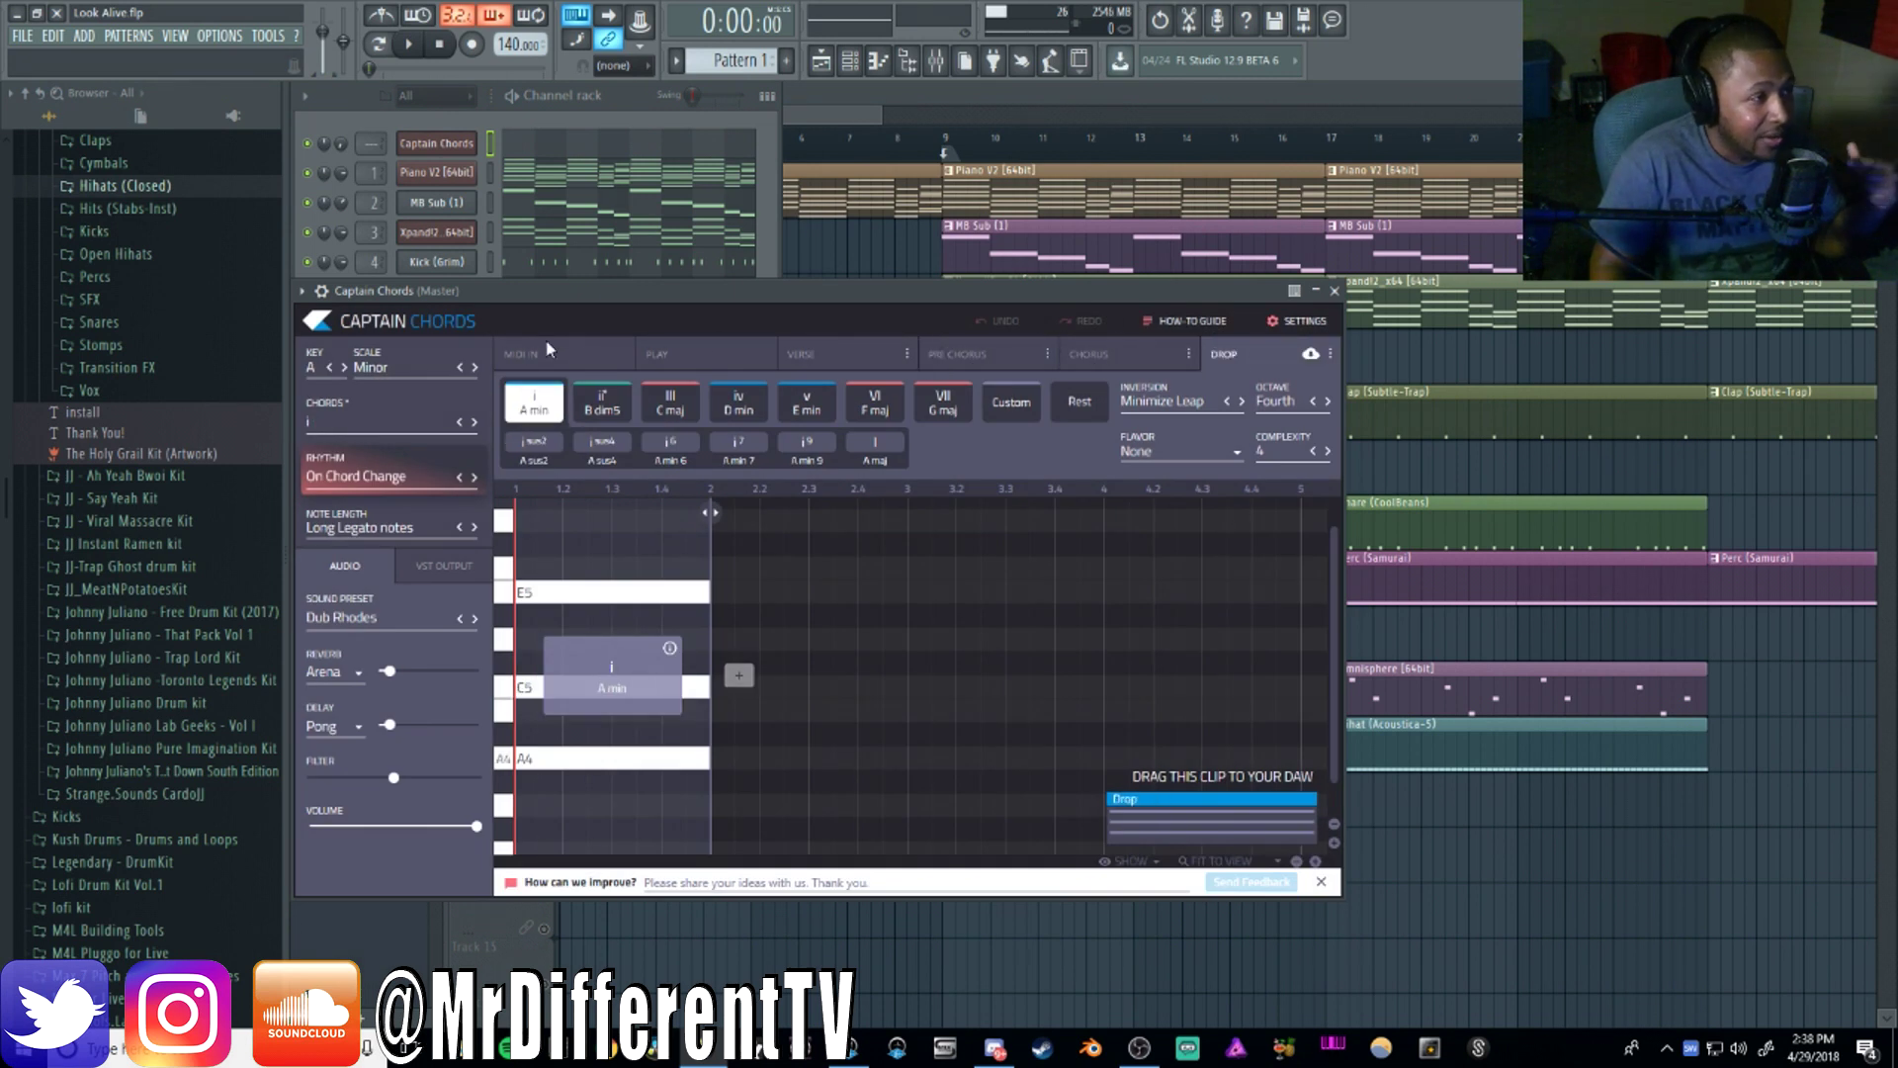
pyautogui.click(549, 348)
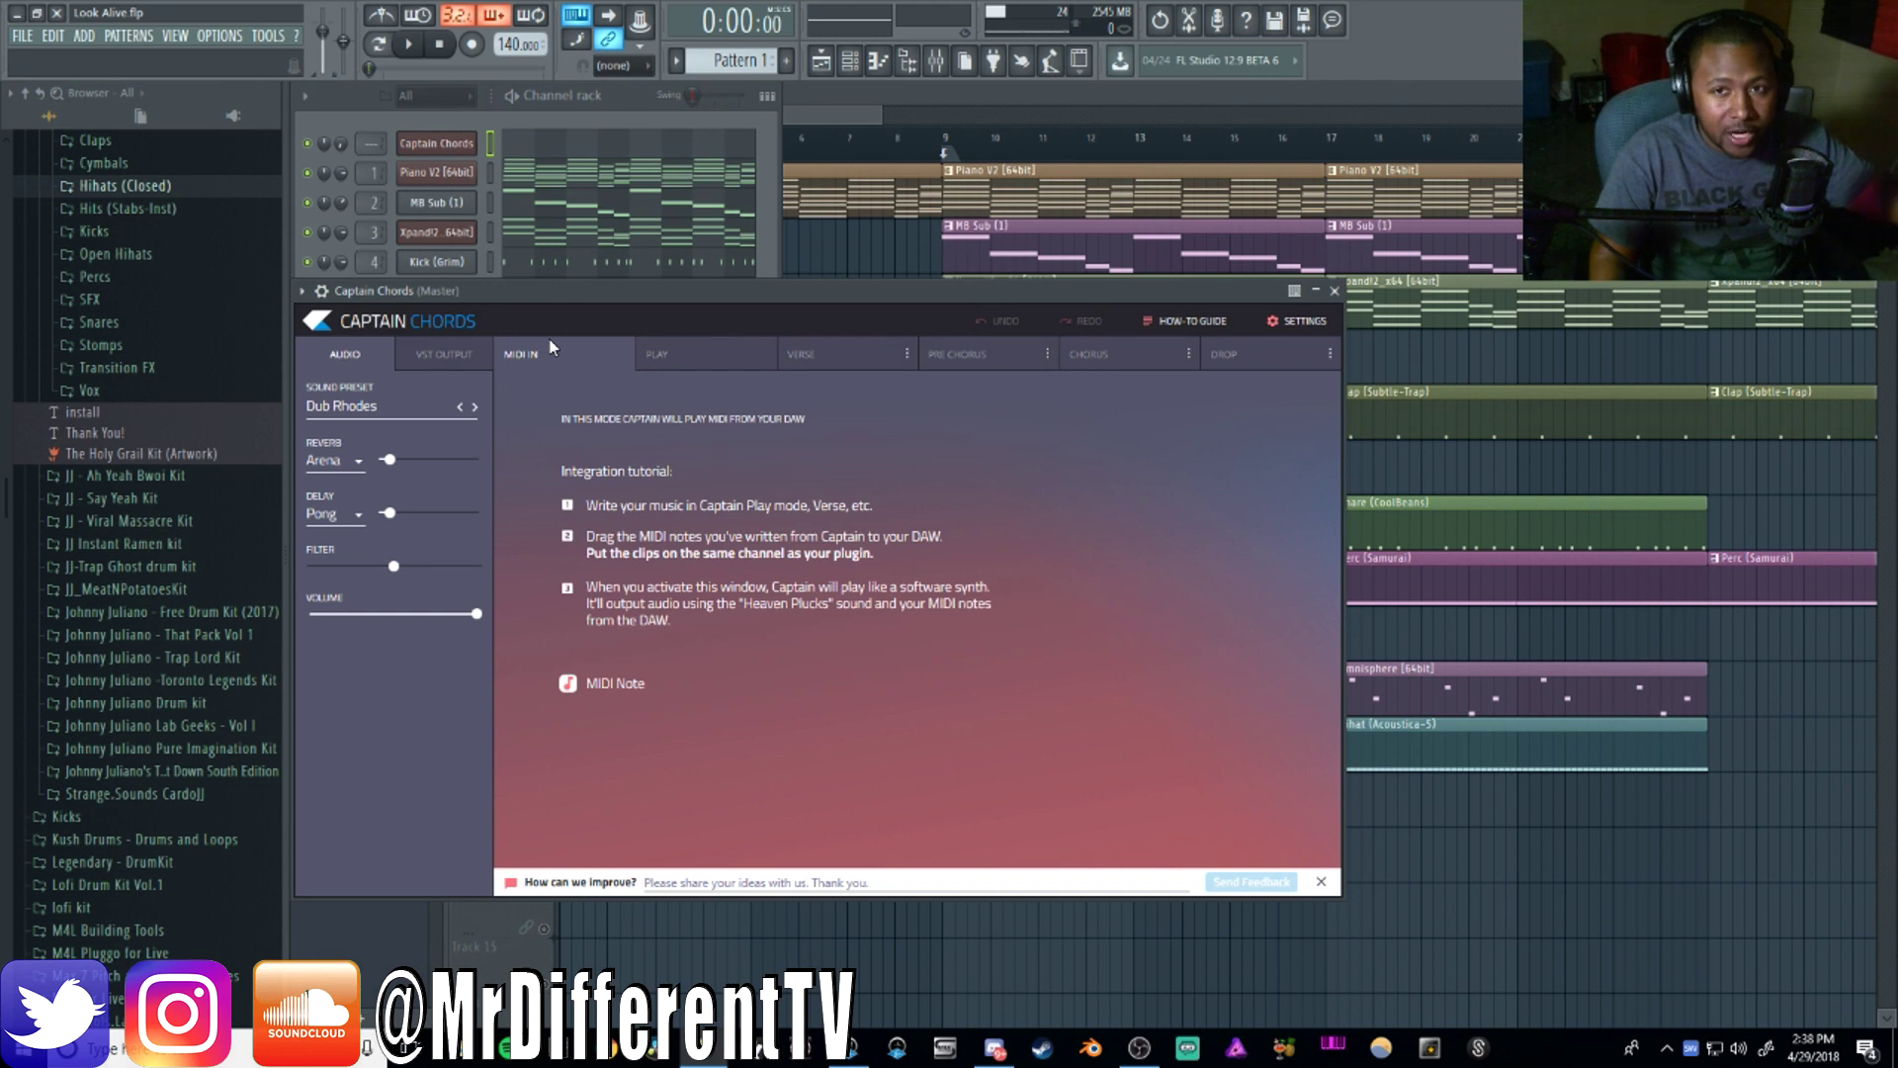
# Switch to Play mode and view the VST Output information before returning to the Audio settings
pyautogui.click(720, 342)
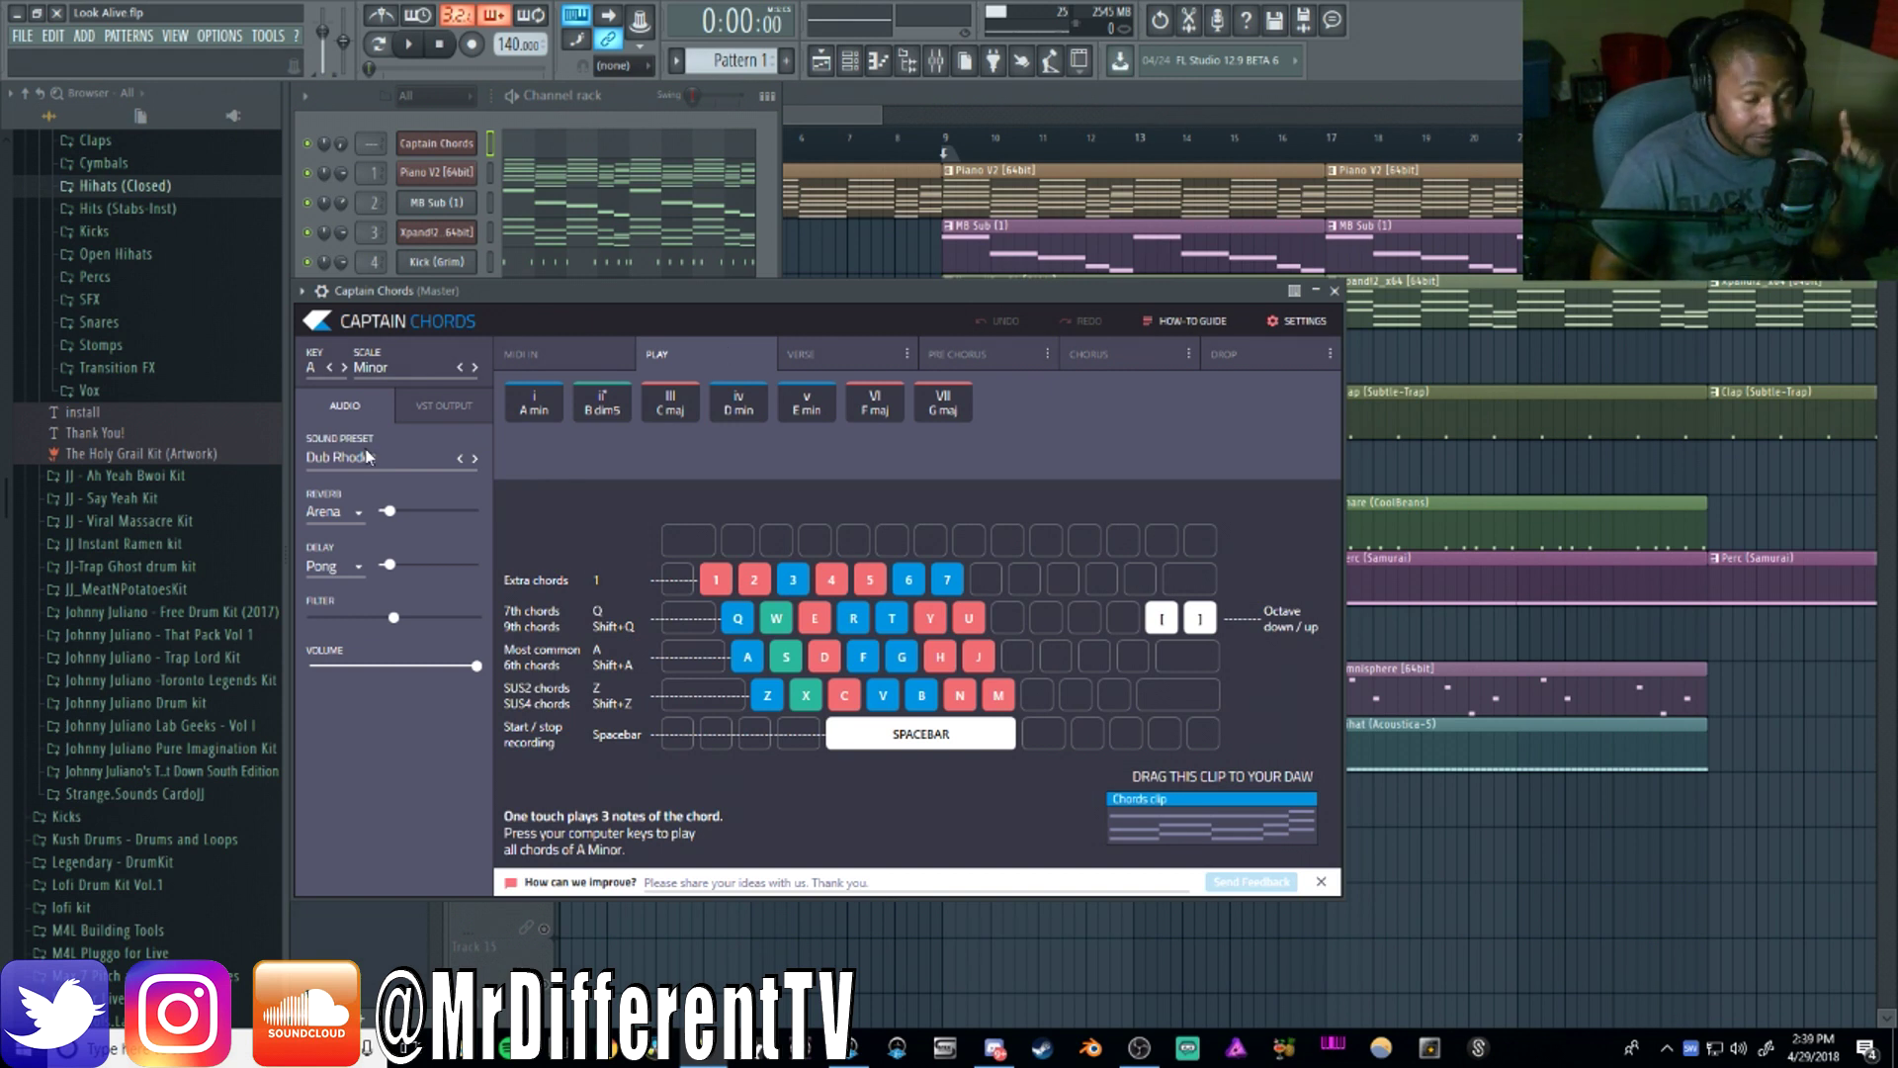
pyautogui.click(433, 409)
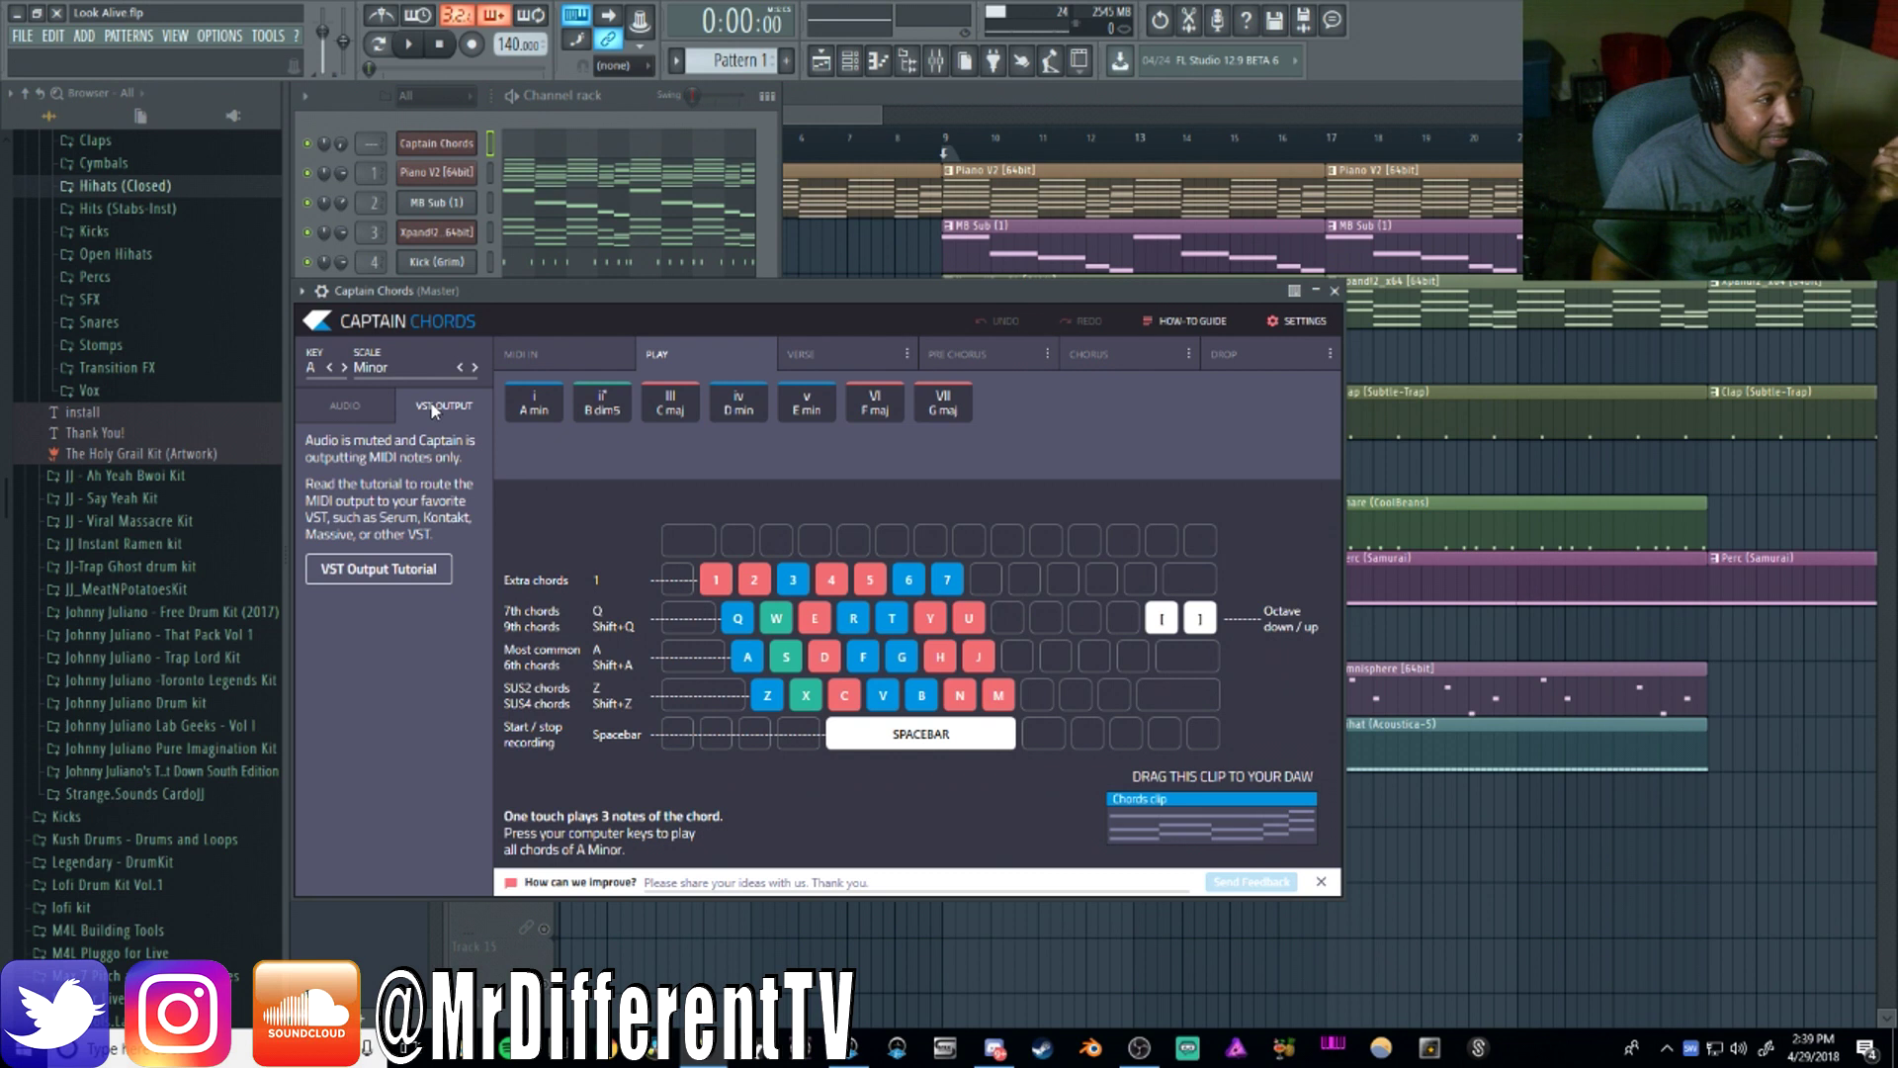
pyautogui.click(367, 406)
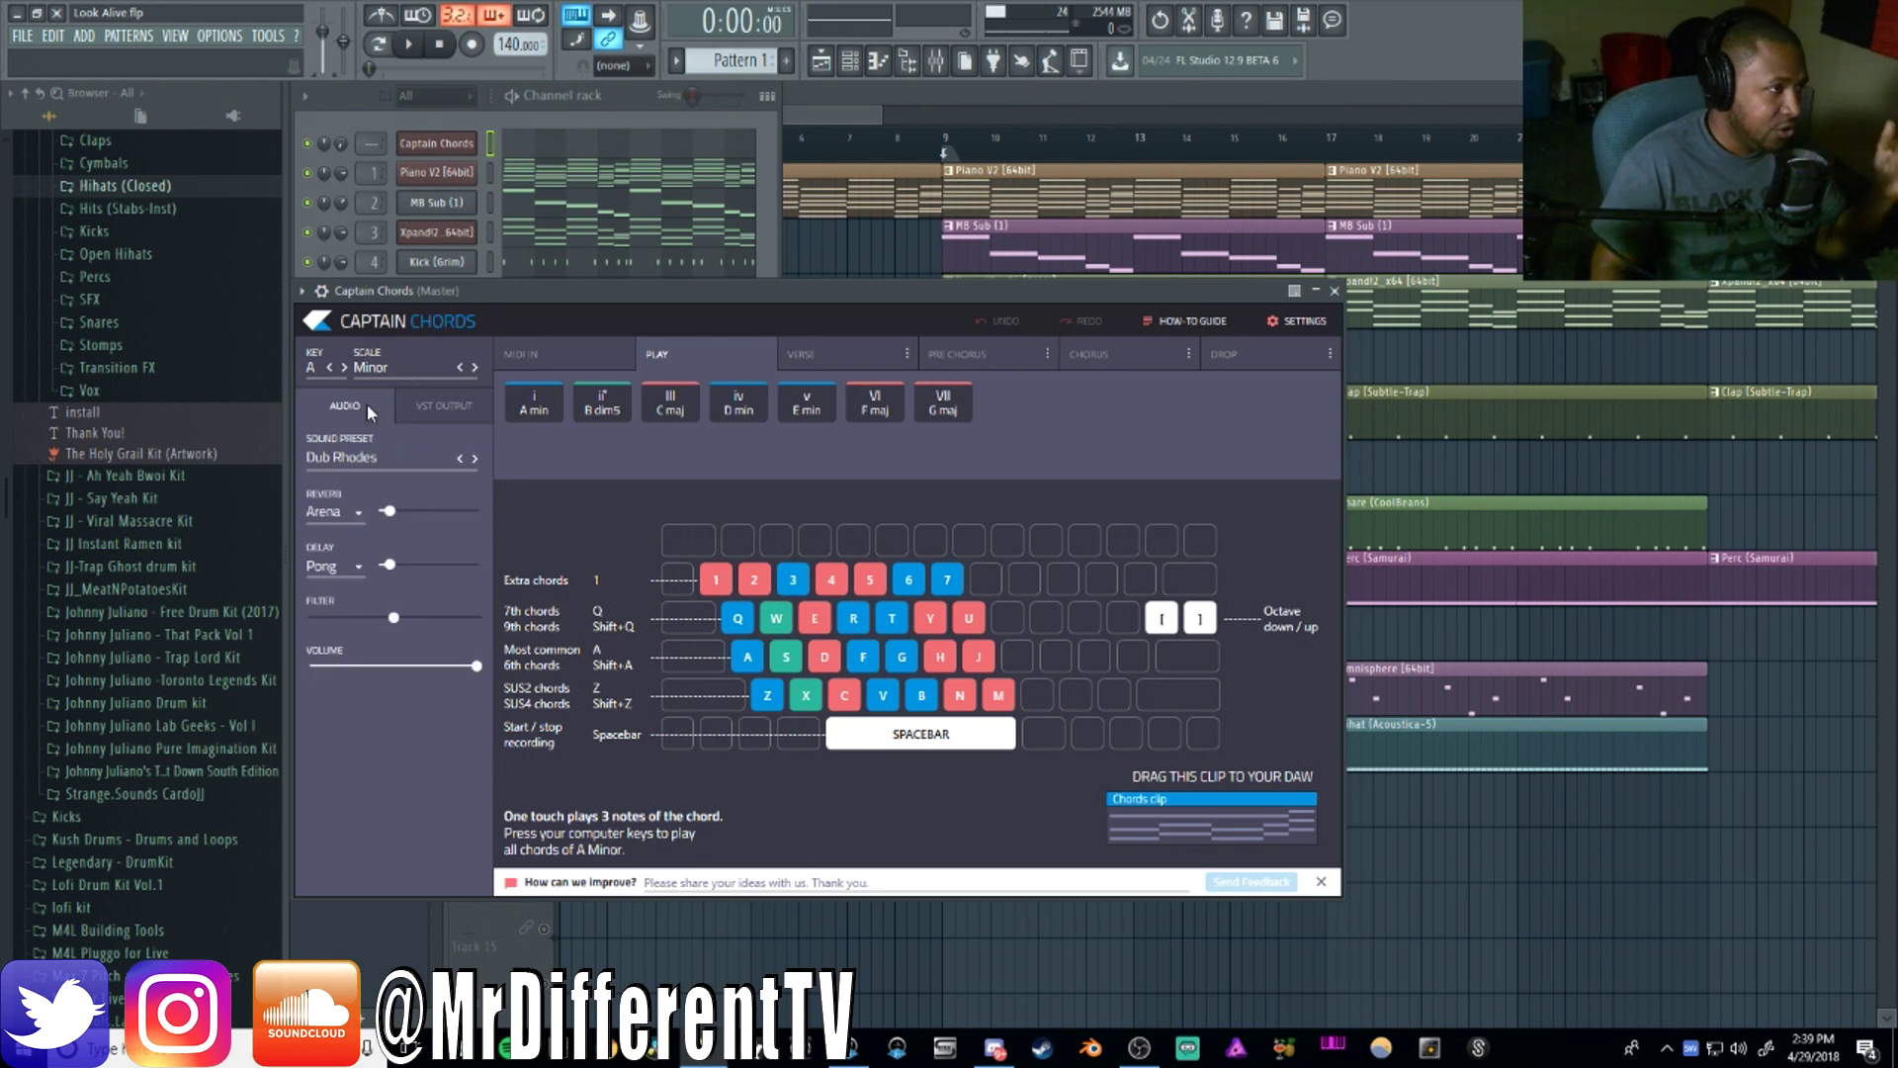
# Open the sound preset library and browse its instrument categories from Bass through Lead, Pad and Plucks
pyautogui.click(379, 463)
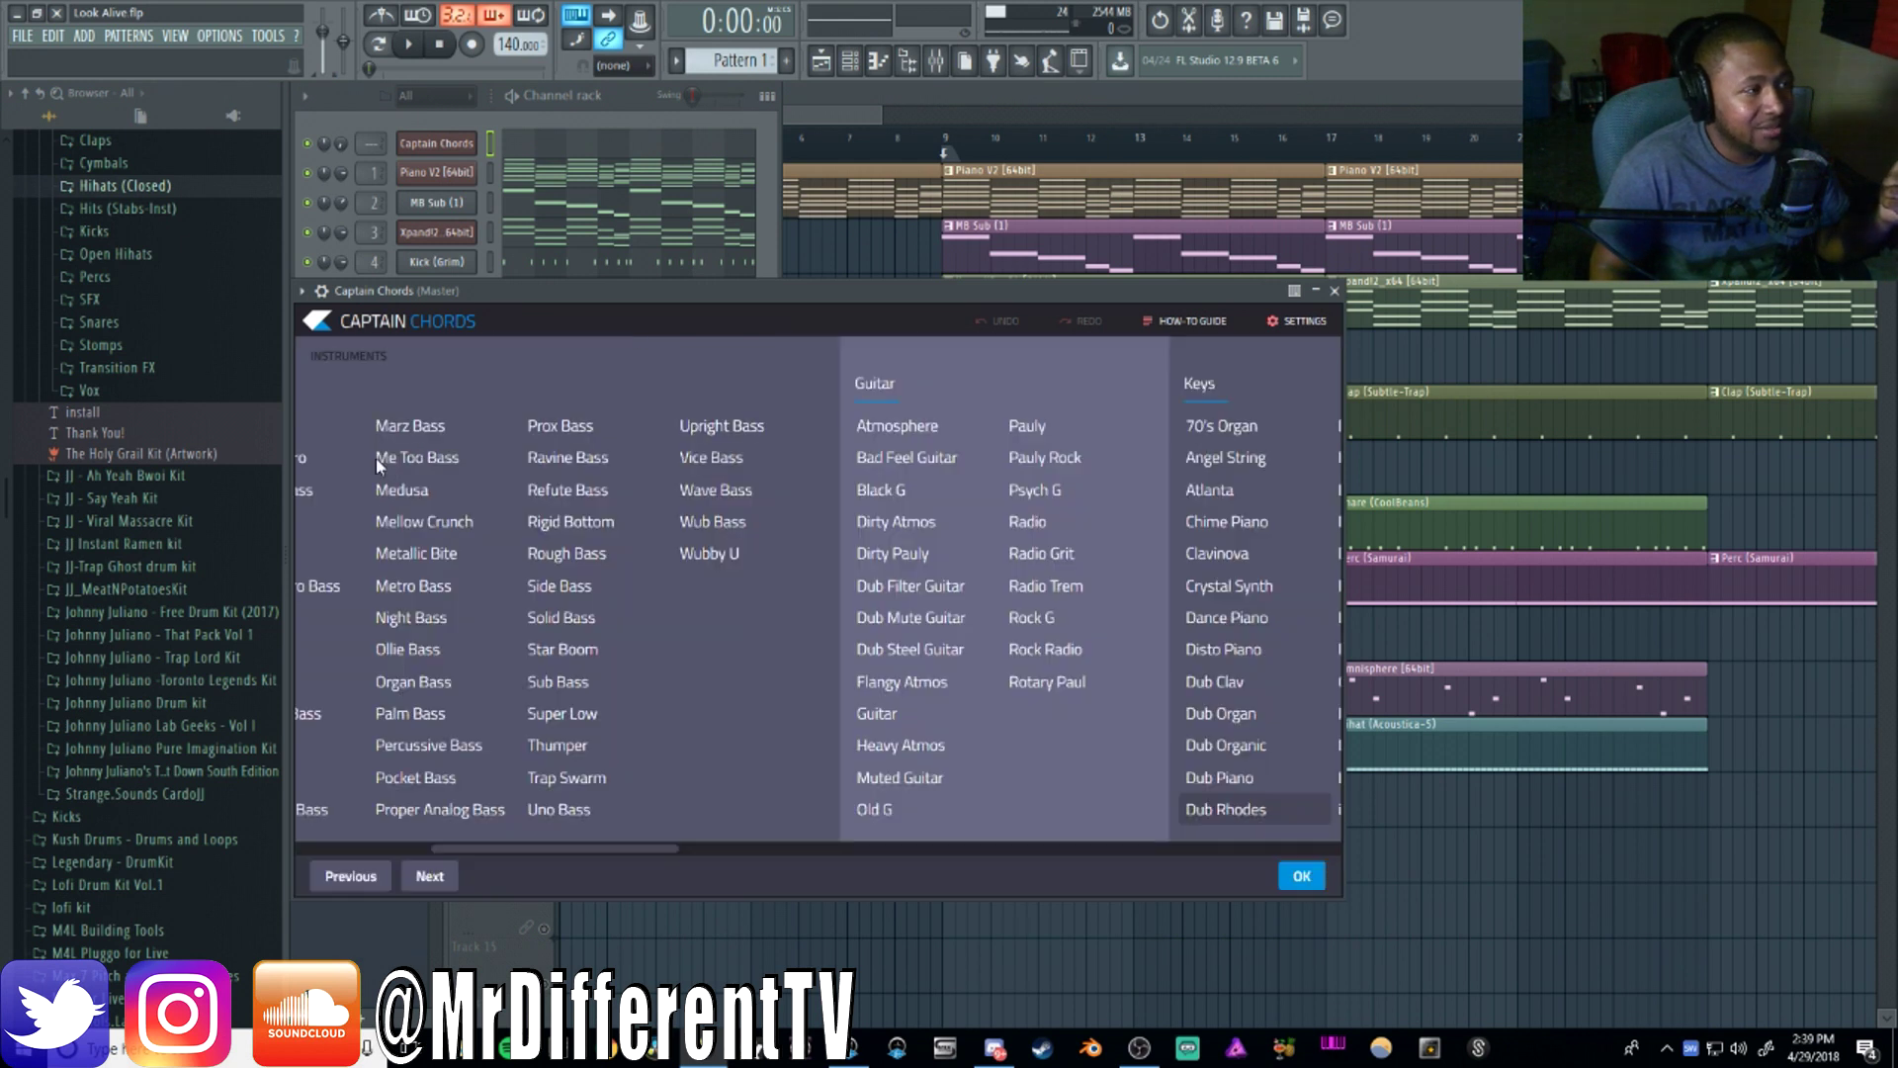
pyautogui.moveTo(508, 848); pyautogui.dragTo(346, 818)
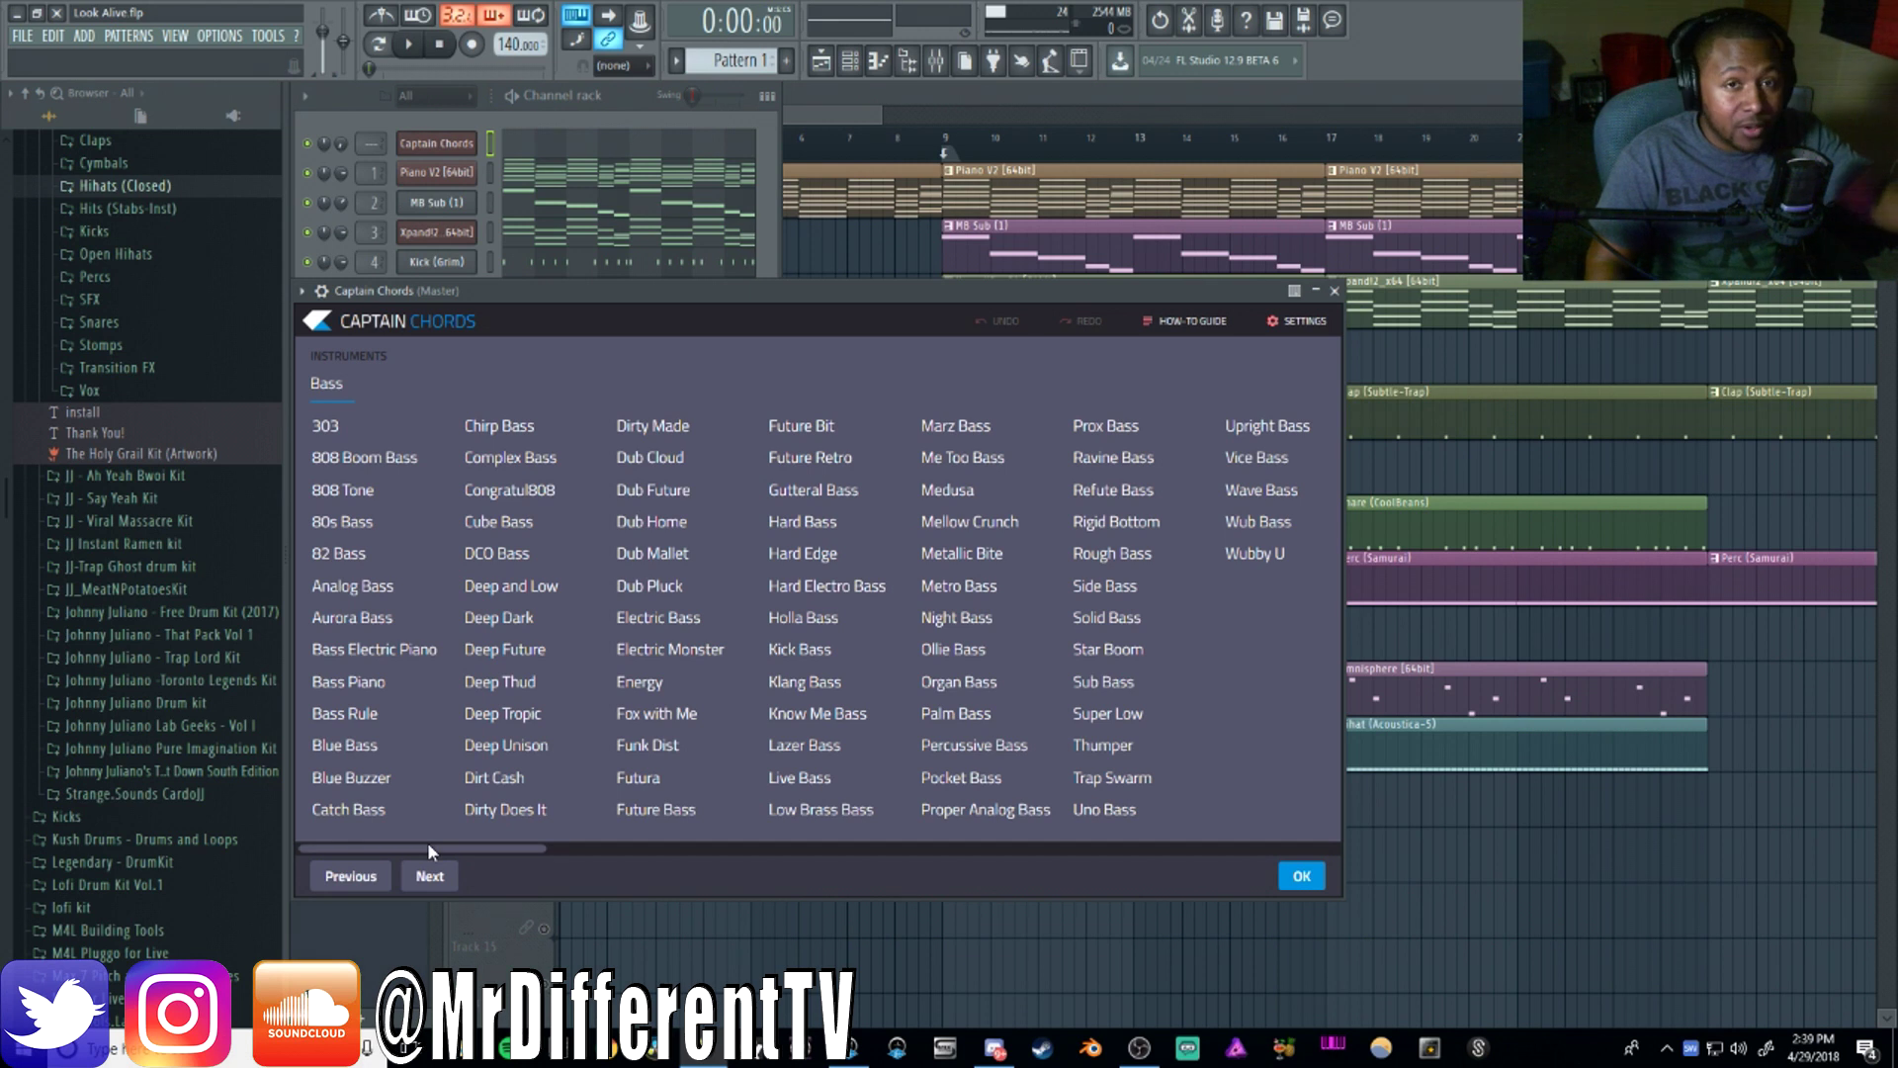
pyautogui.moveTo(465, 845); pyautogui.dragTo(1169, 819)
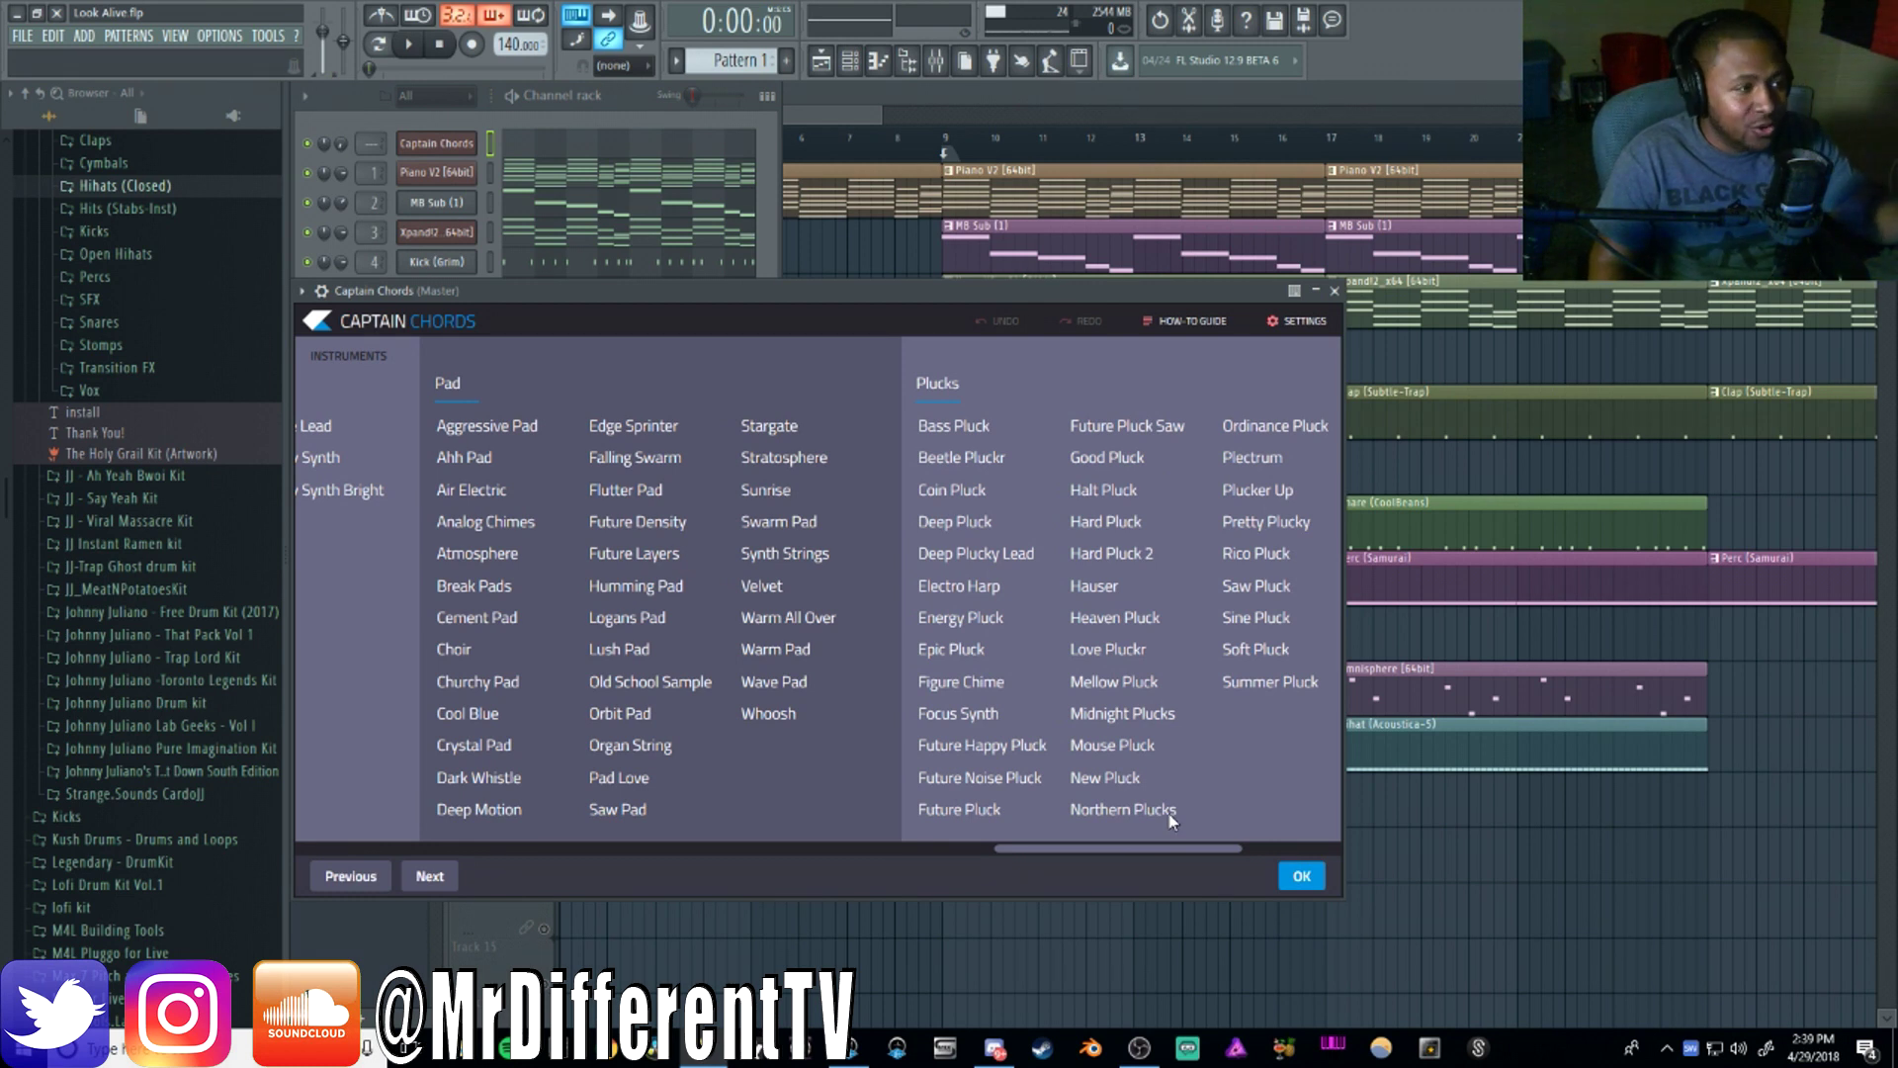
pyautogui.moveTo(1172, 820); pyautogui.dragTo(980, 804)
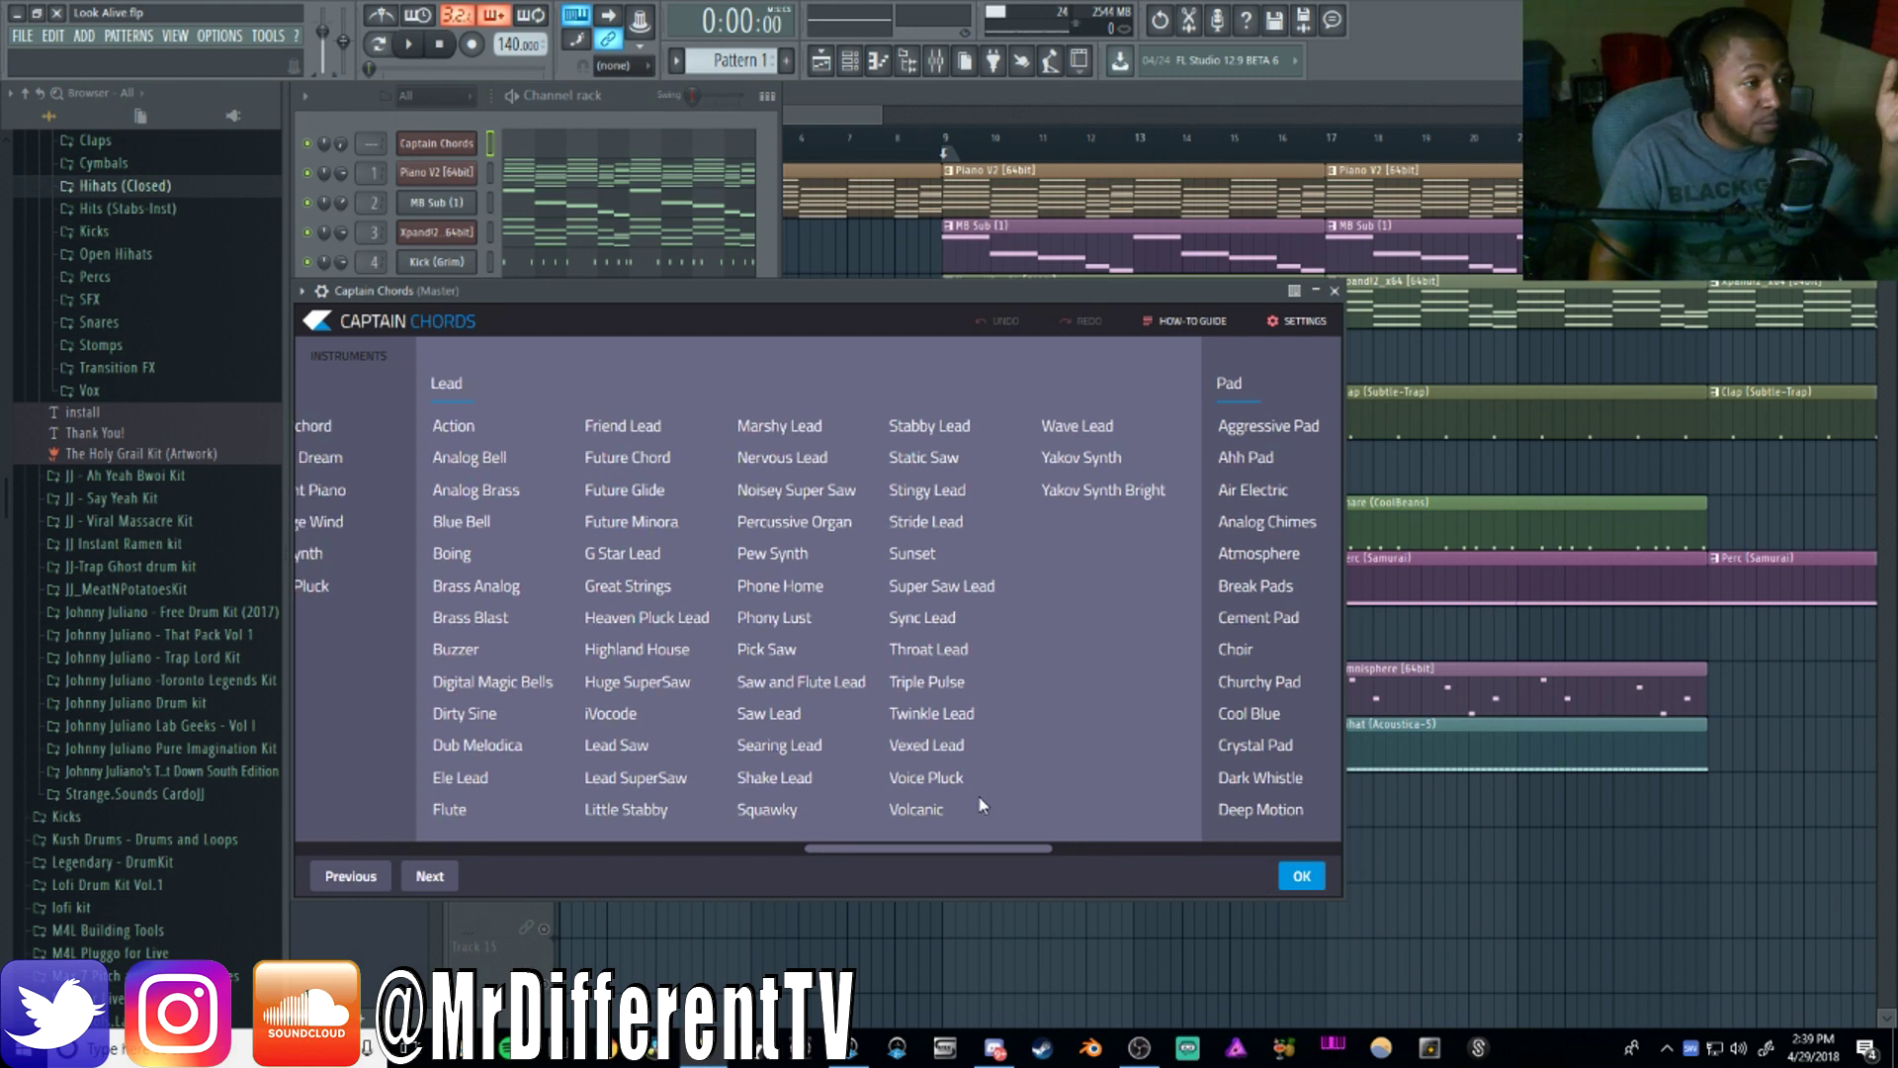
pyautogui.moveTo(981, 806); pyautogui.dragTo(366, 803)
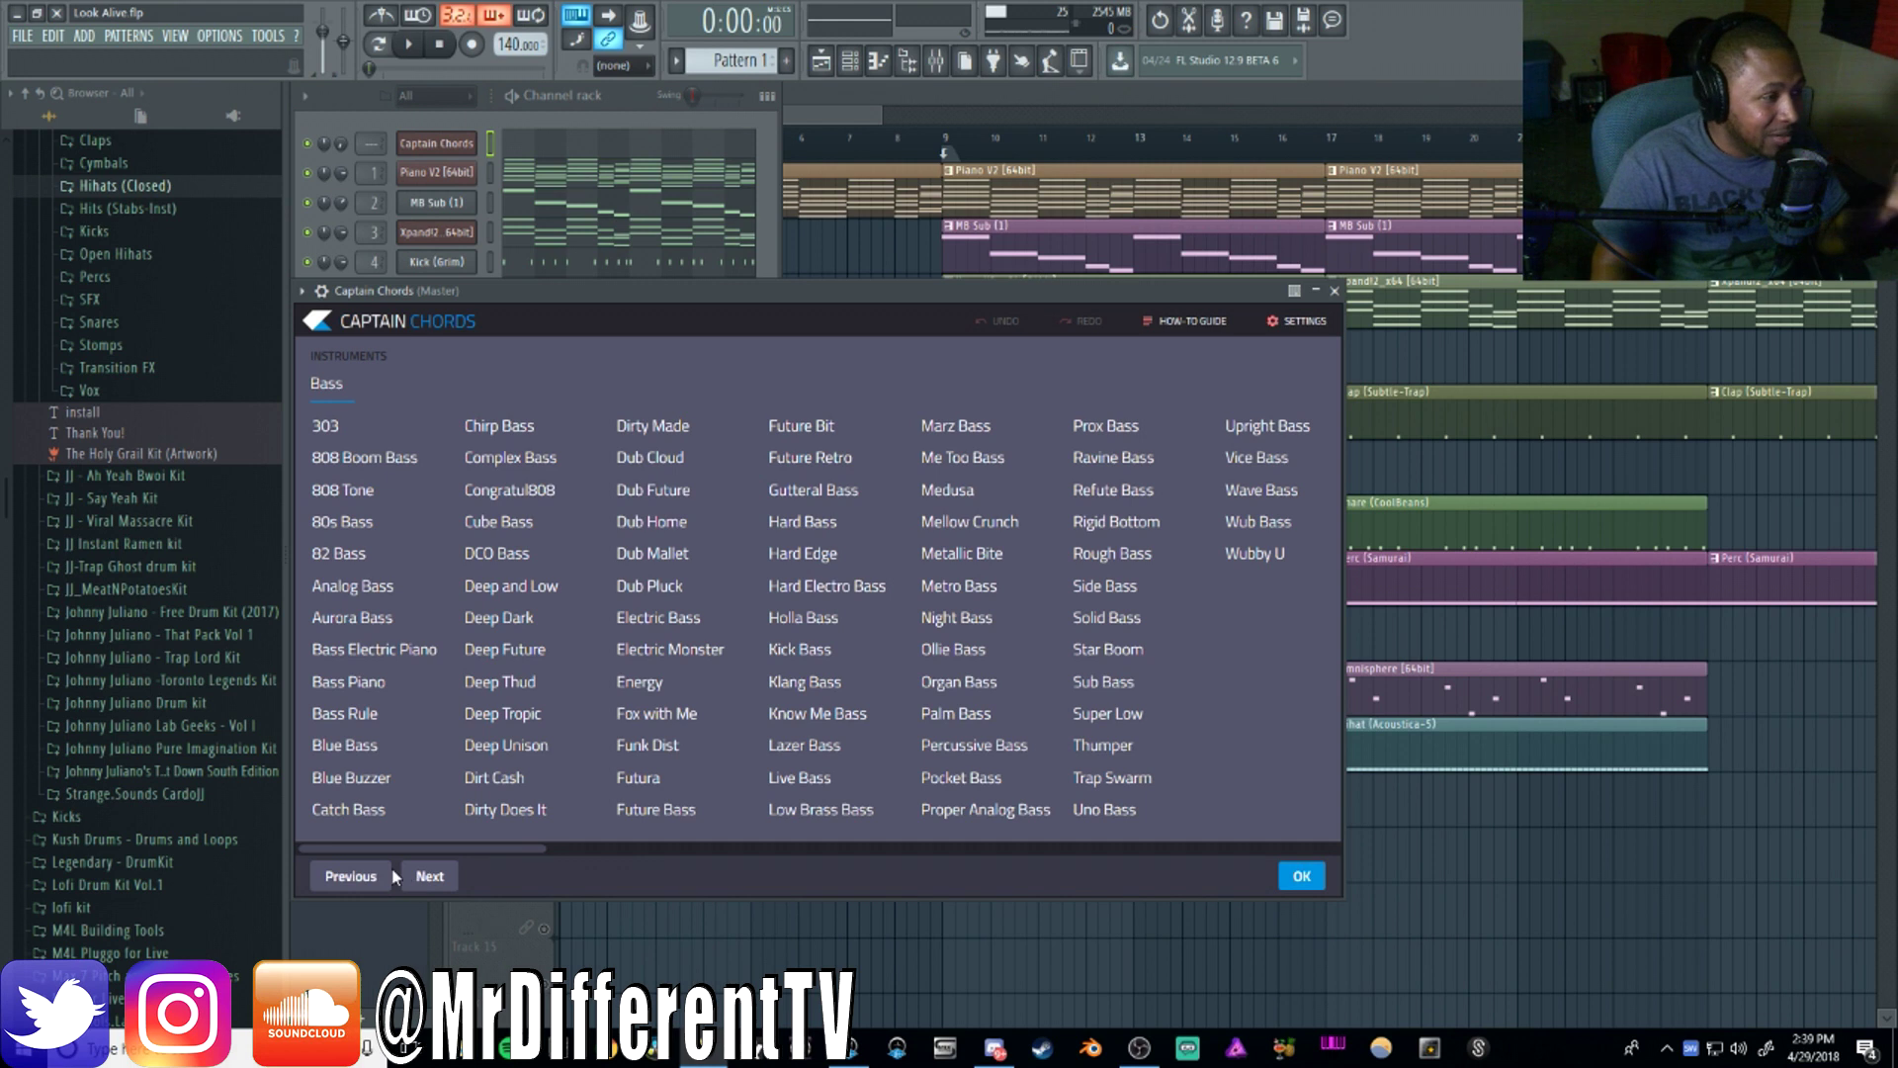
# Step through the Keys presets to Dub Rhodes and confirm it as the sound preset
pyautogui.click(420, 876)
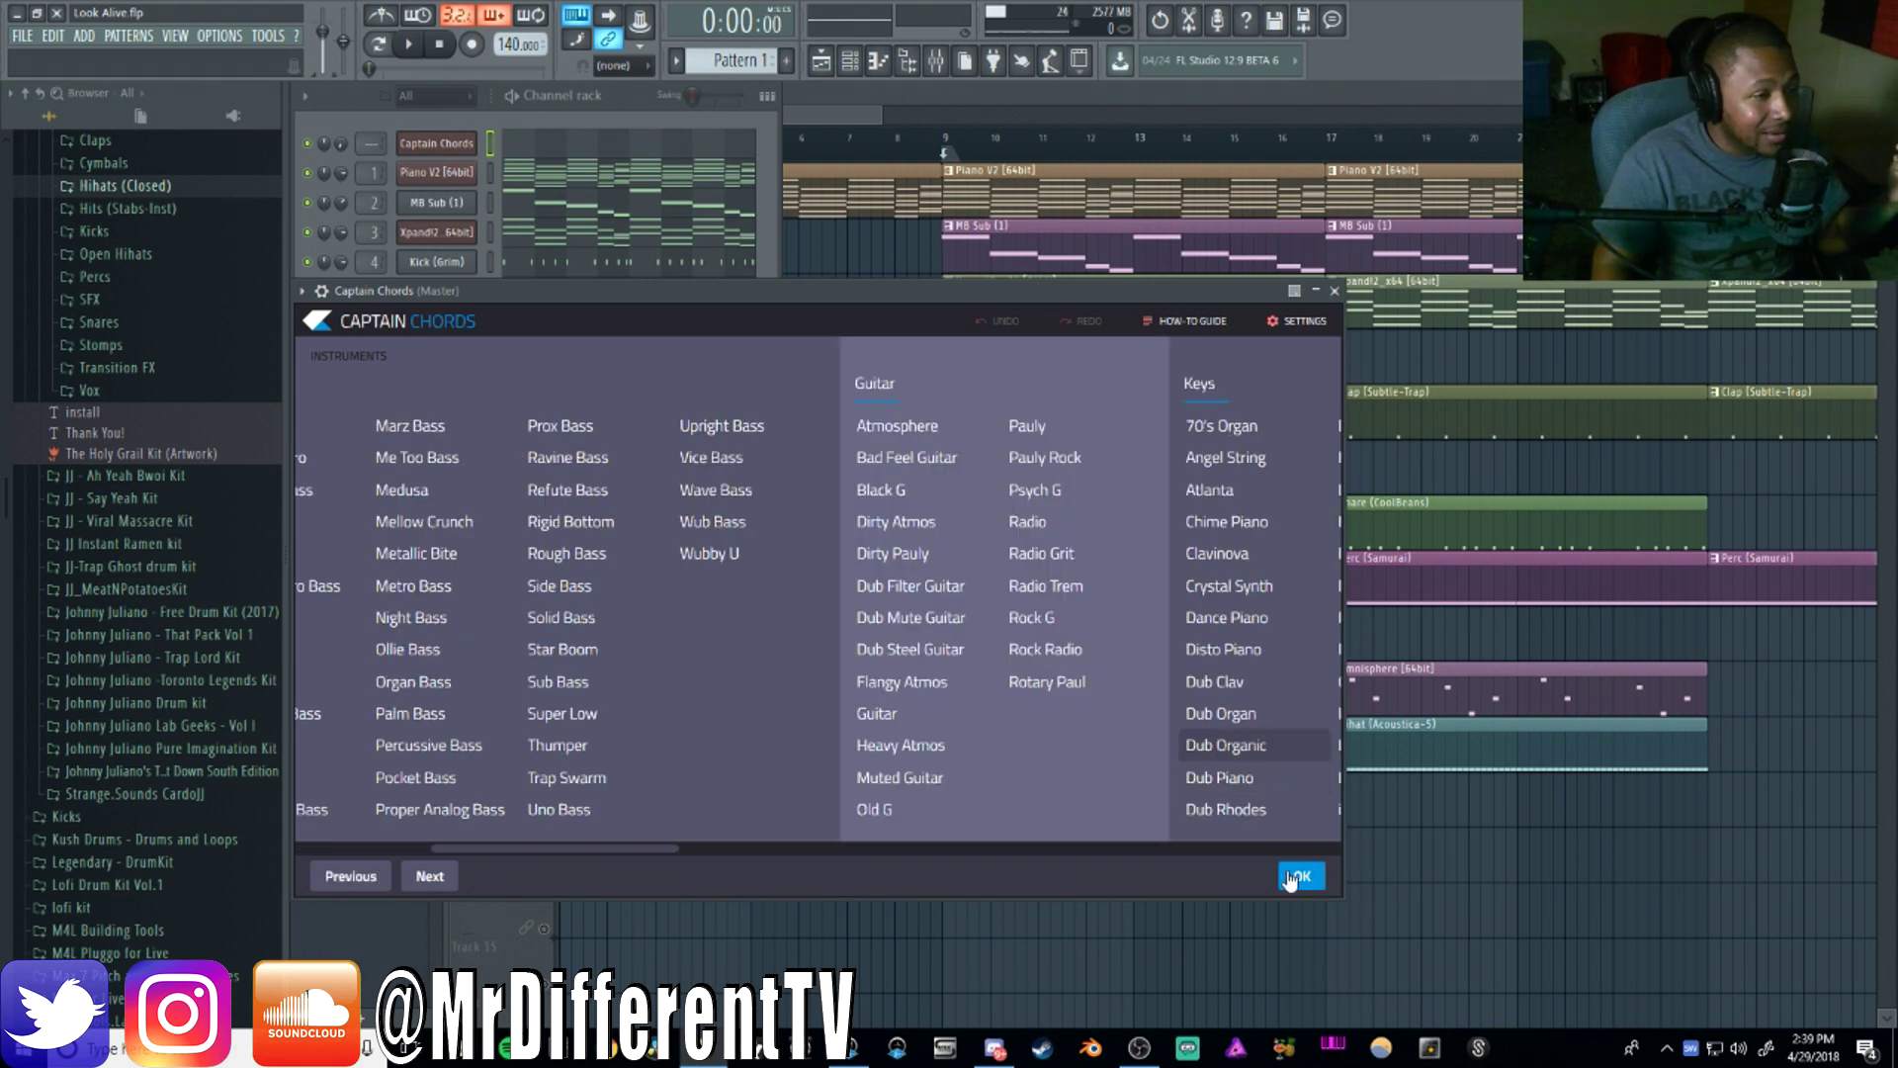
pyautogui.press('Down')
pyautogui.press('Down')
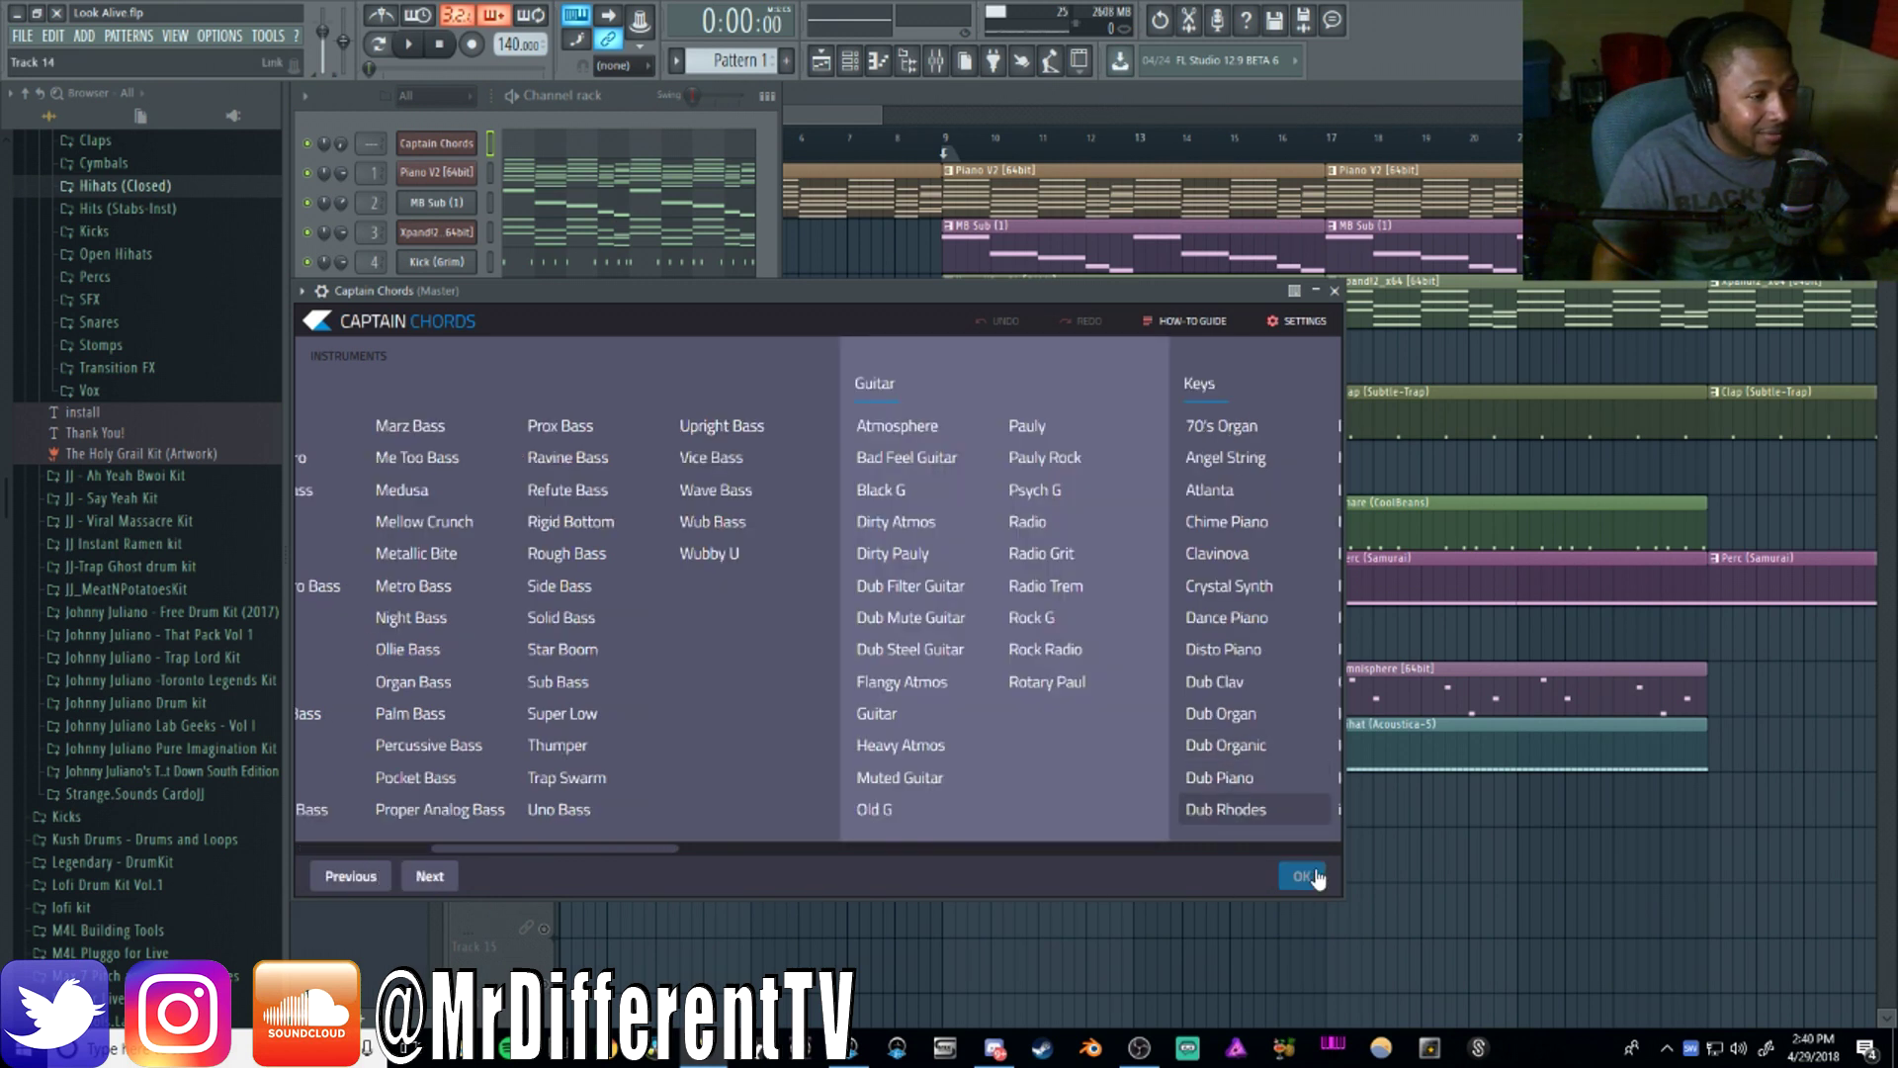
pyautogui.click(1301, 876)
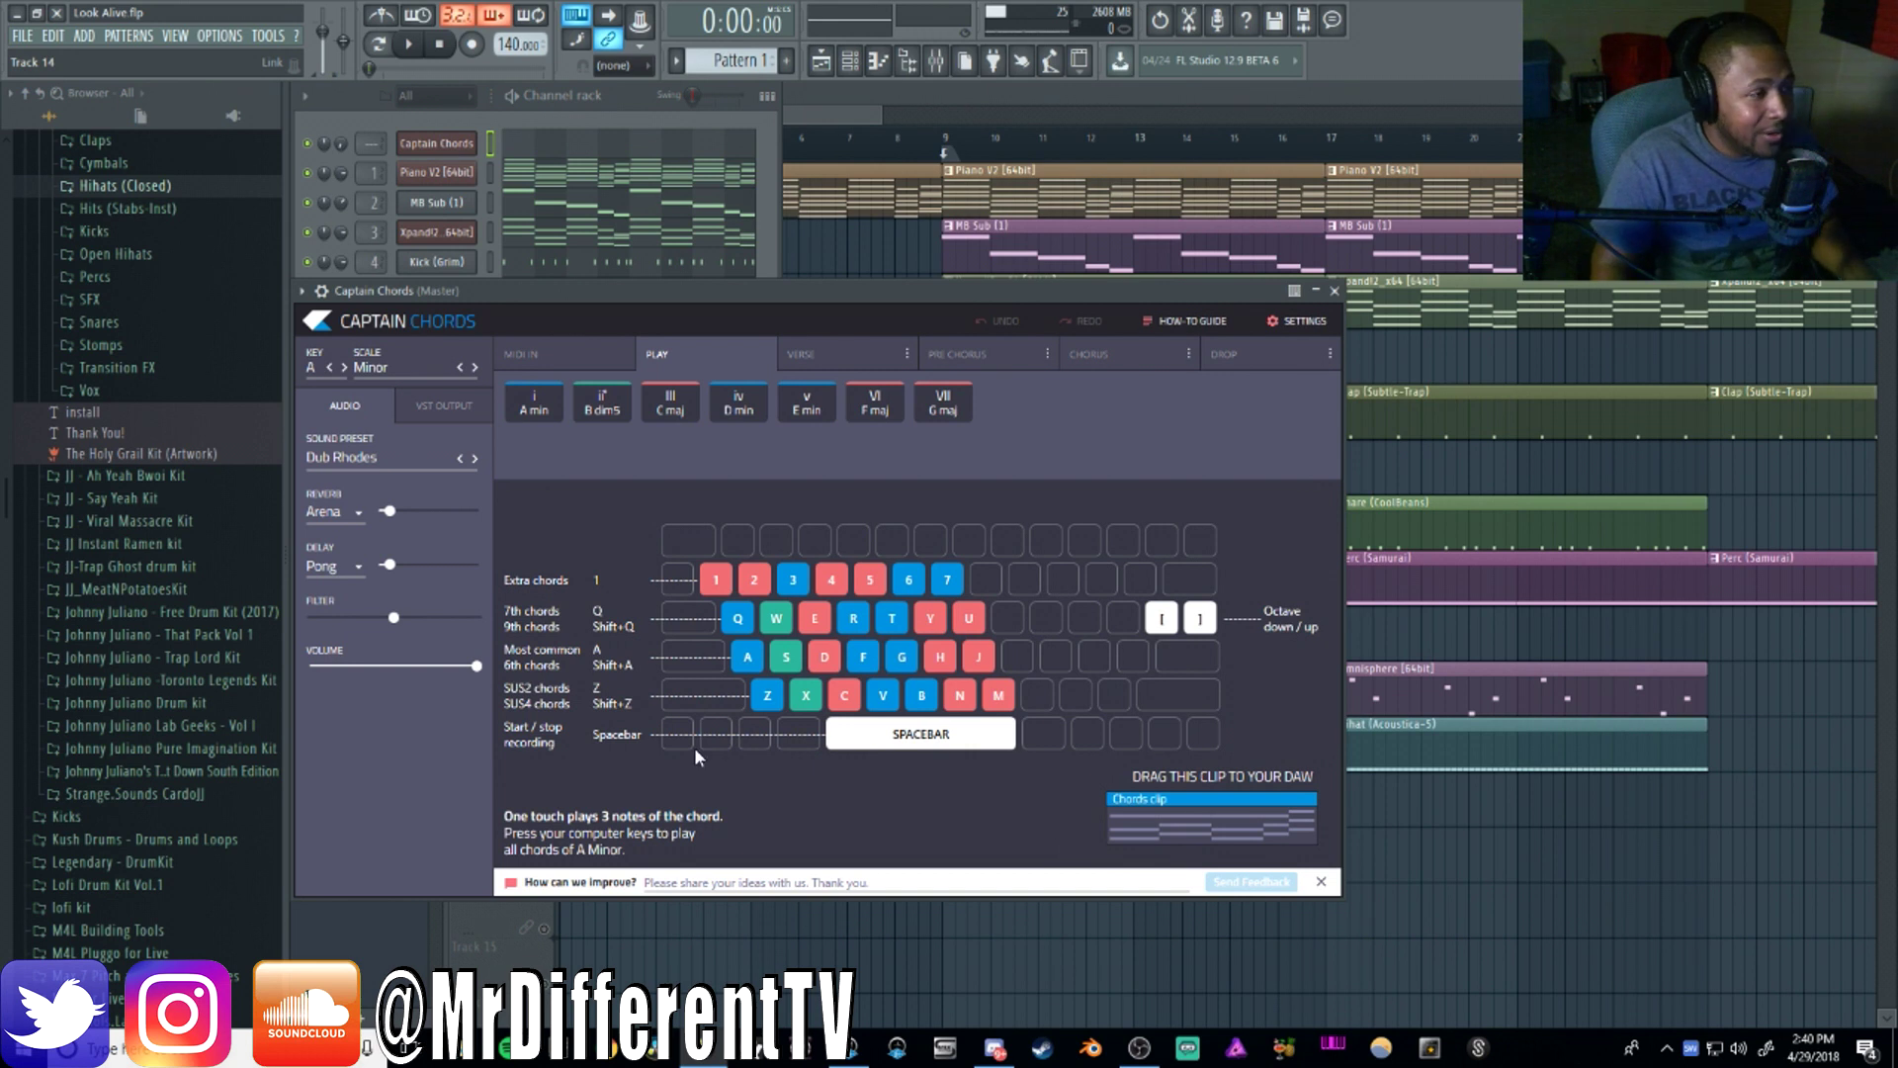
# Audition a few chords of A minor, including D minor, in Play mode
pyautogui.press('f')
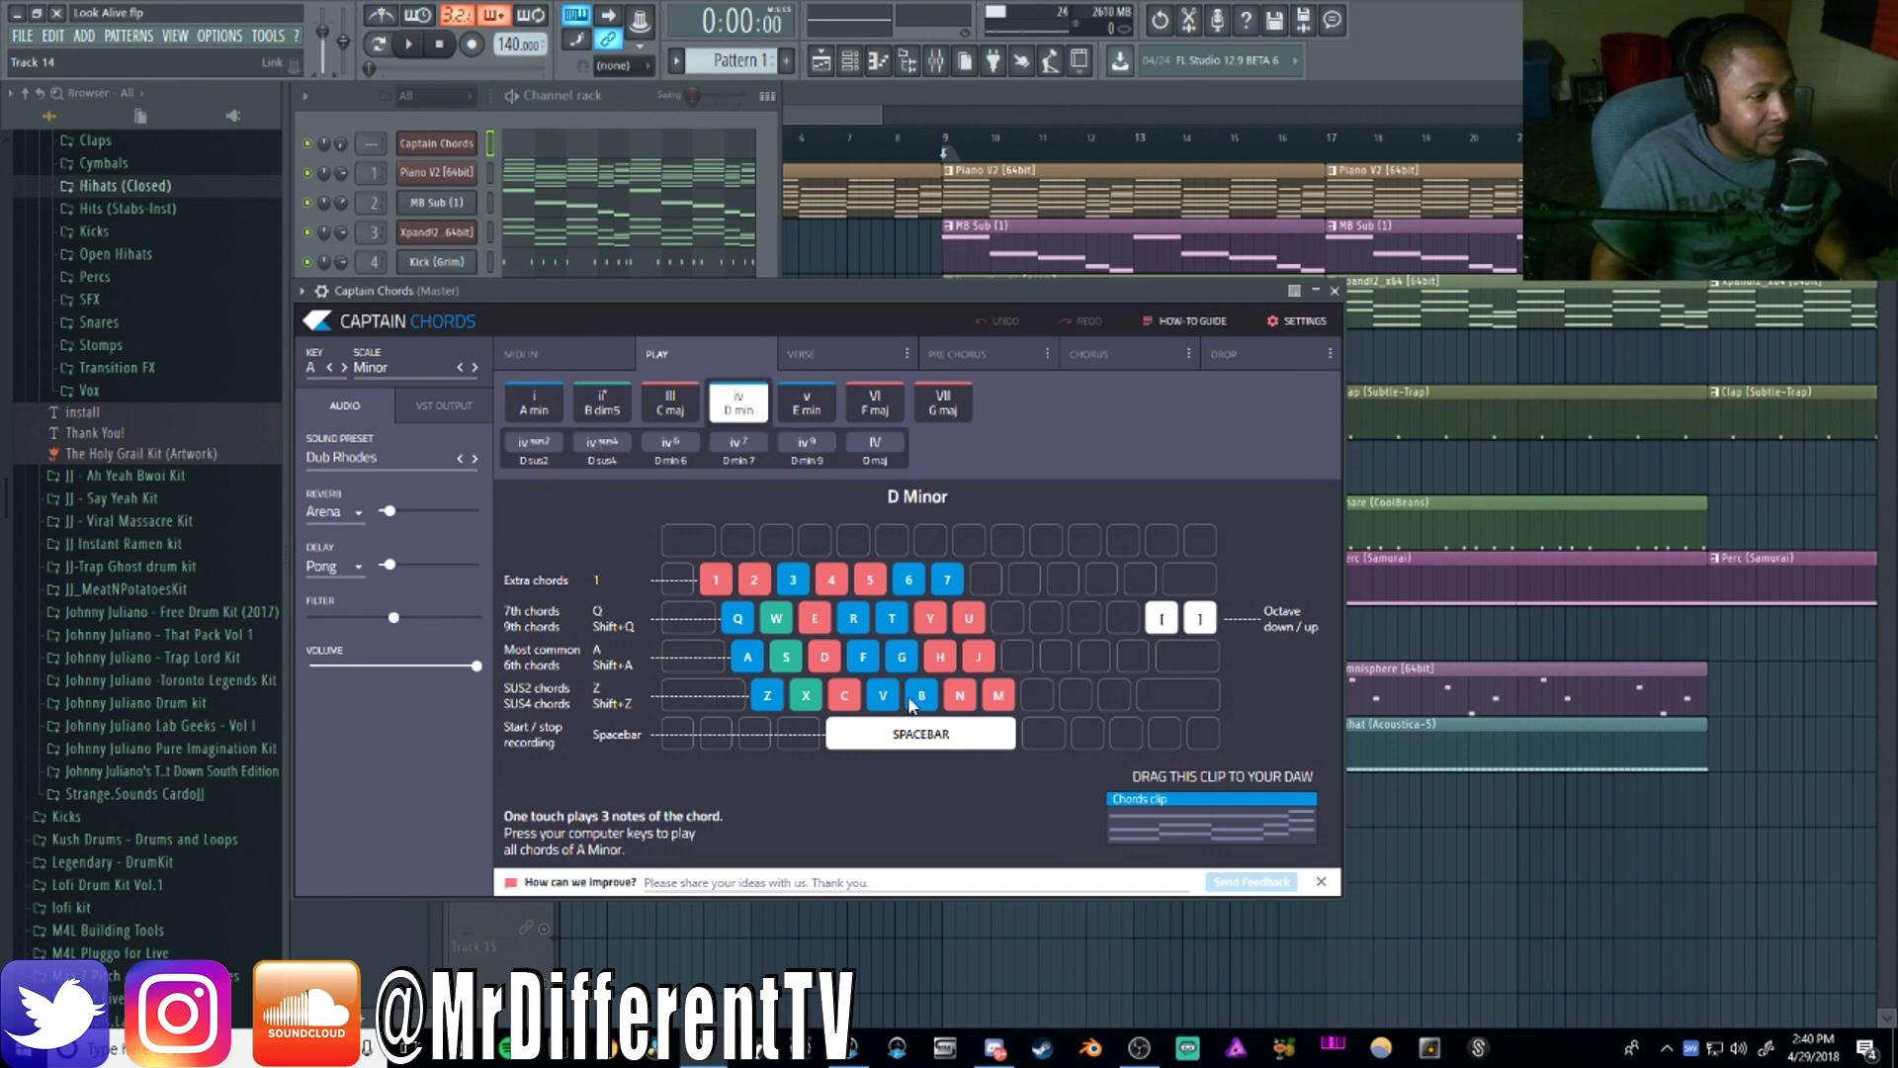
pyautogui.press('s')
pyautogui.press('d')
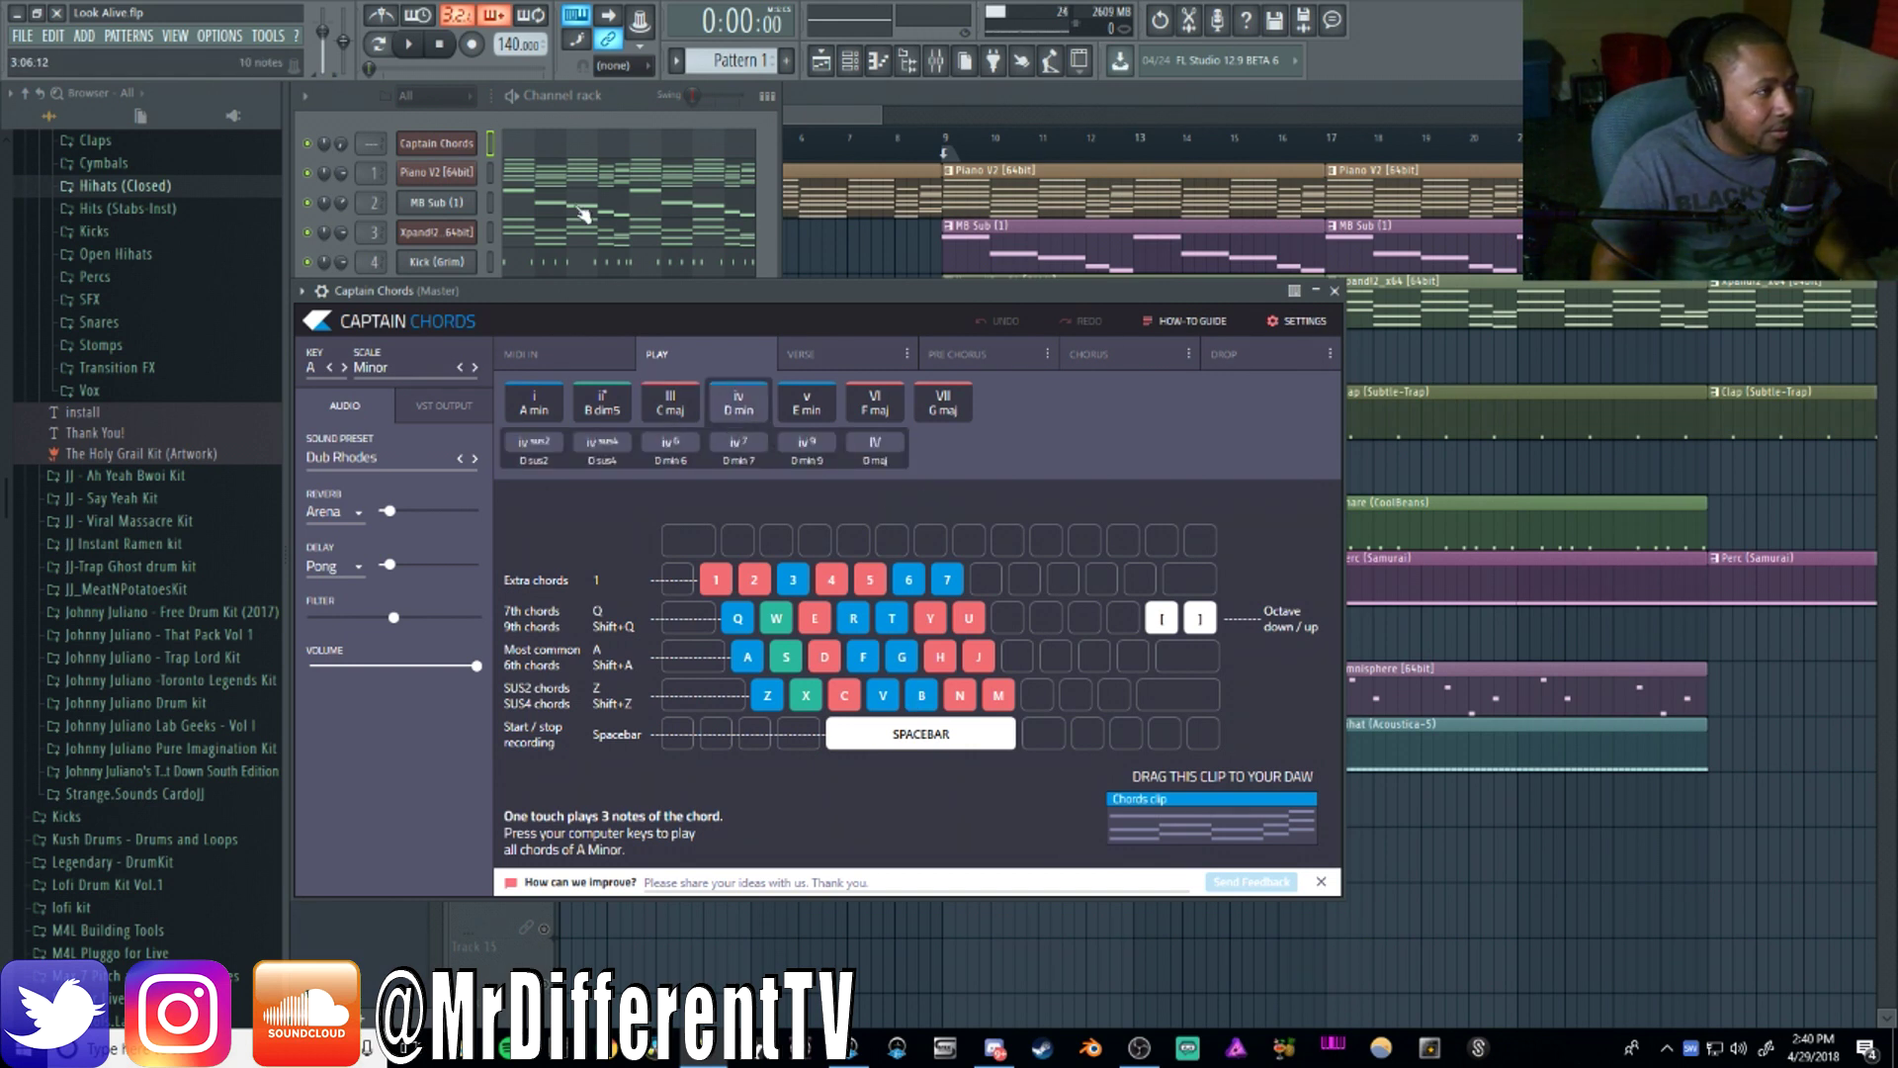
# Check the Piano V2 mixer track and the Captain Chords channel's routing, and return to the Captain Chords window
pyautogui.click(947, 61)
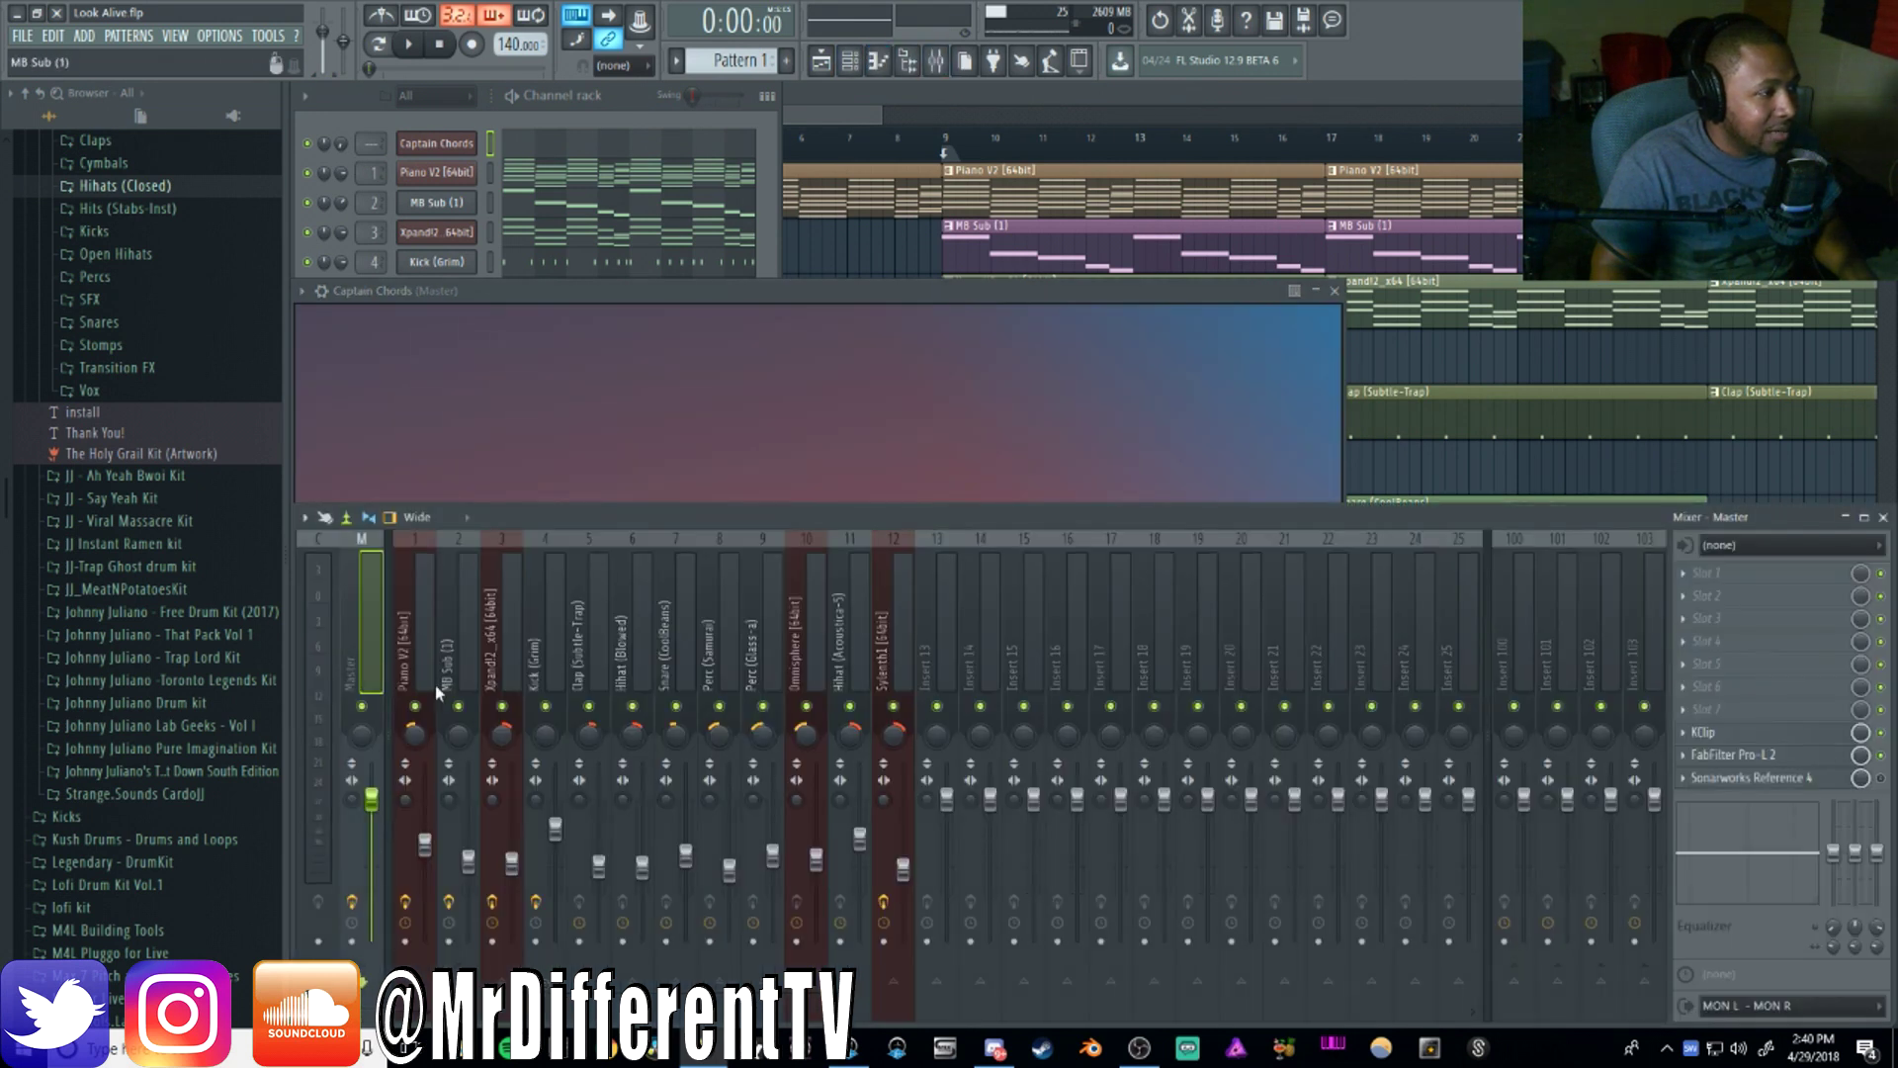
pyautogui.click(426, 692)
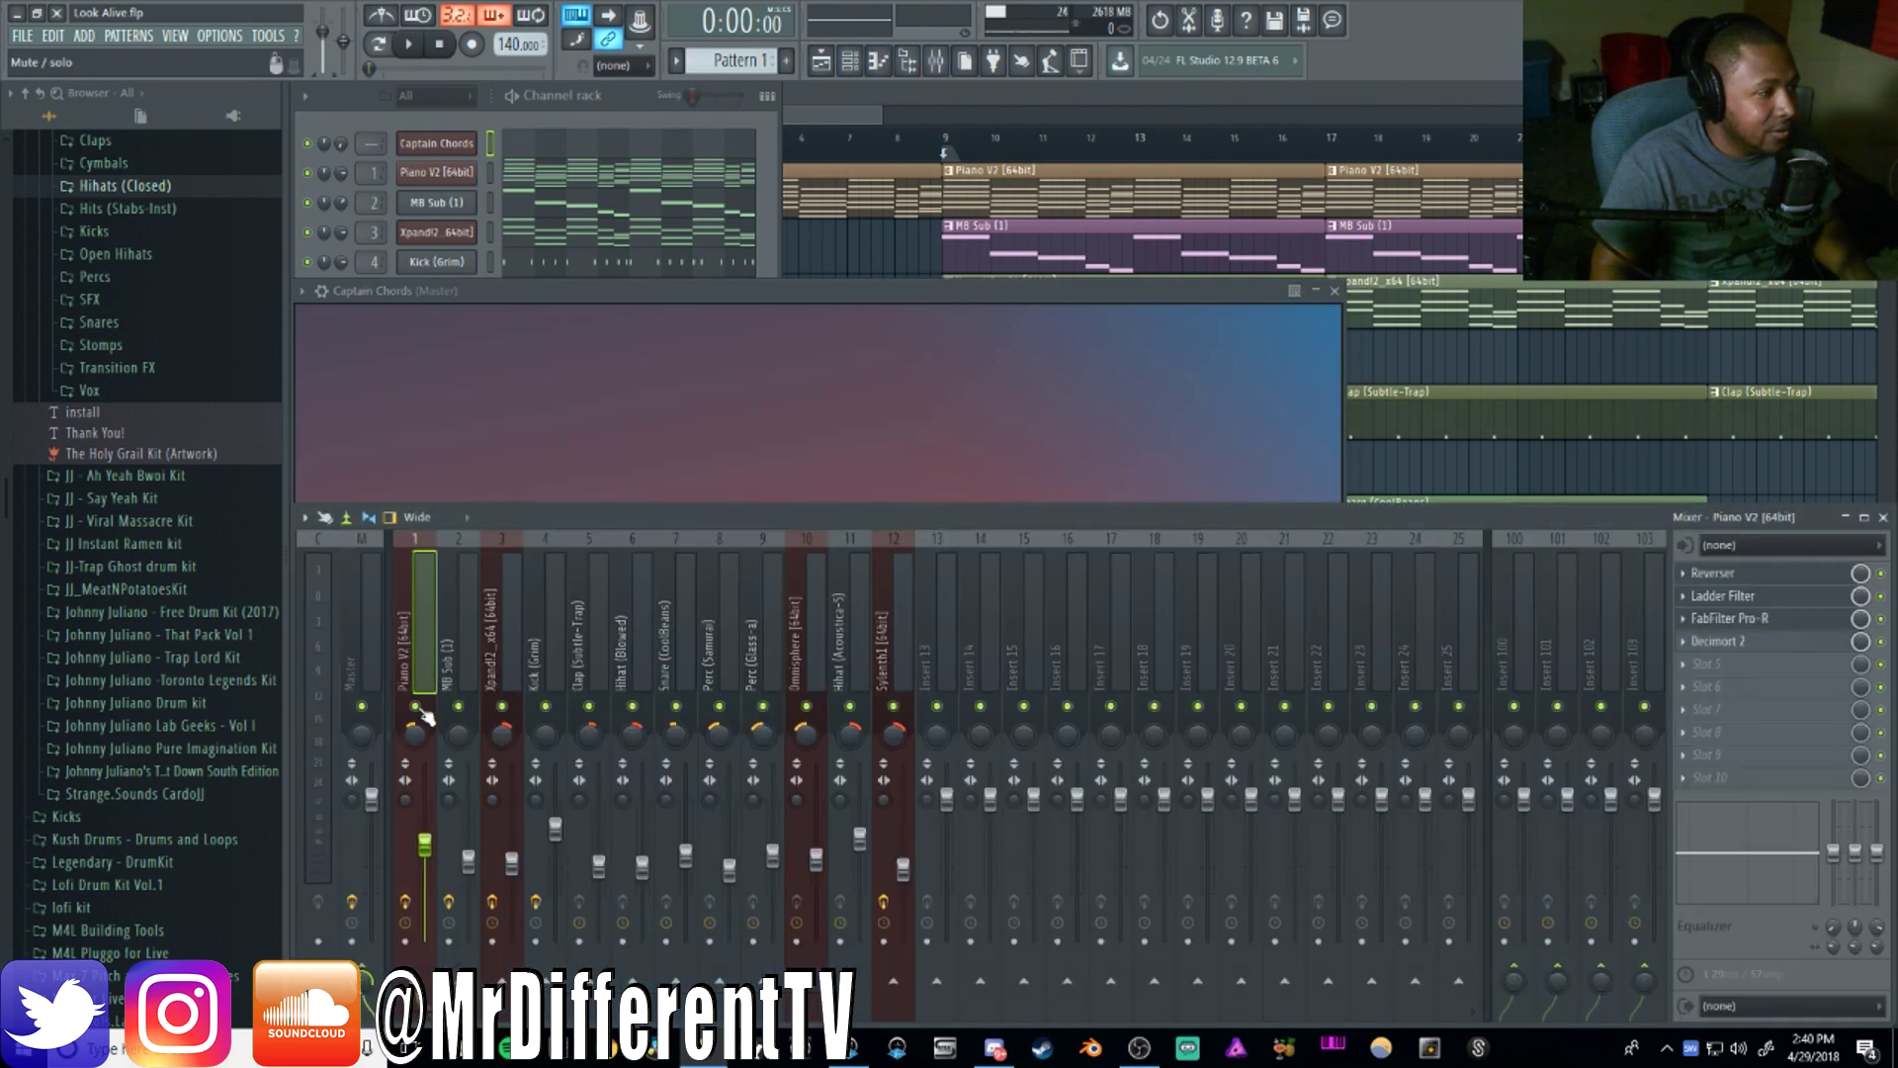
pyautogui.click(310, 149)
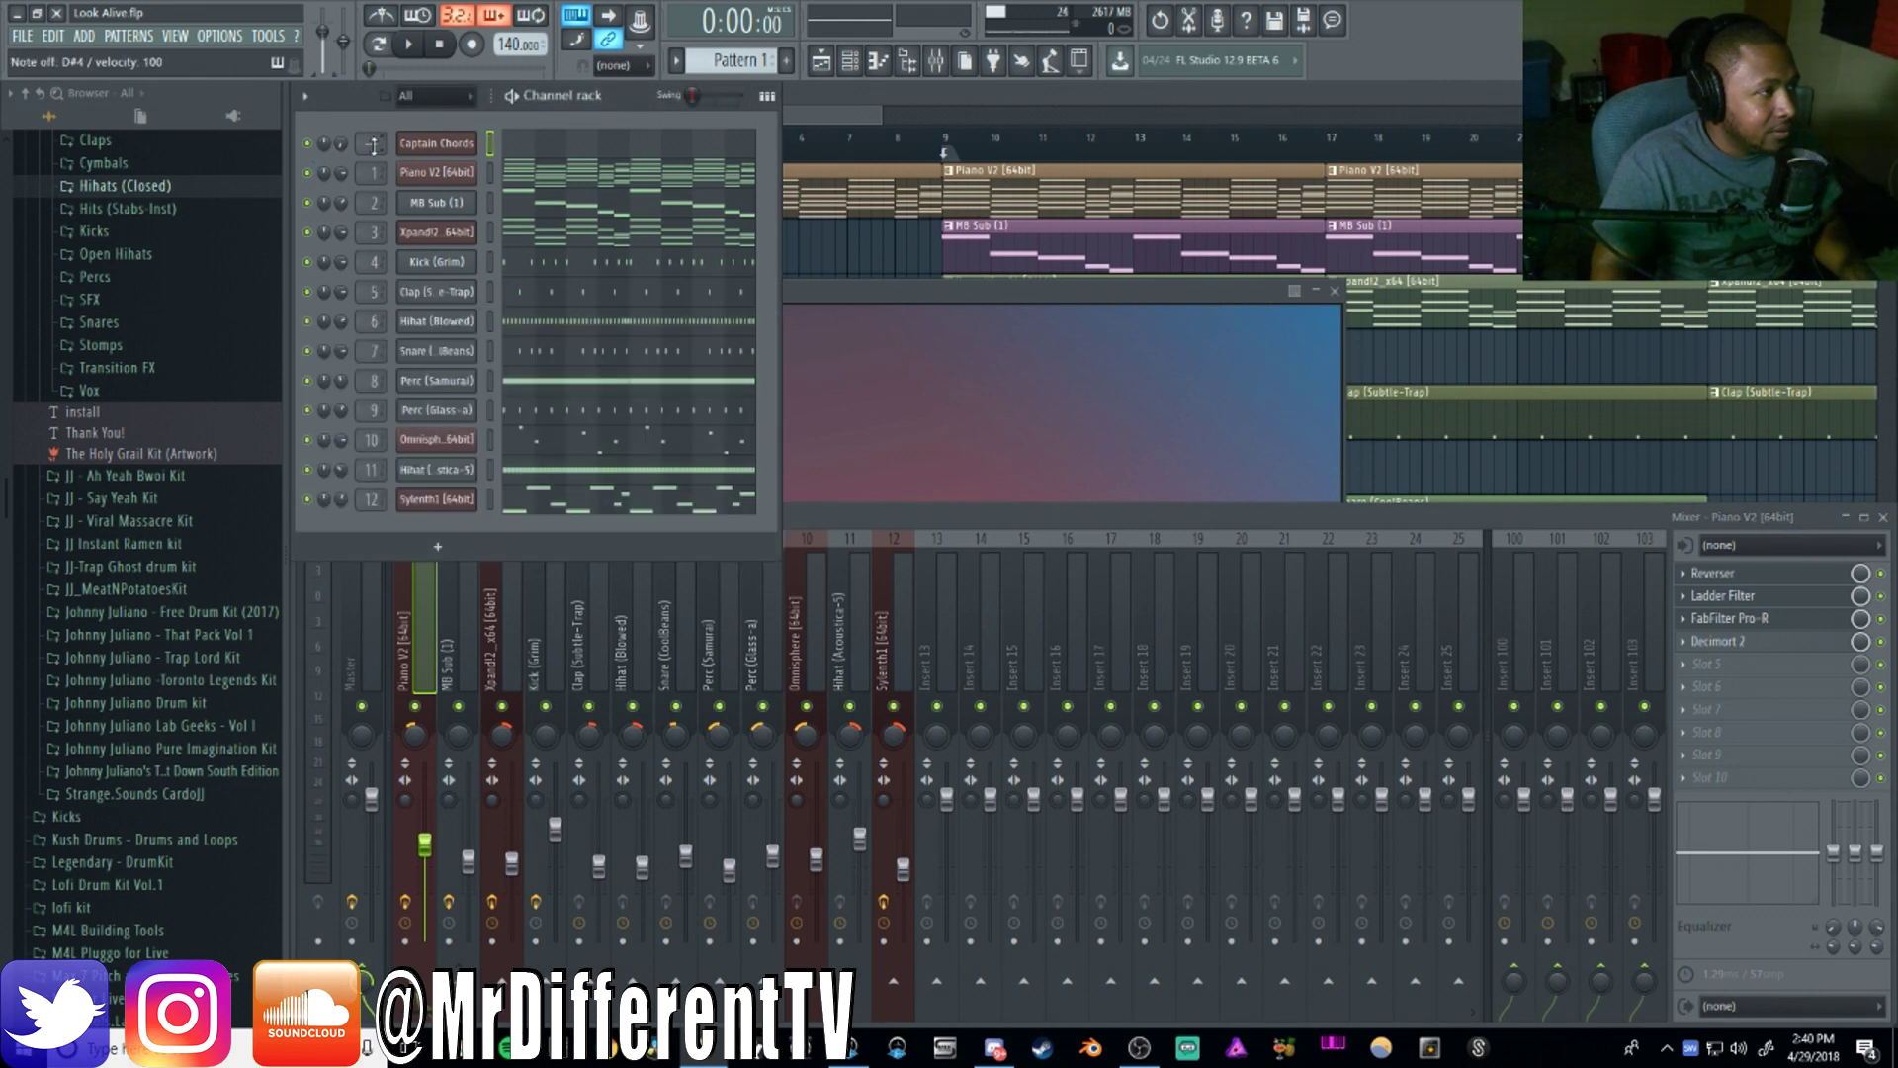
pyautogui.rightClick(326, 144)
pyautogui.click(356, 160)
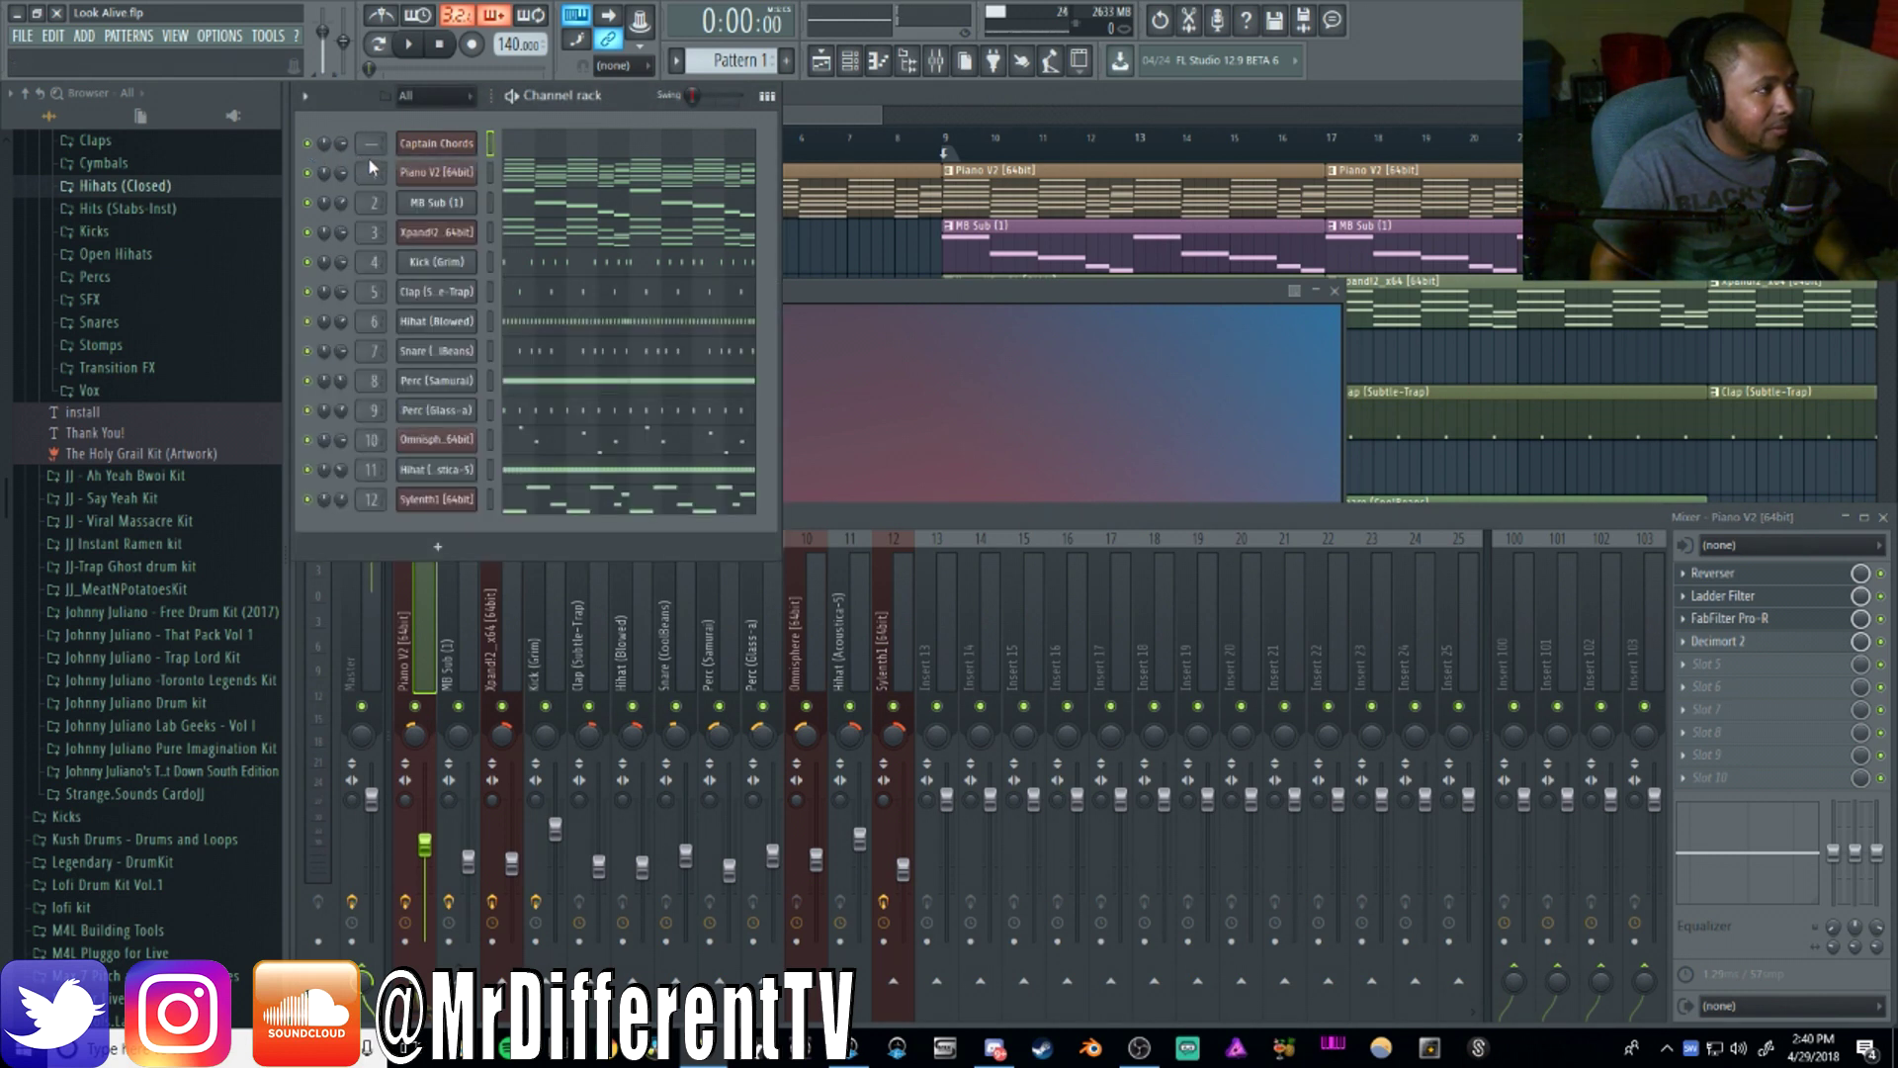
pyautogui.click(436, 143)
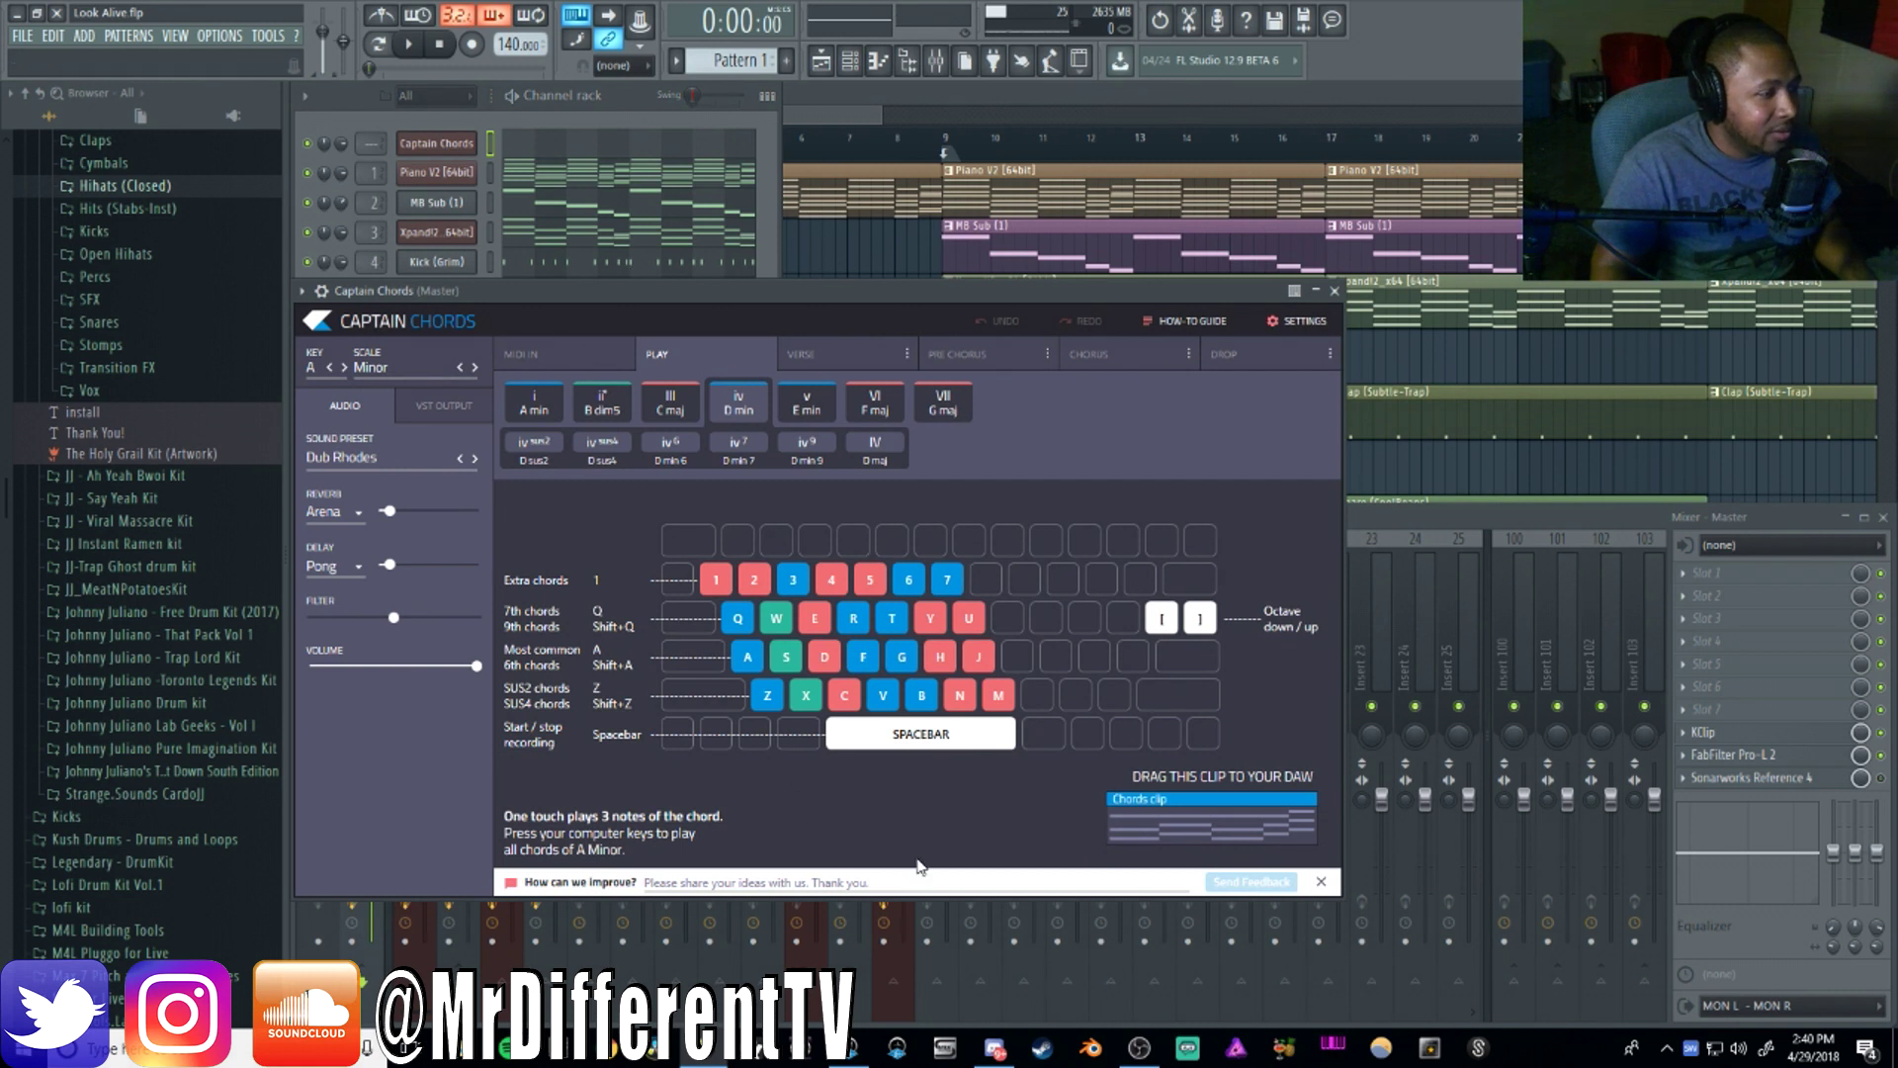
# Play all seven common chords of A minor in order from A min to G maj, ending with C maj
pyautogui.press('a')
pyautogui.press('s')
pyautogui.press('d')
pyautogui.press('f')
pyautogui.press('g')
pyautogui.press('h')
pyautogui.press('j')
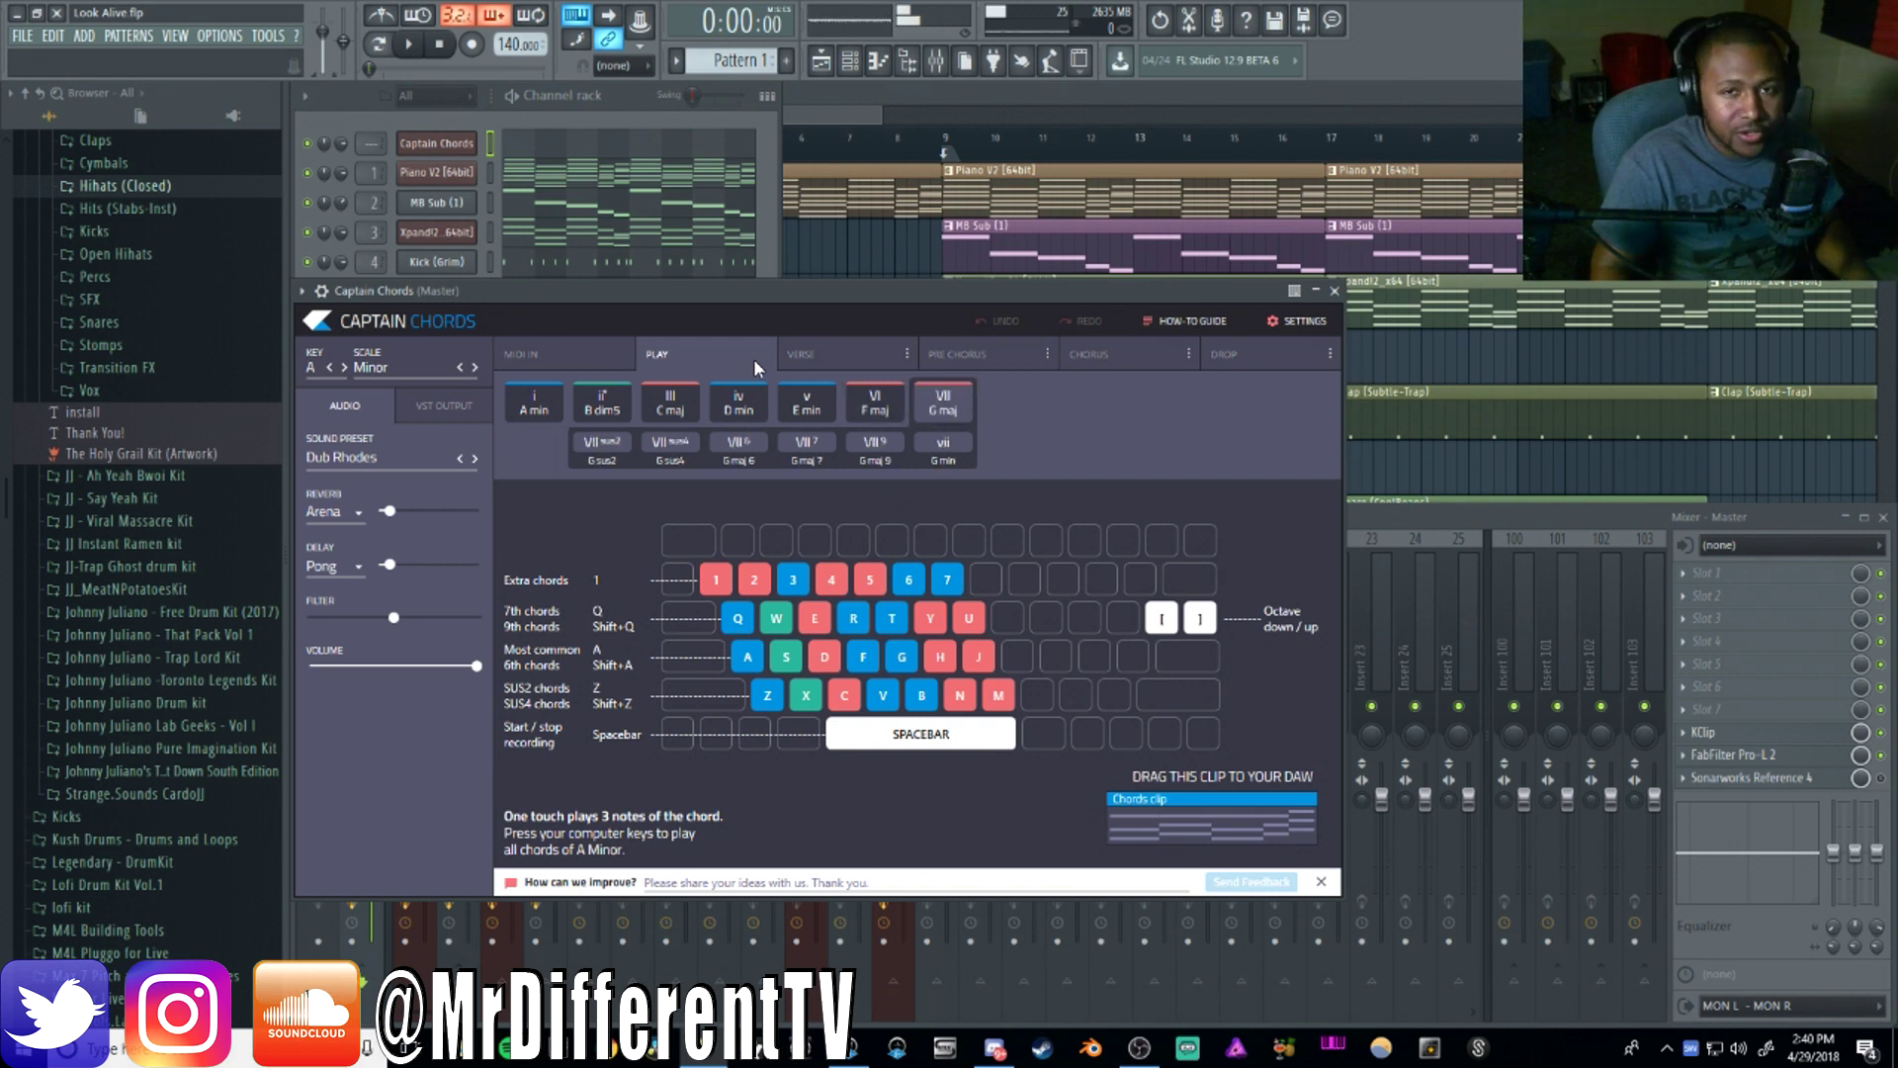
pyautogui.press('d')
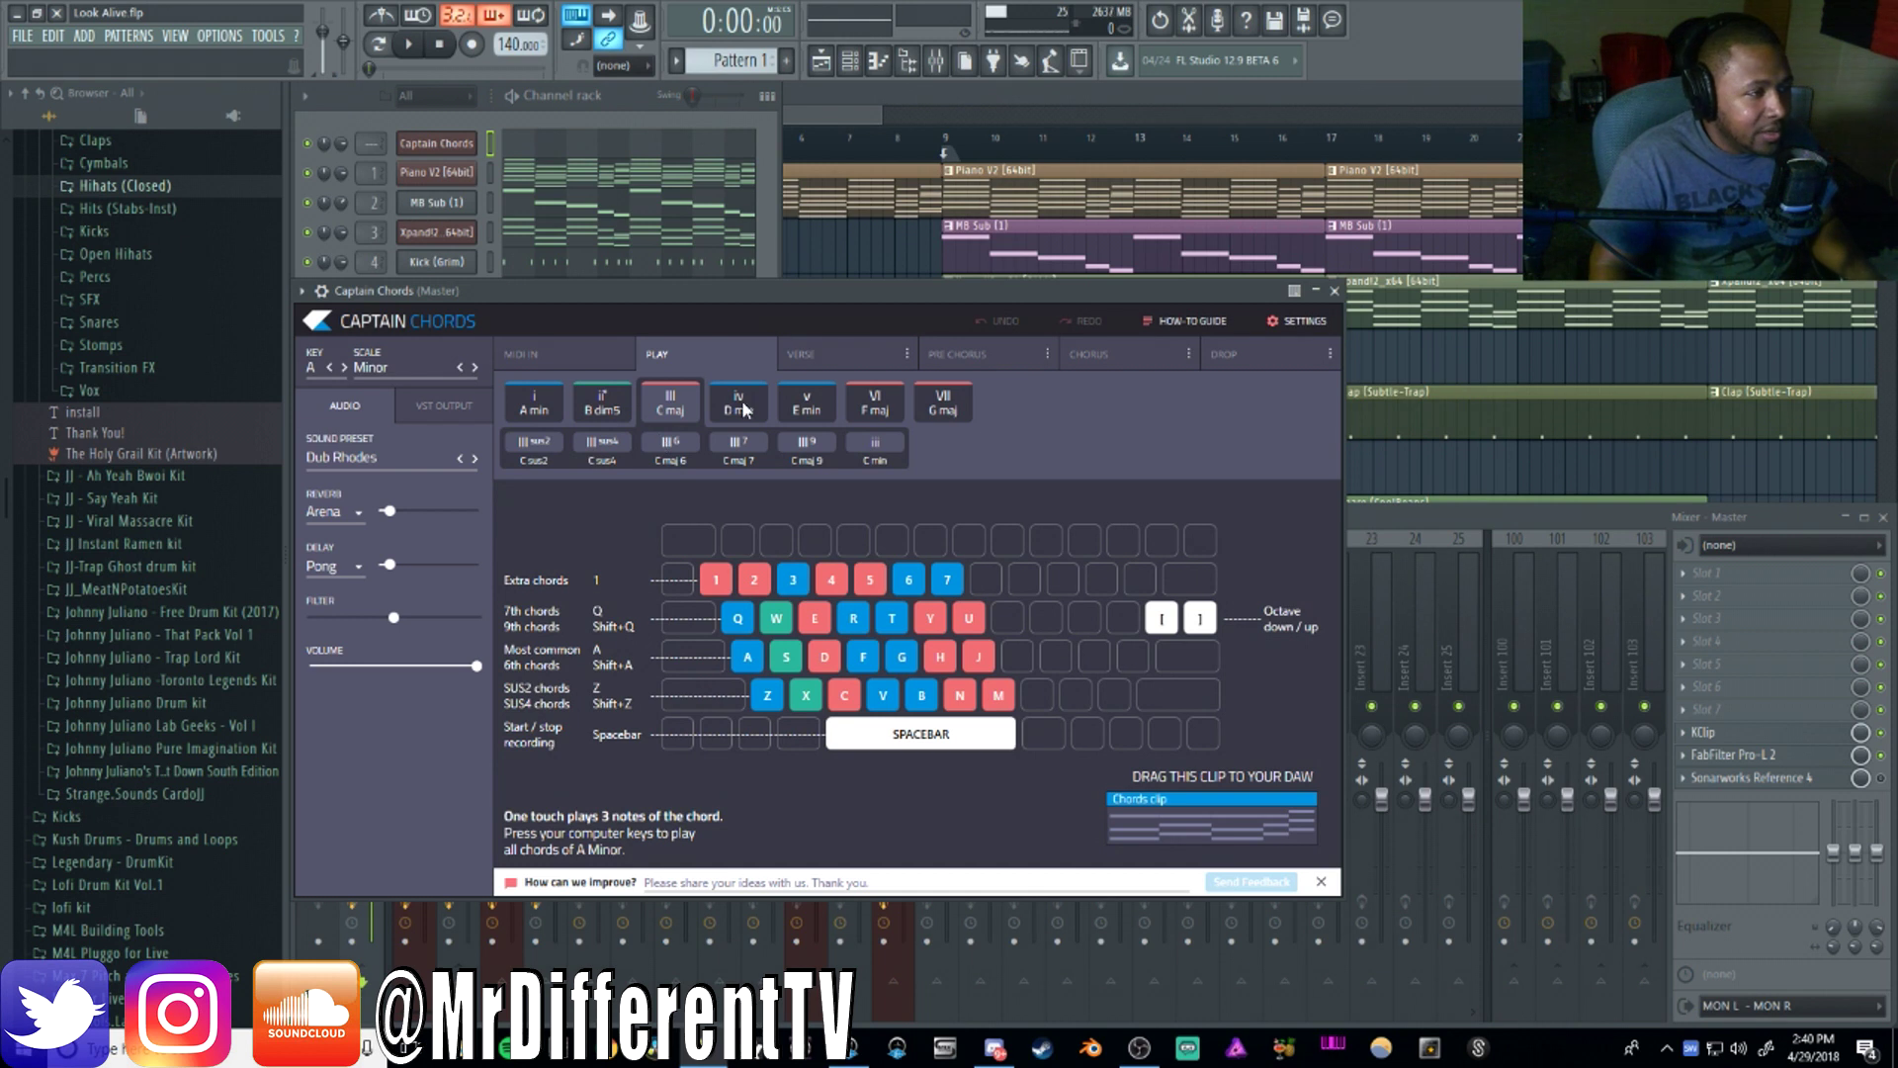
# Look through the Verse, Pre Chorus, Chorus and Drop sections and return to the Verse section
pyautogui.click(843, 358)
pyautogui.click(987, 358)
pyautogui.click(1095, 344)
pyautogui.click(1260, 353)
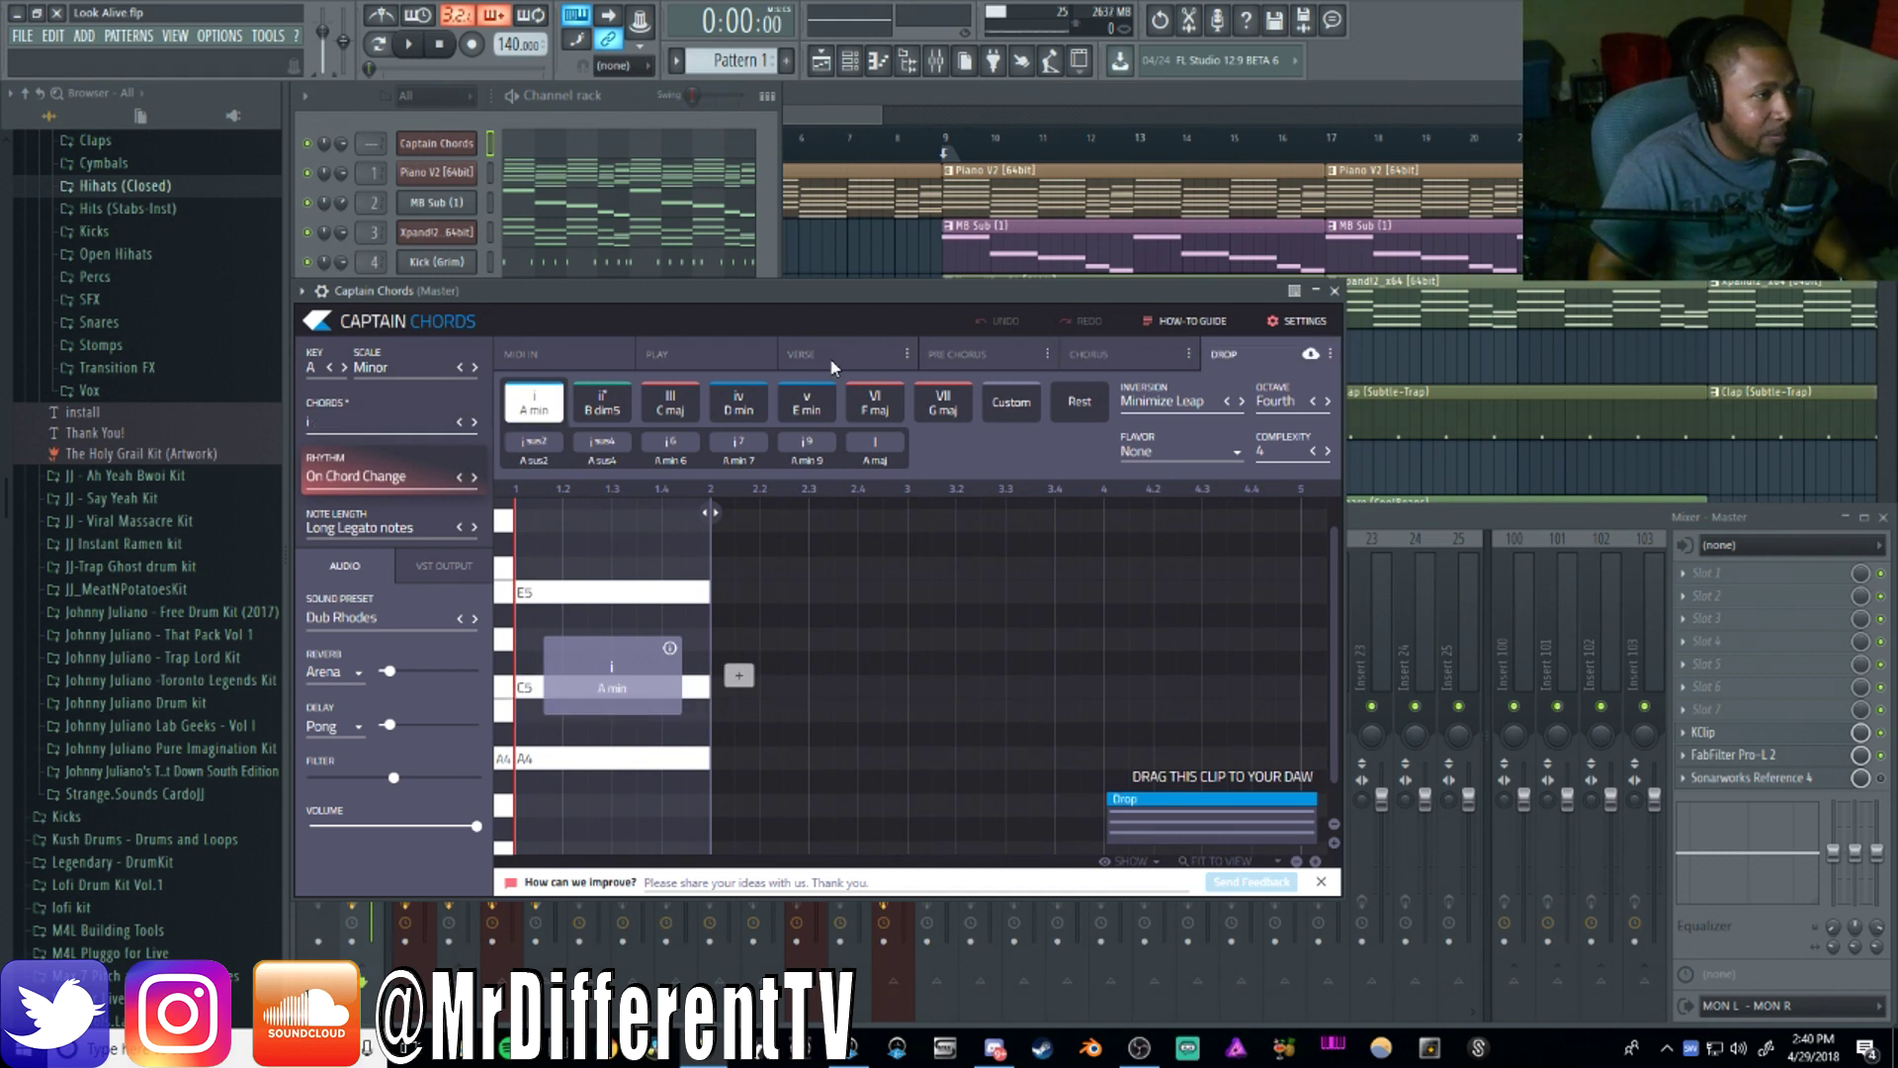
pyautogui.click(890, 354)
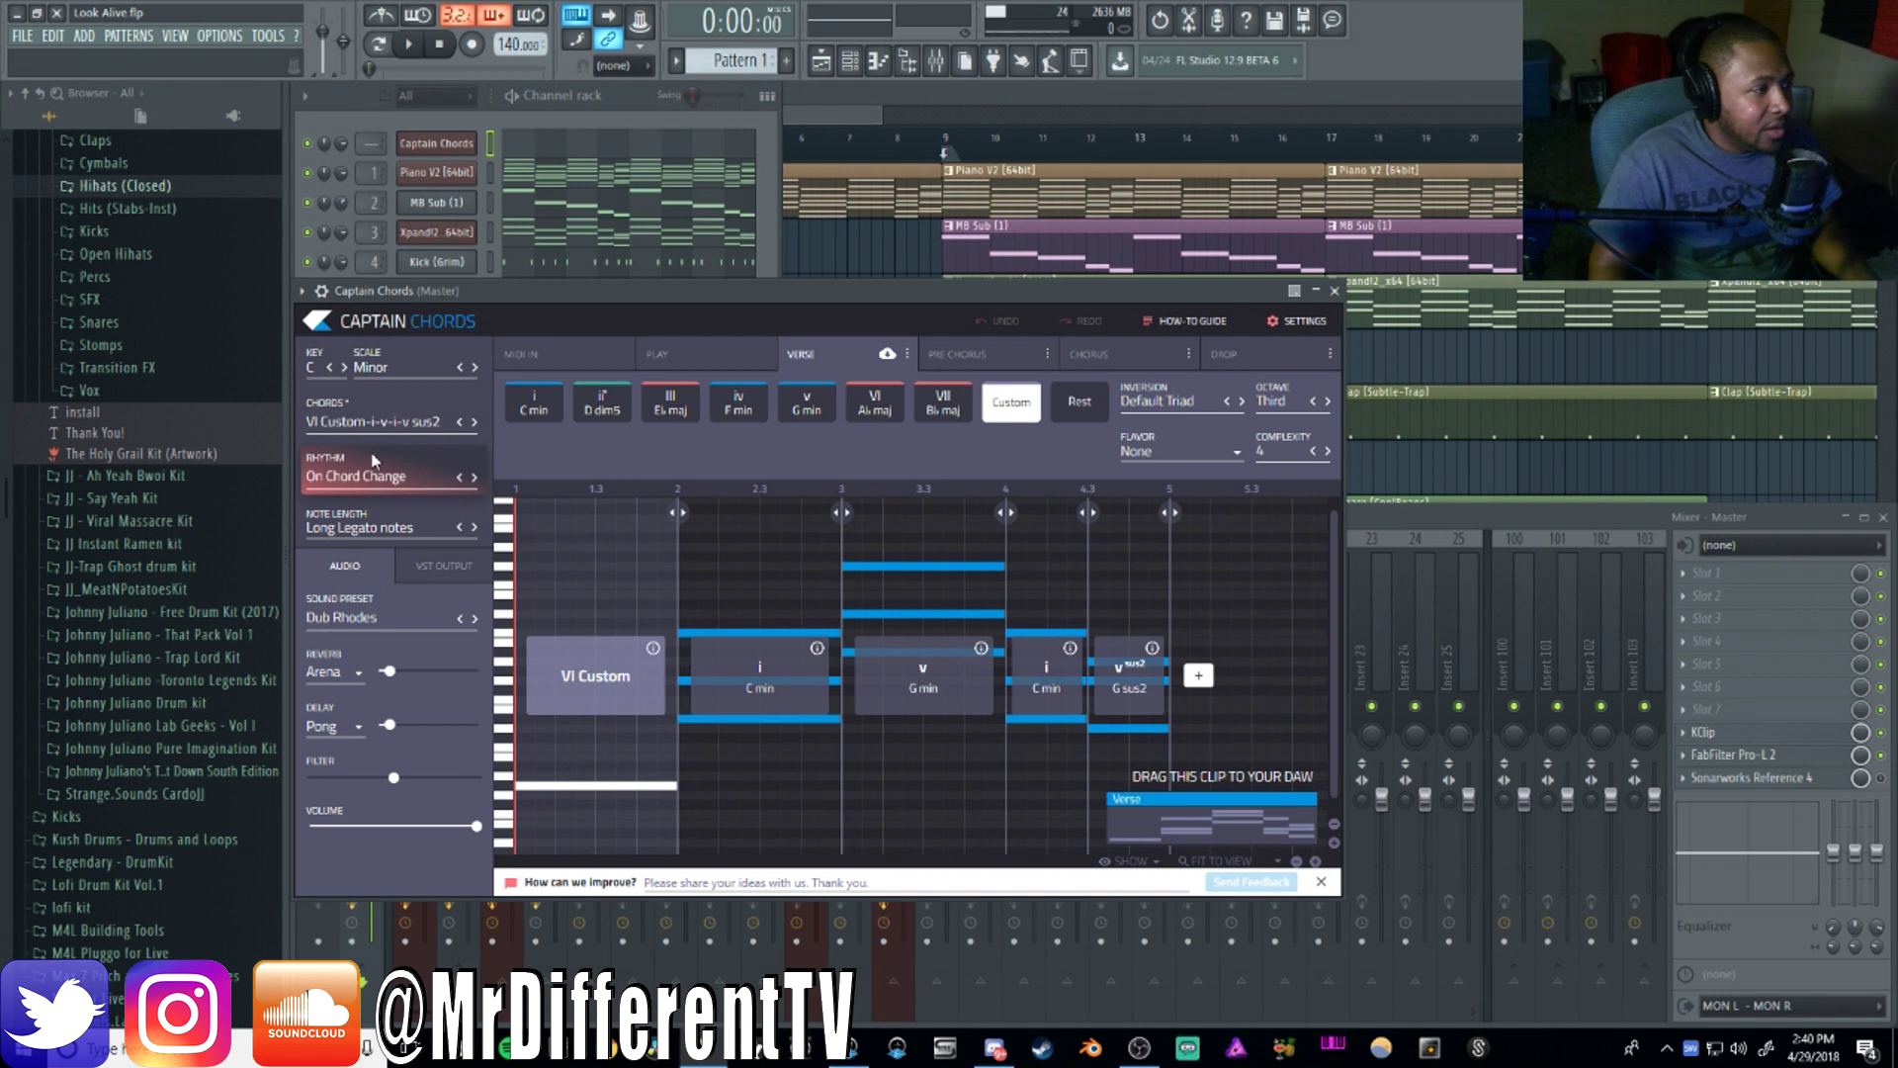
# Examine the available keys and scales for the Verse while keeping key C and the Minor scale
pyautogui.click(316, 372)
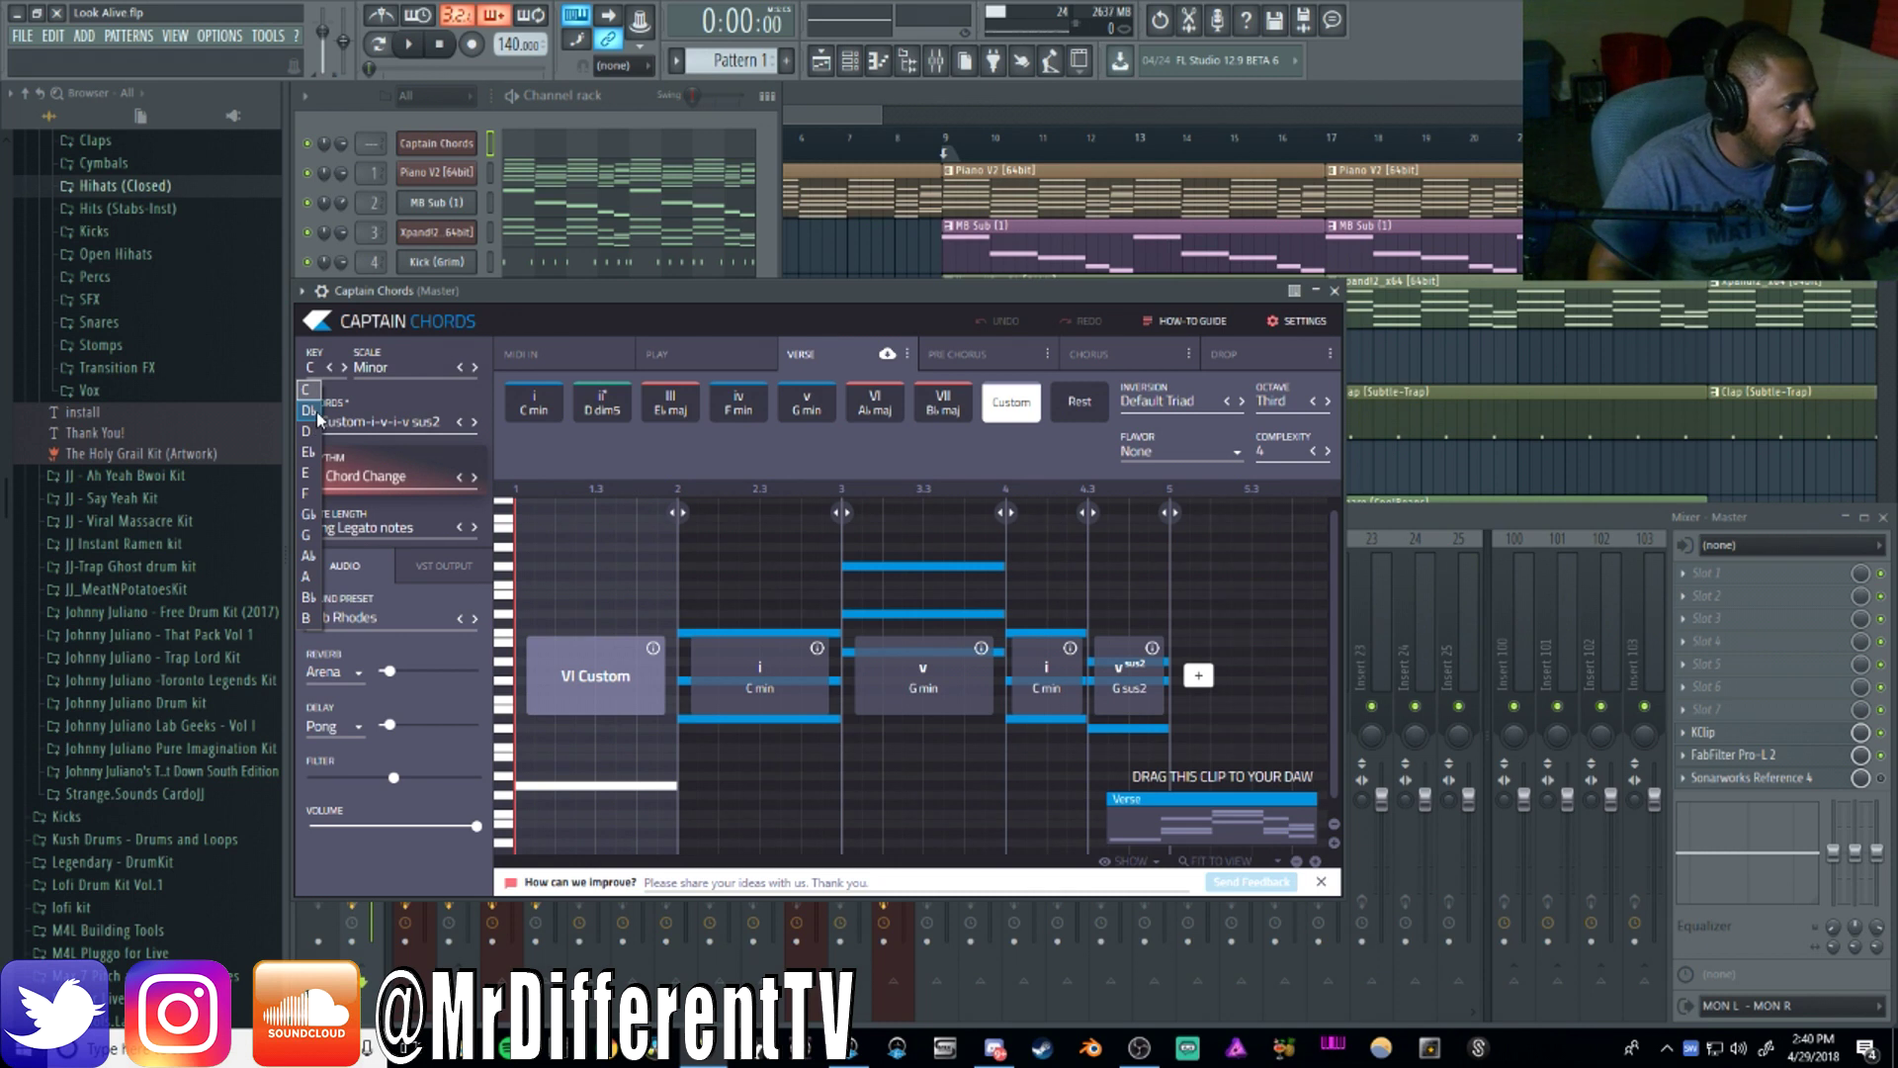
pyautogui.click(308, 388)
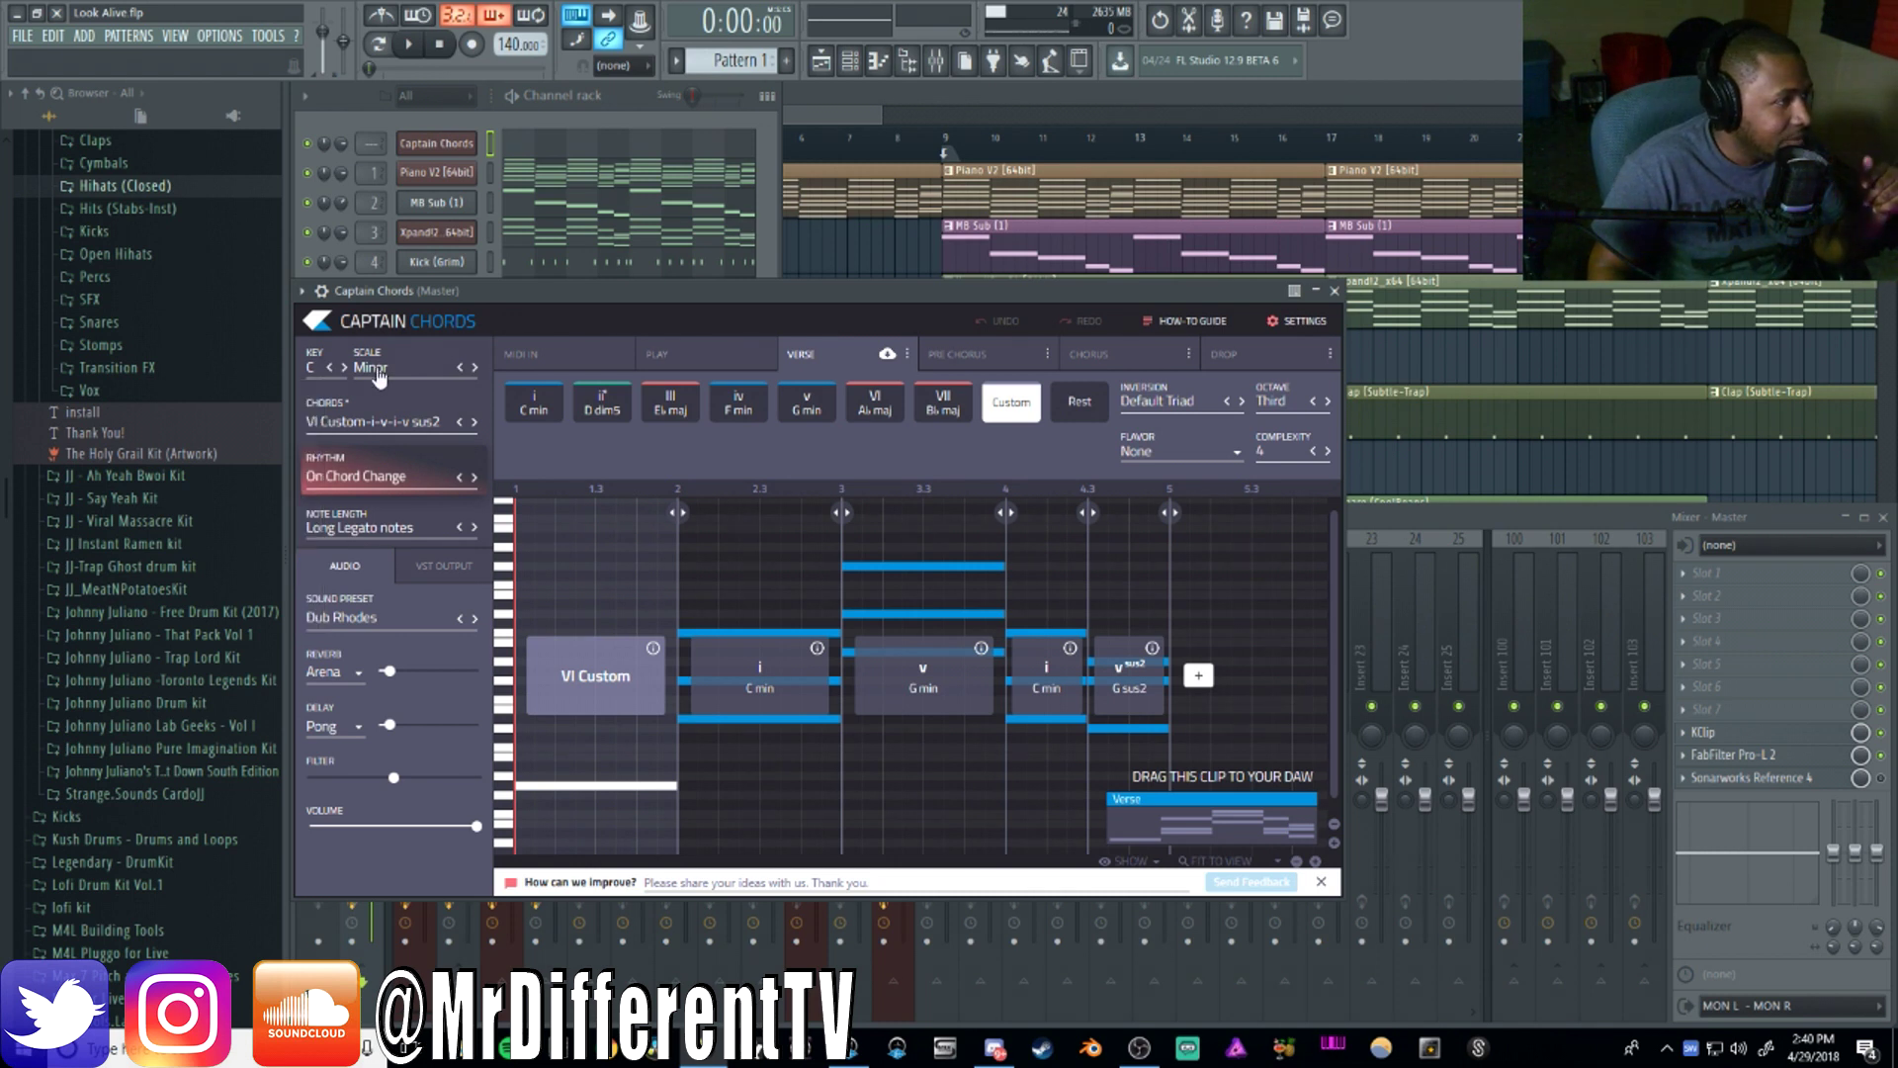
pyautogui.click(317, 372)
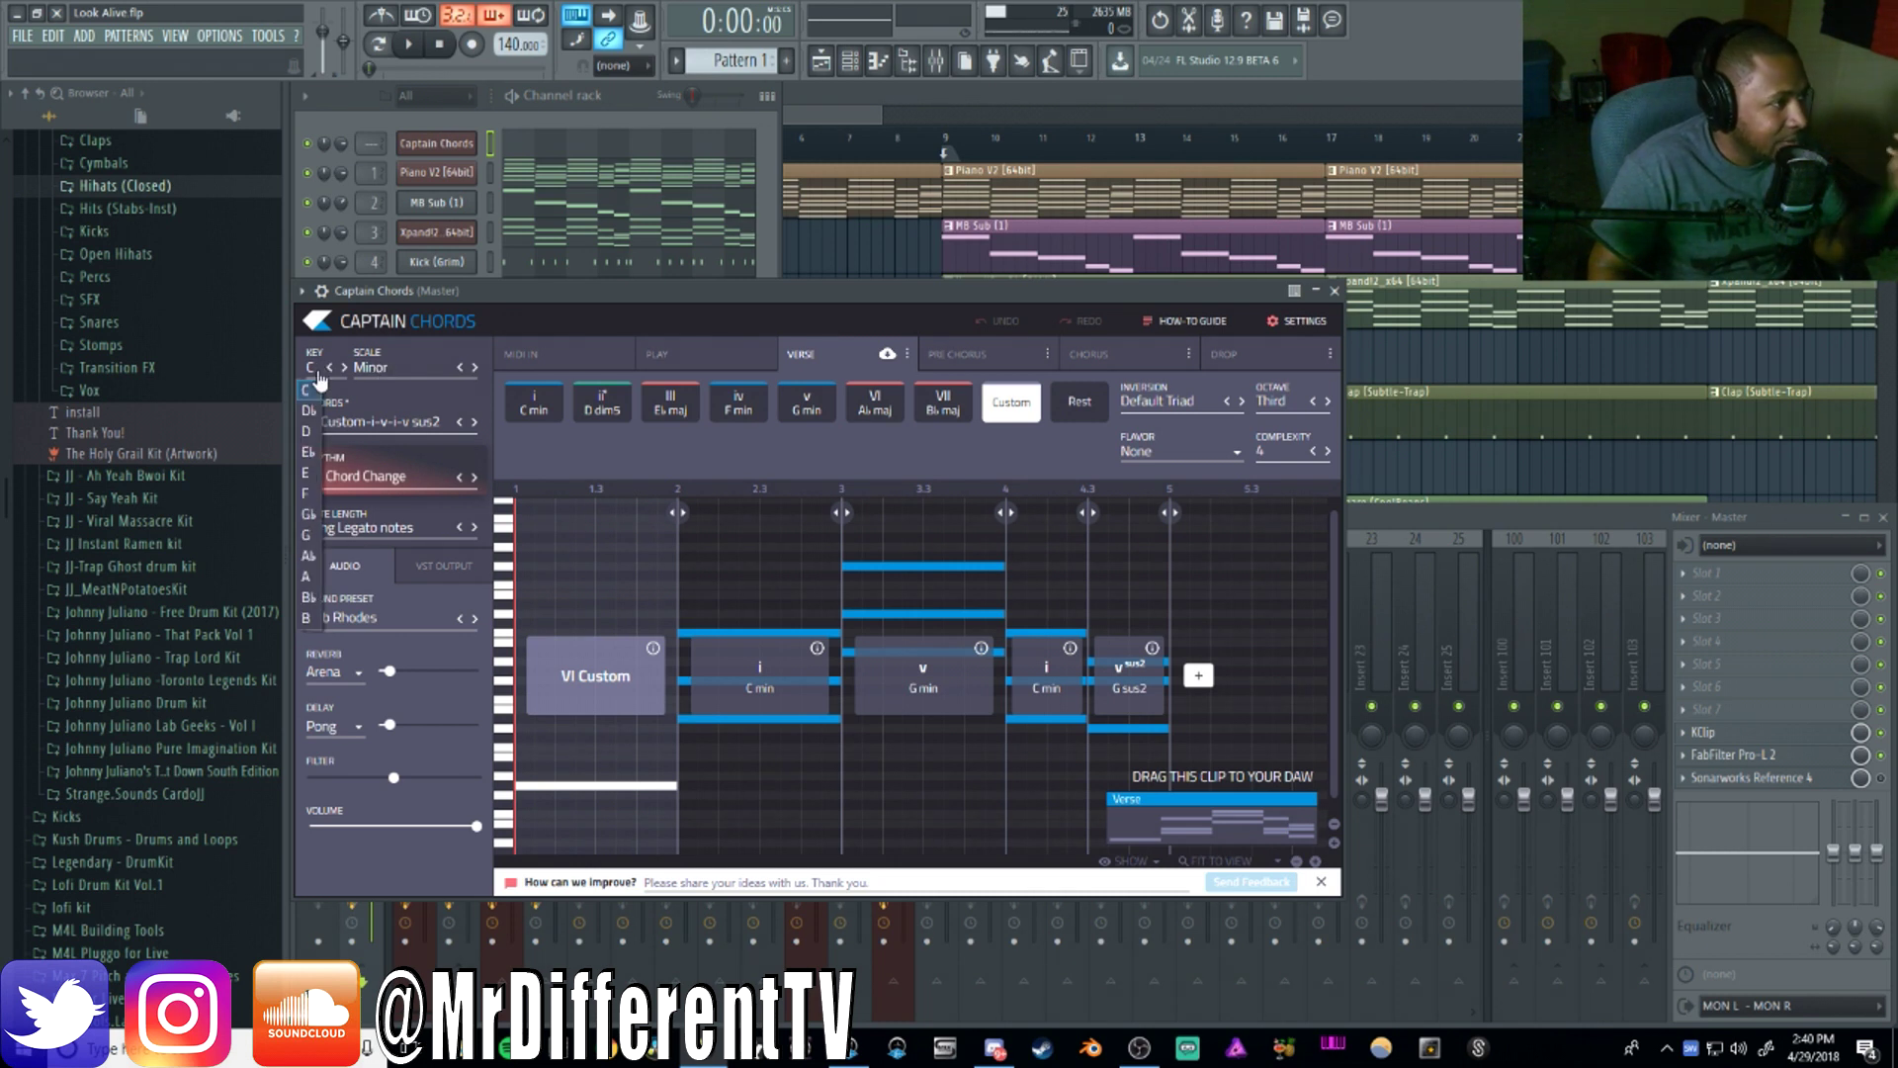
pyautogui.click(385, 368)
pyautogui.click(387, 370)
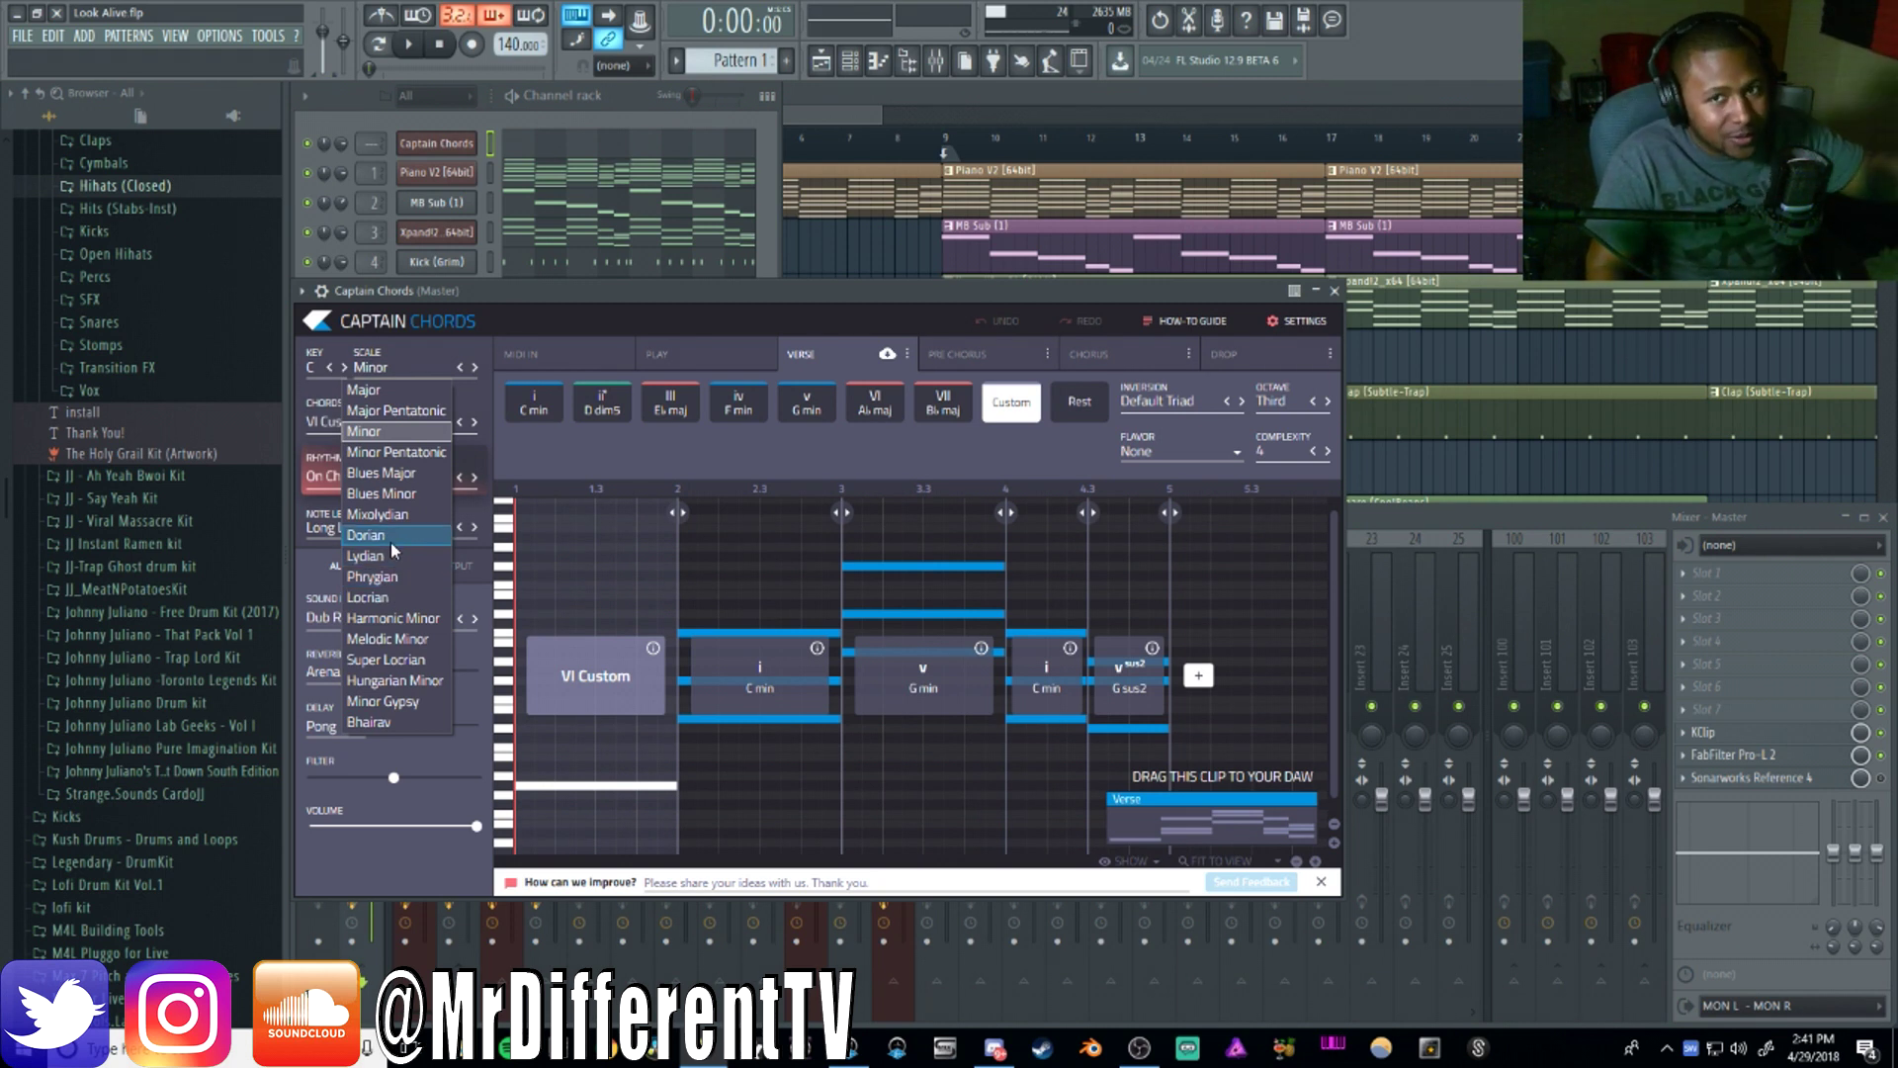
pyautogui.click(376, 366)
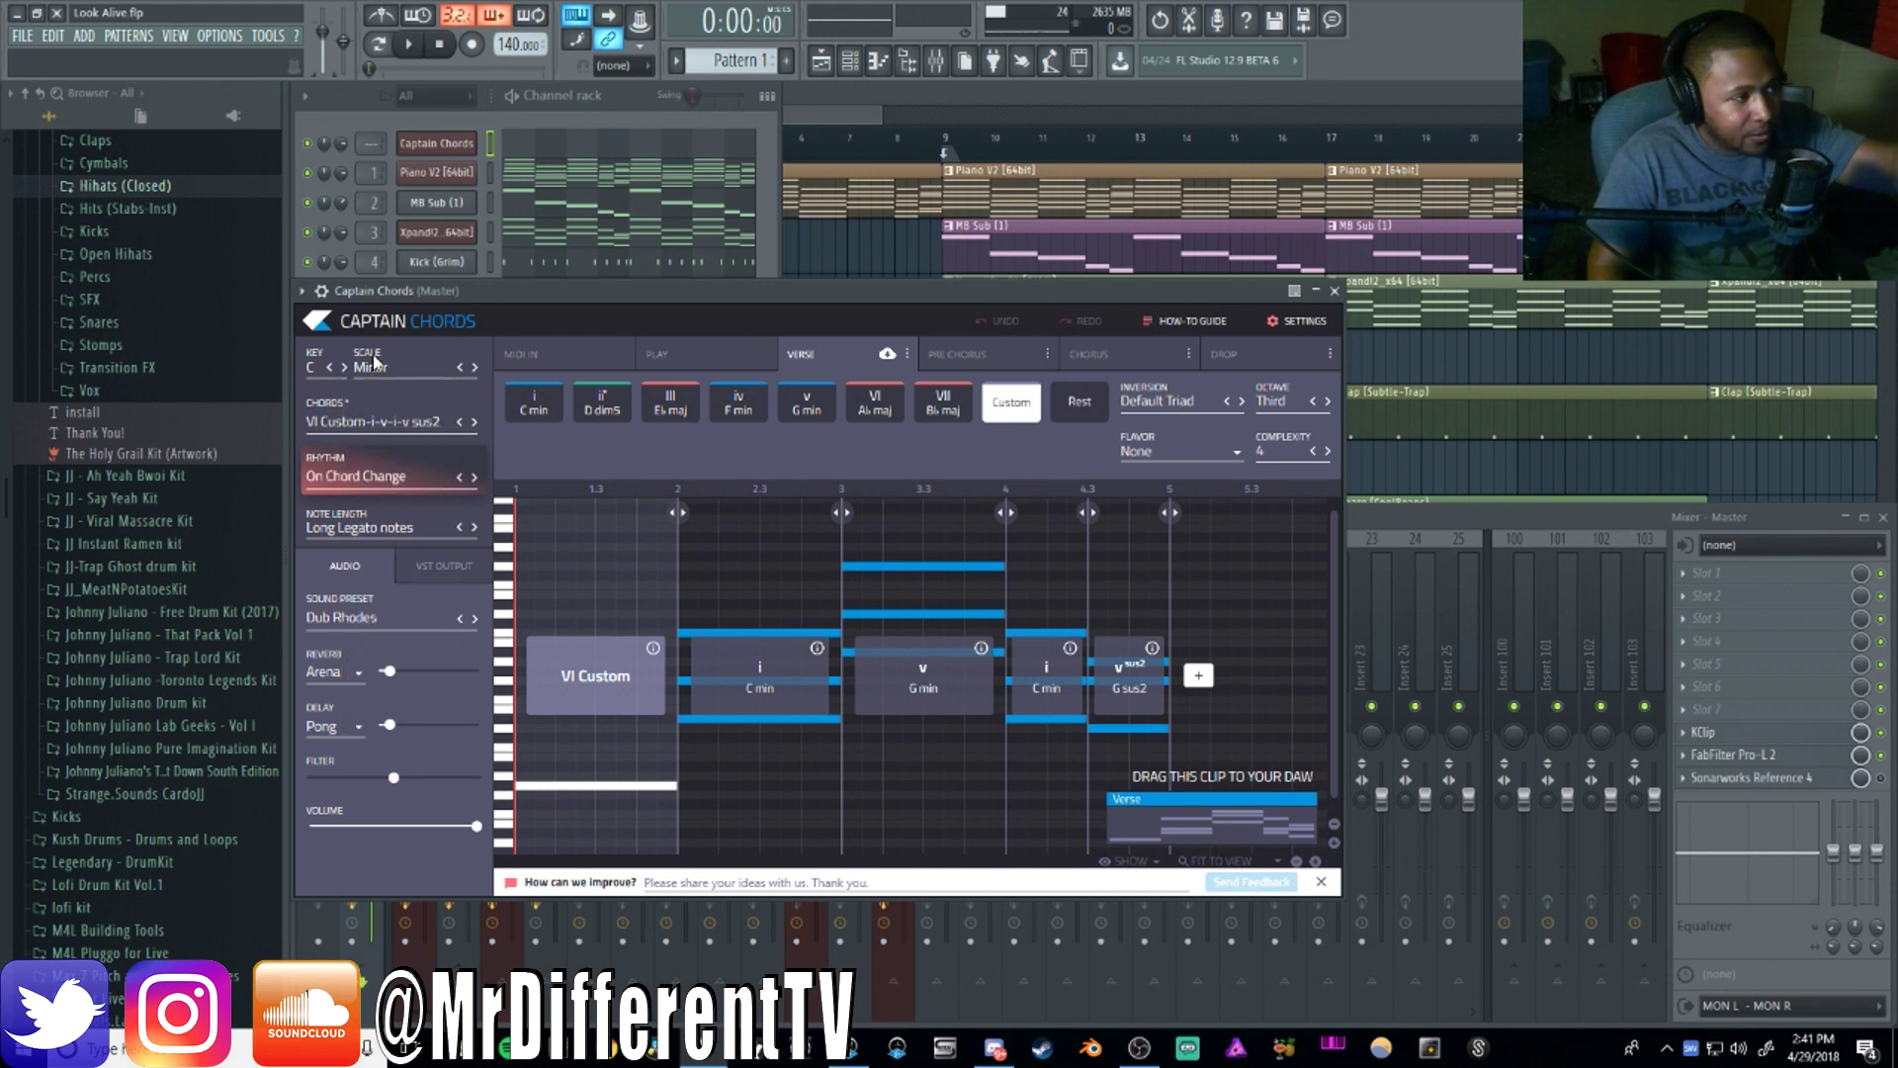
# Browse the preset chord progressions for C minor and close the list without choosing another progression
pyautogui.click(386, 425)
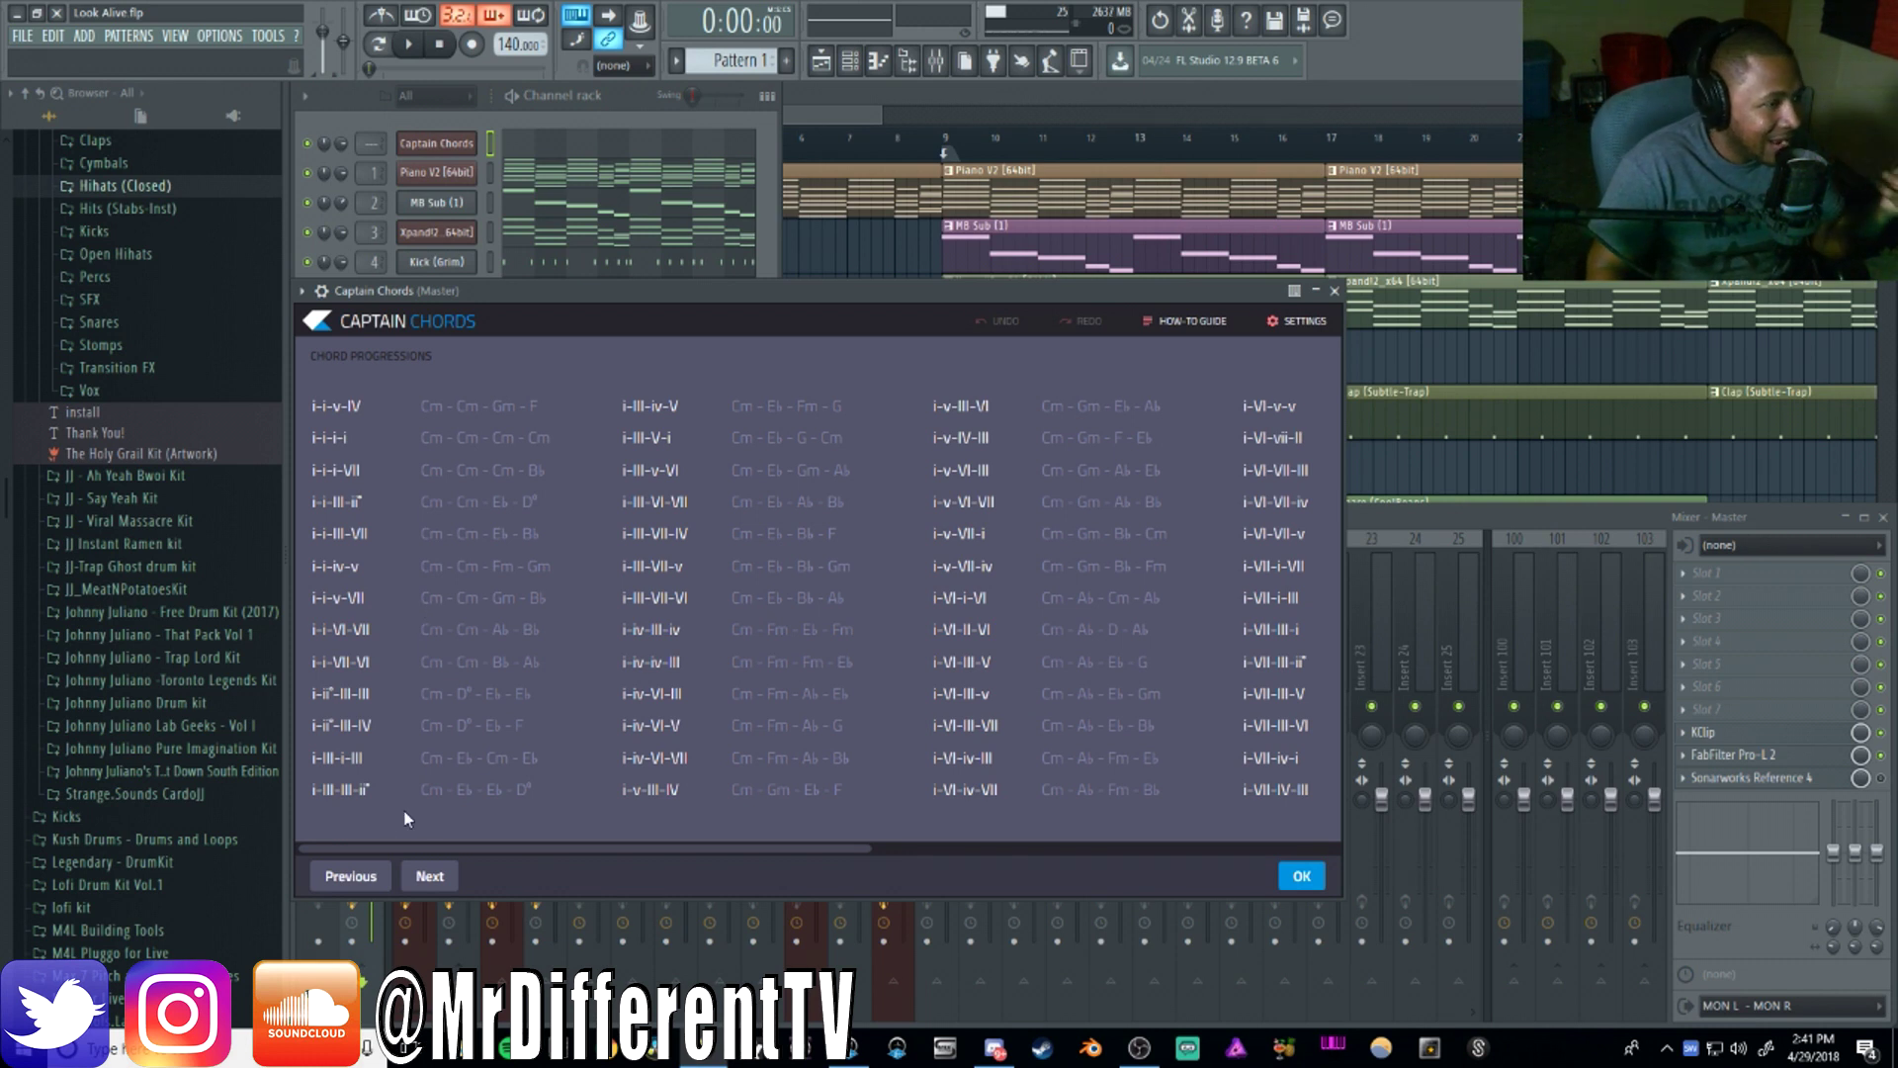
pyautogui.moveTo(474, 847); pyautogui.dragTo(387, 819)
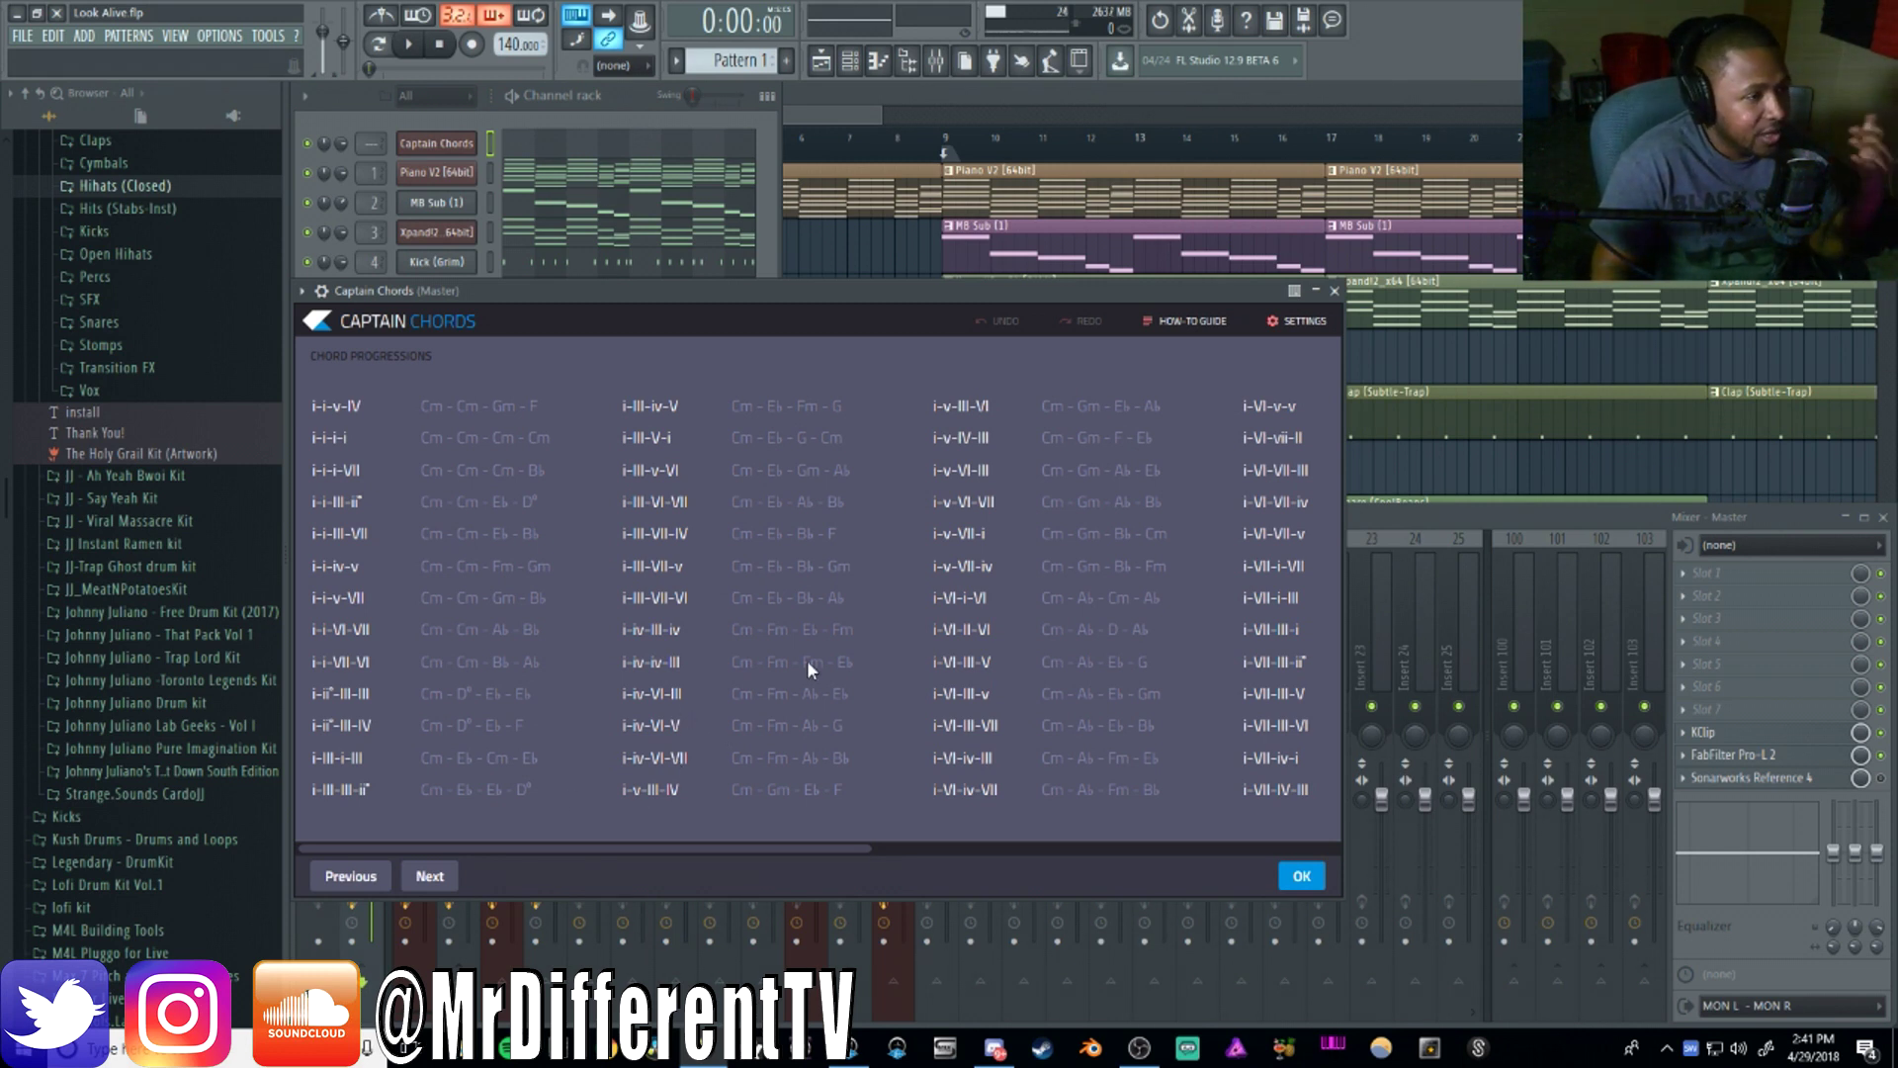
pyautogui.moveTo(669, 851); pyautogui.dragTo(385, 817)
pyautogui.click(1298, 877)
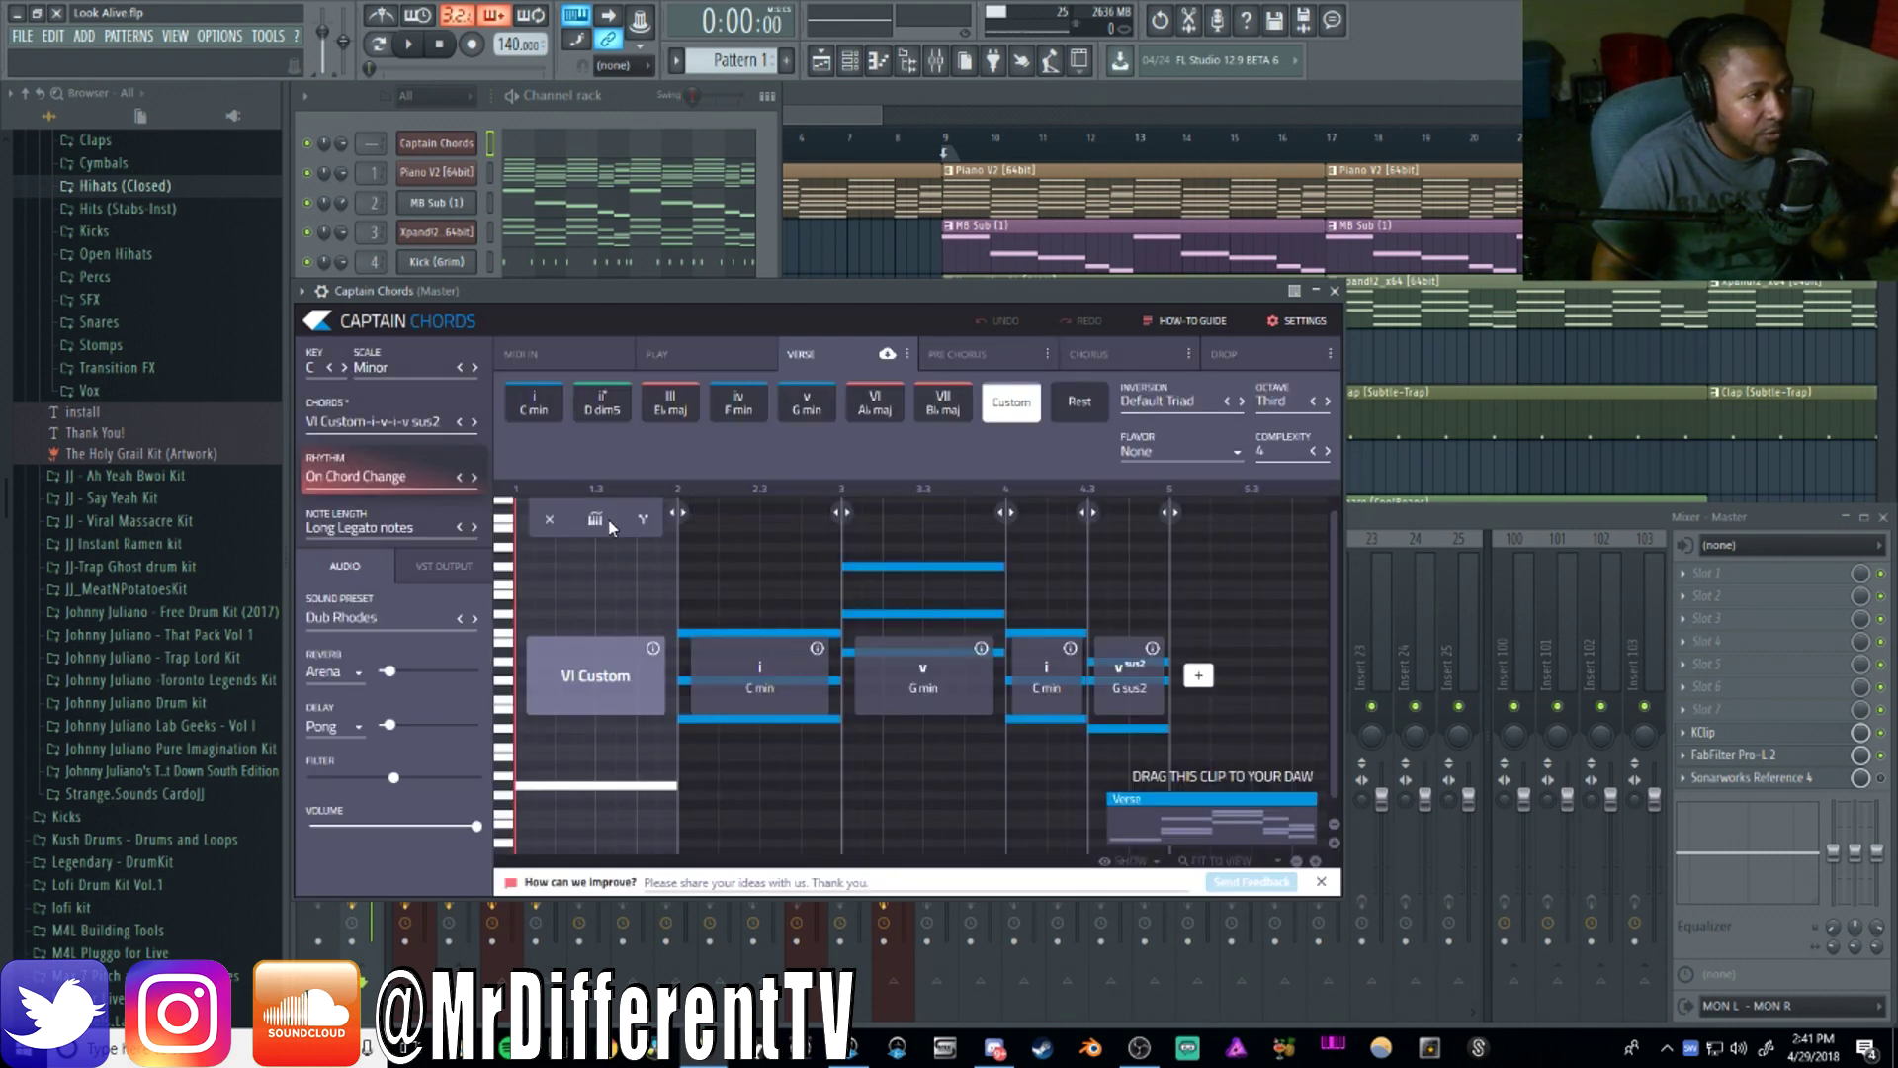
# Audition C min and D dim5 for the first Verse chord and set it to i (C min)
pyautogui.click(539, 417)
pyautogui.click(593, 419)
pyautogui.click(551, 414)
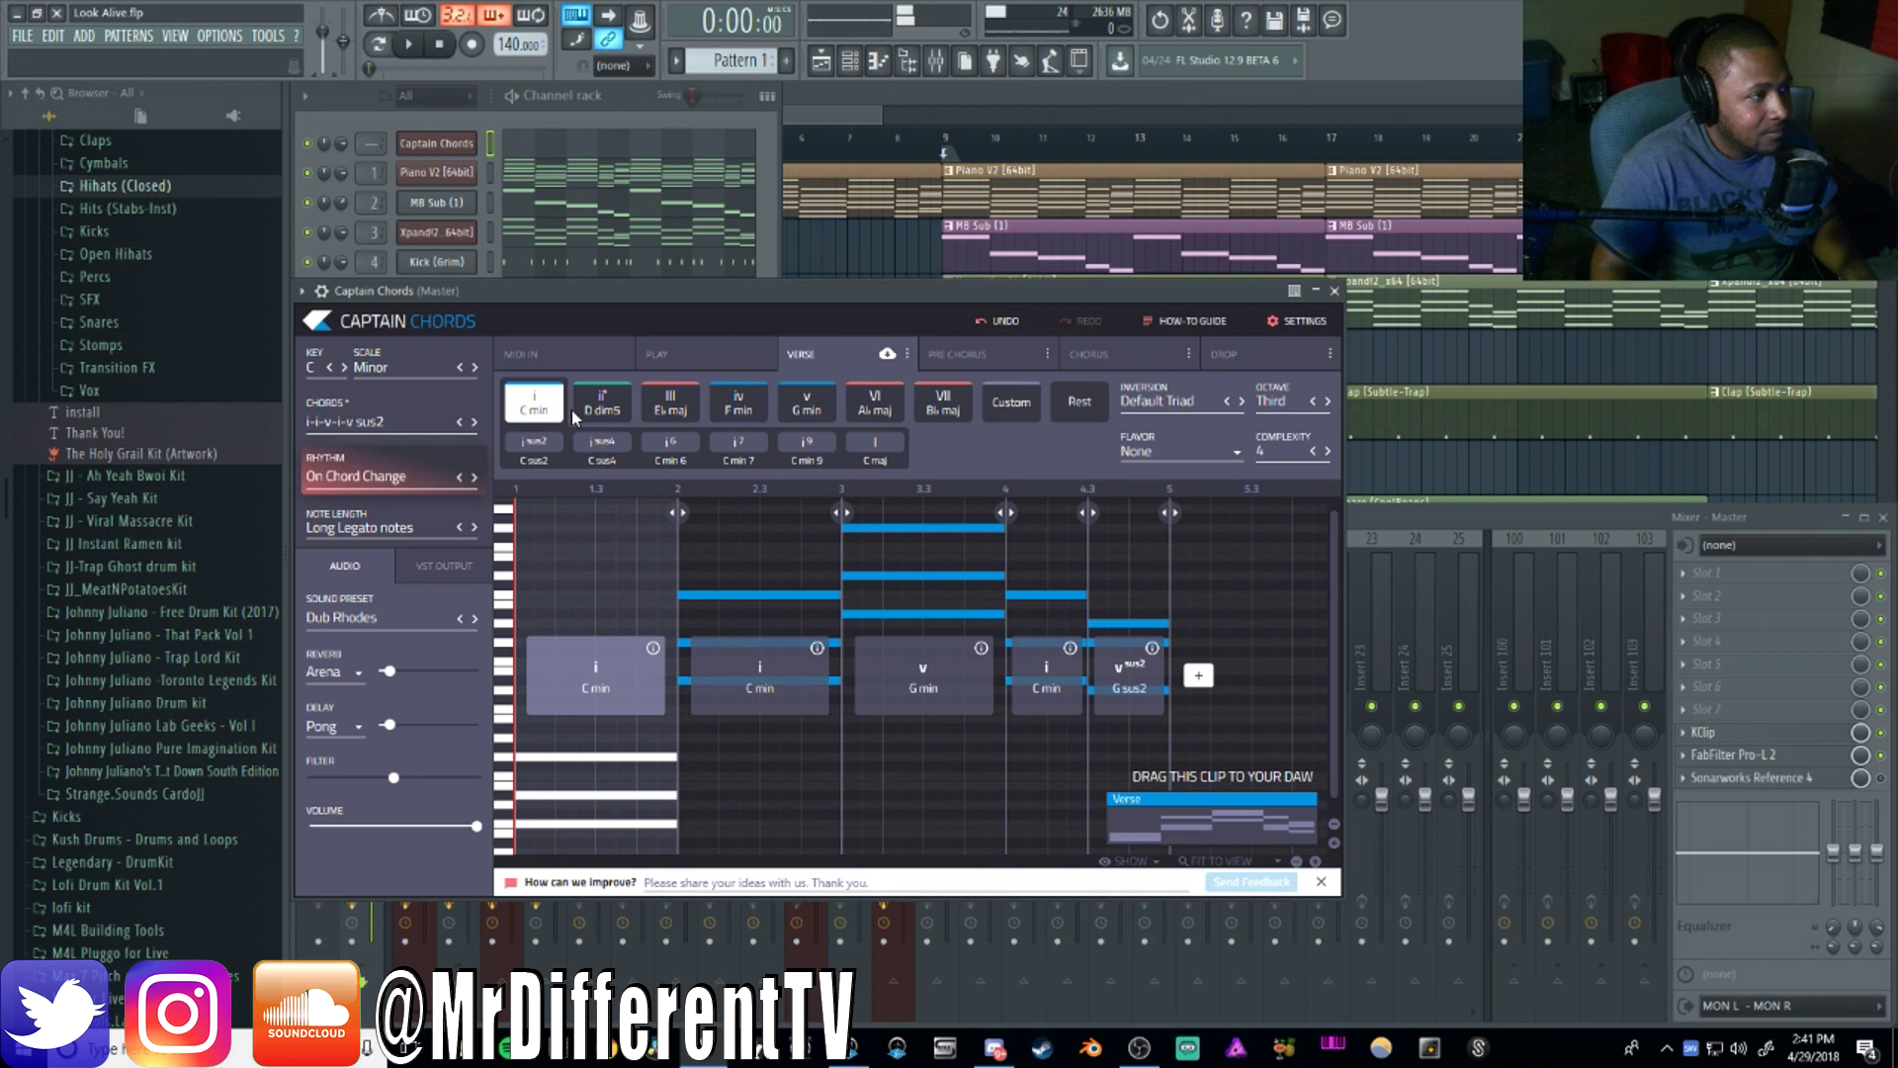
# Audition the scale chords from D dim5 through B♭ maj for the first Verse chord and return it to i (C min)
pyautogui.click(611, 417)
pyautogui.click(680, 416)
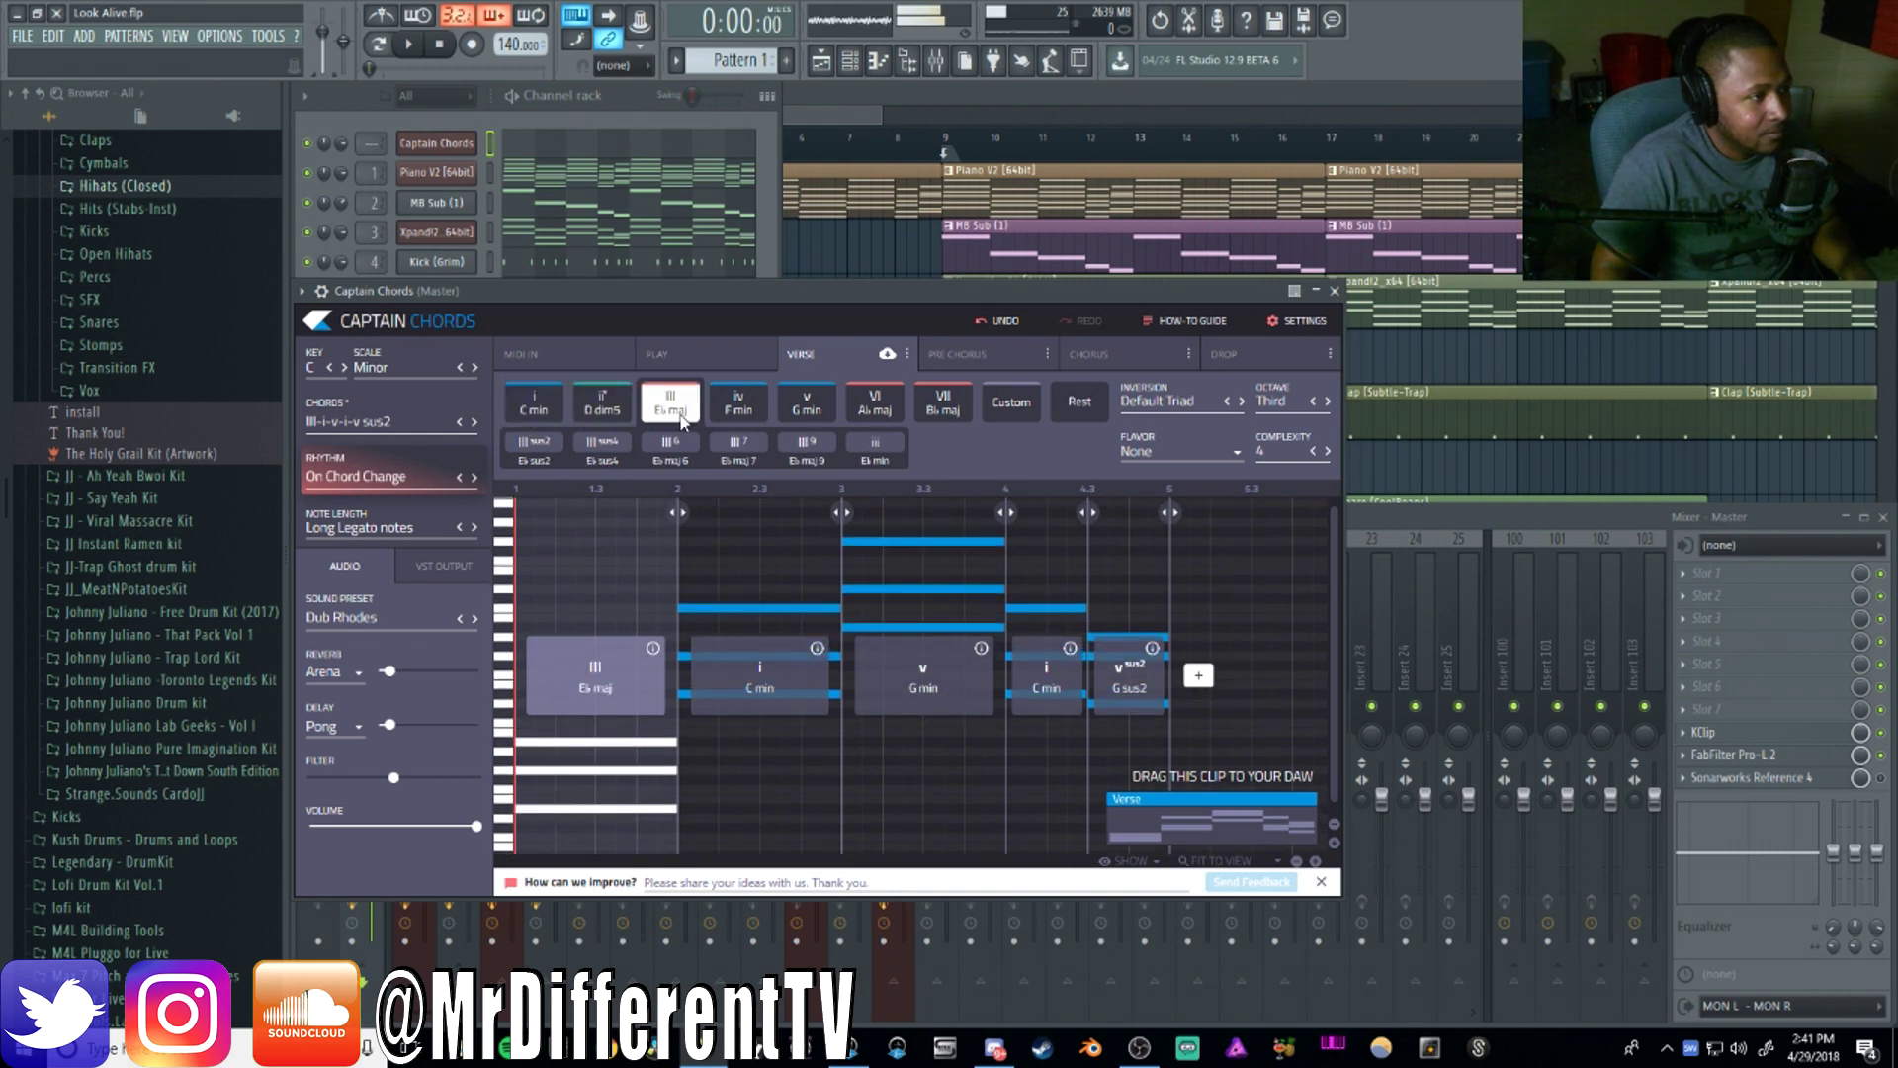
pyautogui.click(730, 417)
pyautogui.click(791, 416)
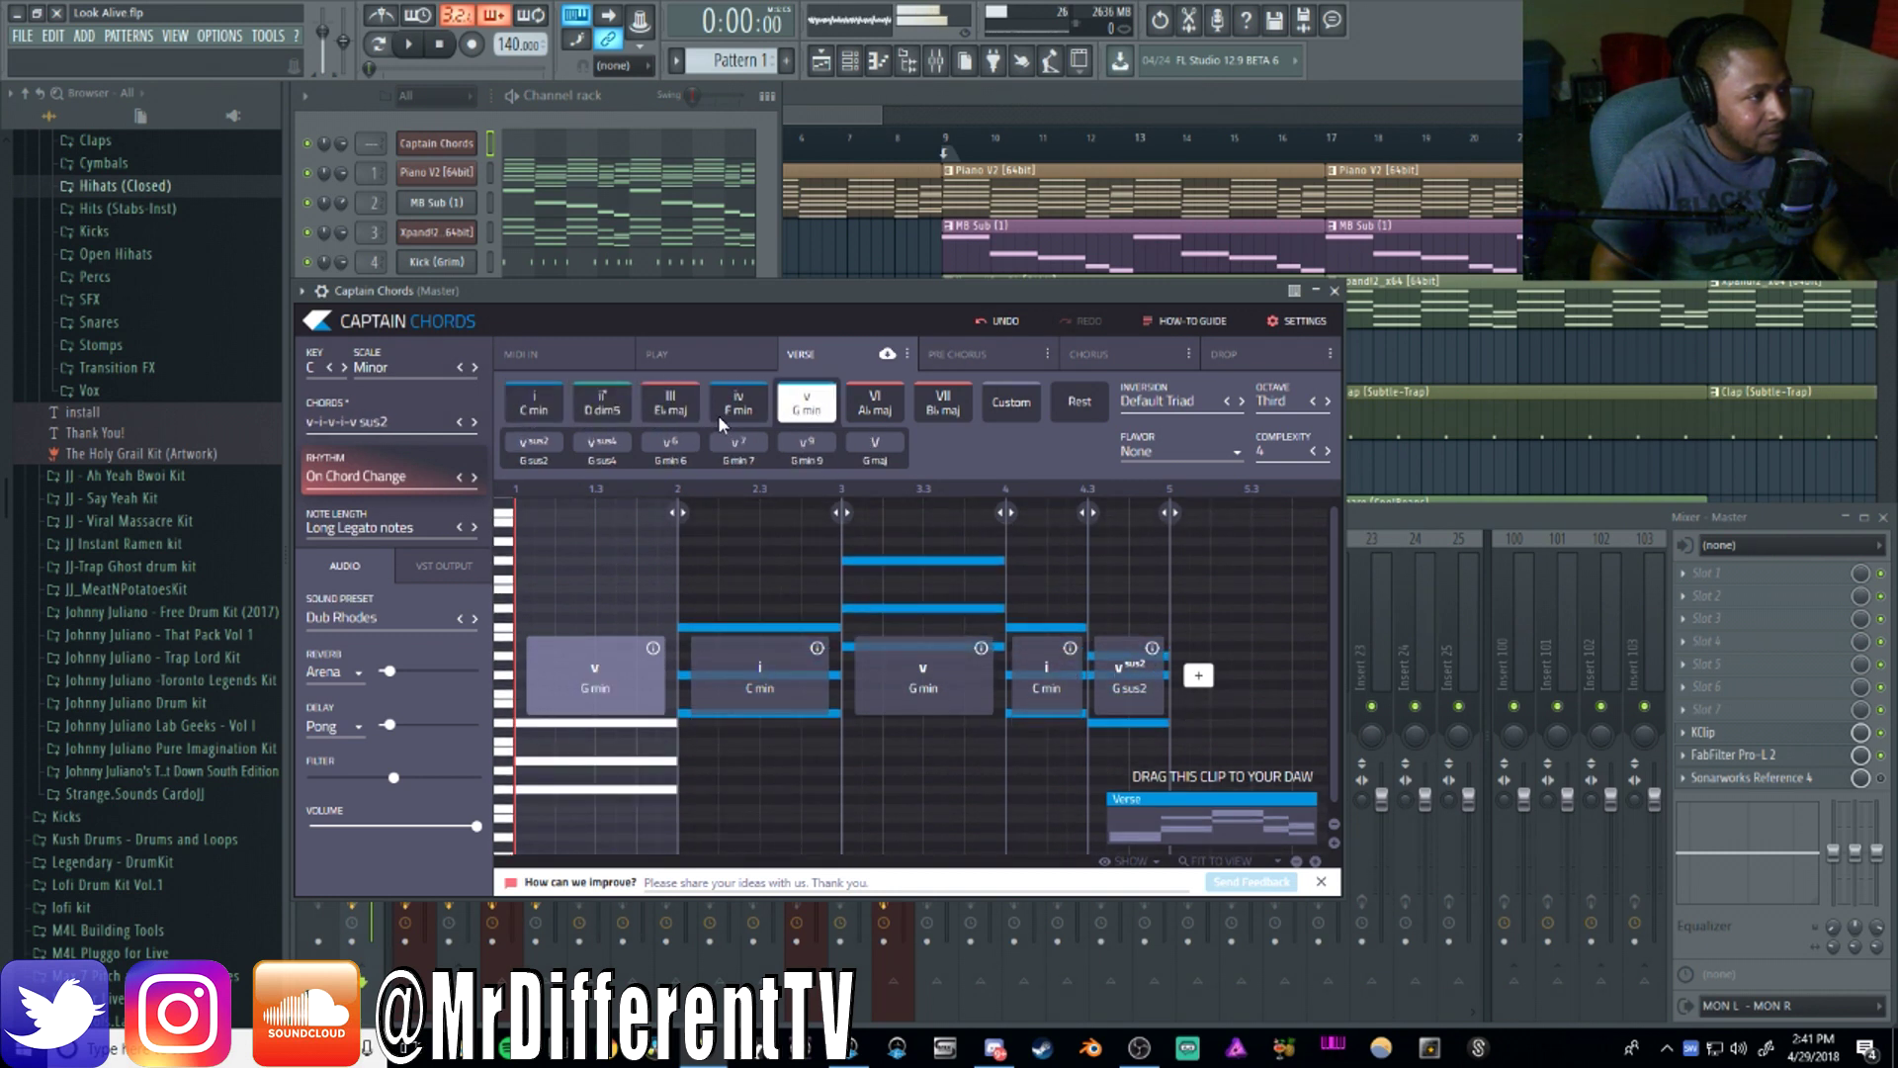
pyautogui.press('6')
pyautogui.press('7')
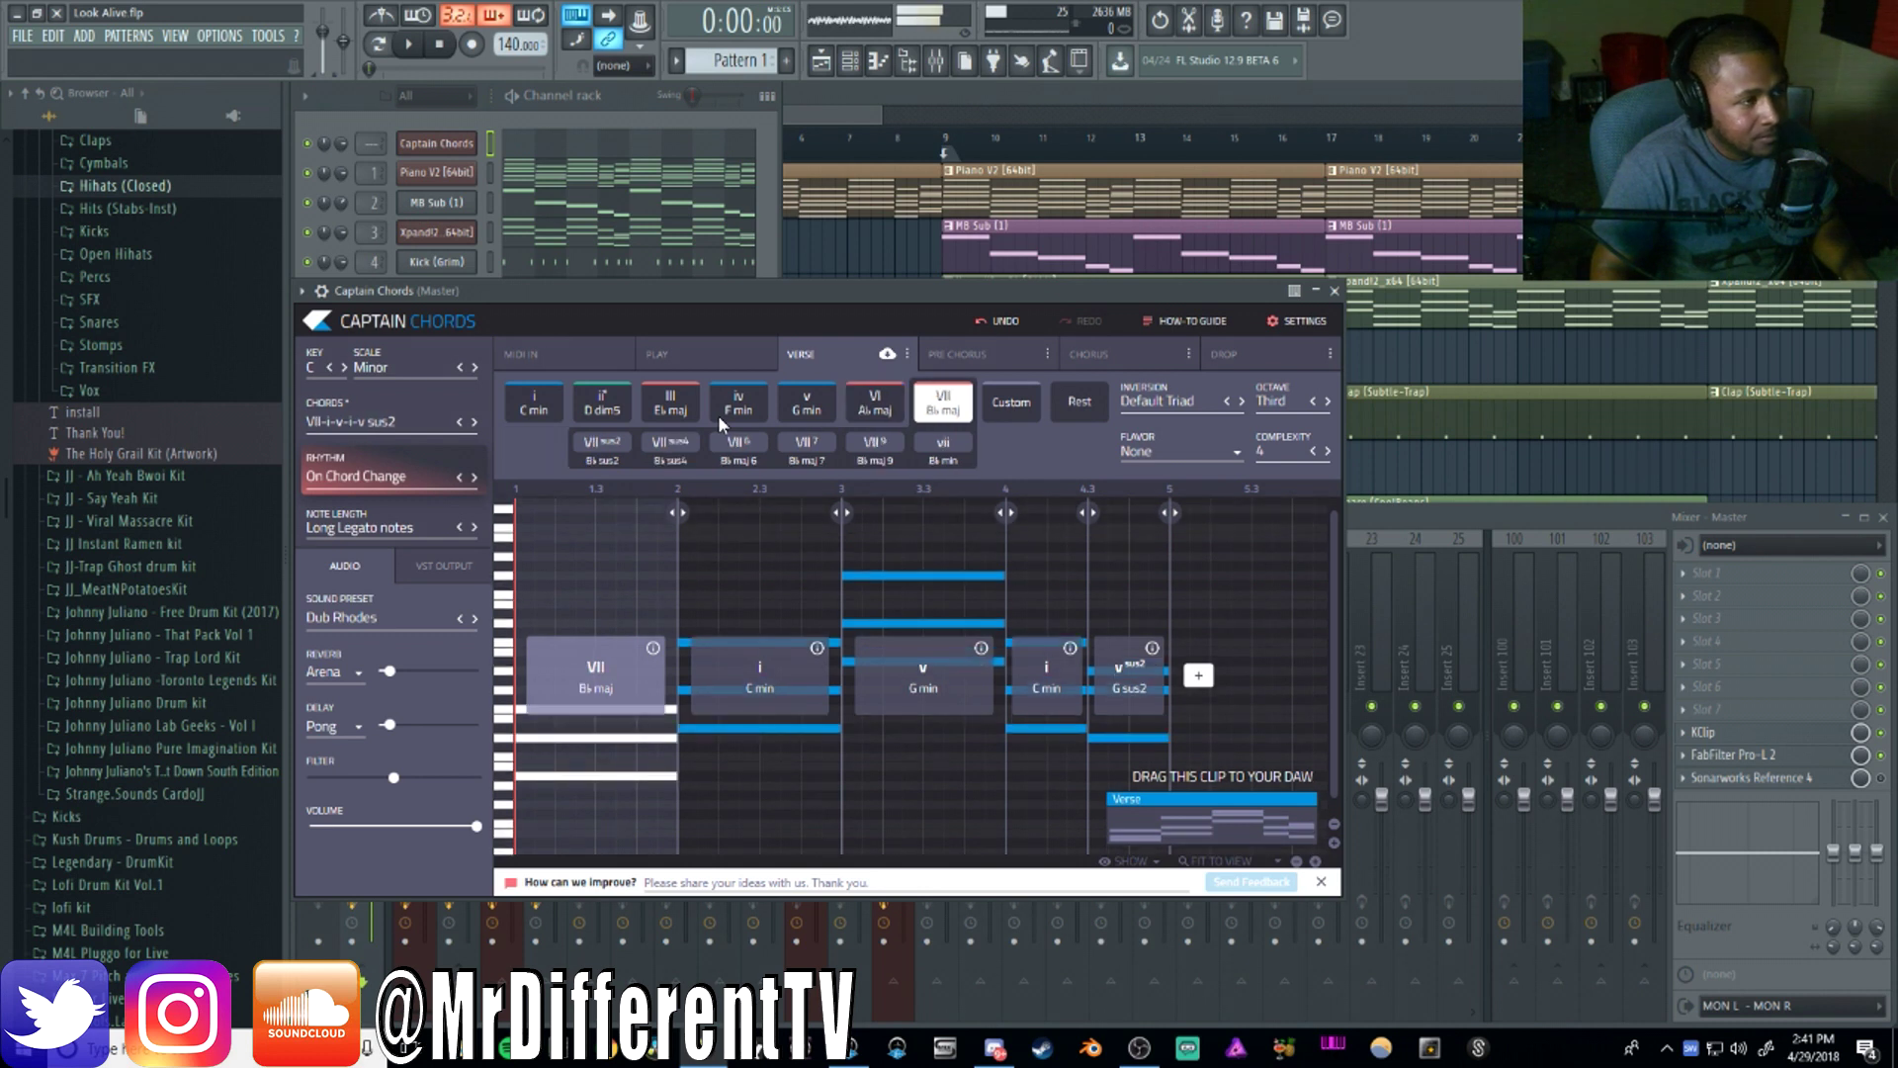
pyautogui.press('1')
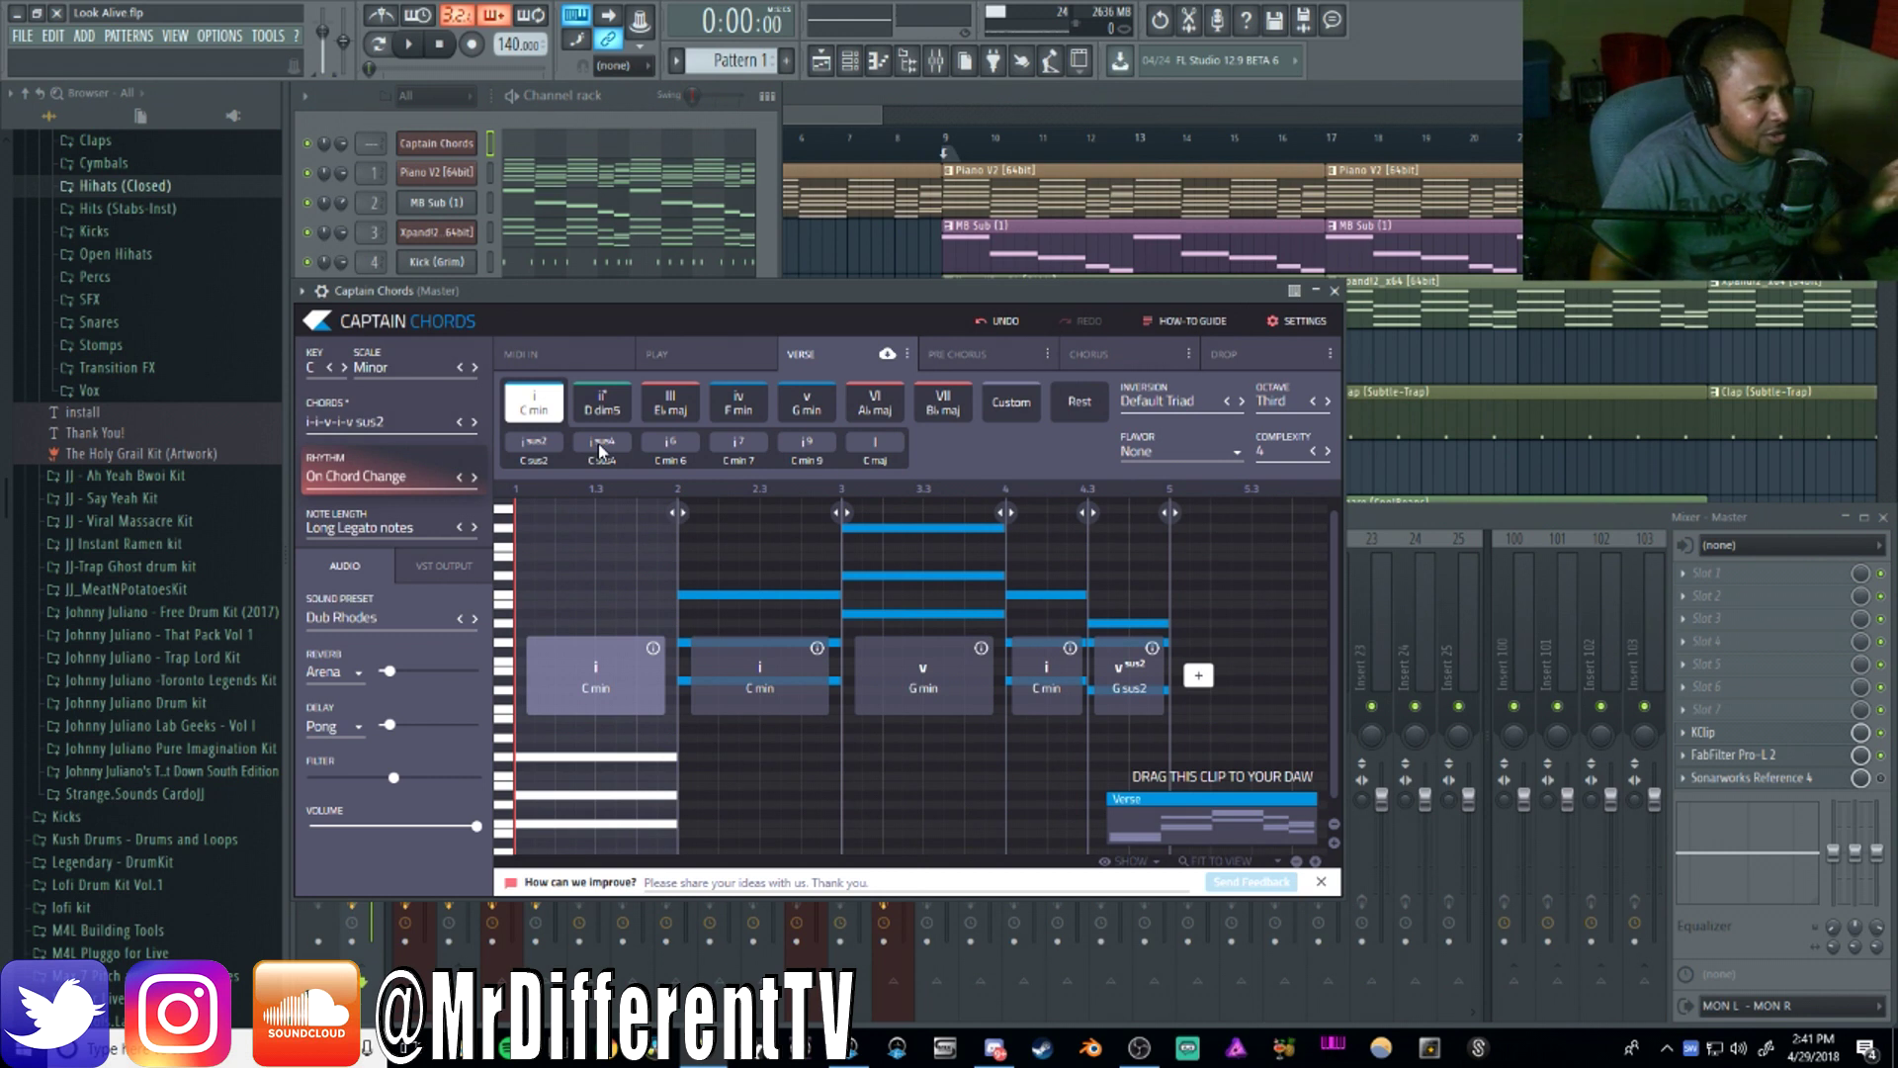
# Try the C sus4 and C min 6 variations on the first Verse chord and set it to C min 7
pyautogui.click(599, 446)
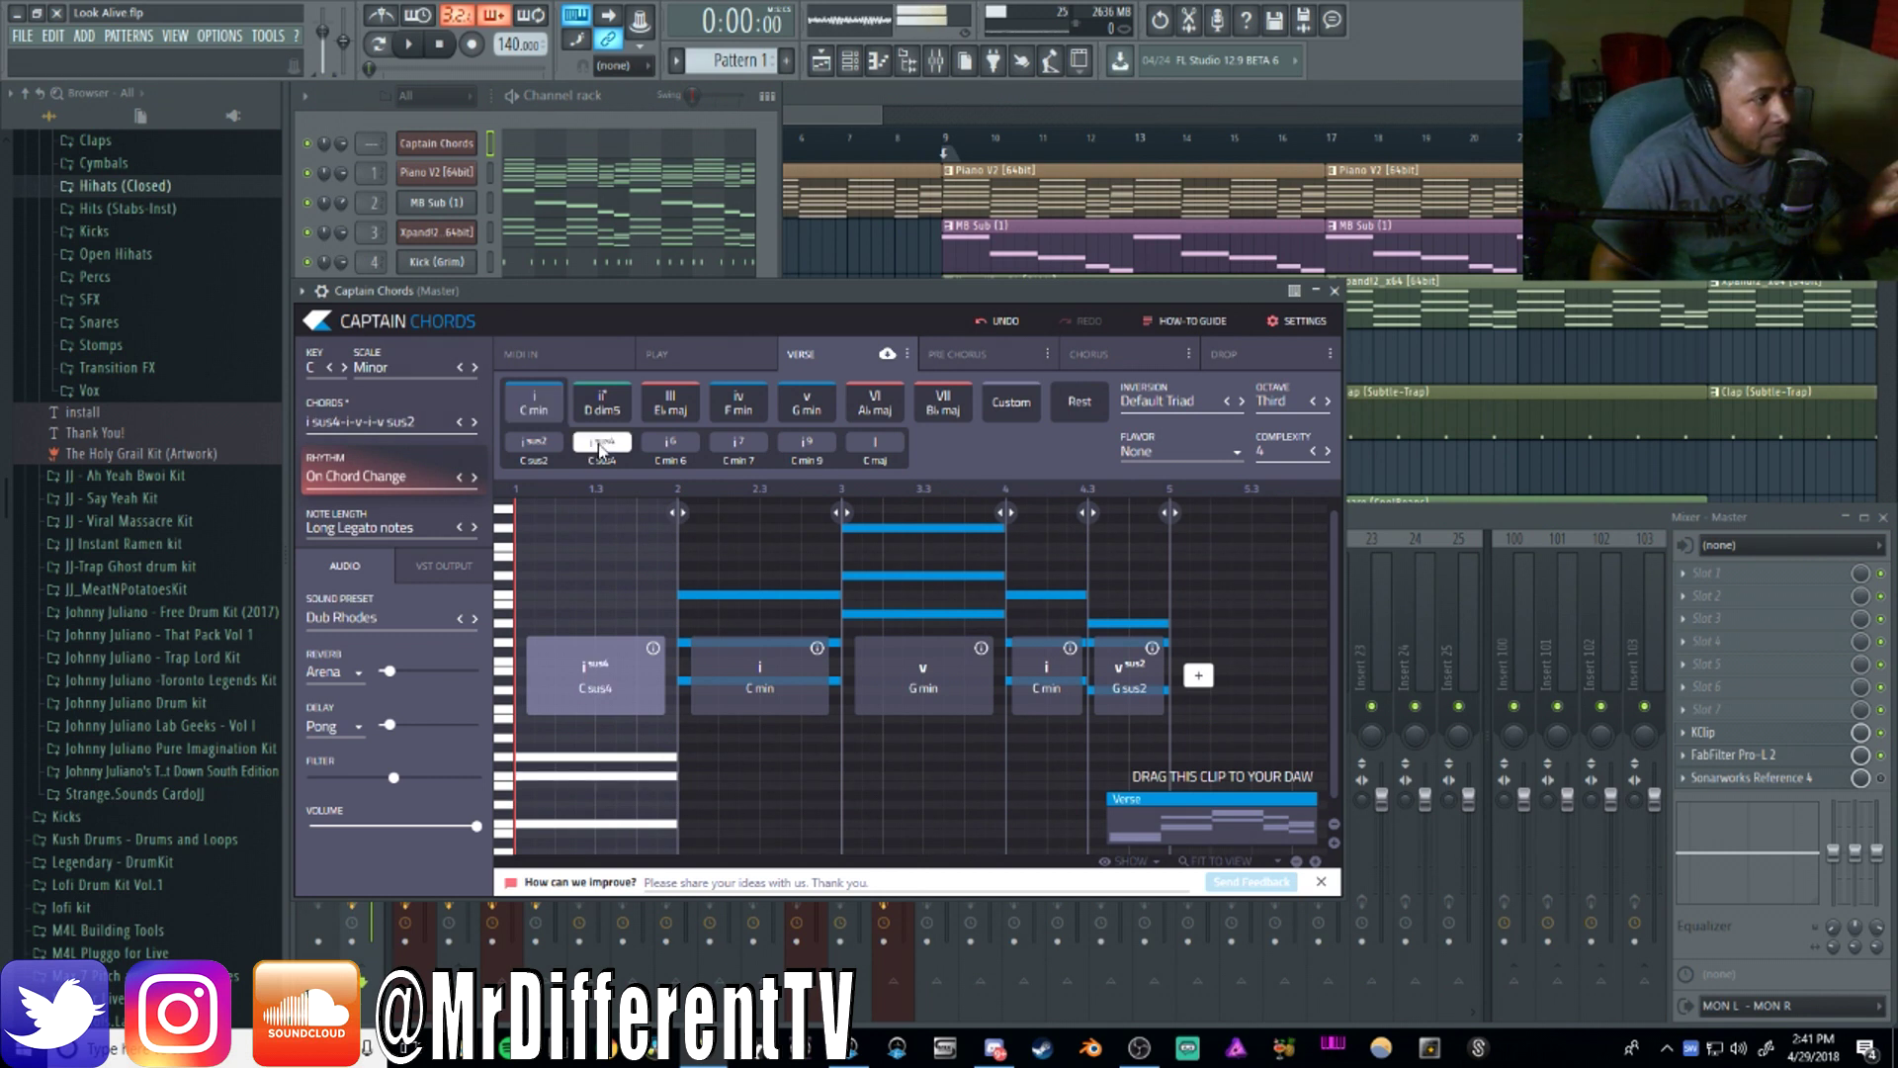
pyautogui.click(660, 441)
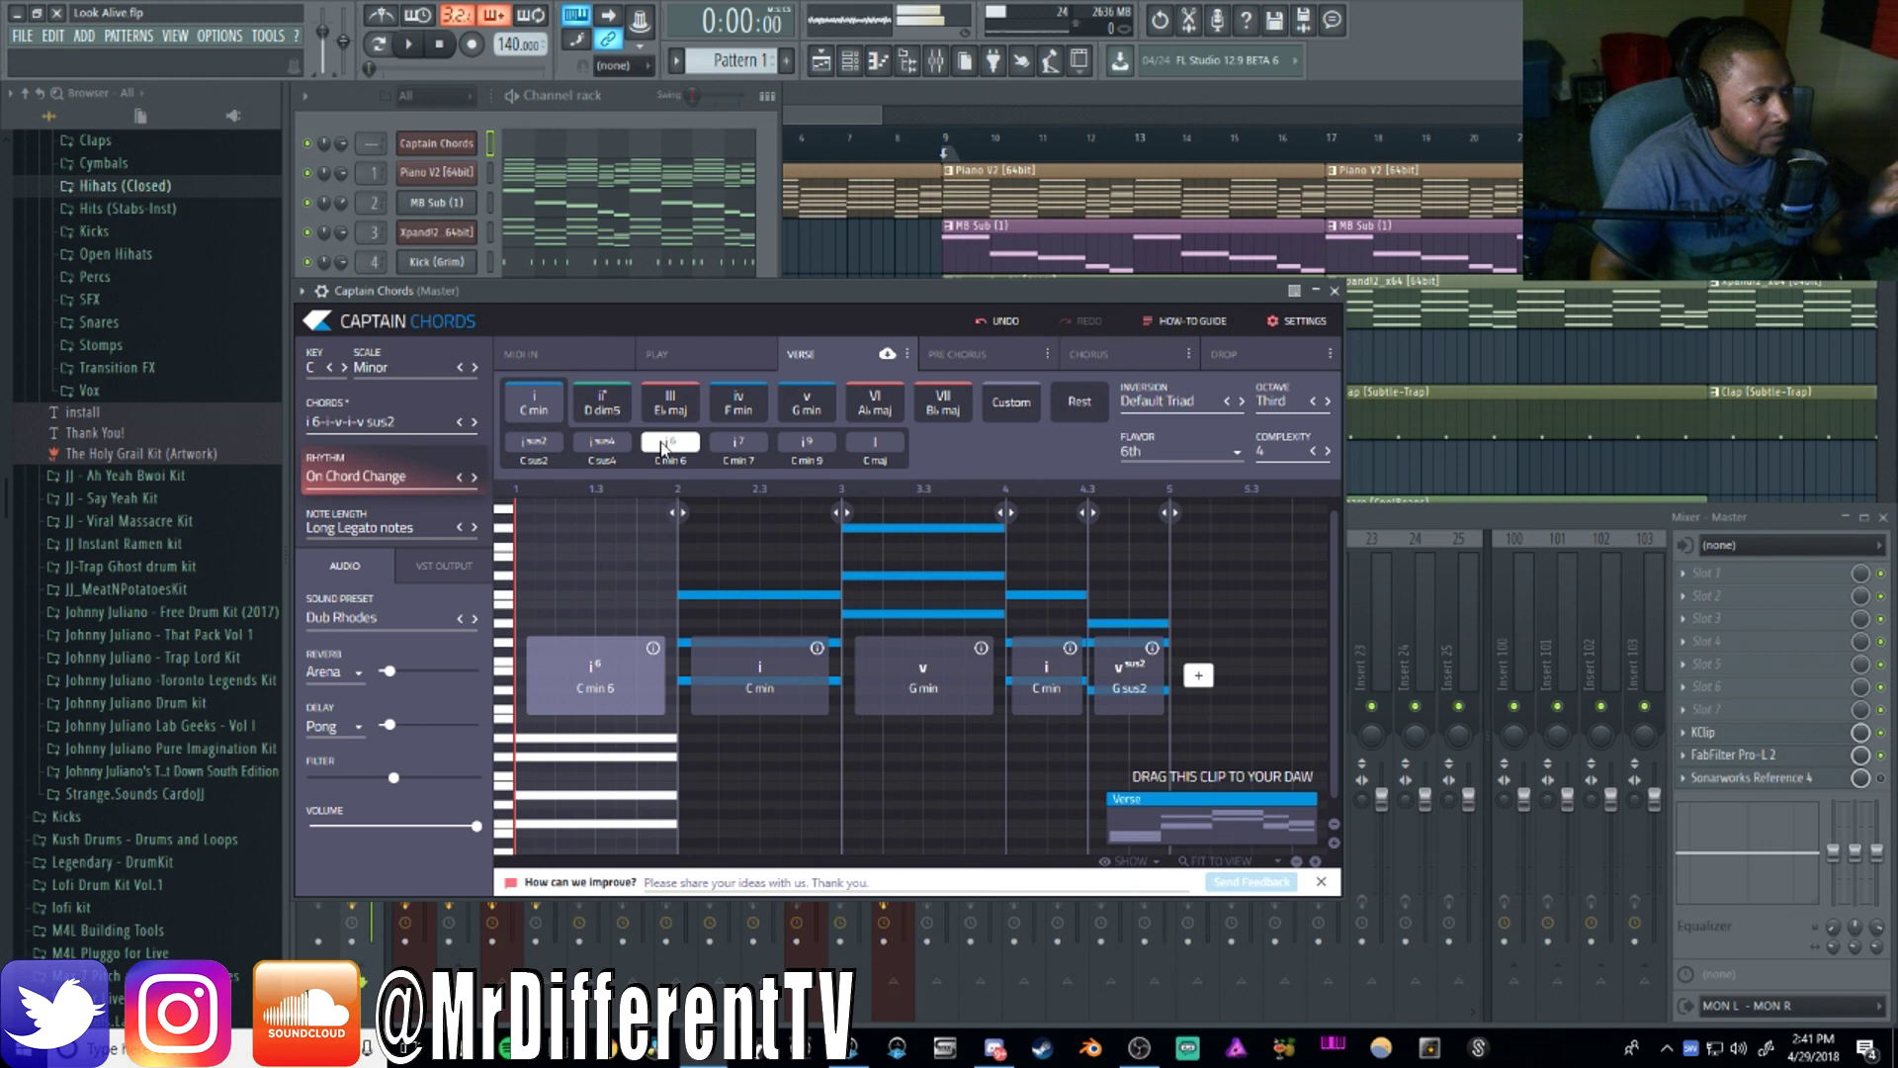
pyautogui.click(761, 447)
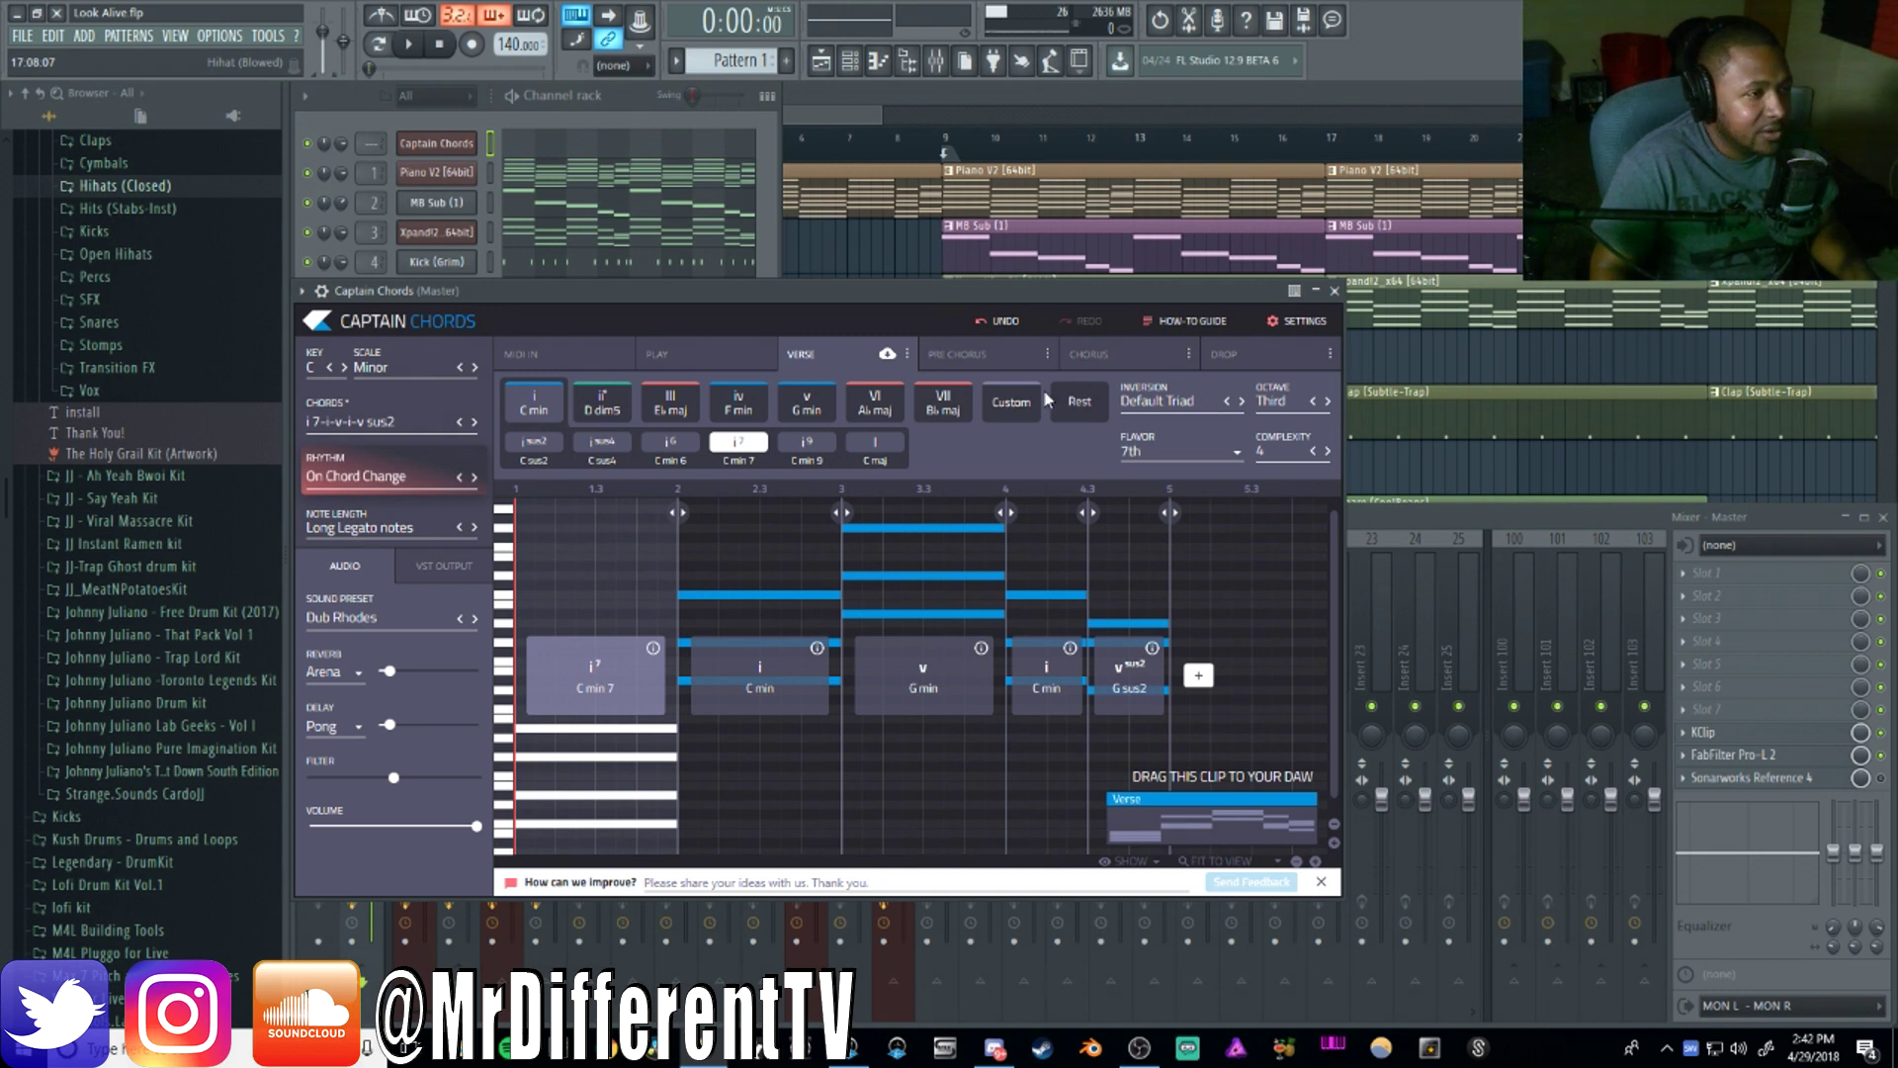
# Audition the Minimize Leap, First Inversion and Second Inversion options and return the inversion to Default Triad
pyautogui.click(1183, 414)
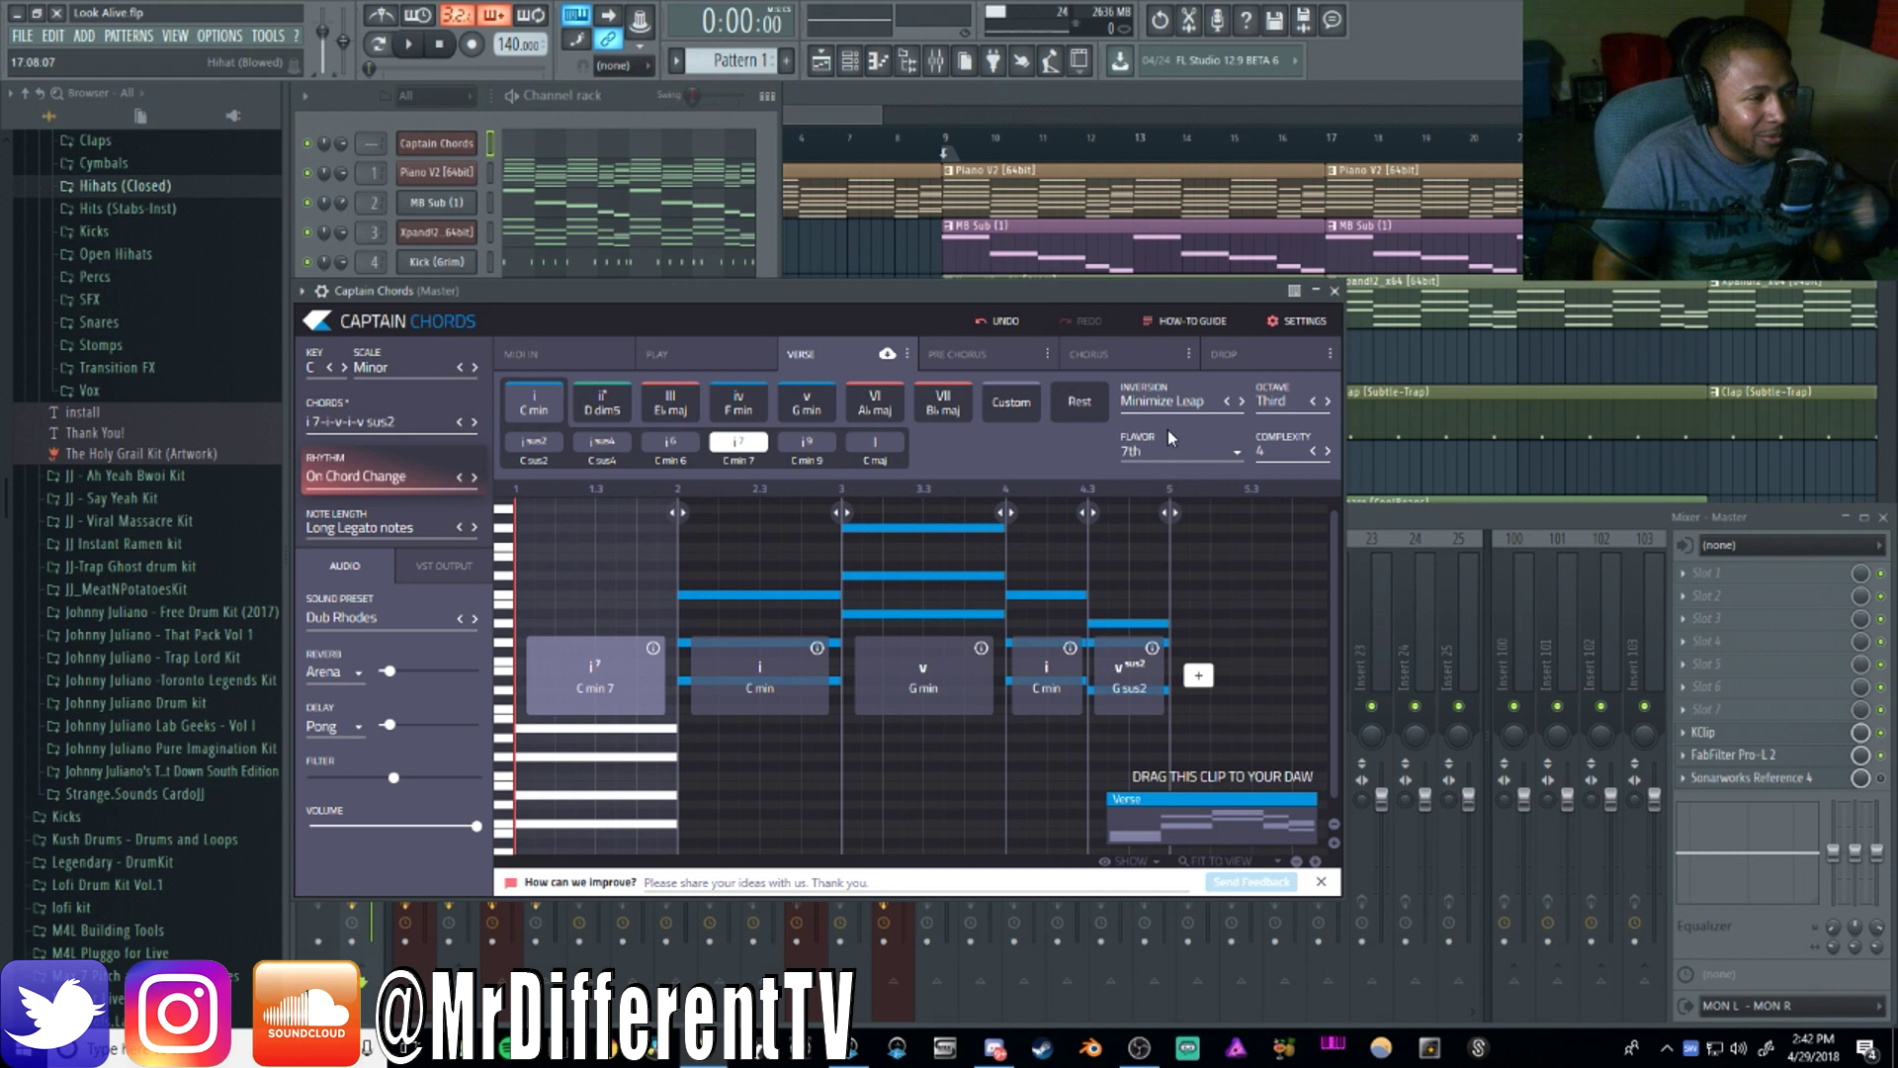
pyautogui.click(1162, 402)
pyautogui.click(1172, 471)
pyautogui.click(1171, 407)
pyautogui.click(1165, 487)
pyautogui.click(1170, 402)
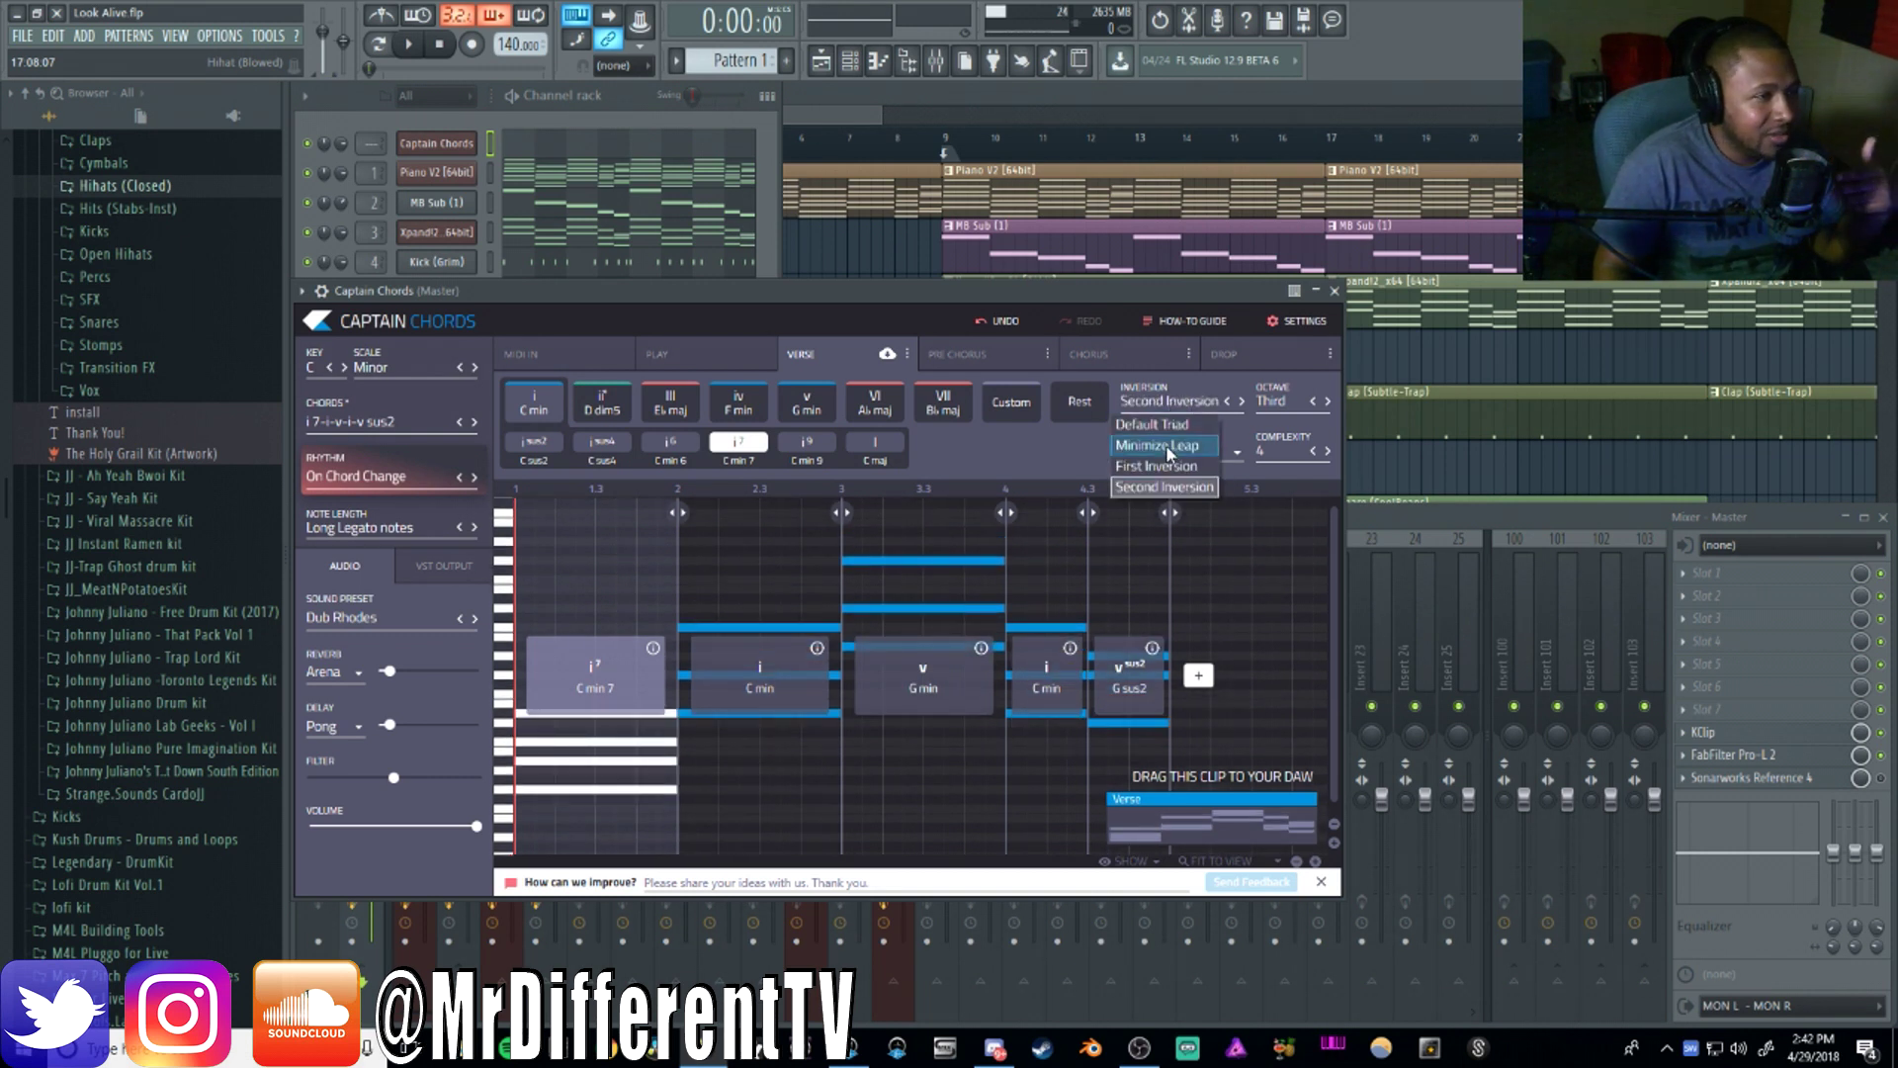
pyautogui.click(1165, 447)
pyautogui.click(1165, 402)
pyautogui.click(1166, 423)
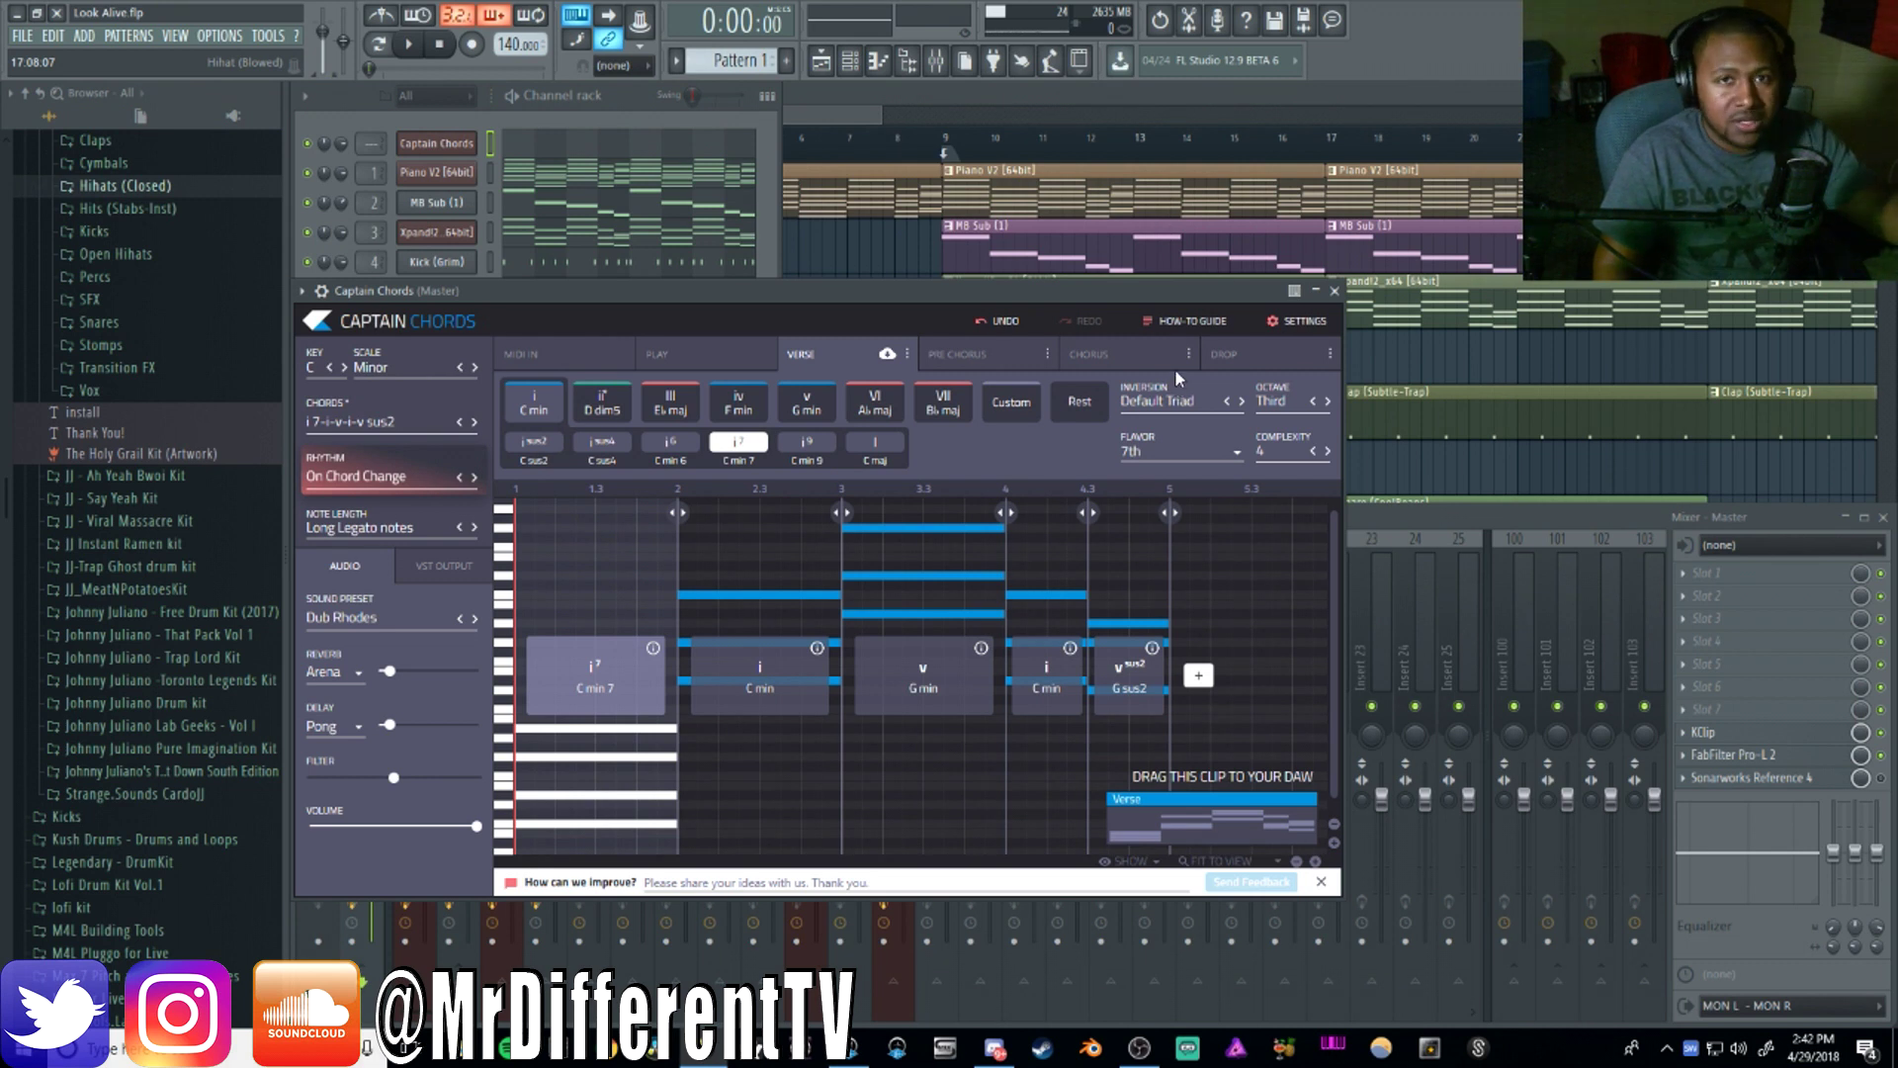
# Raise the first Verse chord's octave to Seventh and reopen the octave choices
pyautogui.click(1288, 405)
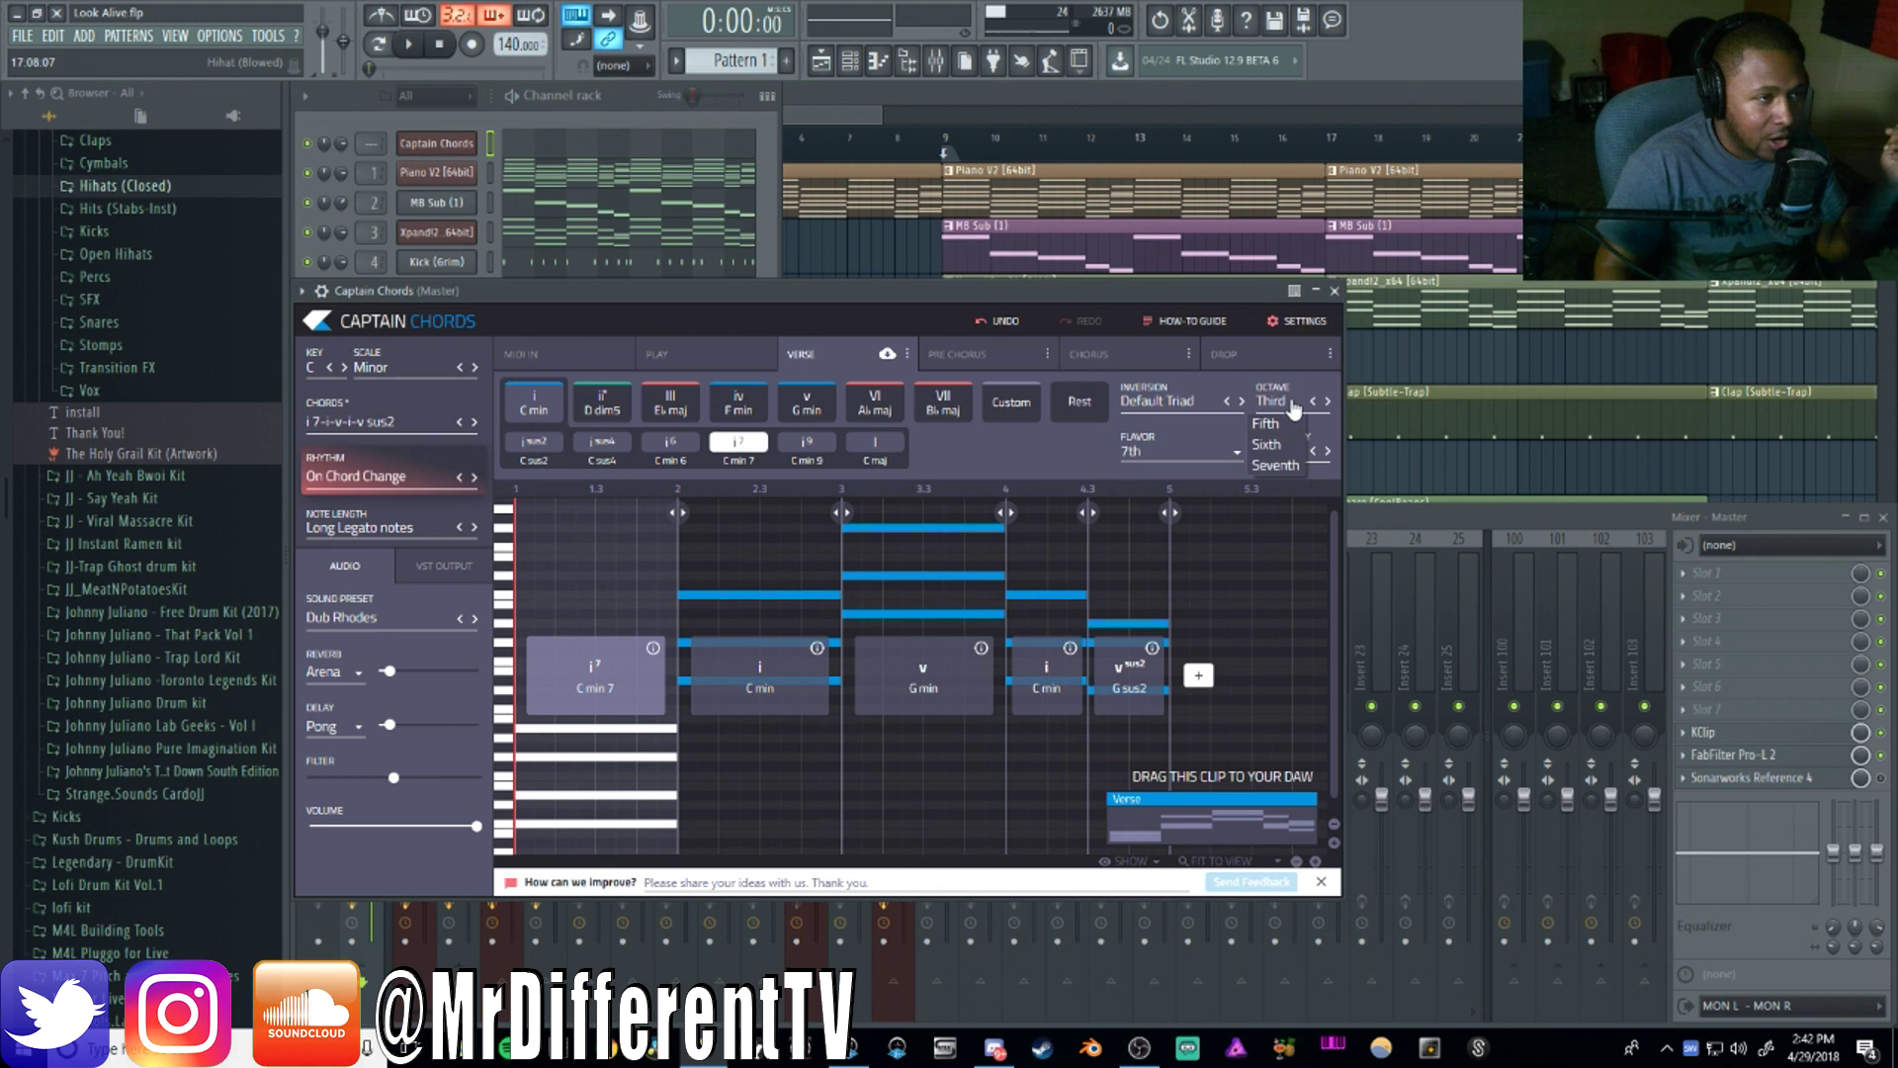
pyautogui.click(1274, 550)
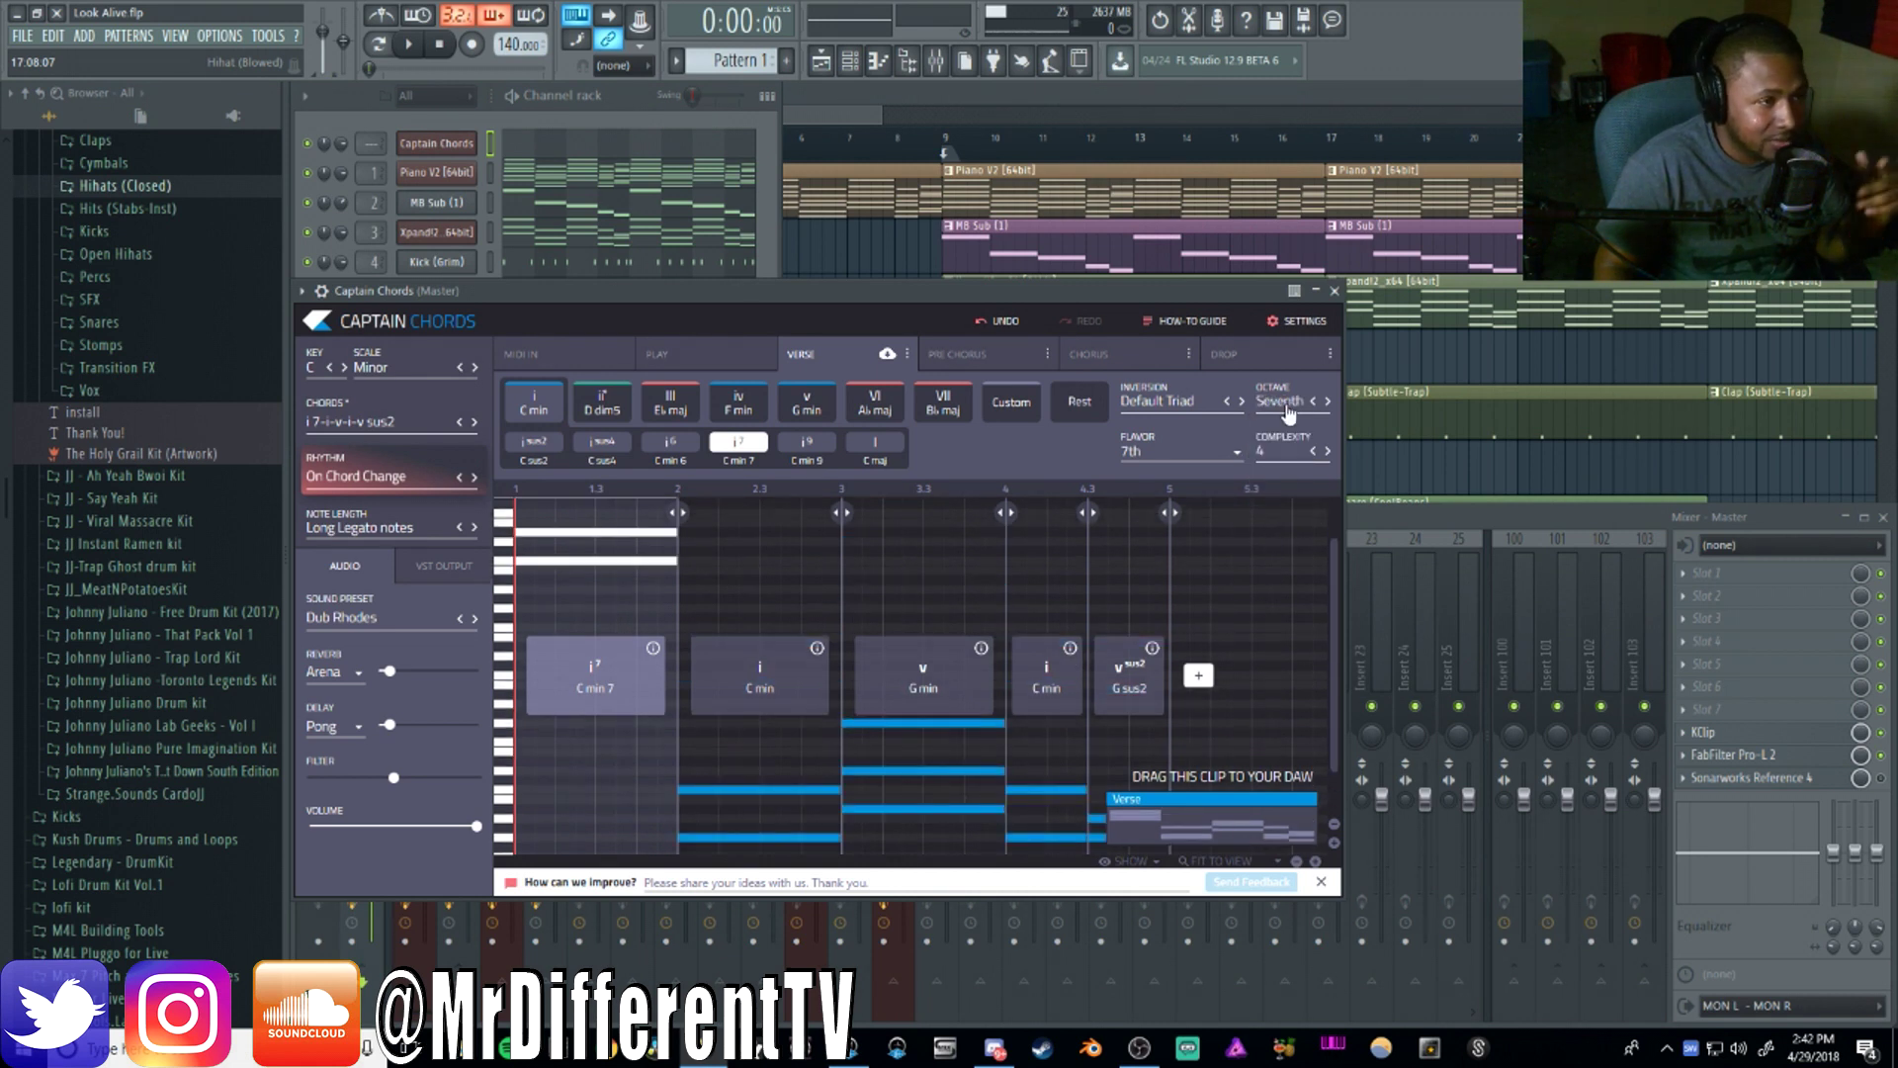
pyautogui.click(1285, 413)
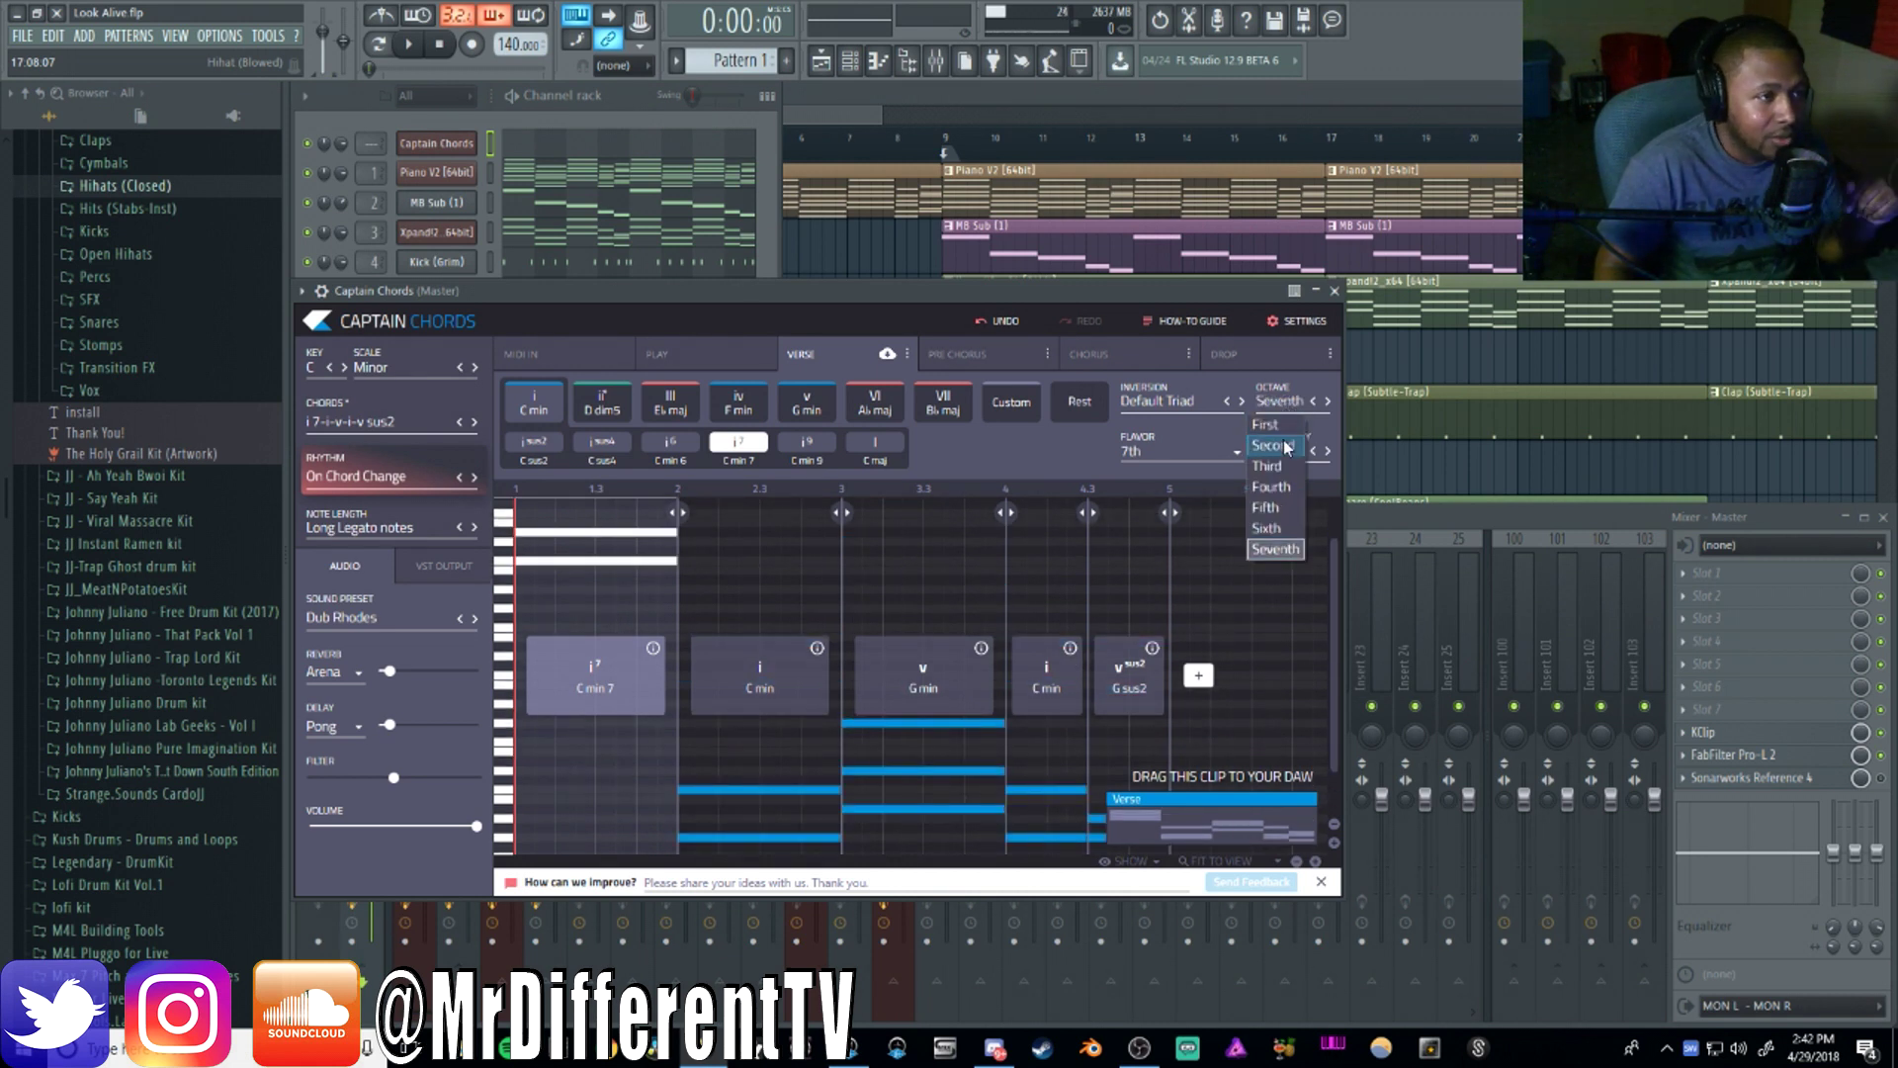
# Solo the Captain Chords channel in the channel rack and set the first Verse chord's octave to Third
pyautogui.click(308, 172)
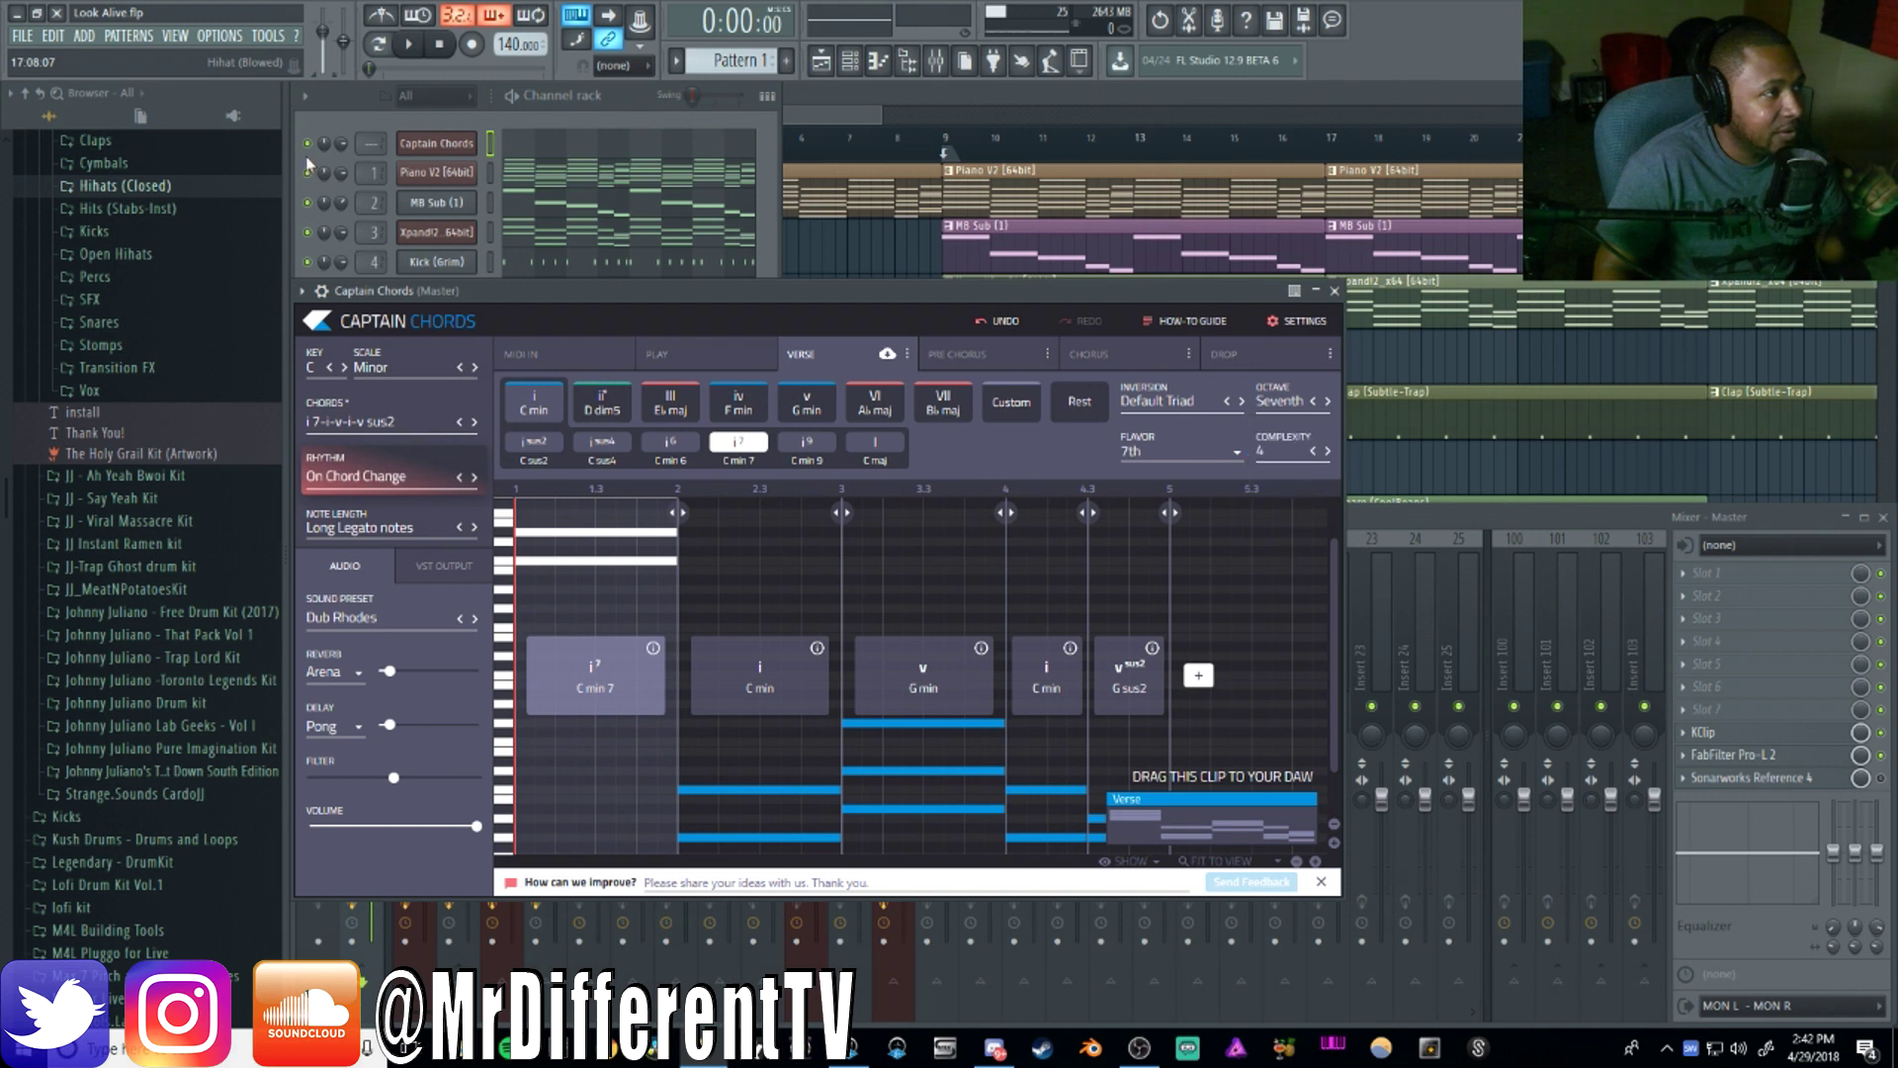
pyautogui.rightClick(310, 148)
pyautogui.click(336, 160)
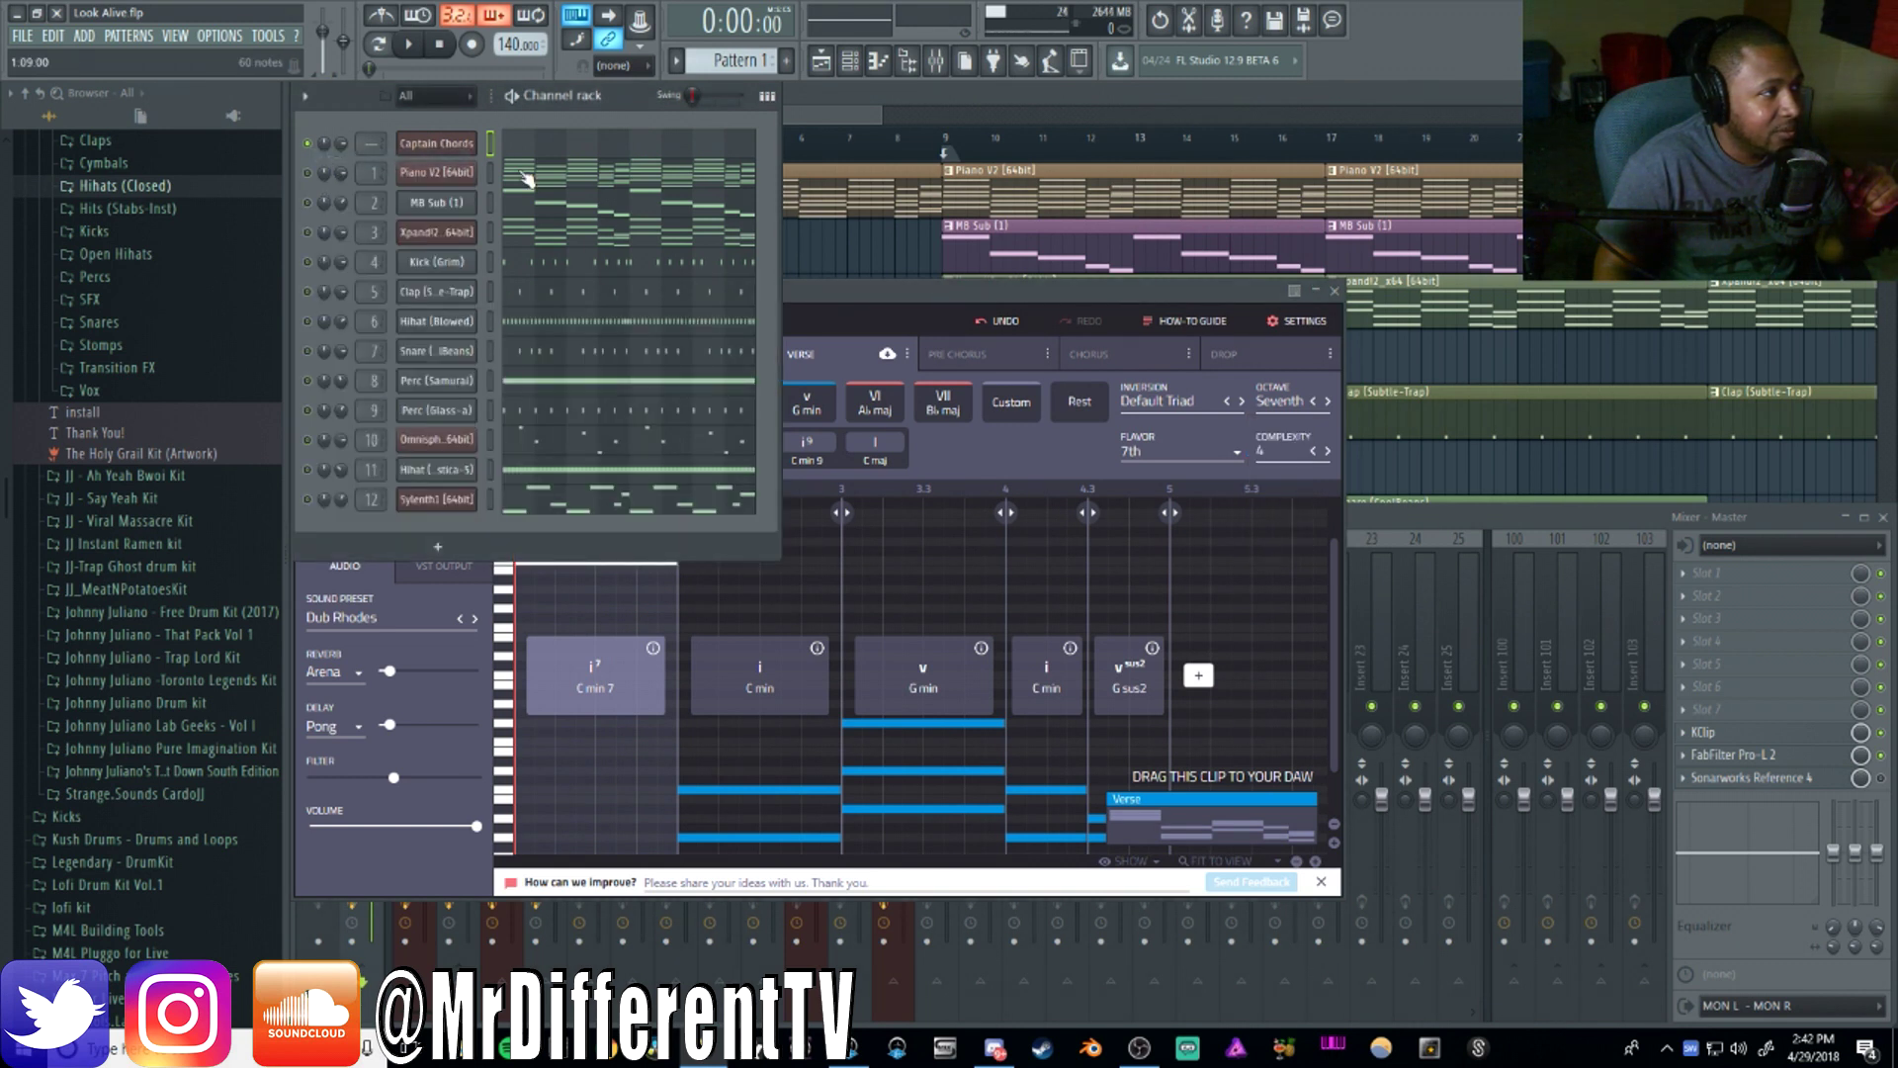
pyautogui.click(1265, 410)
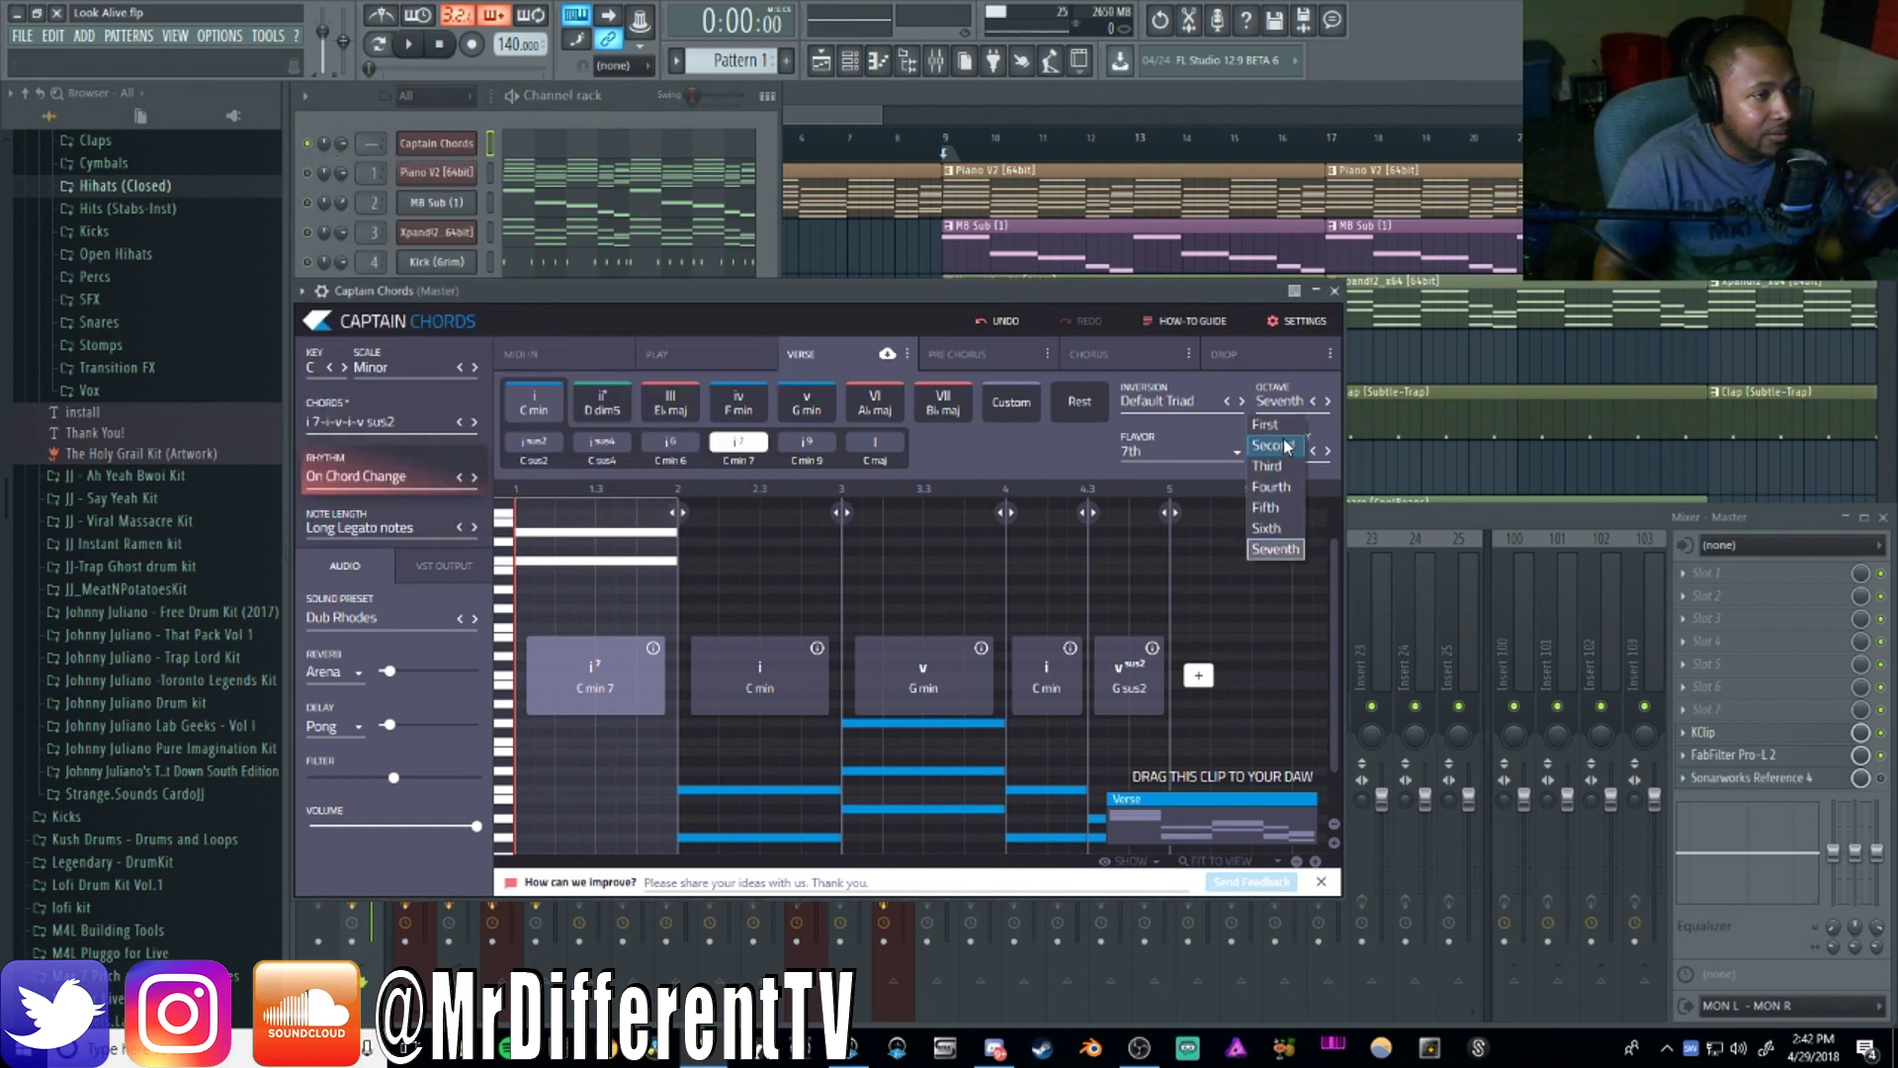
pyautogui.click(1273, 466)
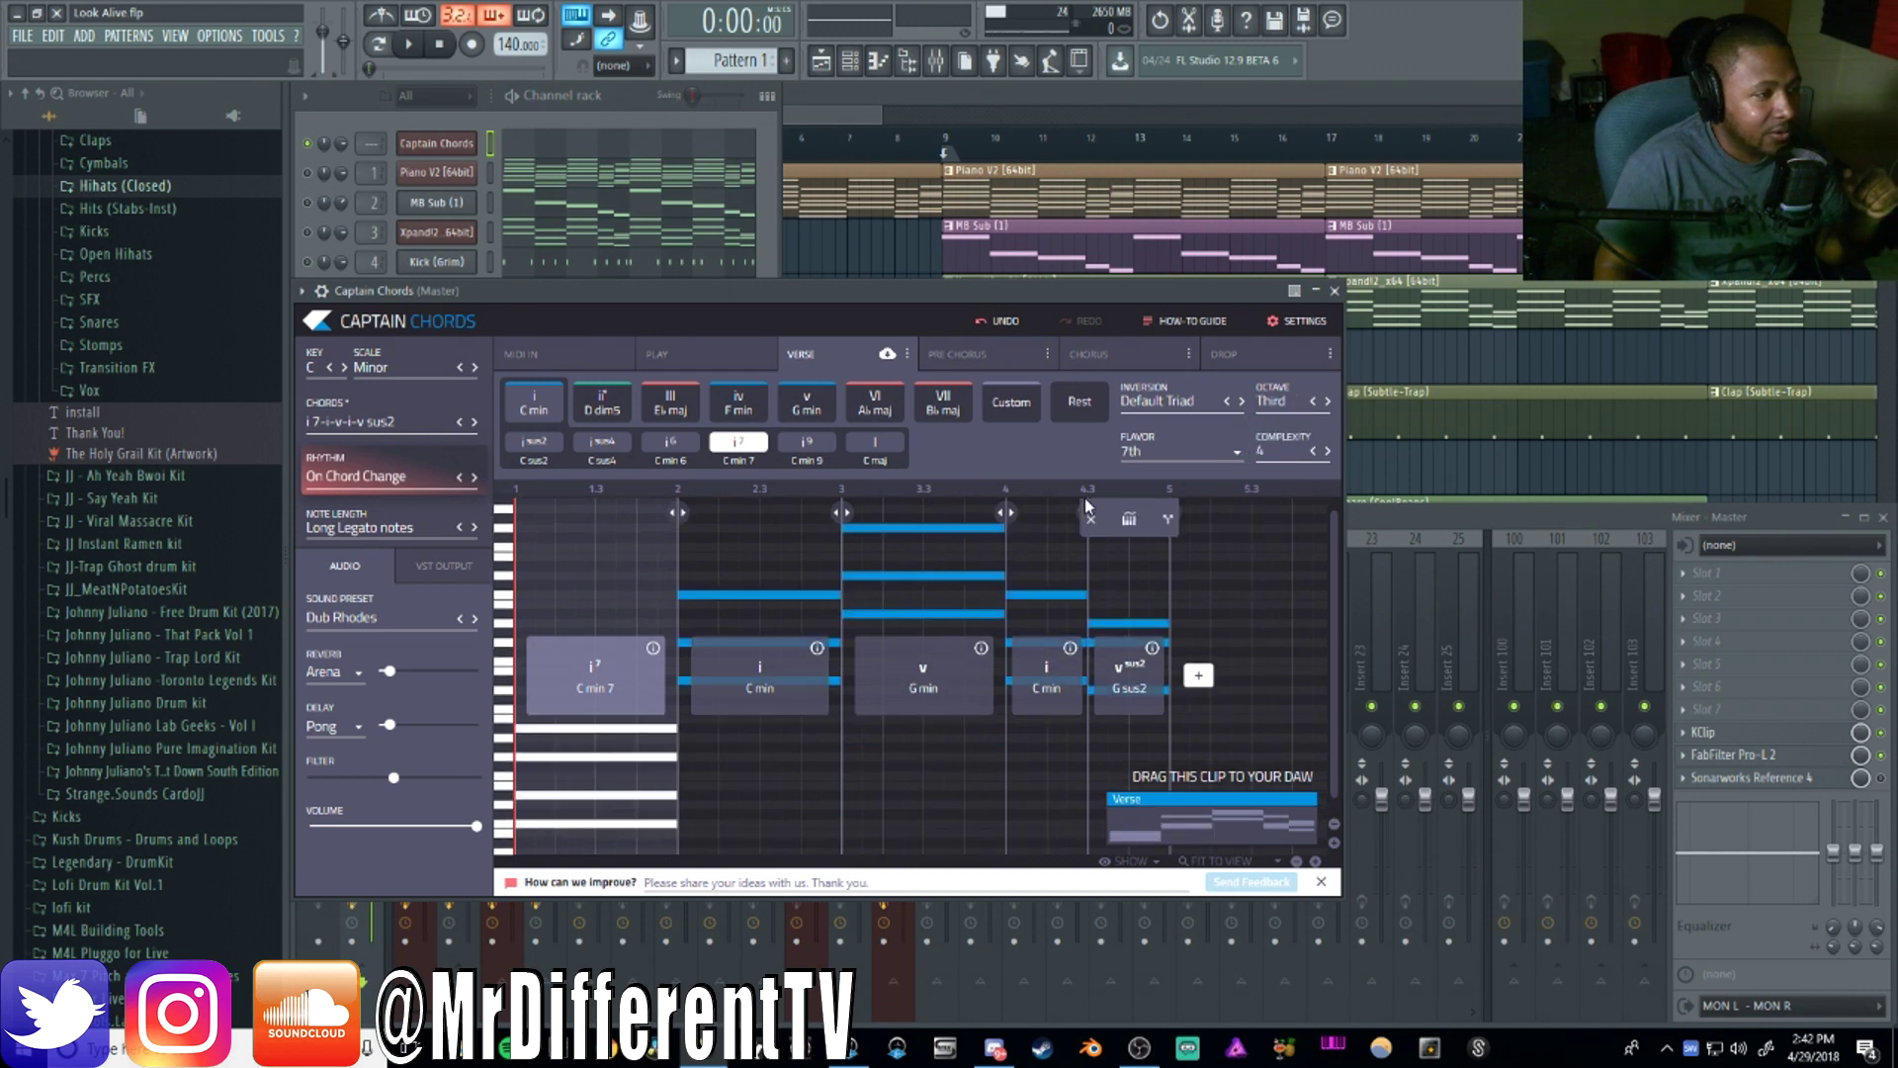
# Combine the 6th flavor with the 7th on the first Verse chord, then remove both flavors
pyautogui.click(1182, 453)
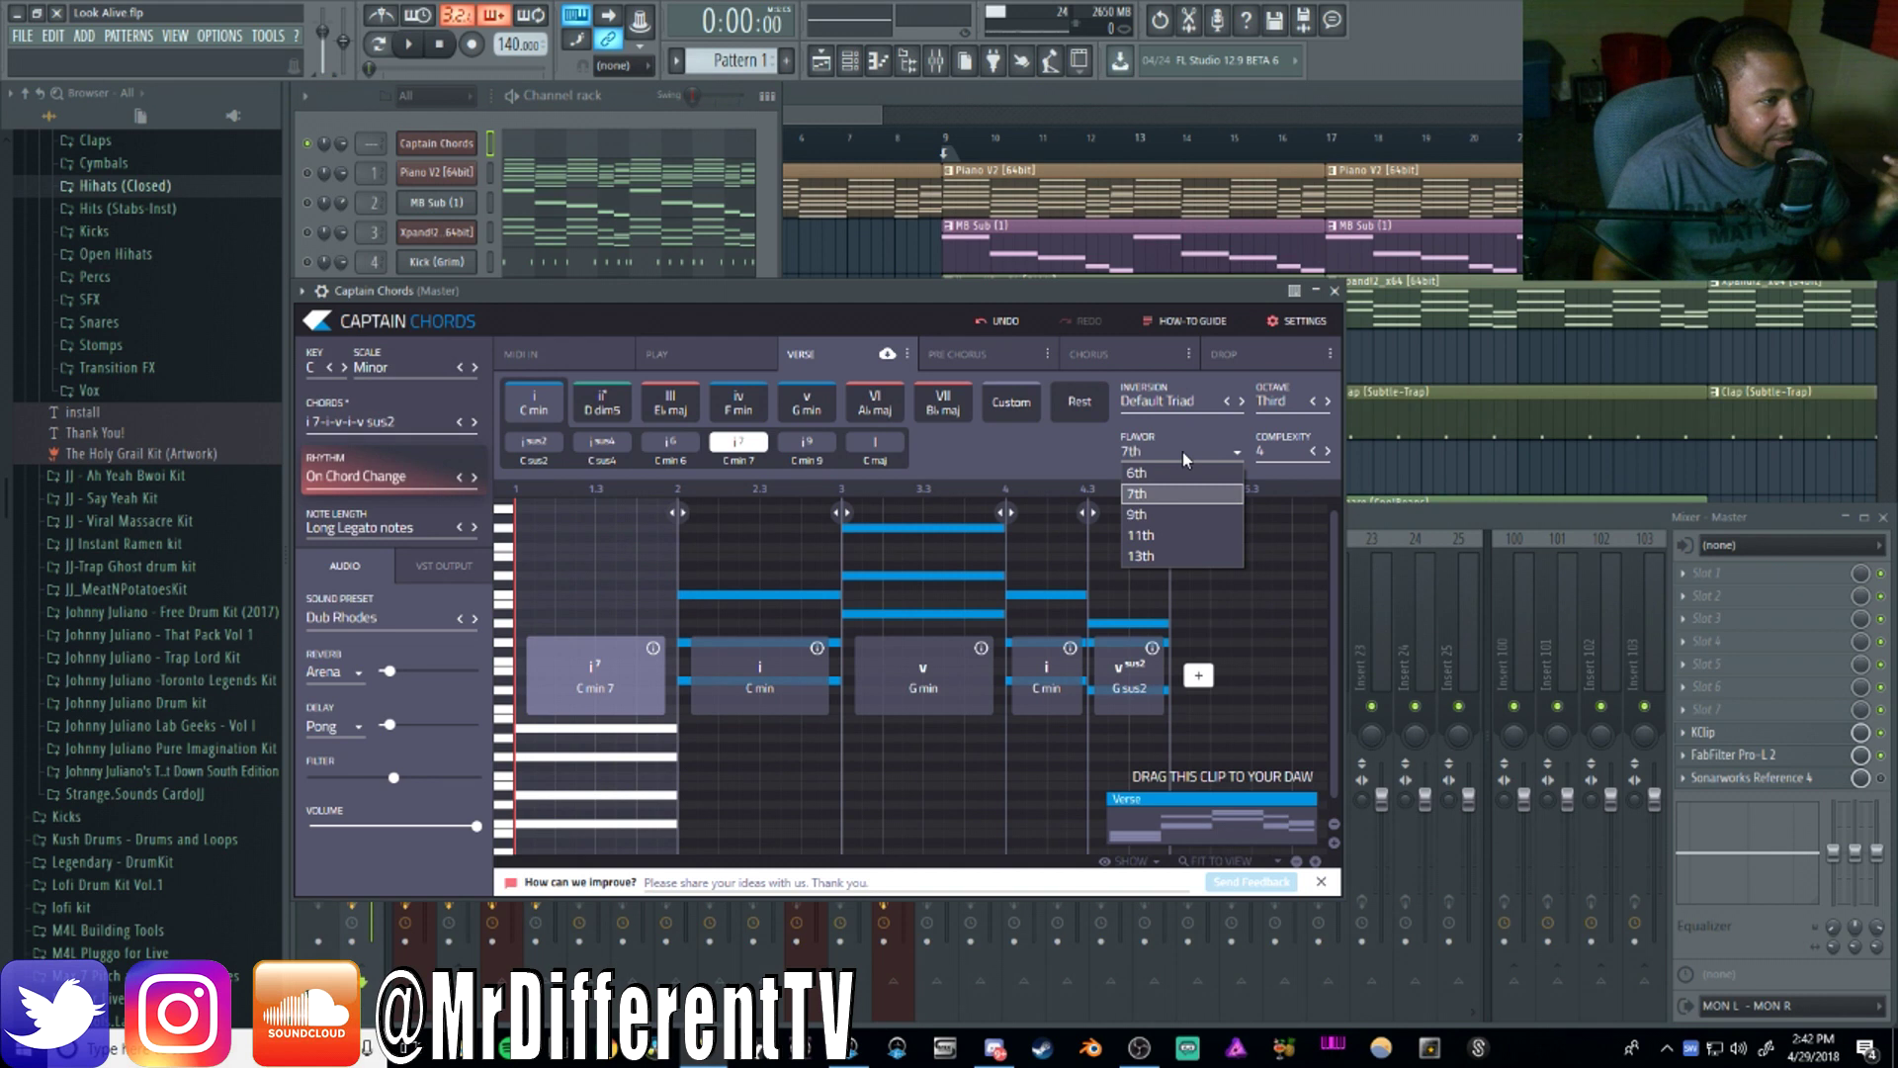
pyautogui.click(1153, 476)
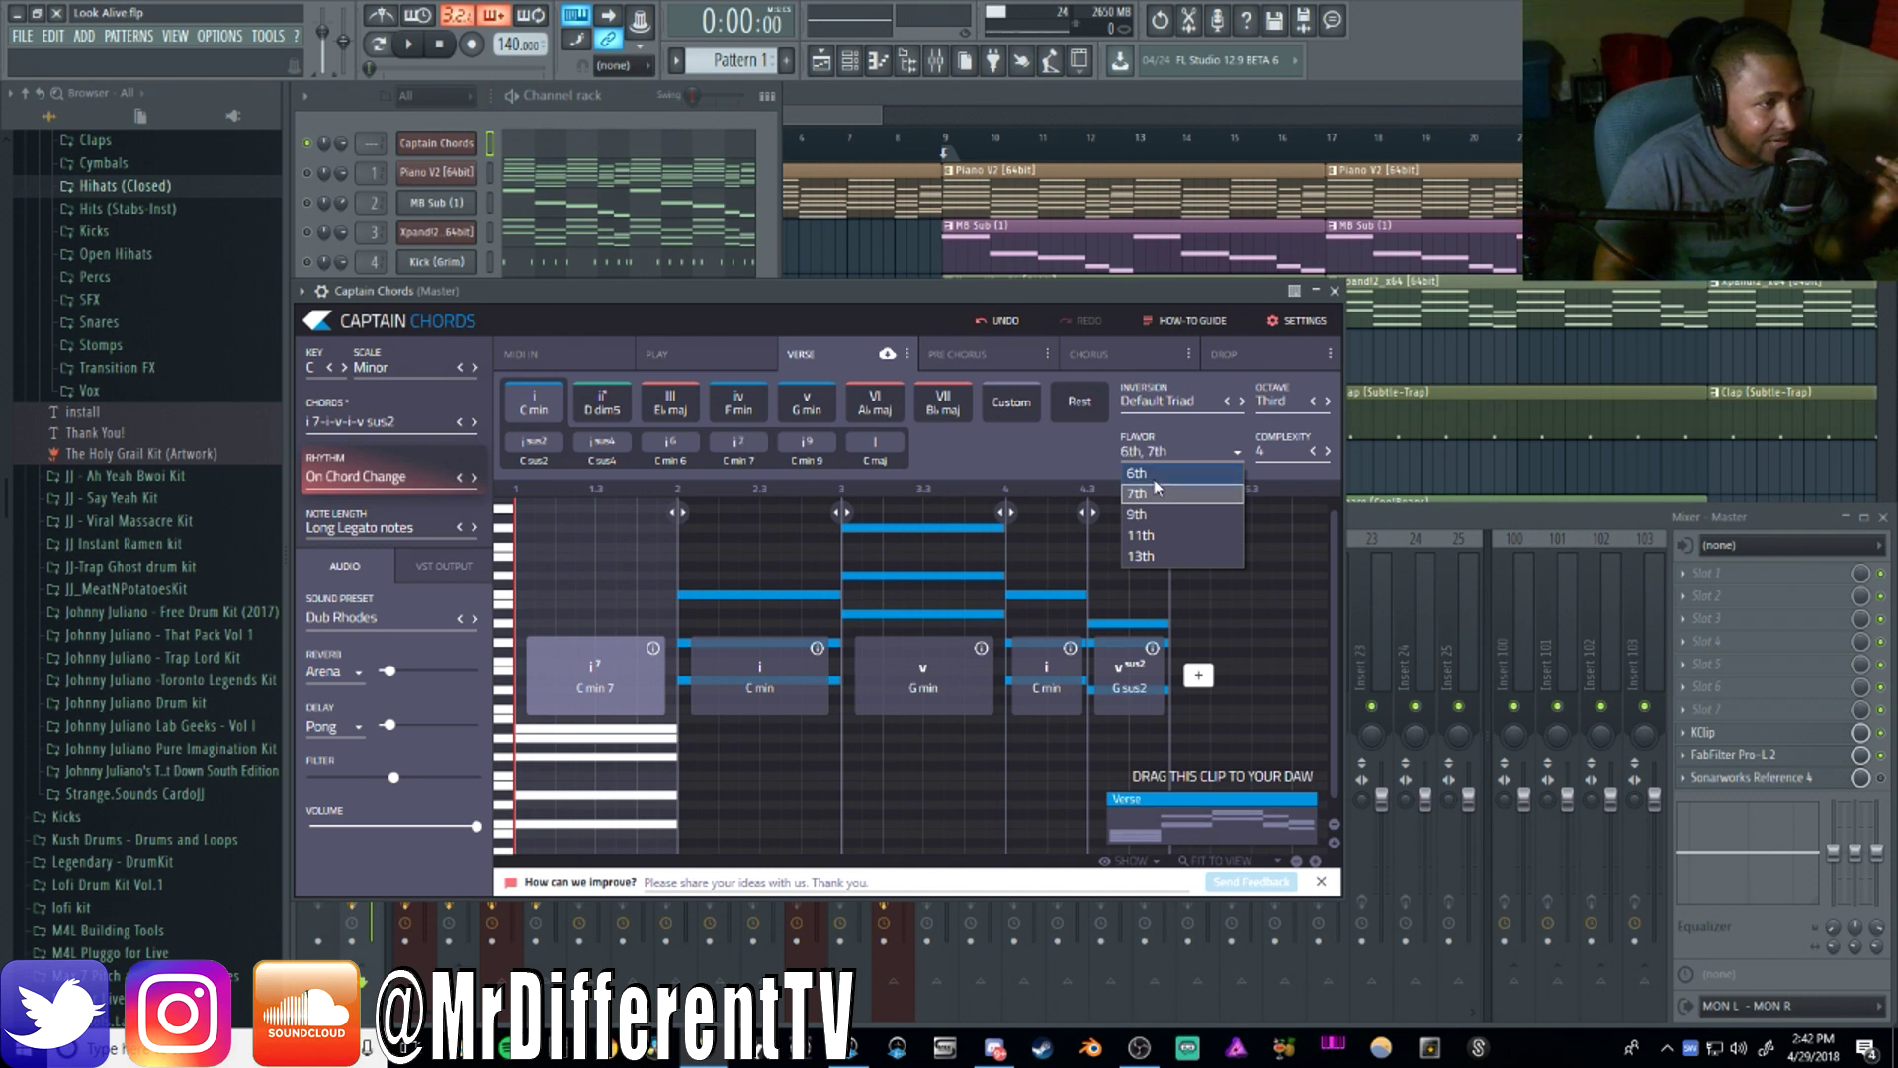
pyautogui.click(1153, 493)
pyautogui.click(1139, 473)
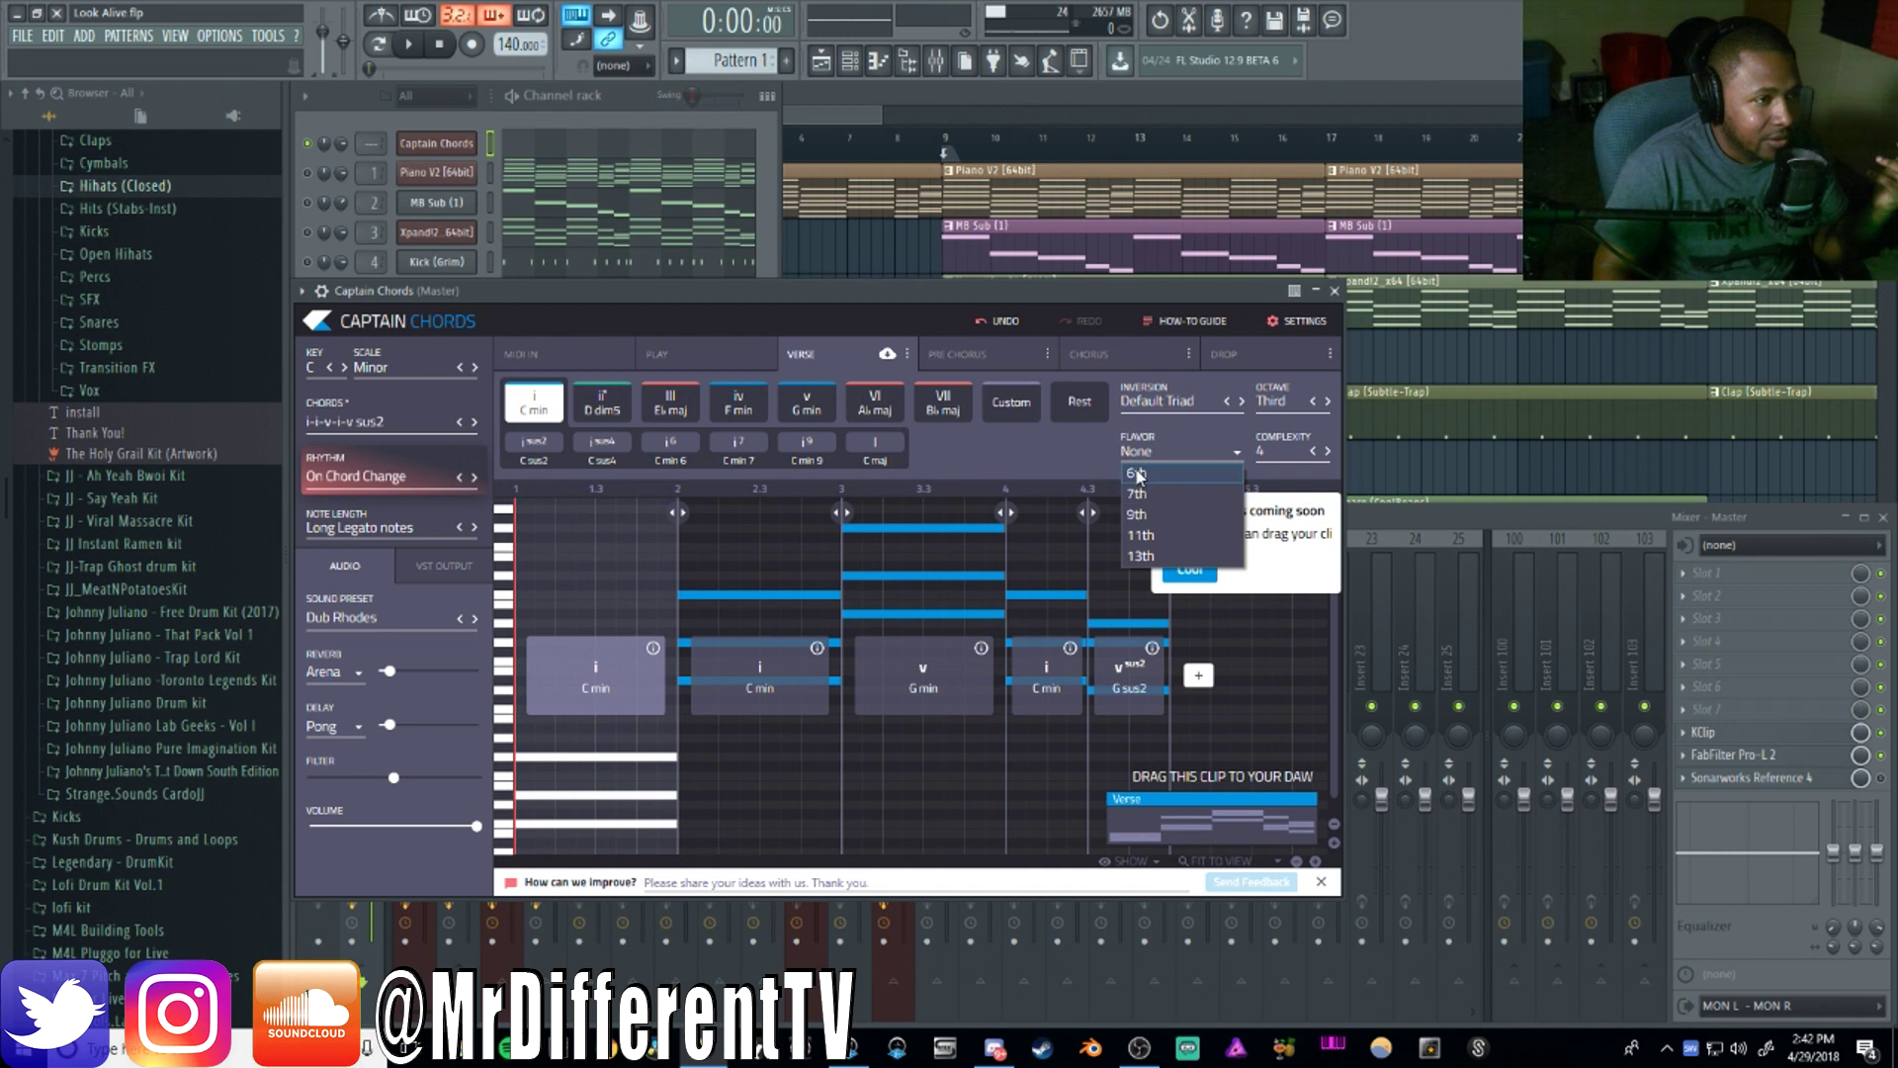
# Stack the 6th, 7th, 9th, 11th and 13th flavors on the first Verse chord and clear them all again
pyautogui.click(1160, 473)
pyautogui.click(1151, 492)
pyautogui.click(1150, 514)
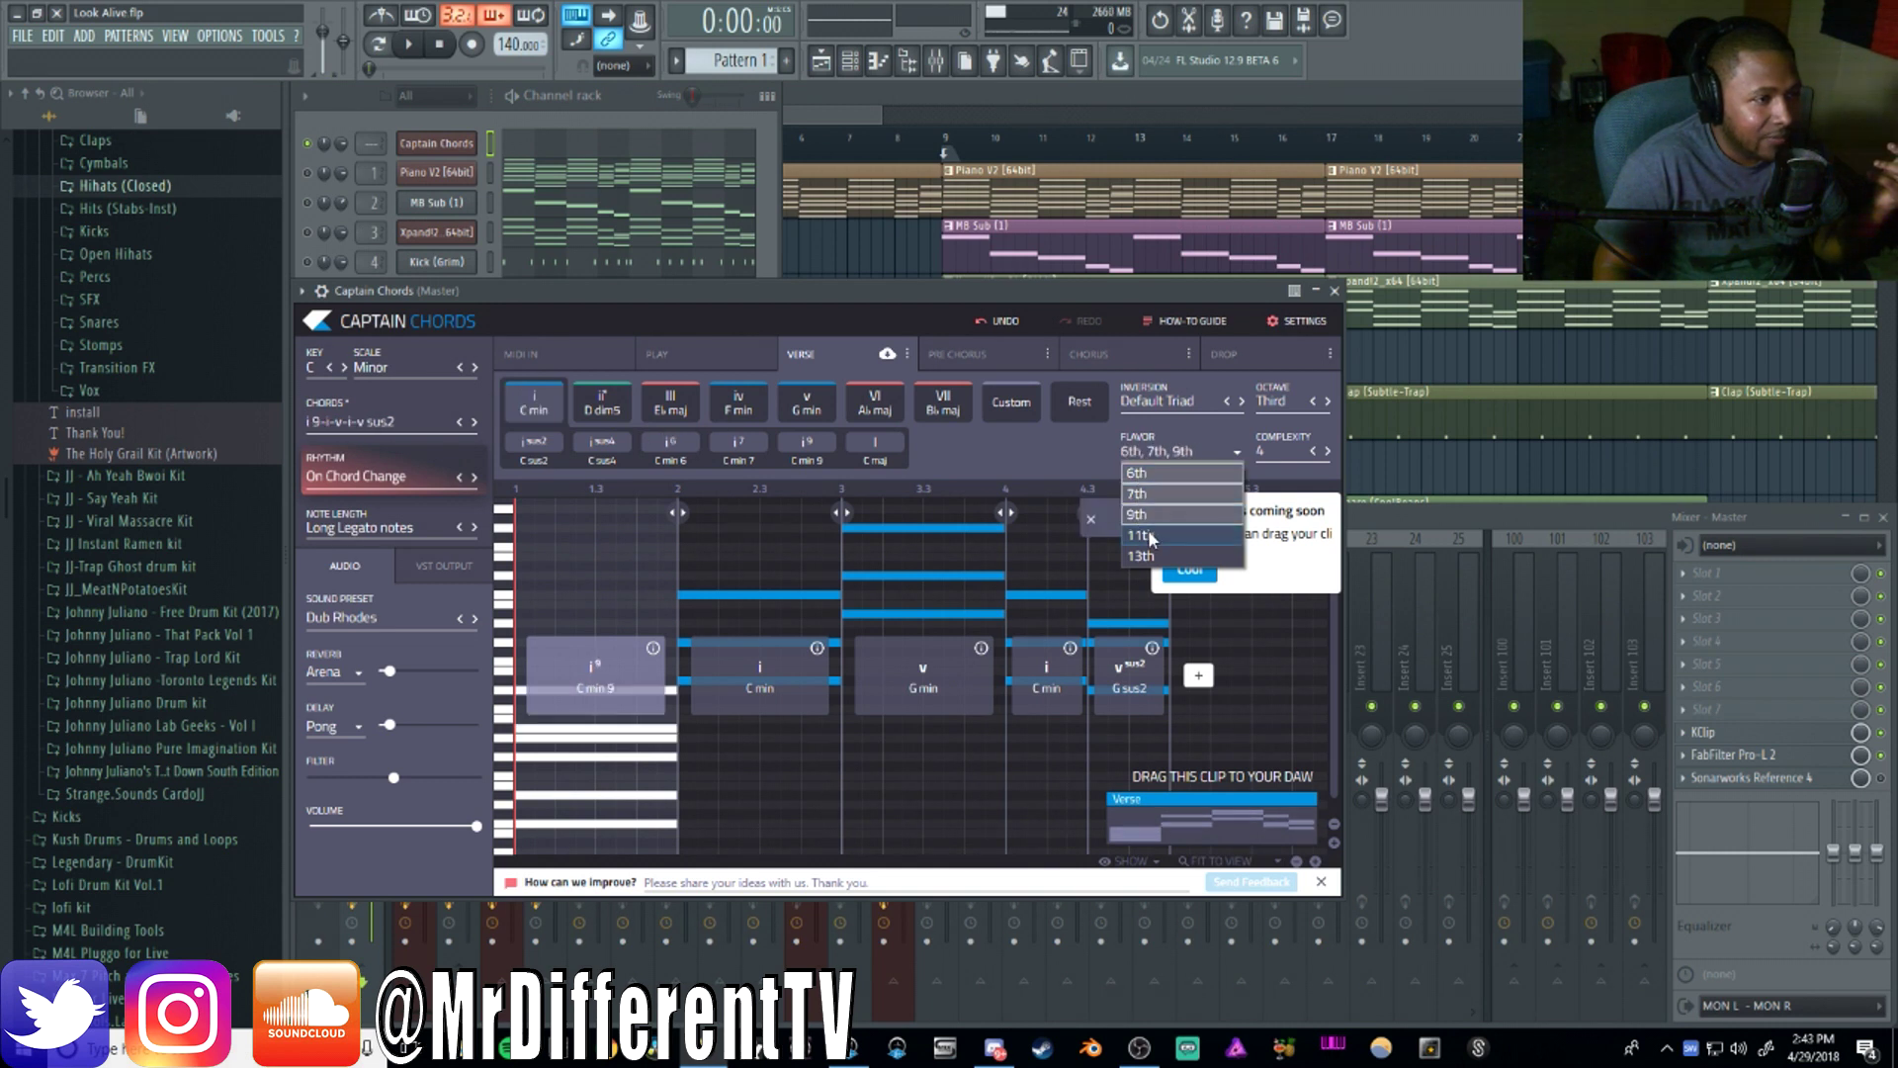
pyautogui.click(1151, 534)
pyautogui.click(1150, 555)
pyautogui.click(1143, 473)
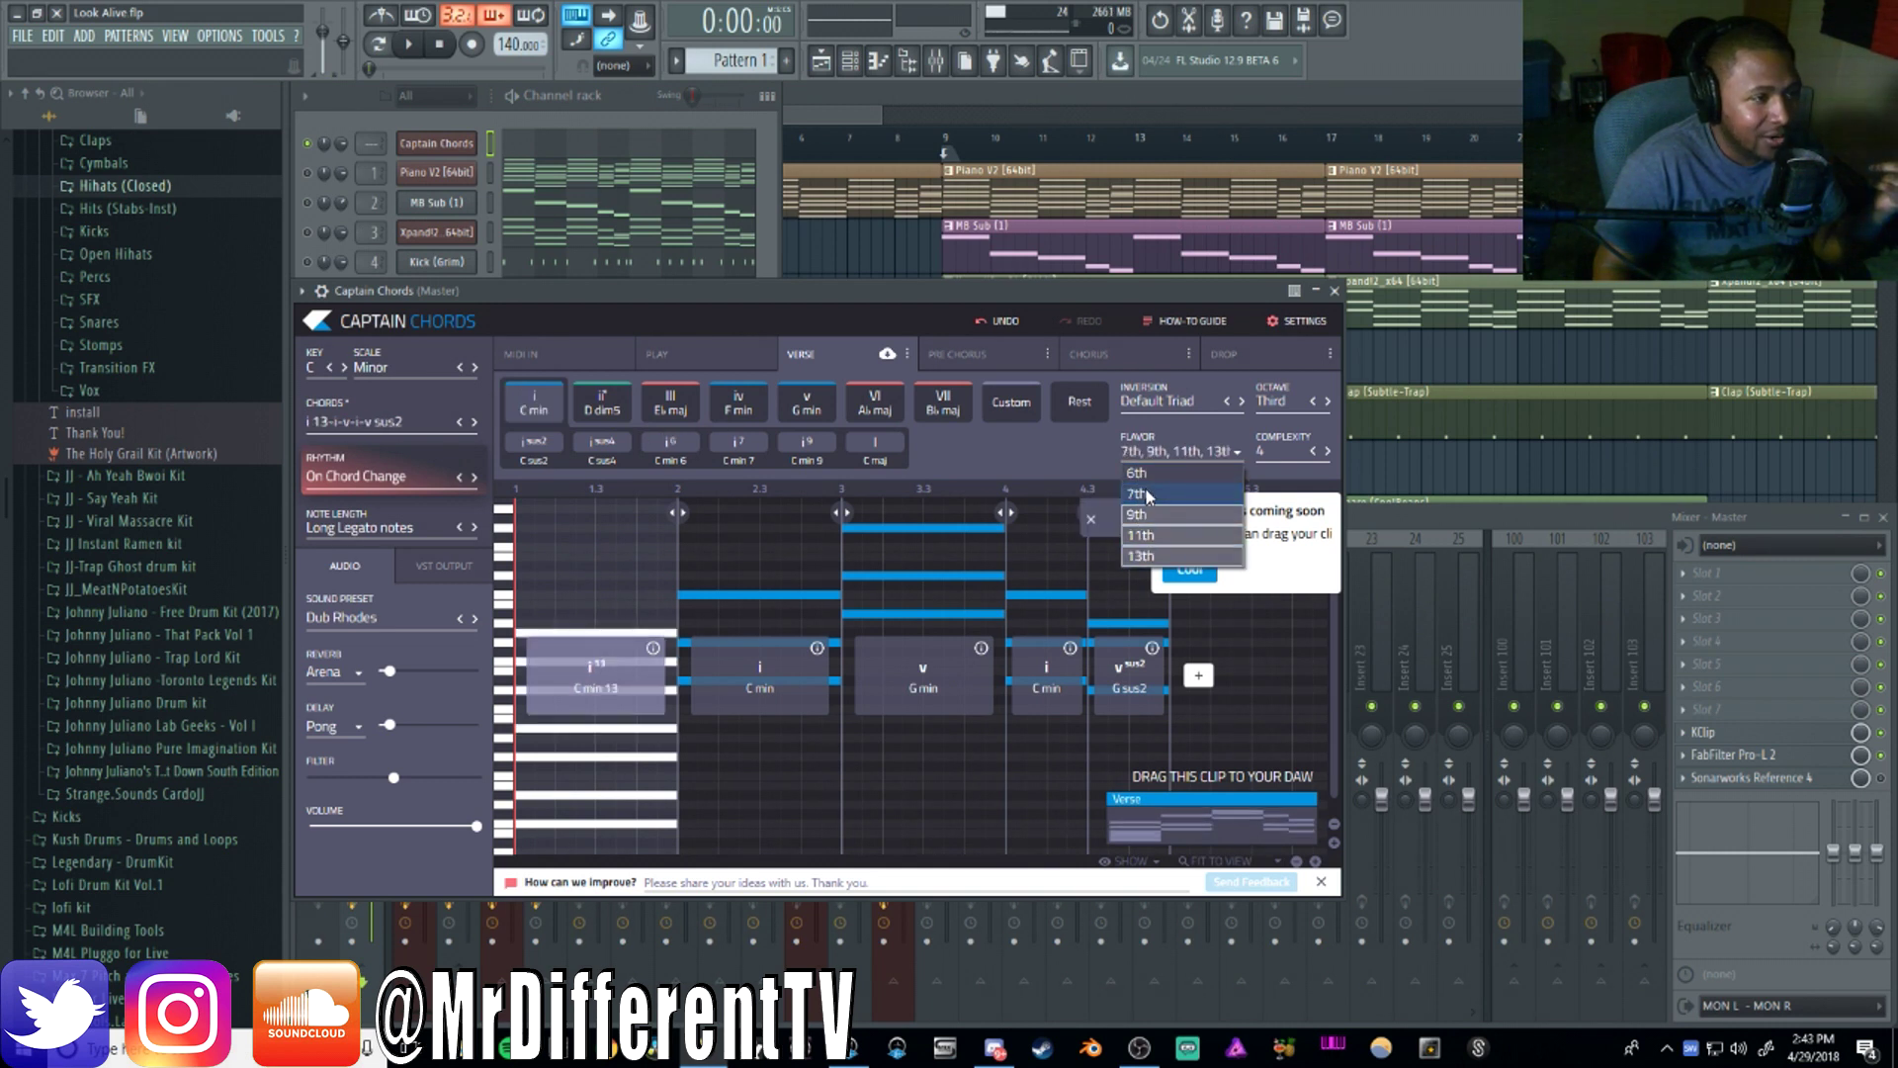
pyautogui.click(1143, 494)
pyautogui.click(1150, 514)
pyautogui.click(1147, 534)
pyautogui.click(1147, 556)
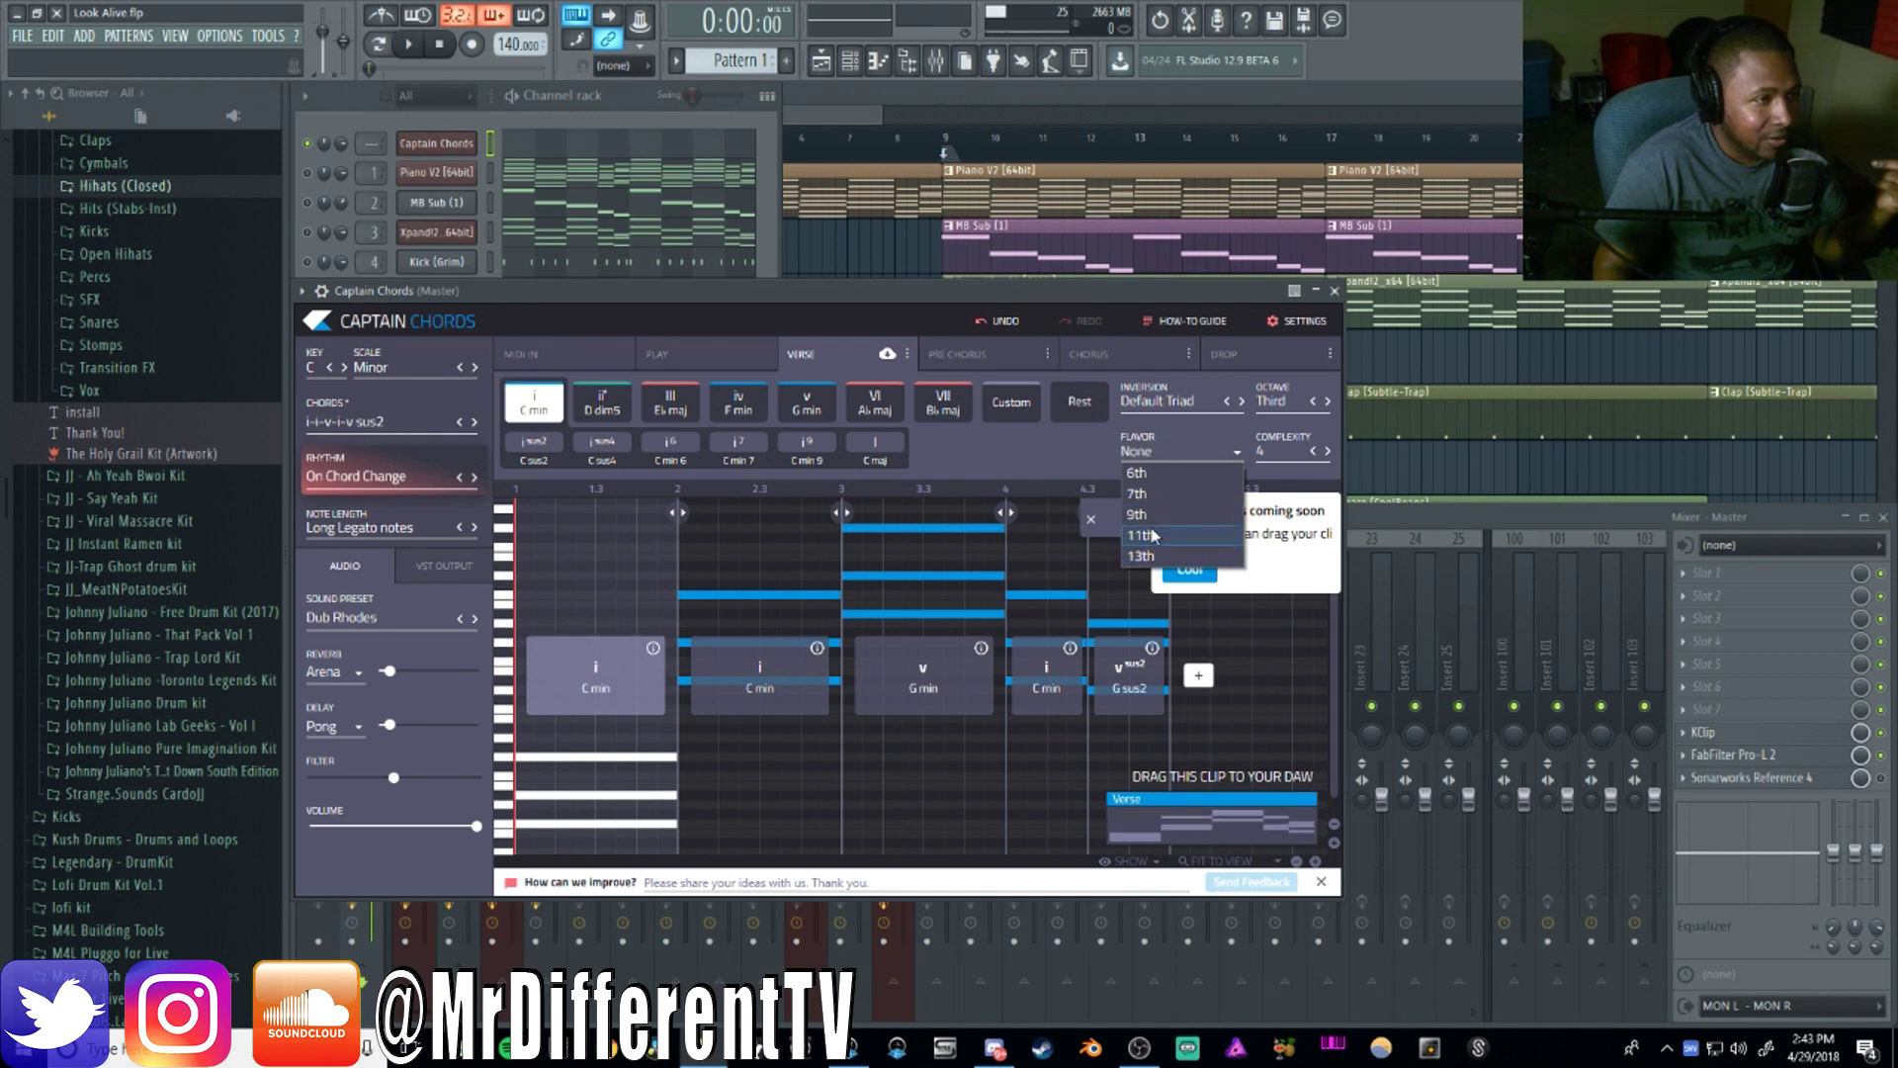
# Try the 7th and 11th flavors together on the first Verse chord and remove both
pyautogui.click(1152, 494)
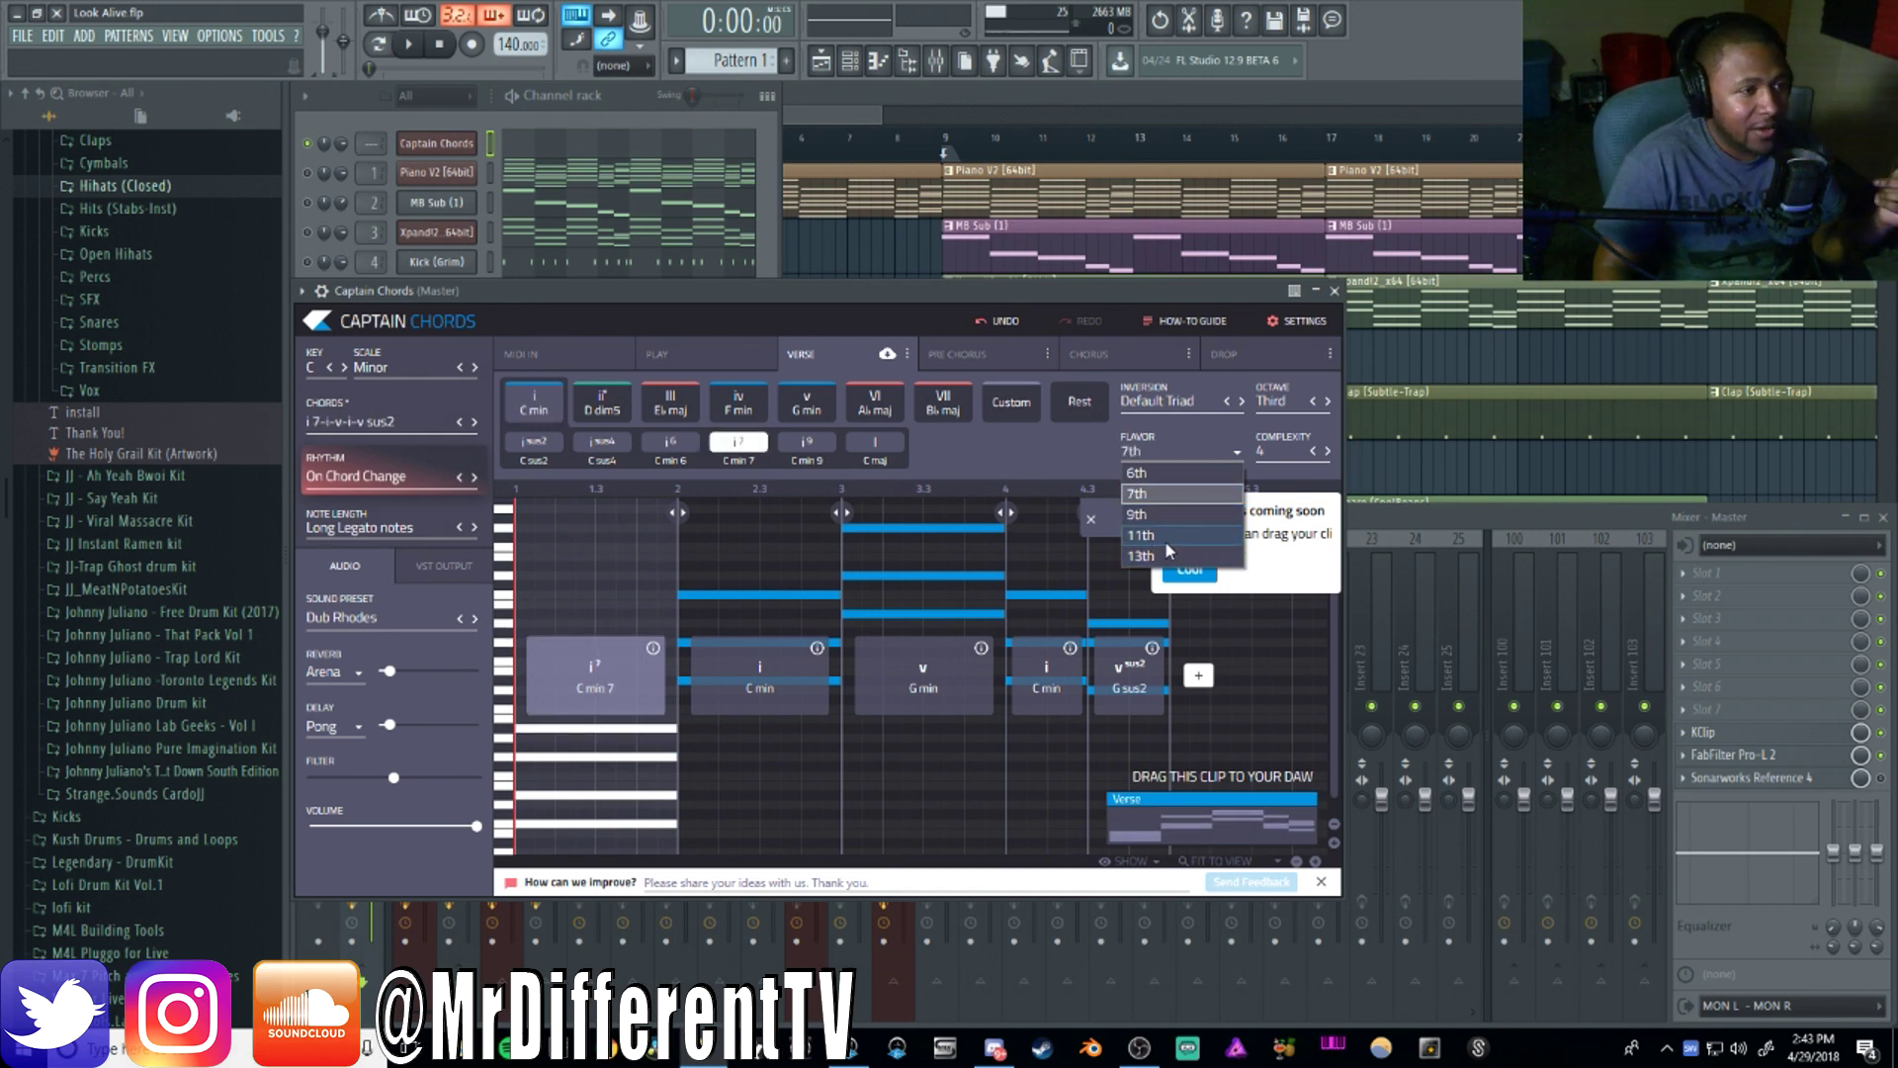
pyautogui.click(1165, 536)
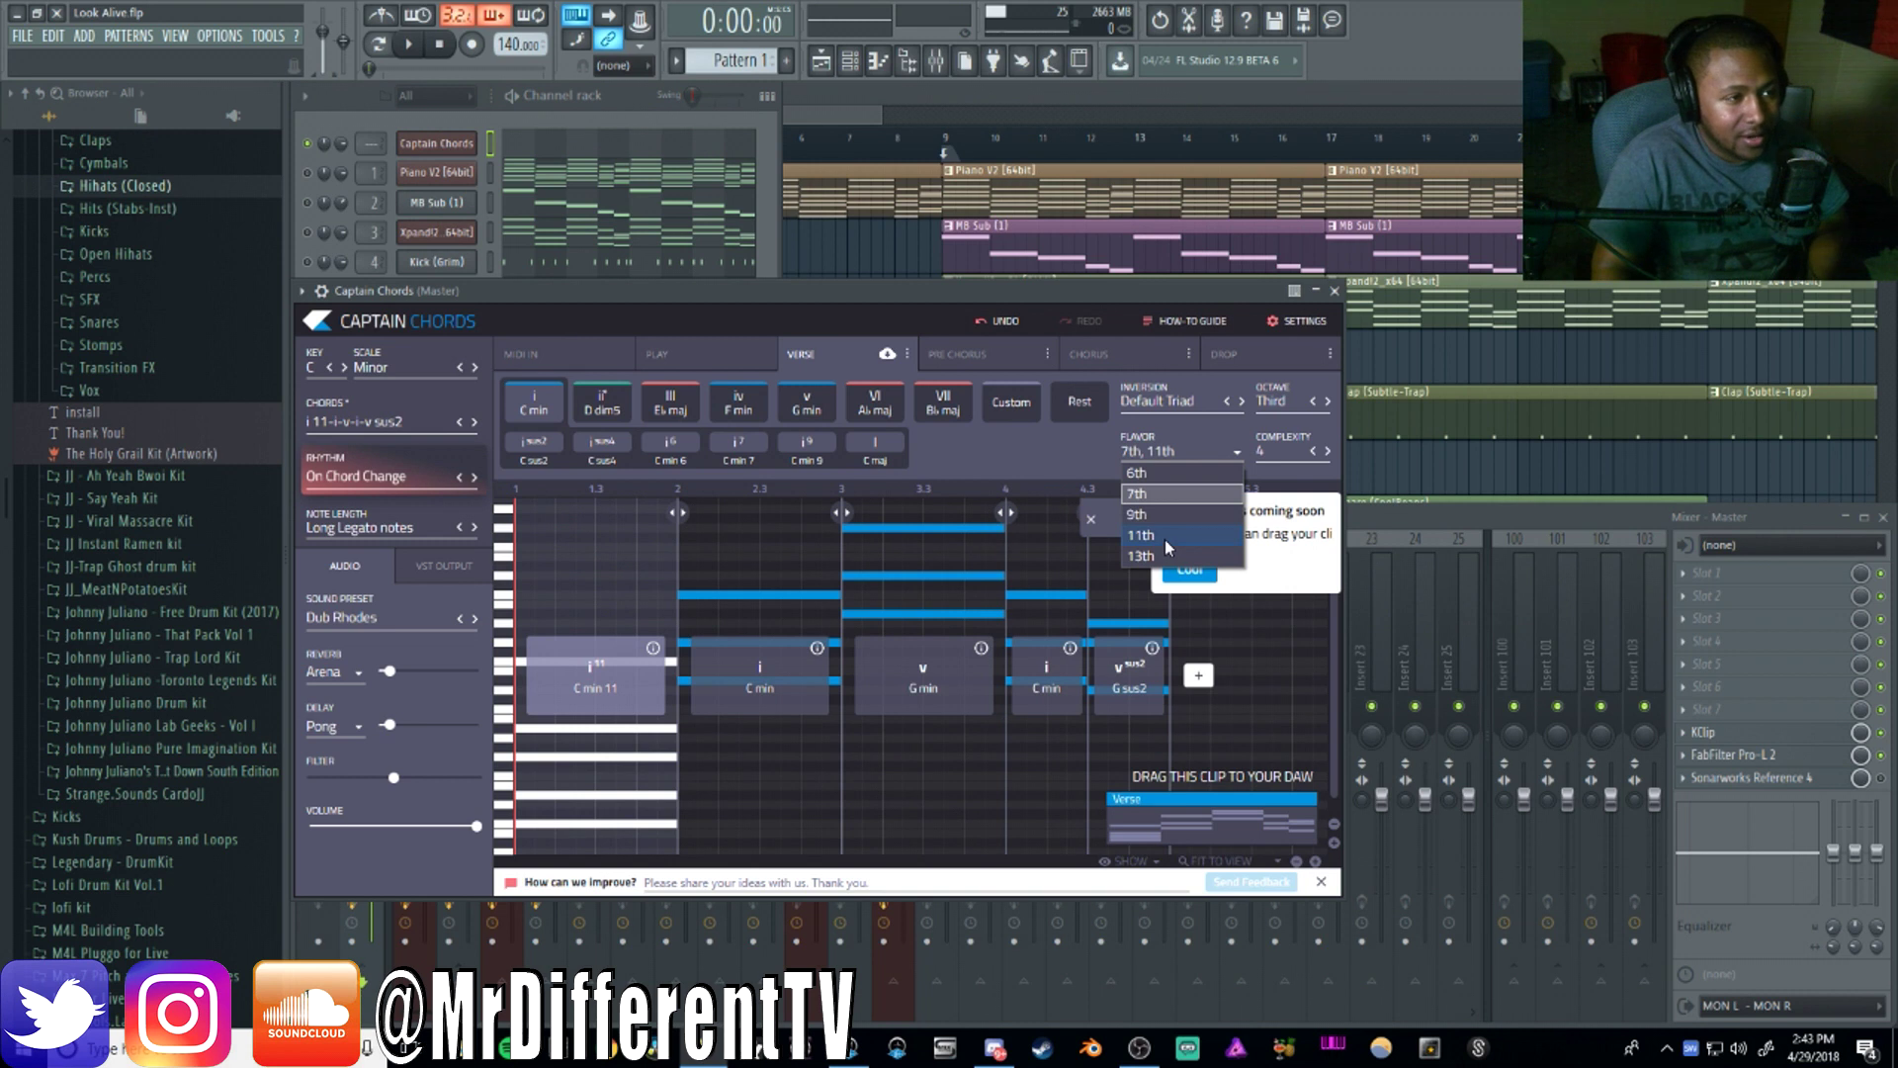
pyautogui.click(1165, 536)
pyautogui.click(1163, 497)
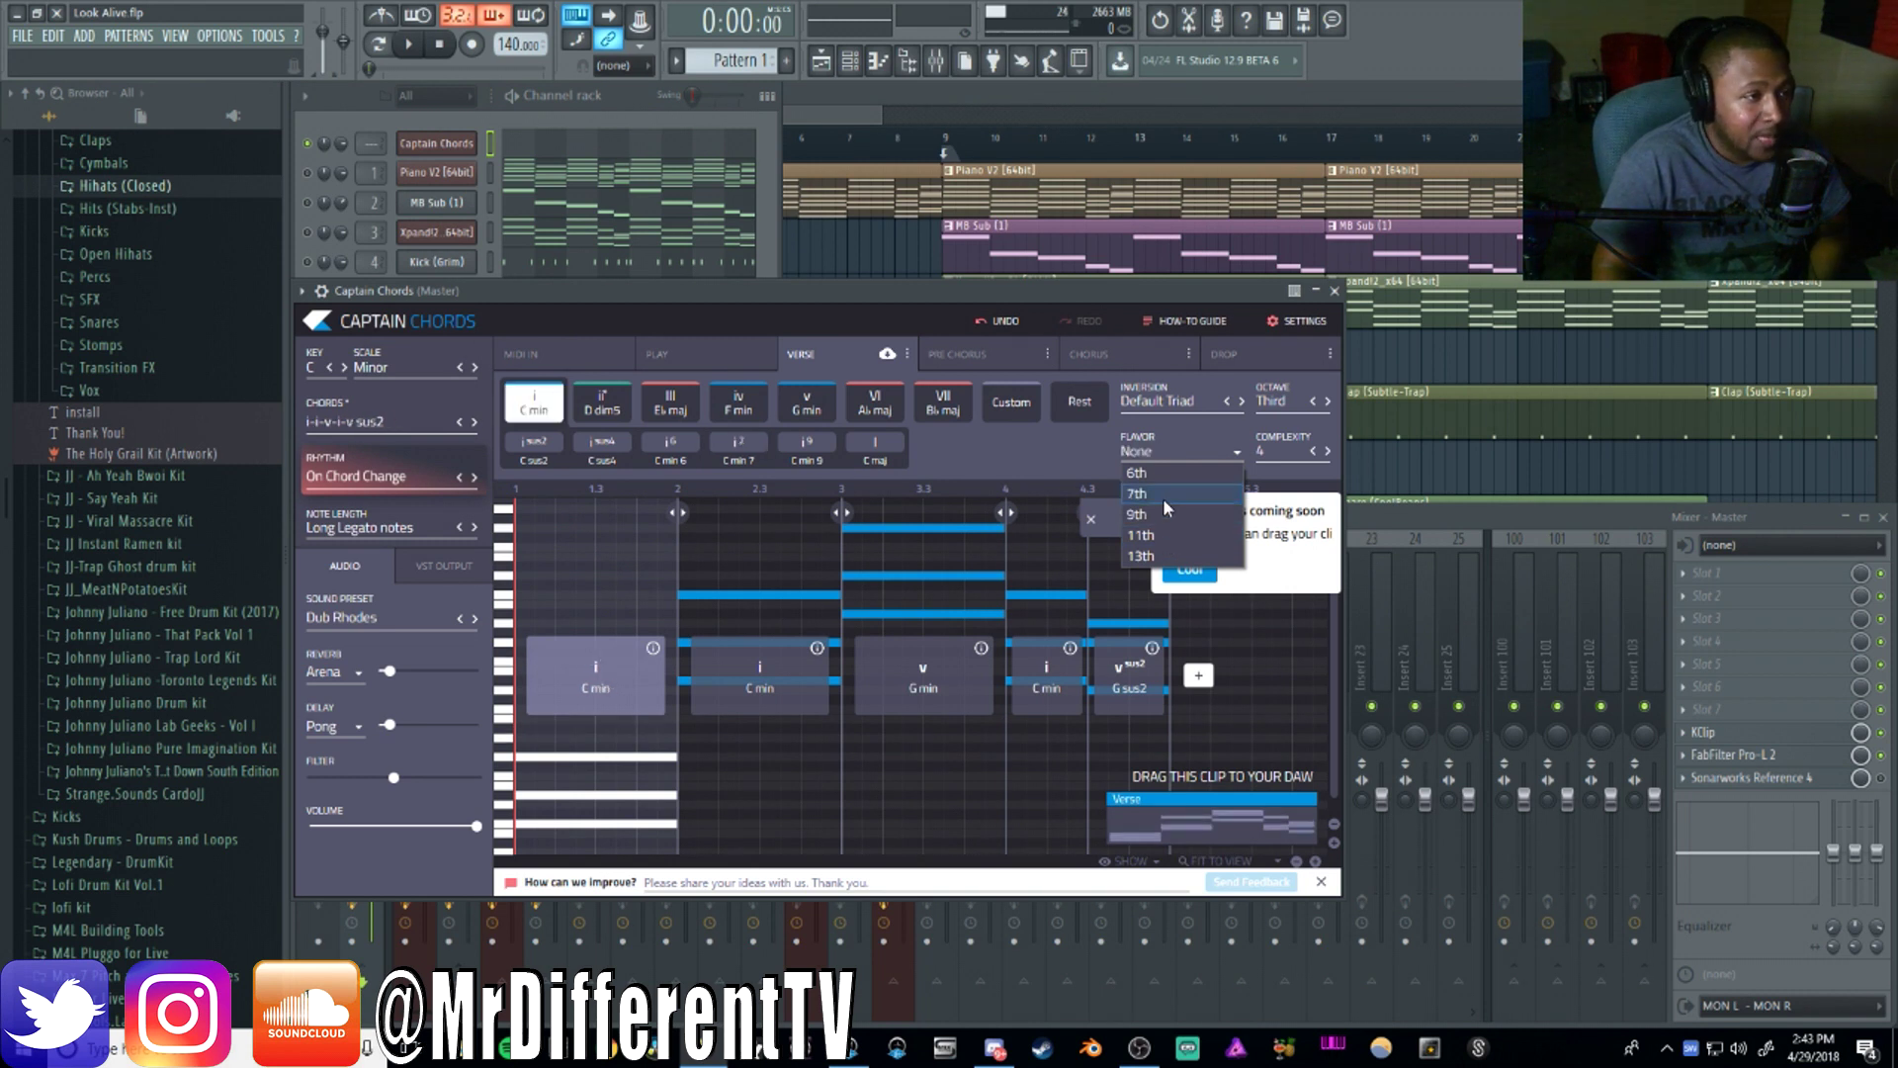
# Try complexity levels 1 and 7 on the first Verse chord and apply the 13th flavor
pyautogui.click(1273, 460)
pyautogui.click(1275, 455)
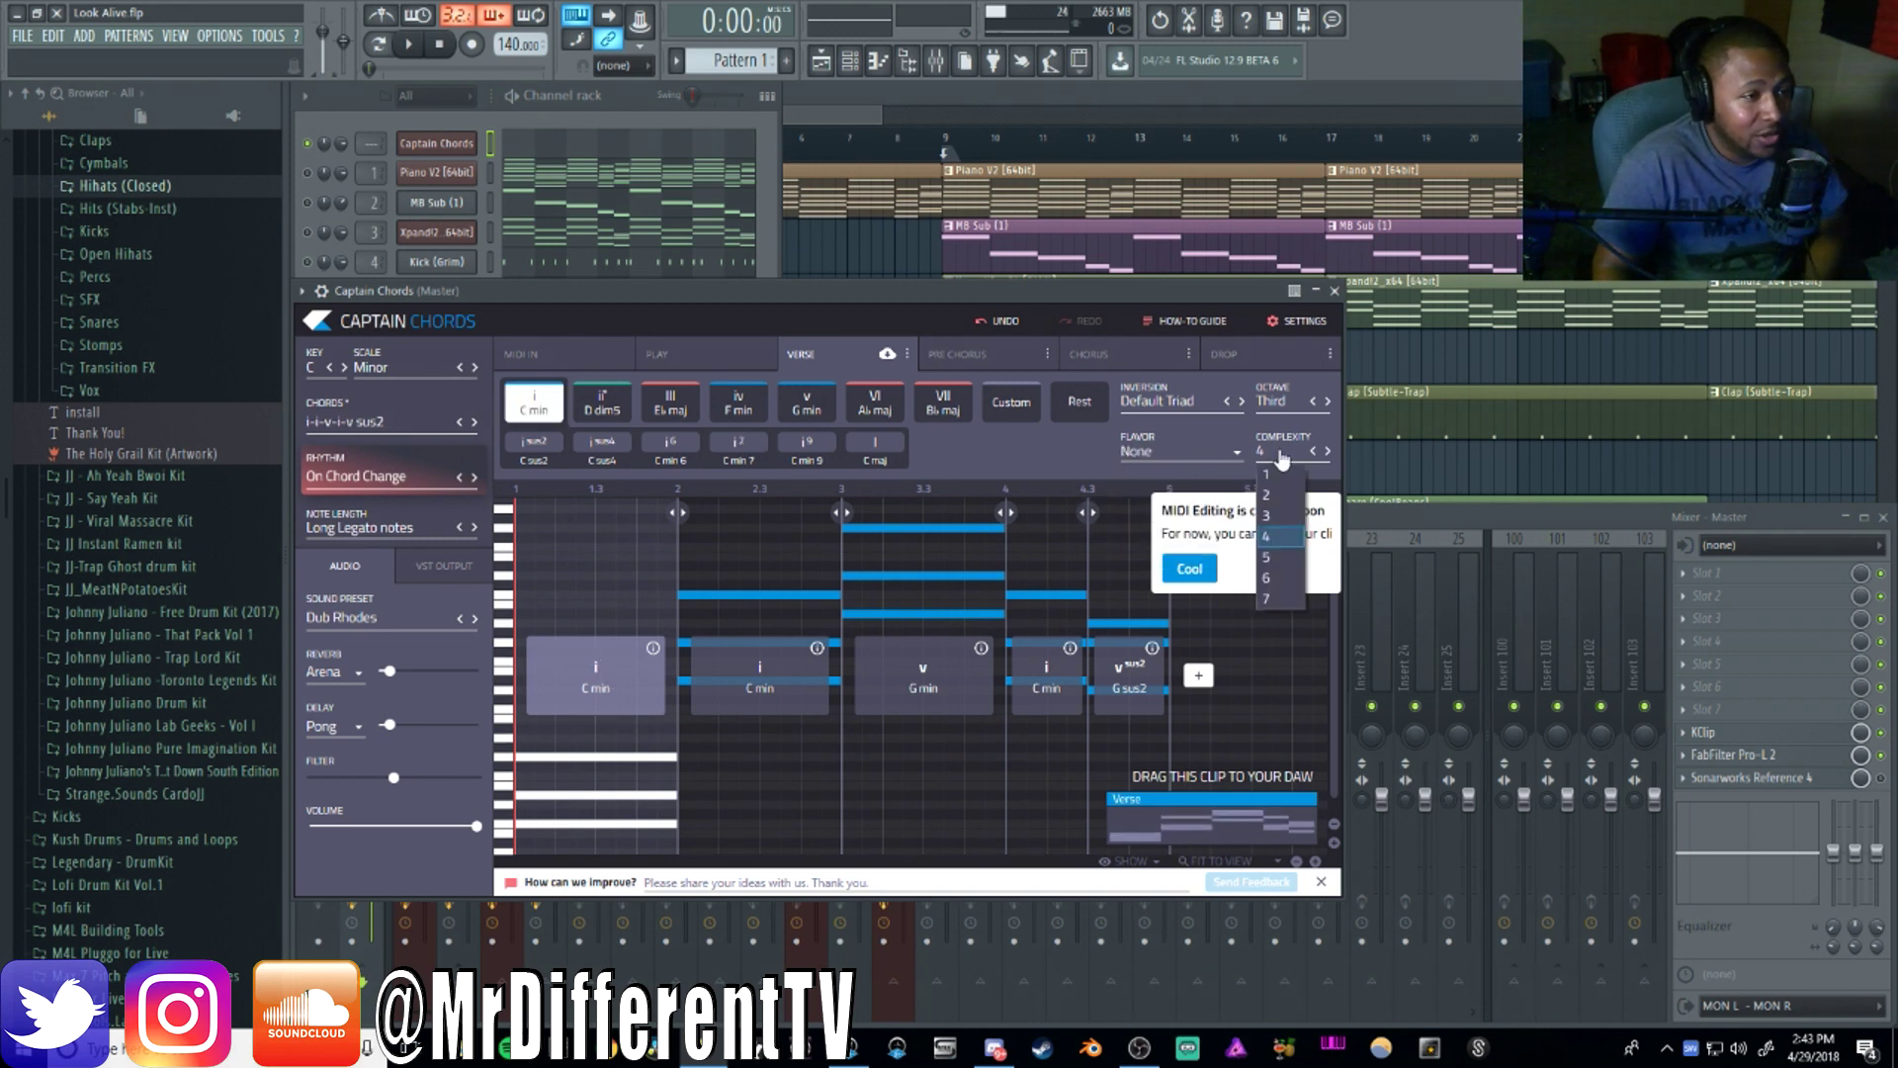
pyautogui.click(1268, 597)
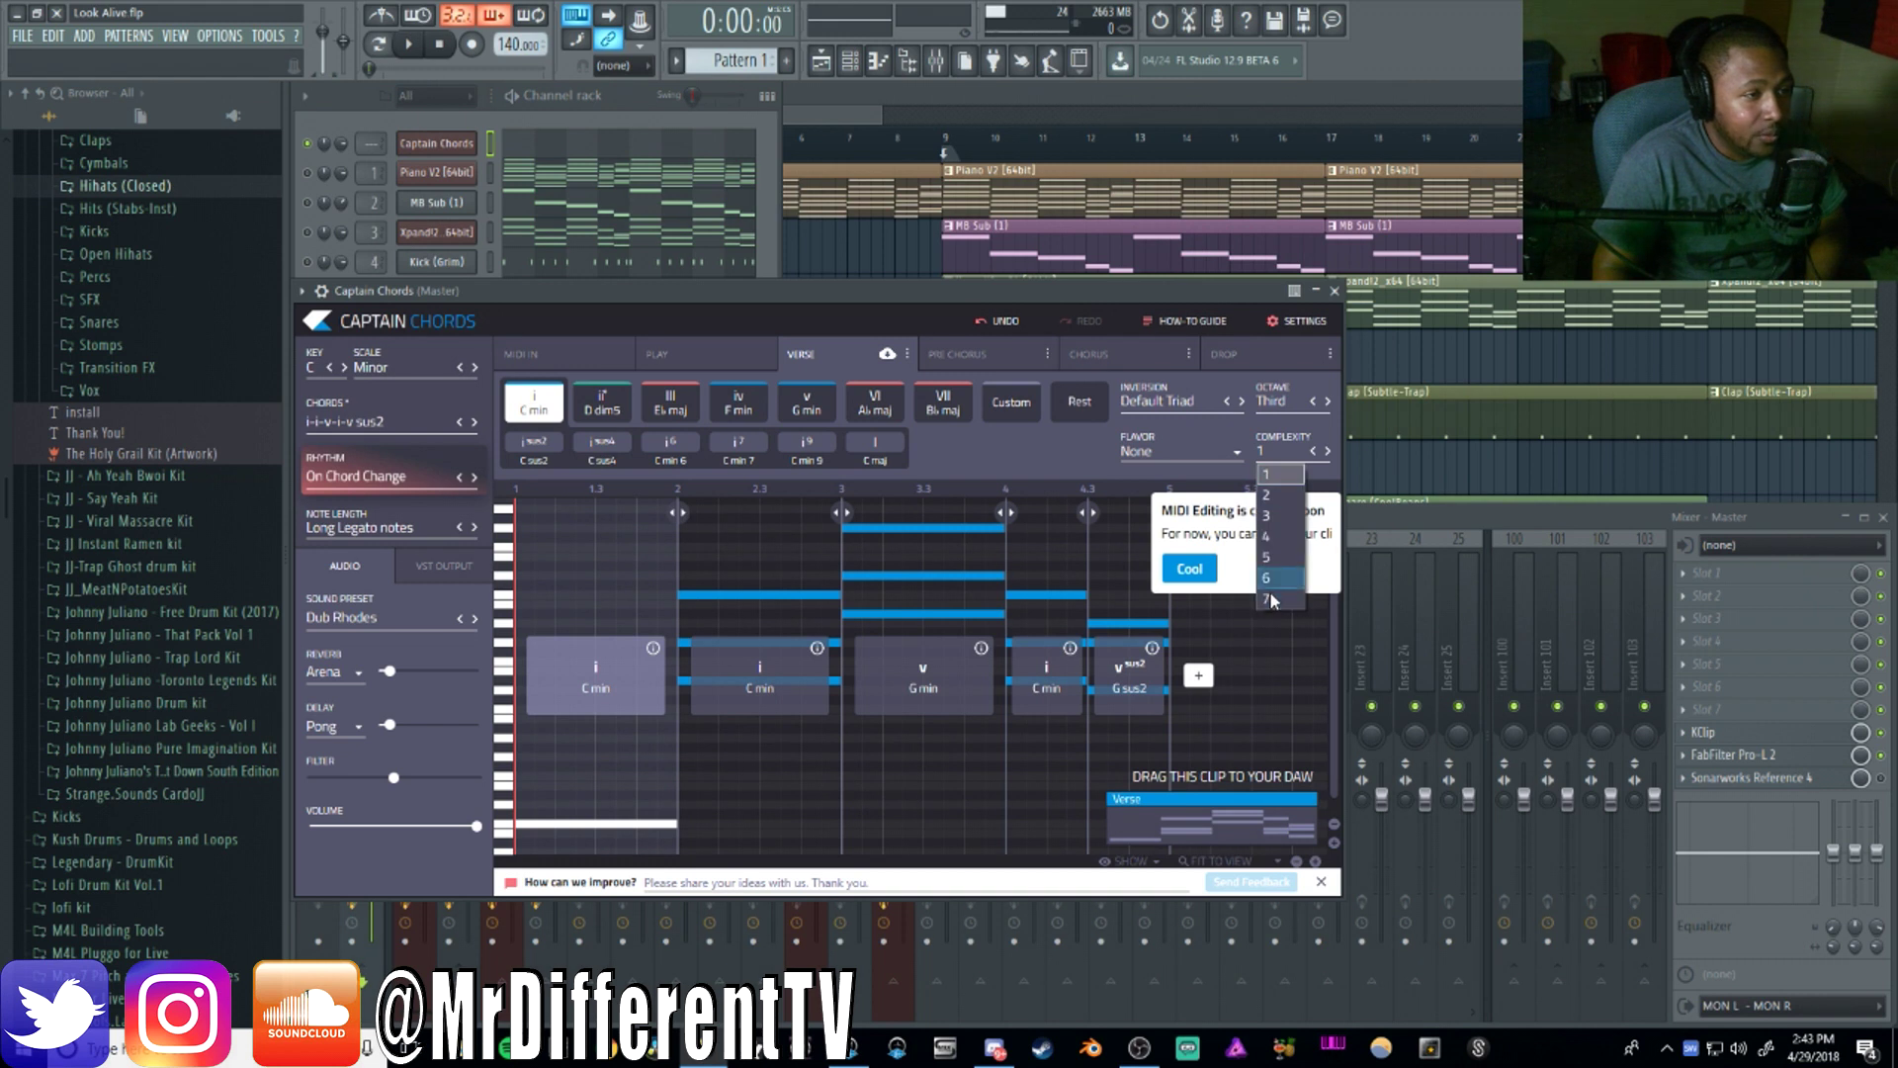
pyautogui.click(1147, 452)
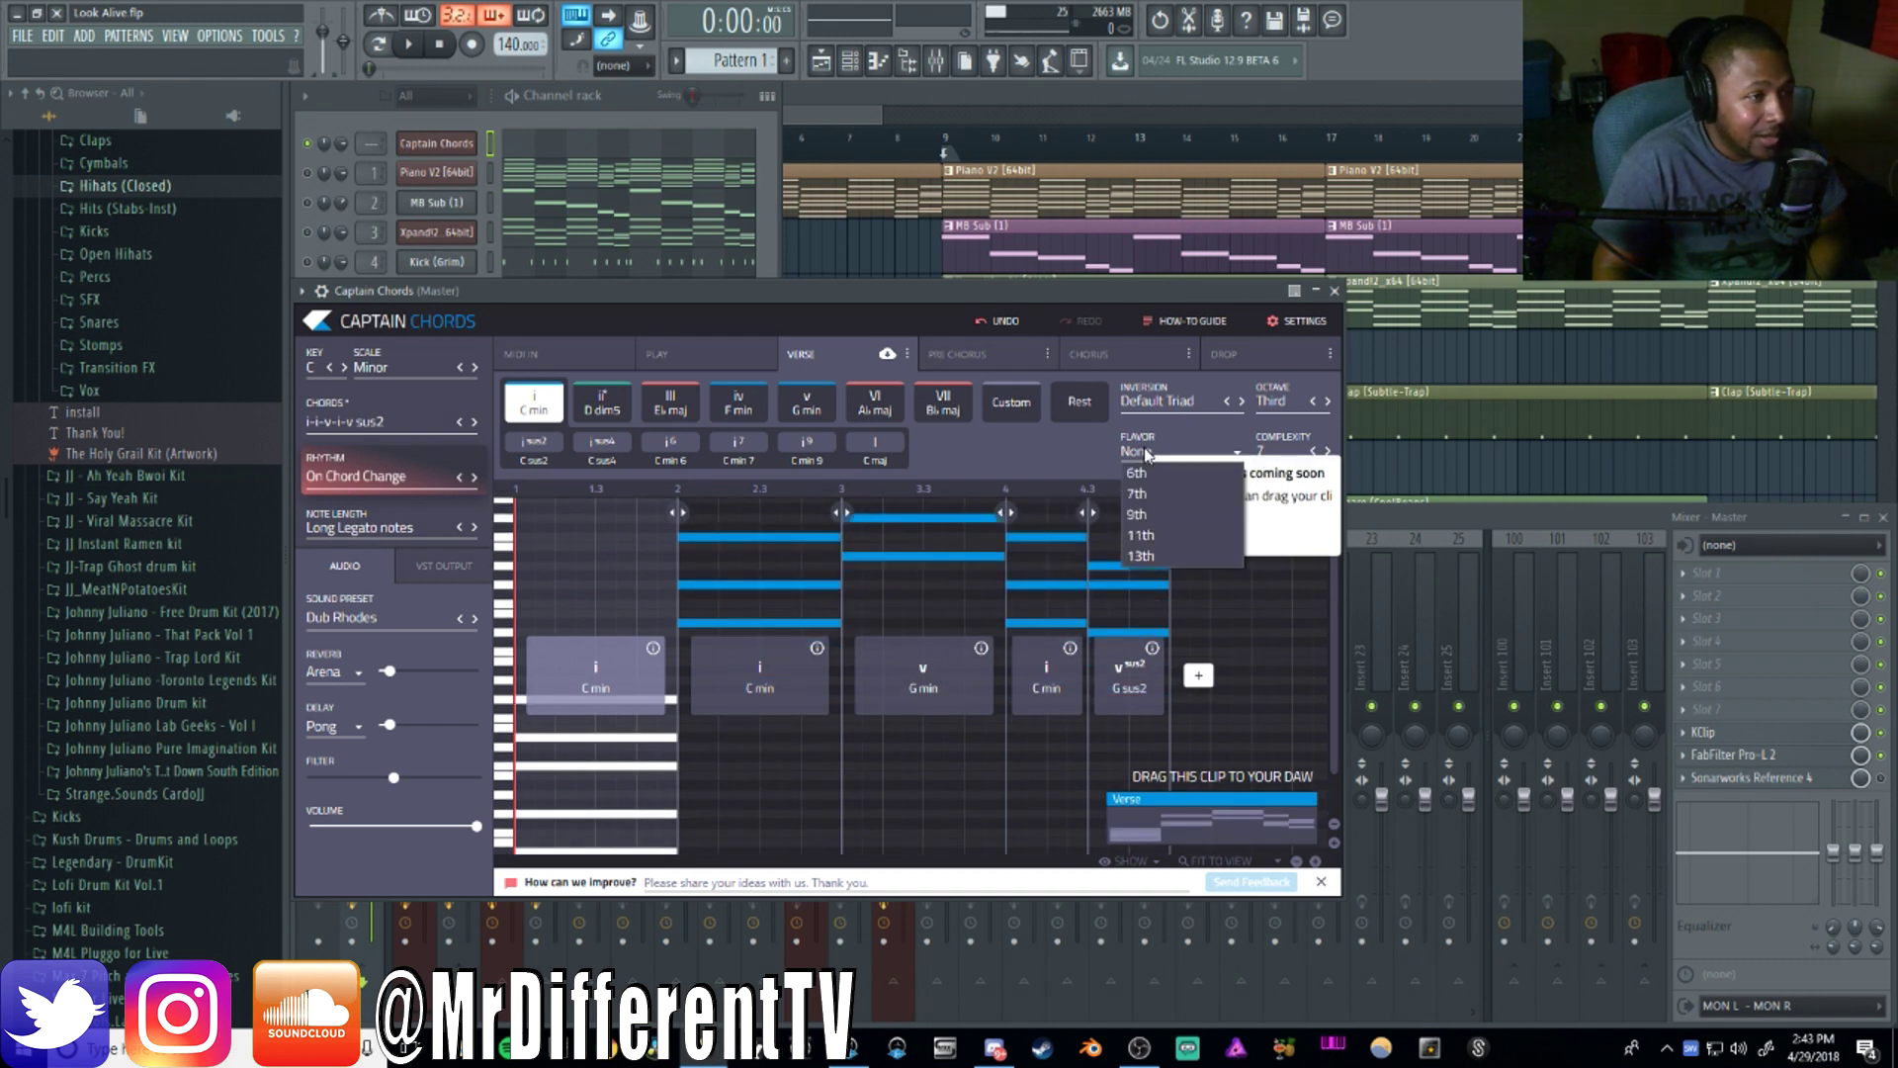
pyautogui.click(1153, 555)
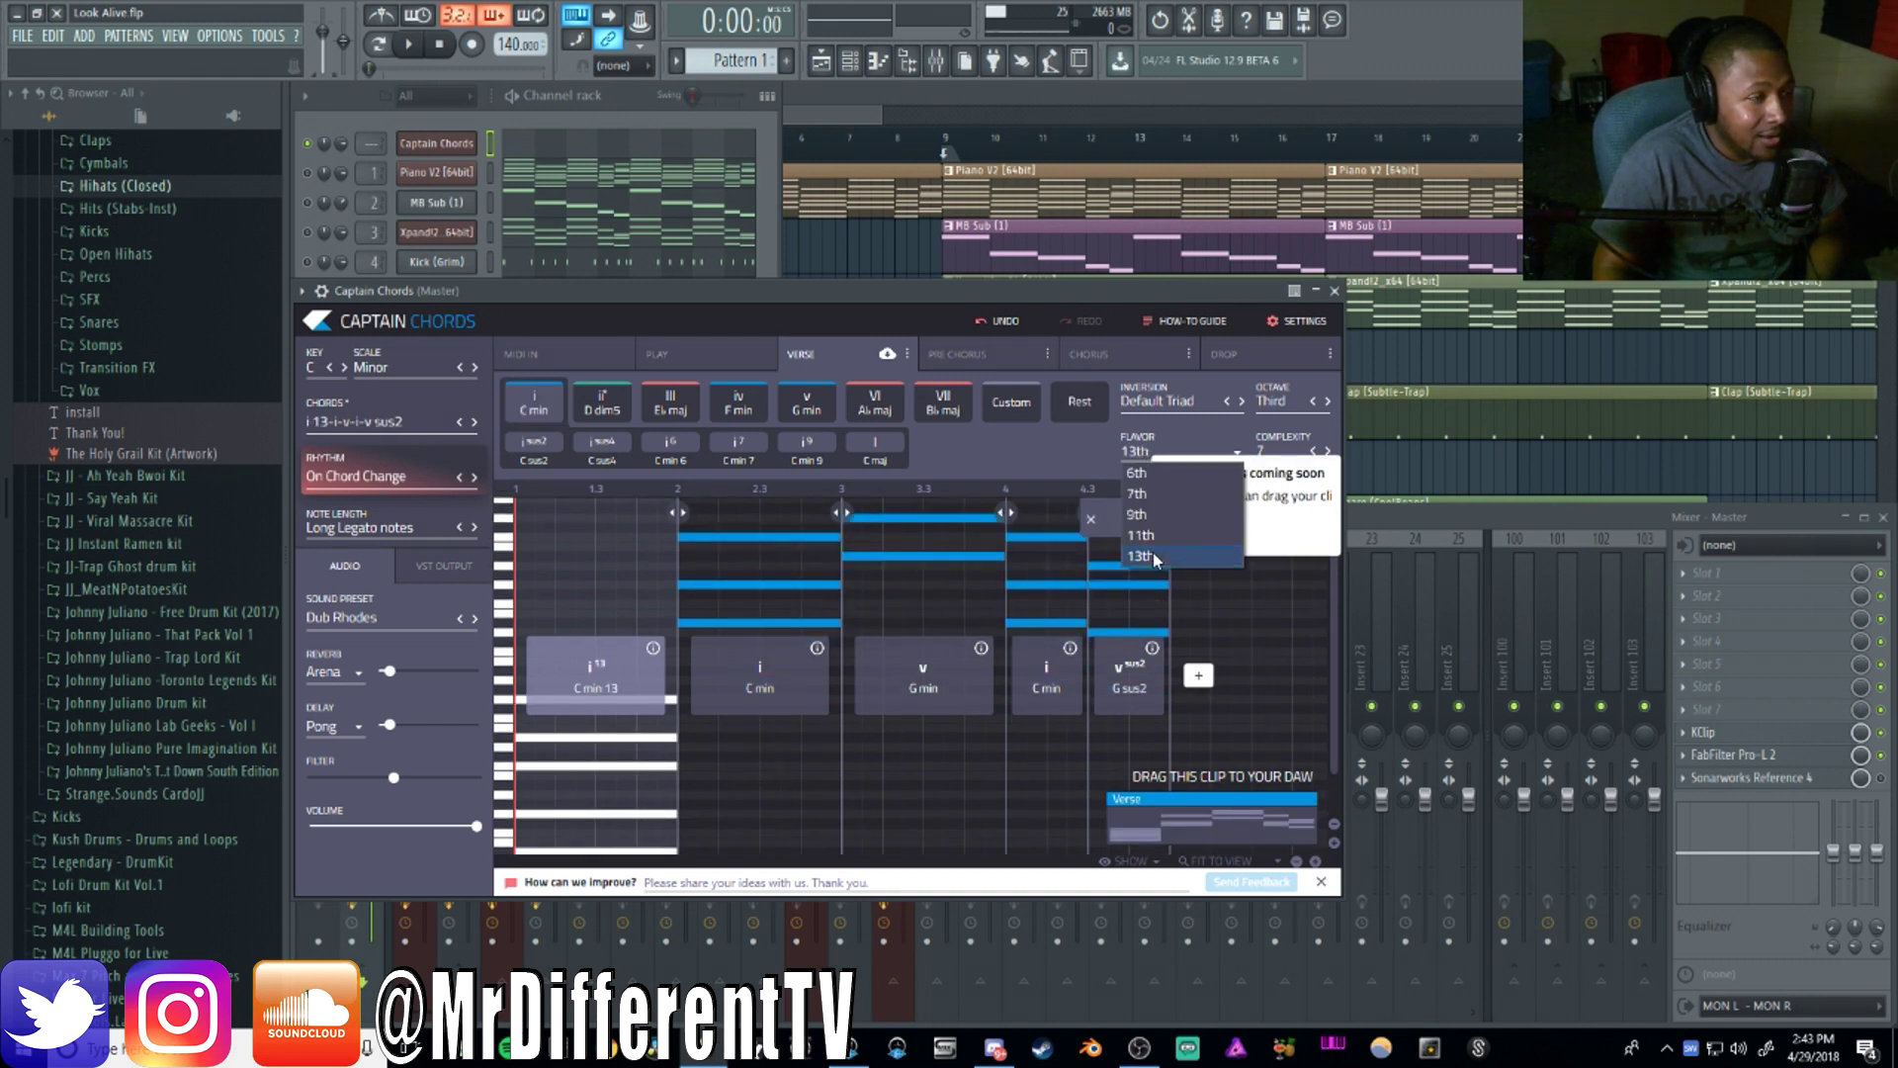
pyautogui.click(1224, 425)
pyautogui.click(1201, 532)
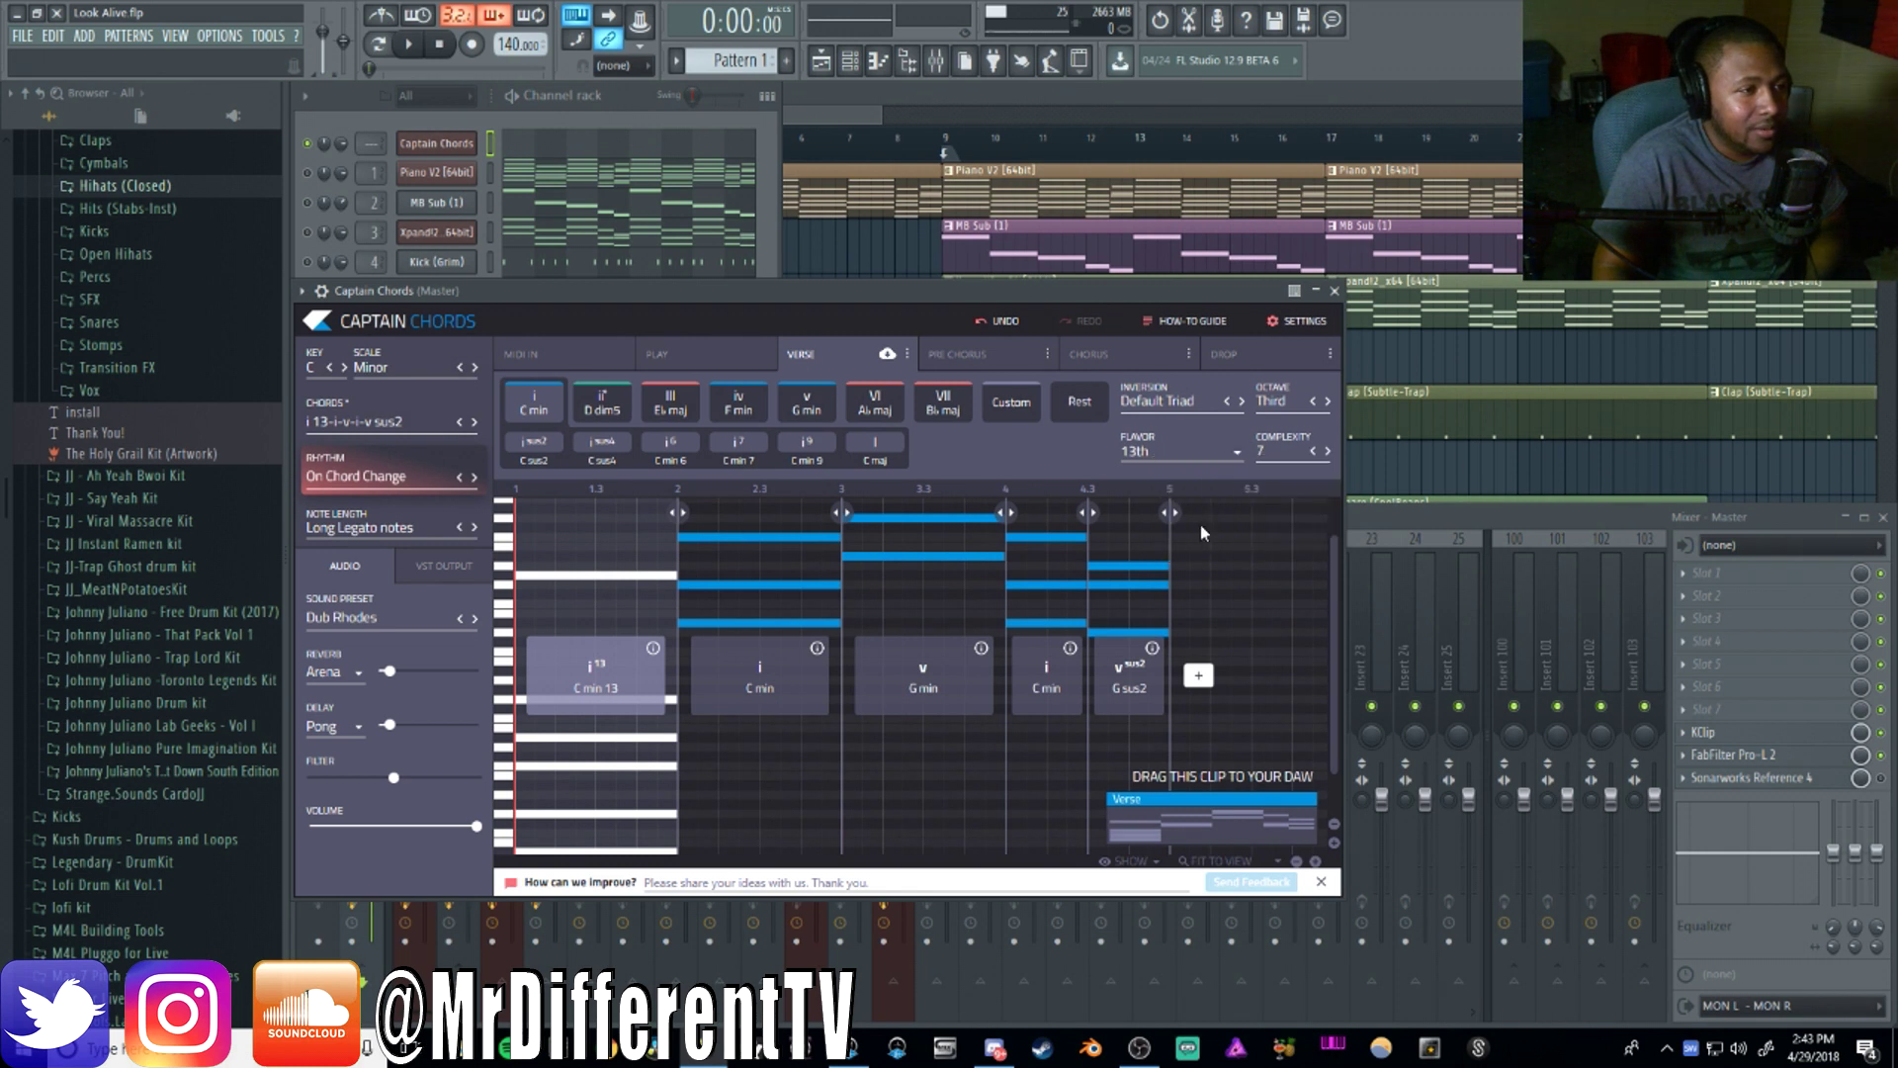
# Try complexity 3 with the 13th flavor on the first Verse chord and set the complexity to 4
pyautogui.click(1275, 466)
pyautogui.click(1271, 513)
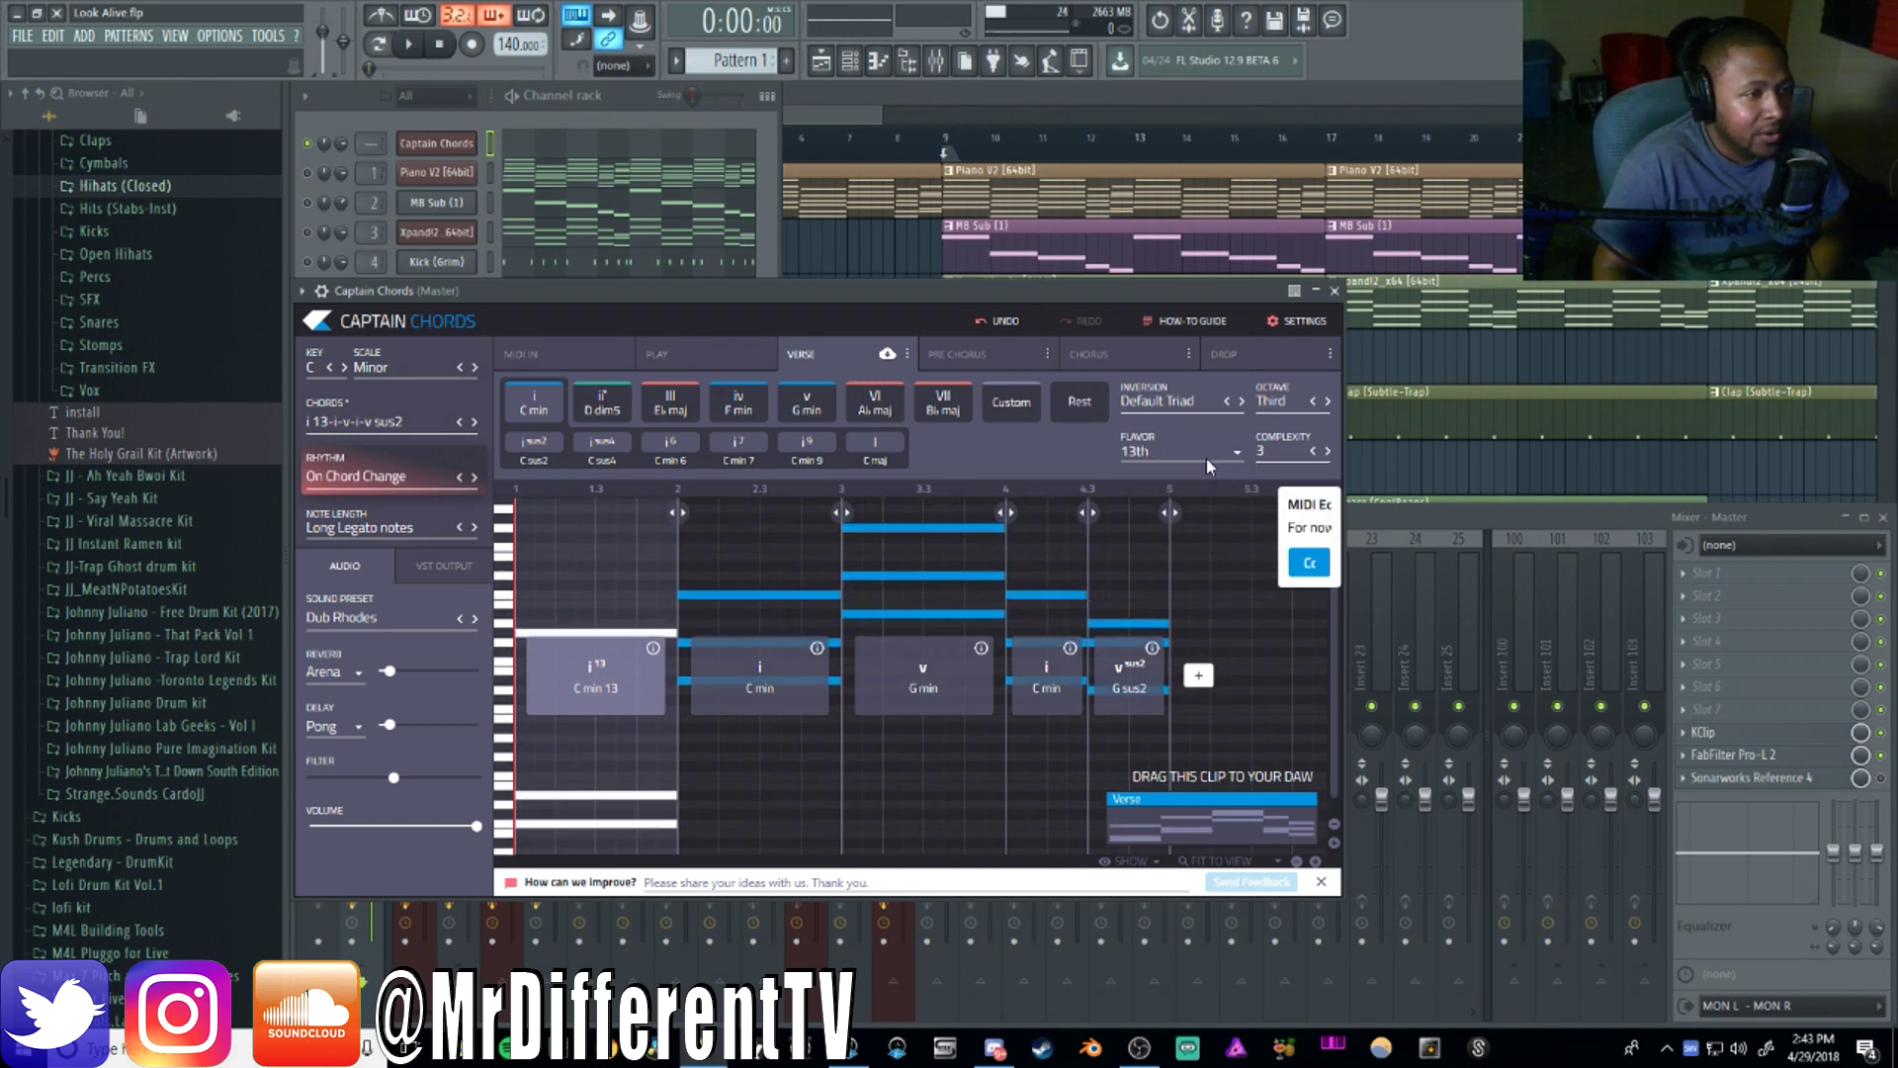
pyautogui.click(1284, 453)
pyautogui.click(1283, 536)
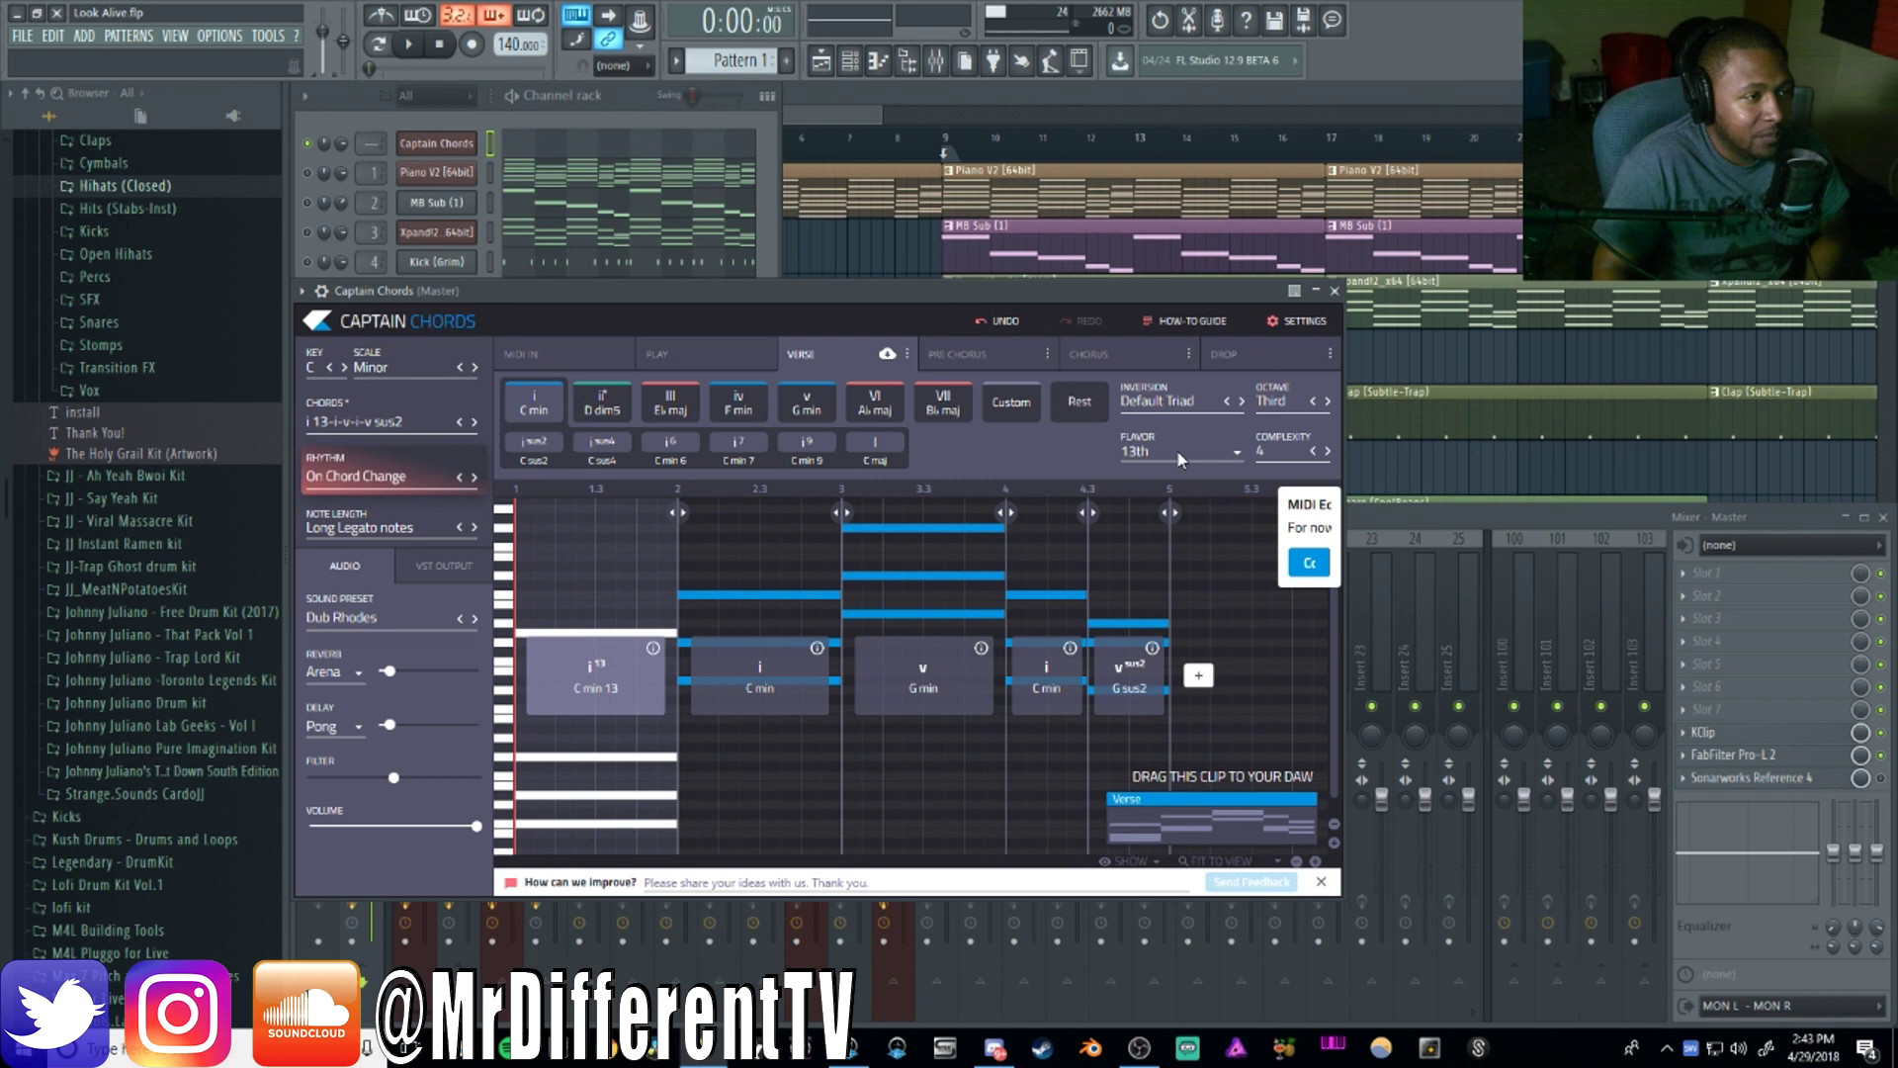
# Add the 7th flavor to the first Verse chord and remove the 13th flavor
pyautogui.click(1175, 454)
pyautogui.click(1158, 497)
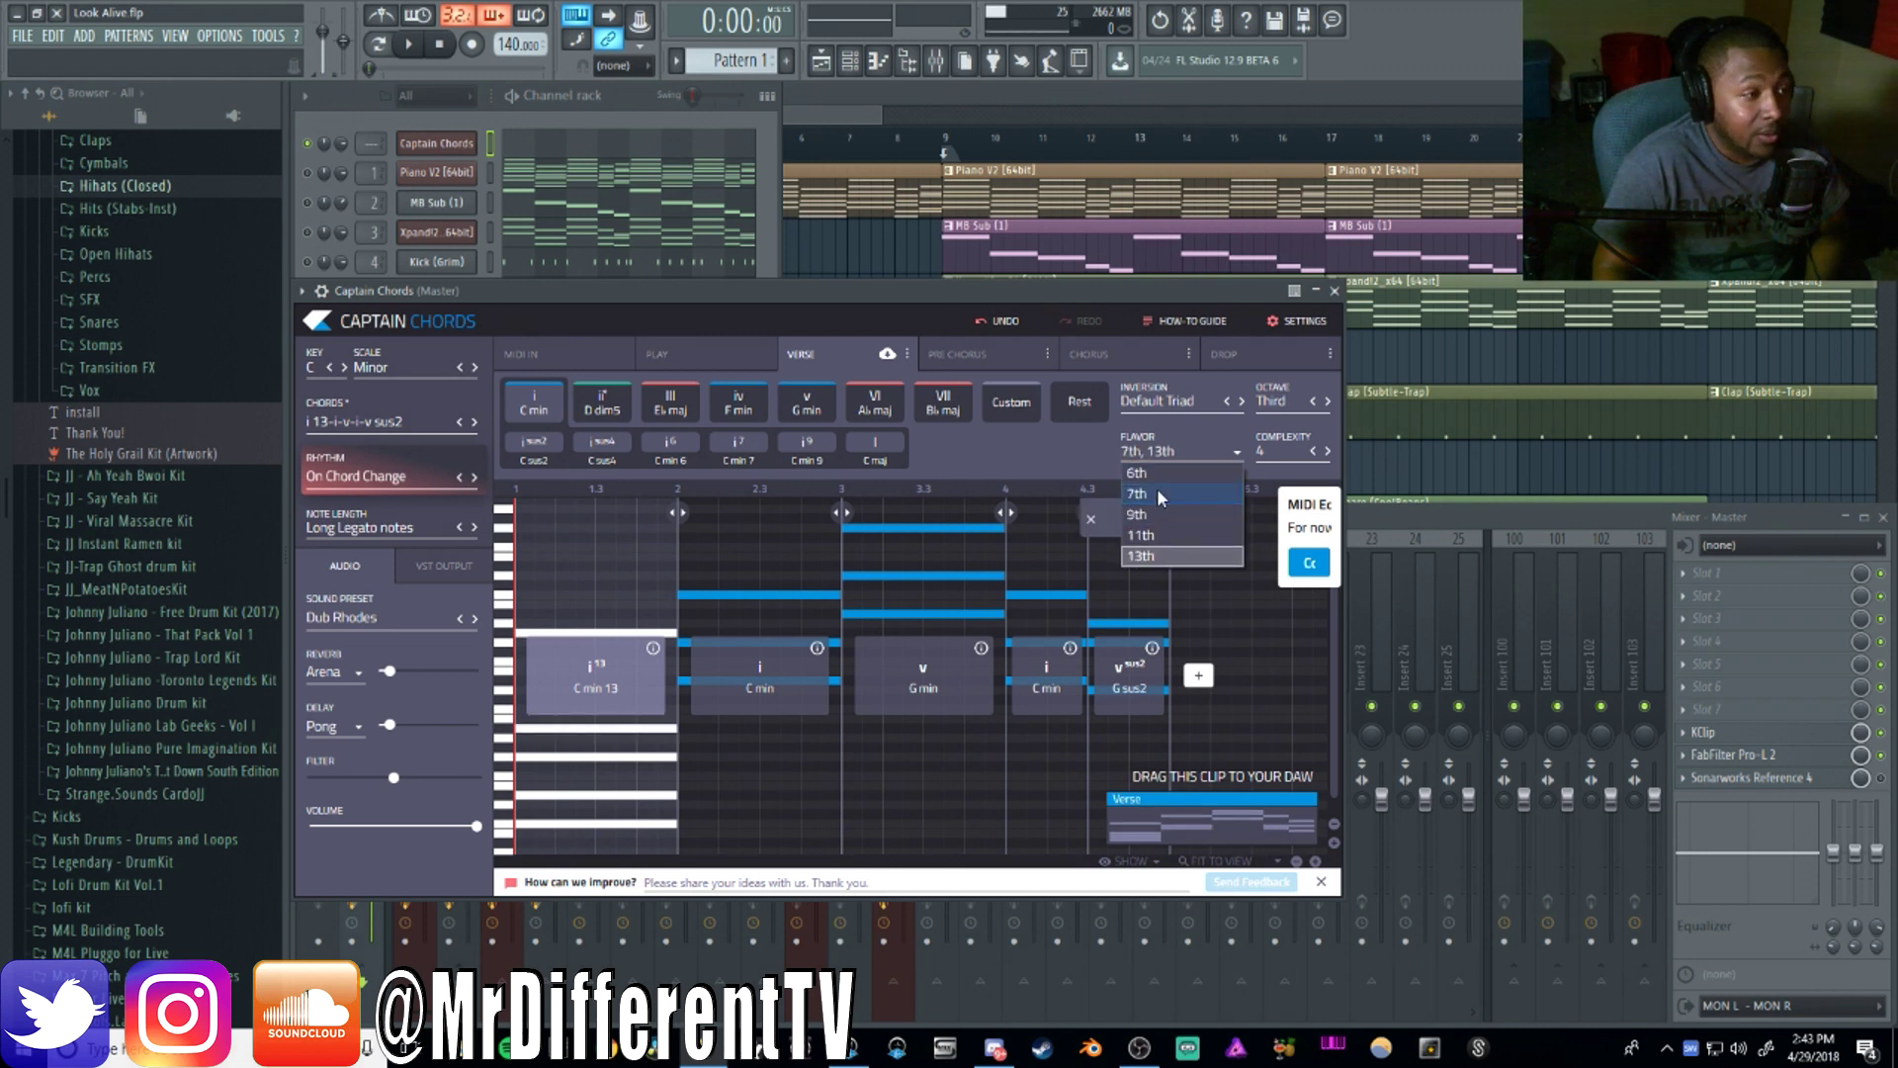
pyautogui.click(1095, 449)
pyautogui.click(1152, 453)
pyautogui.click(1142, 556)
pyautogui.click(1070, 445)
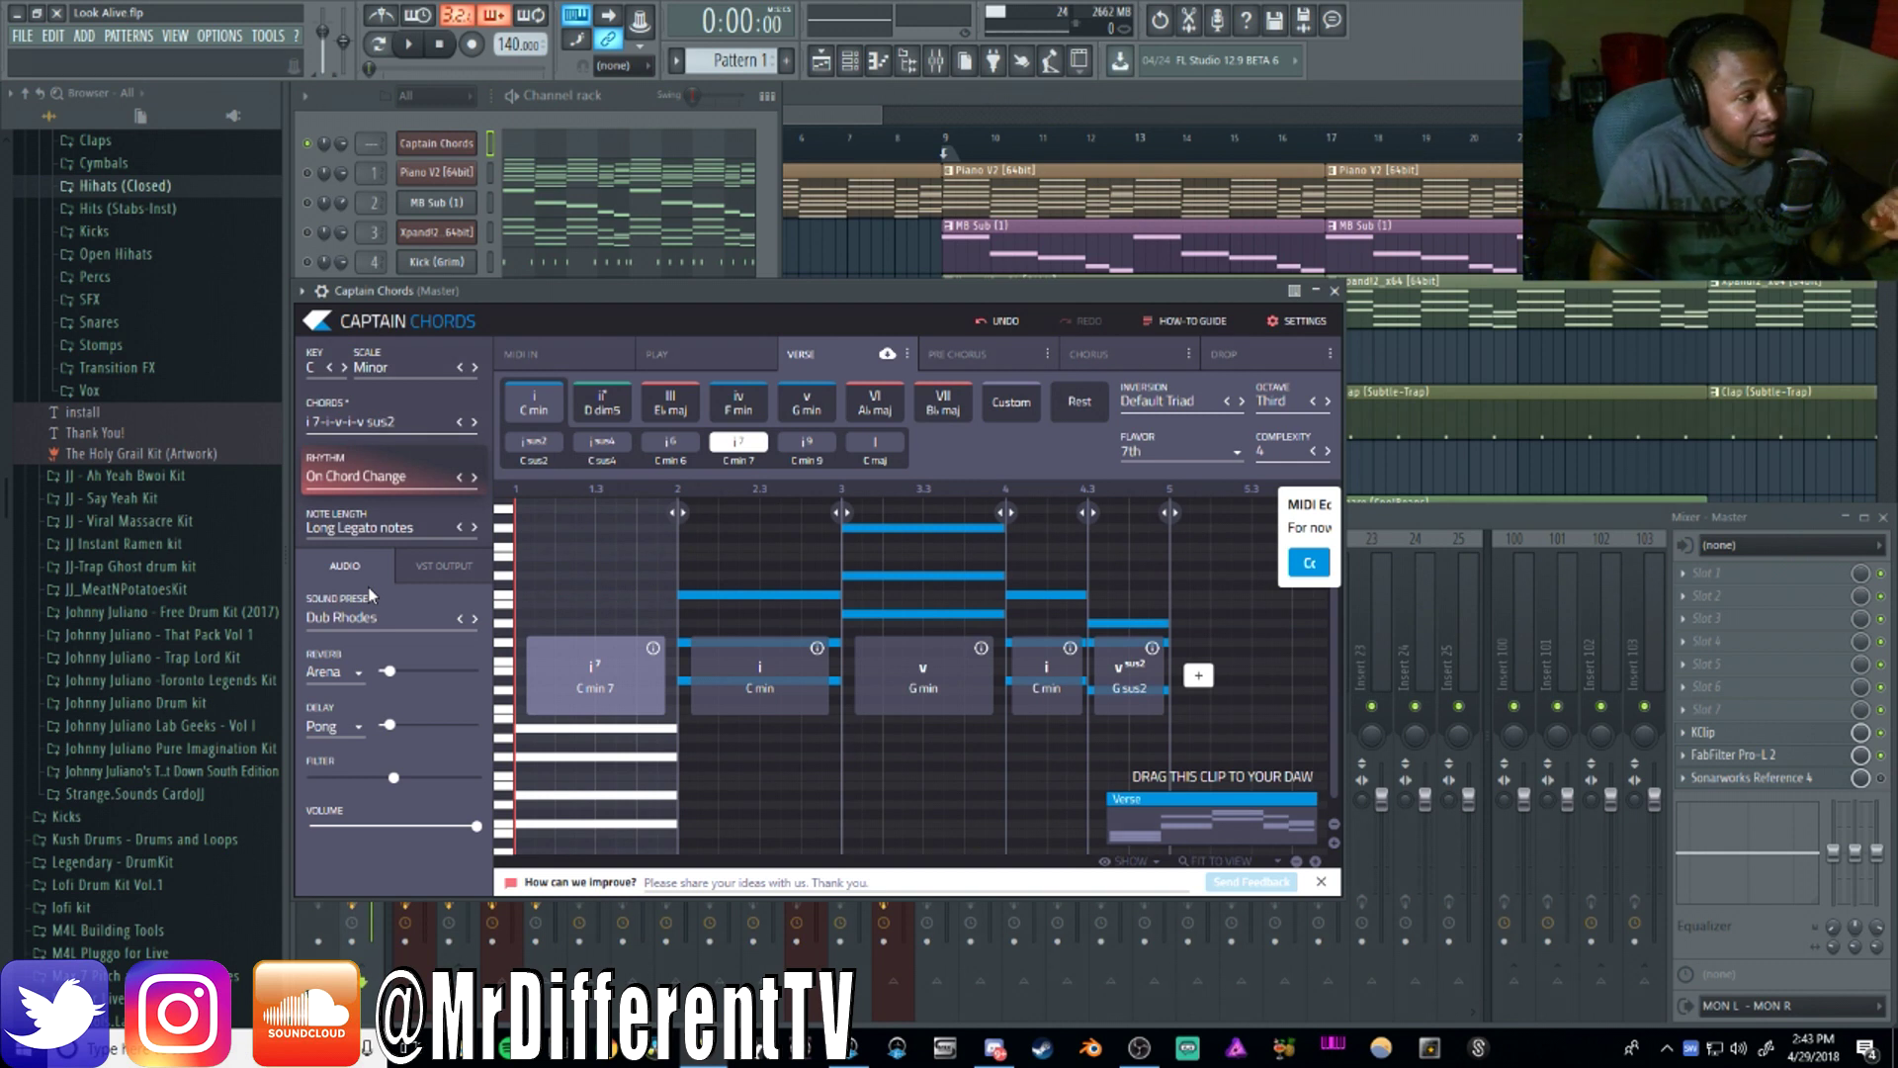
# Browse the rhythmic patterns, apply the Simple pattern Sexy to the Verse chords and play it back
pyautogui.click(355, 480)
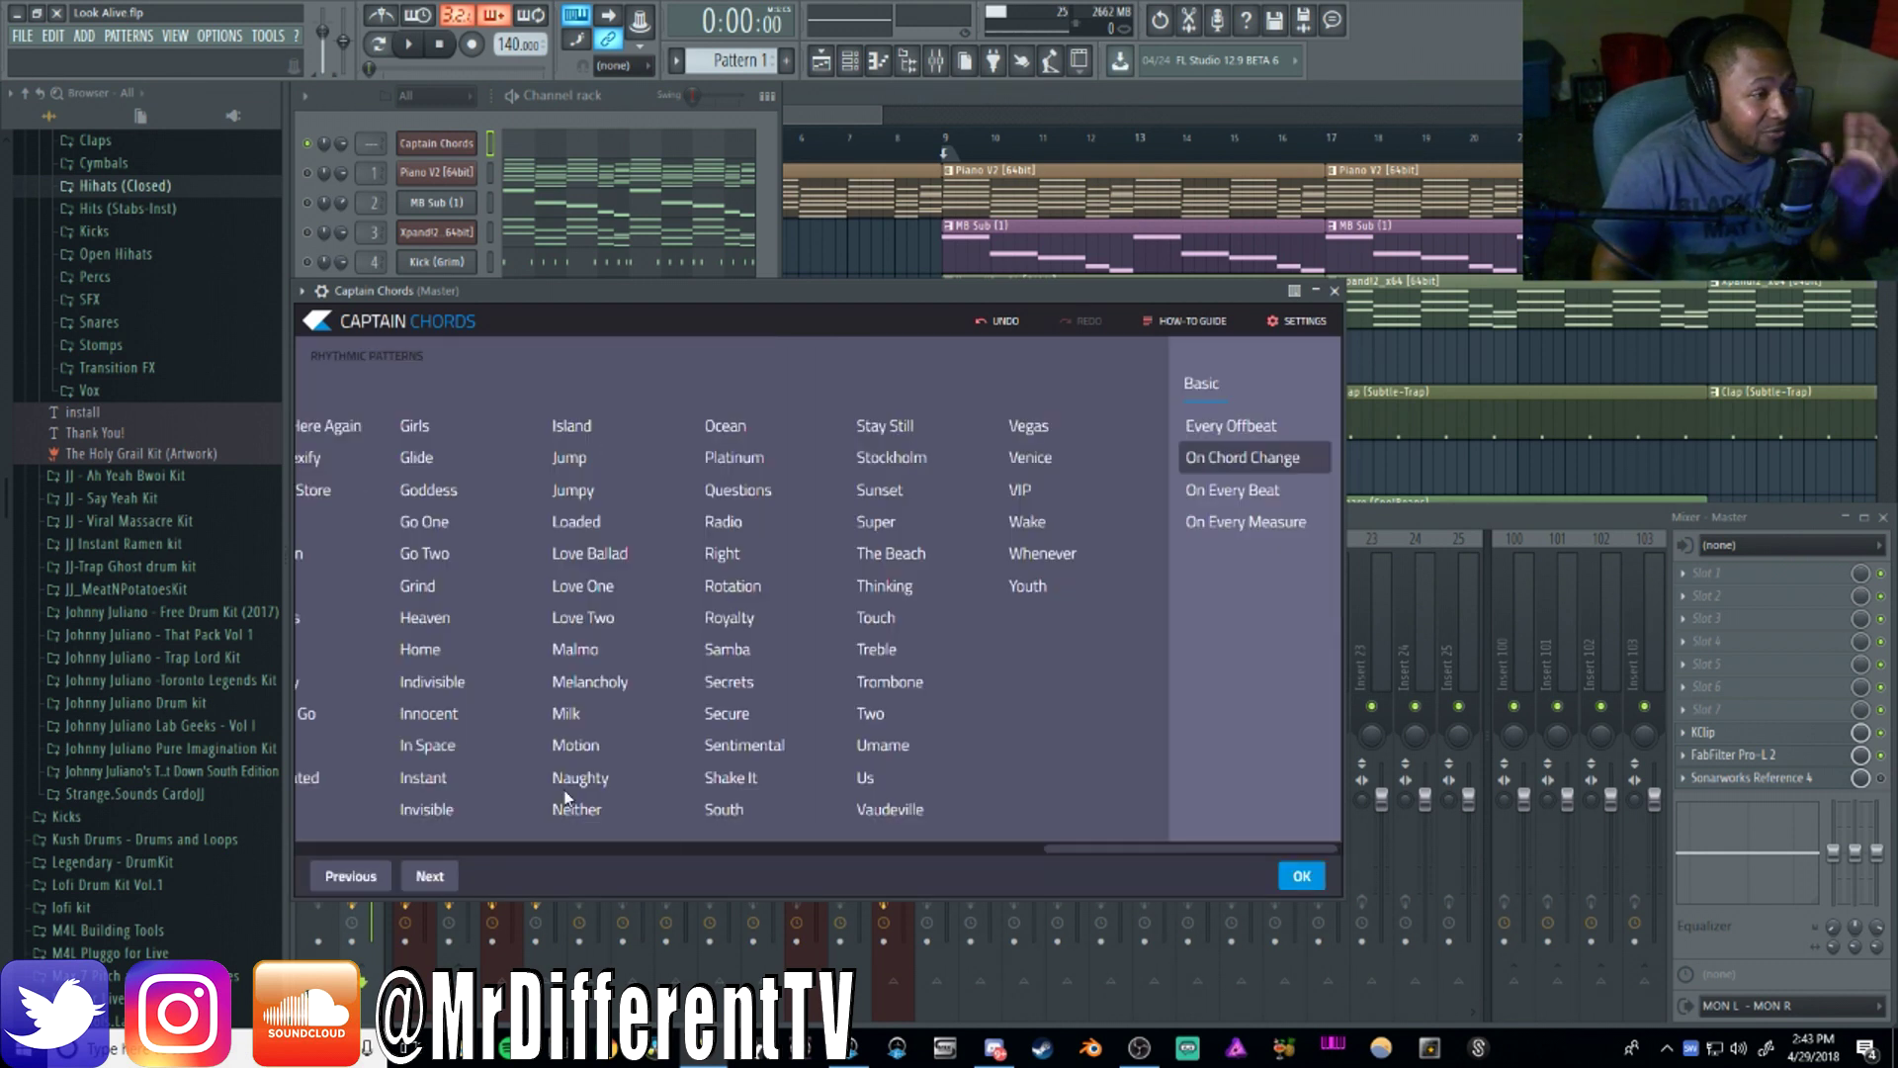
pyautogui.moveTo(1122, 848); pyautogui.dragTo(324, 848)
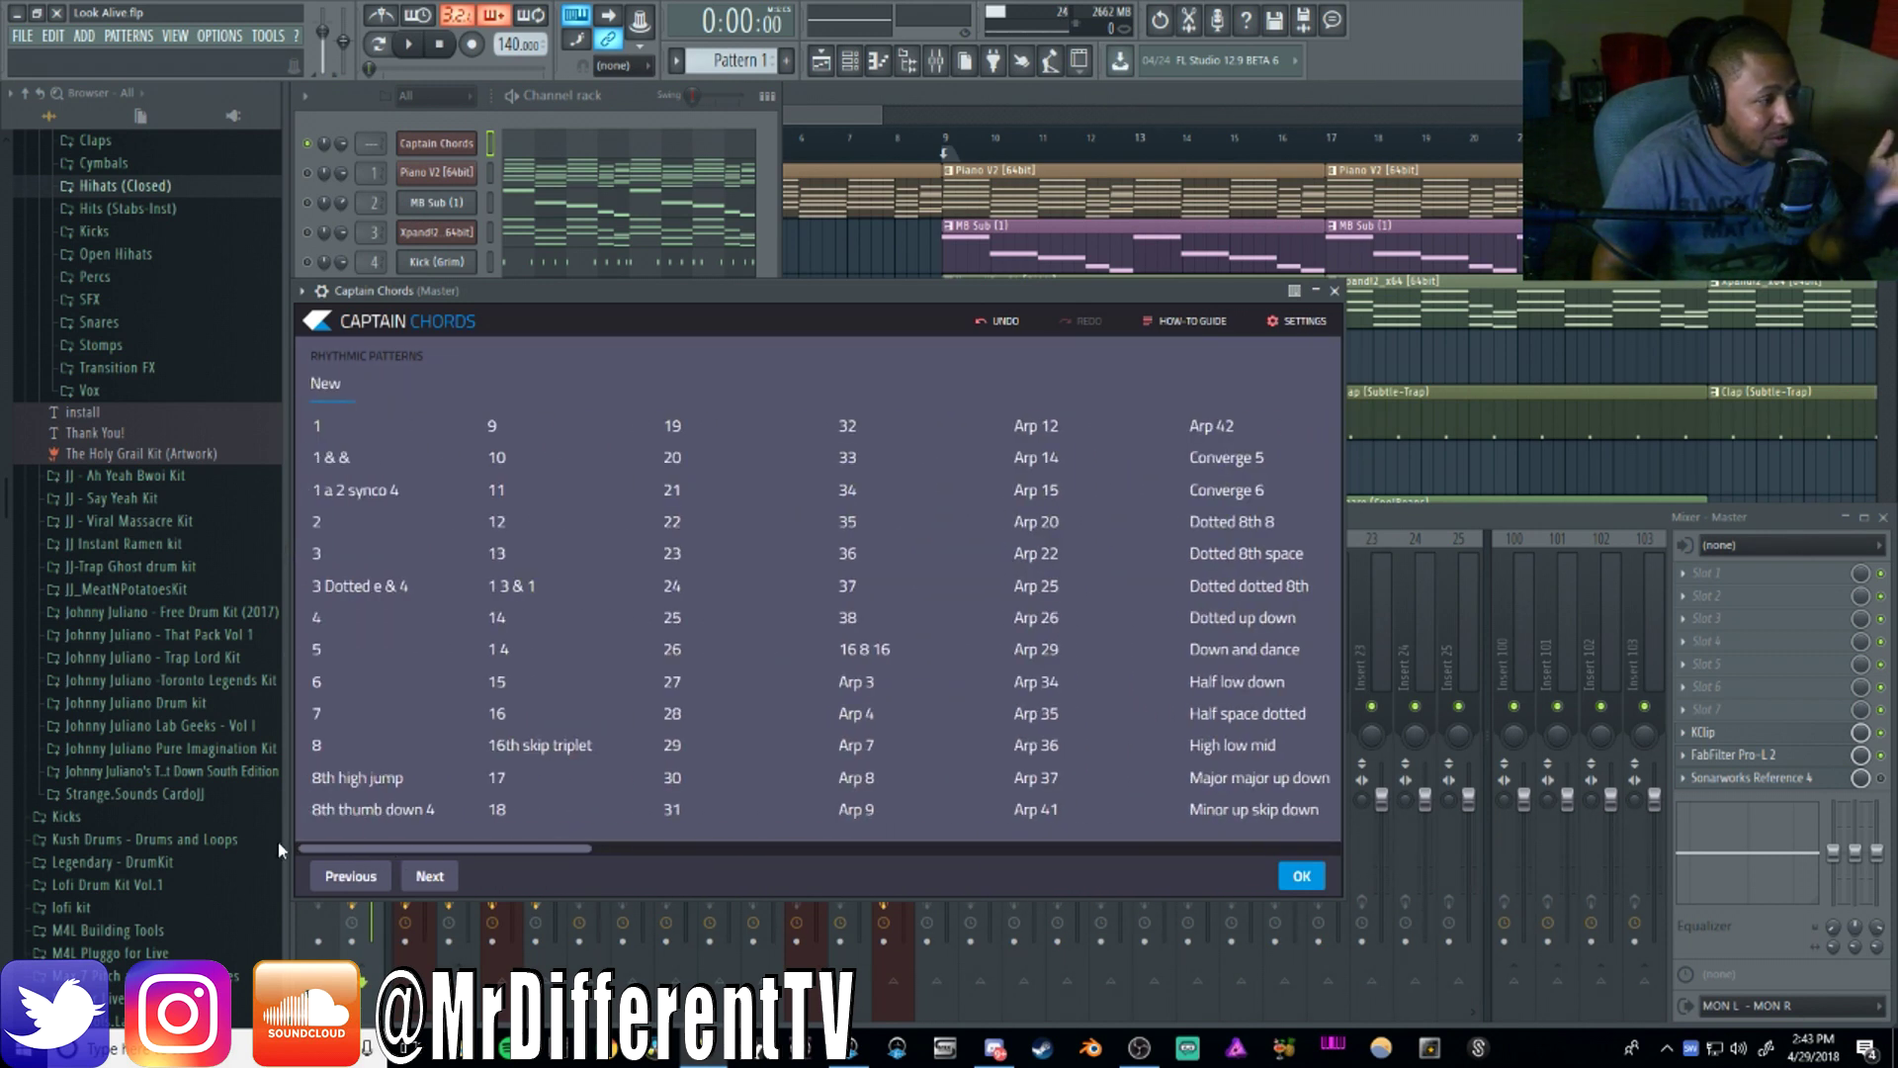
pyautogui.moveTo(327, 846); pyautogui.dragTo(755, 830)
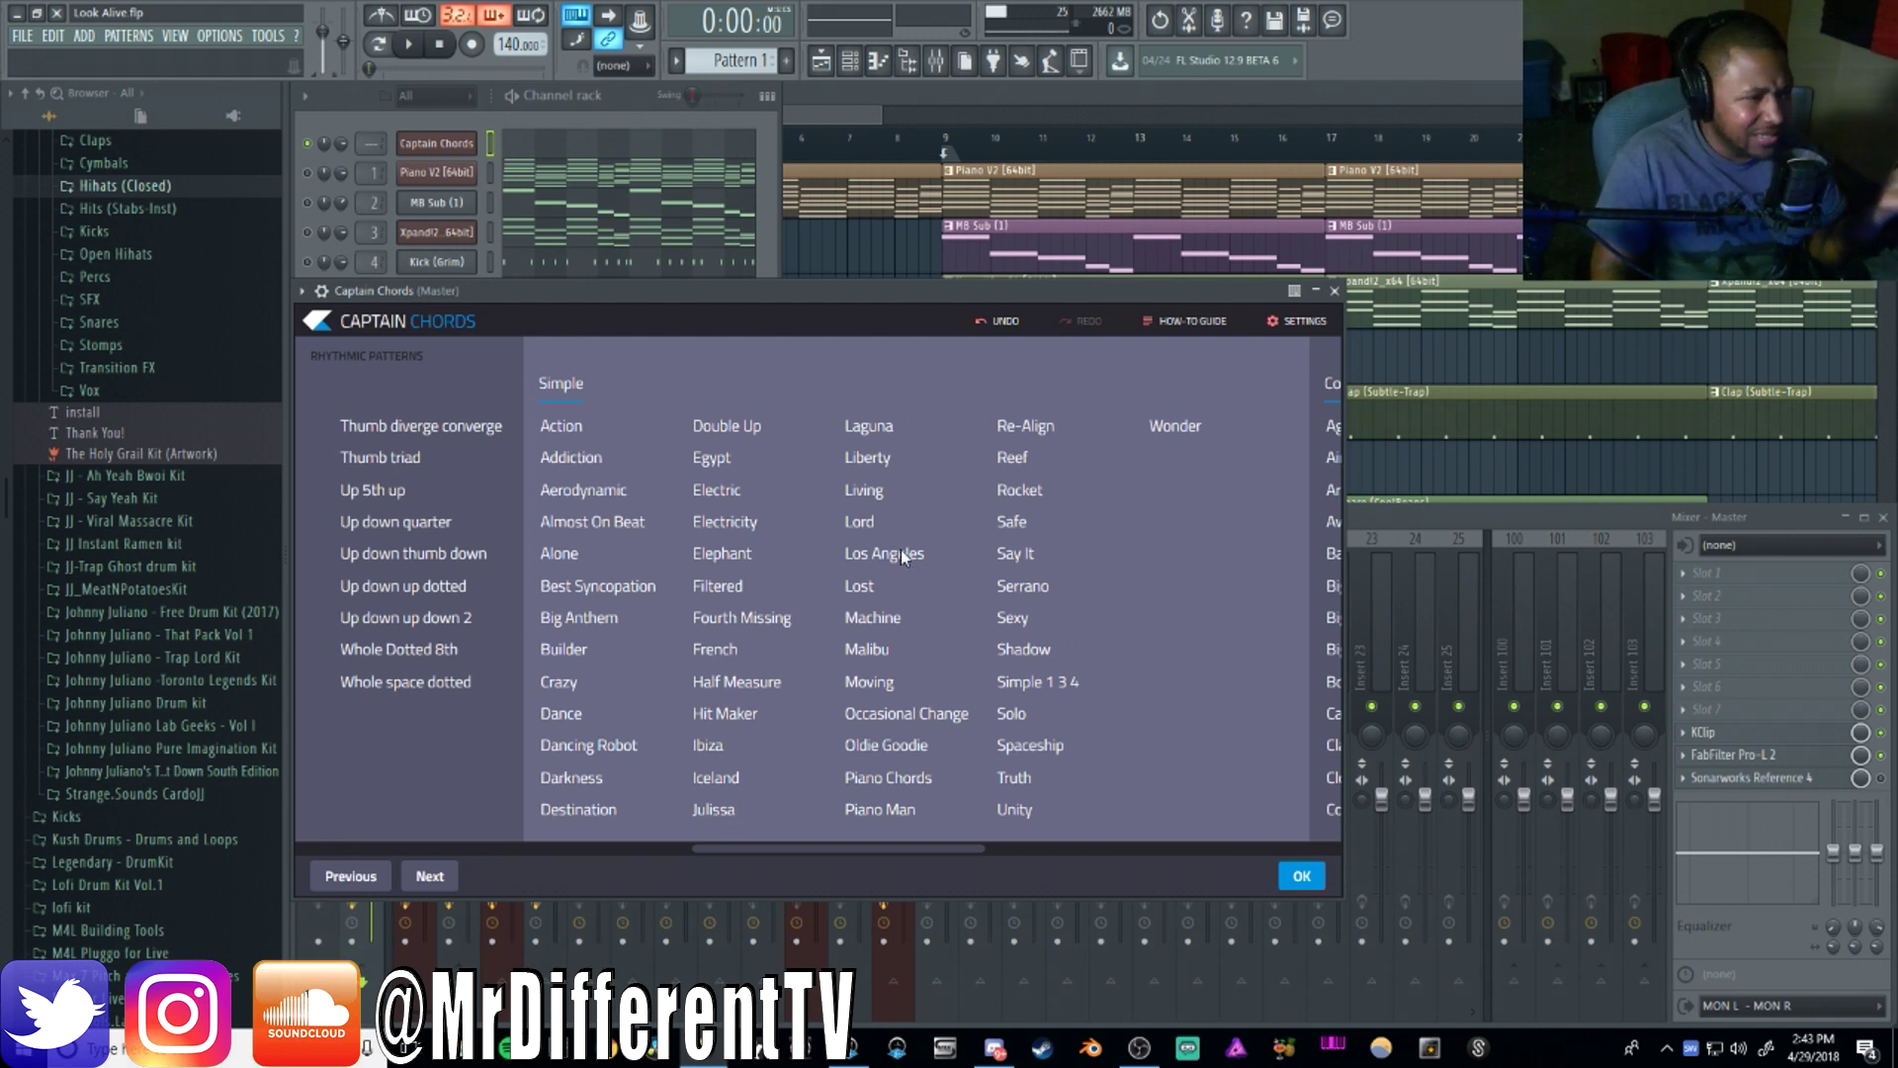
pyautogui.click(1014, 618)
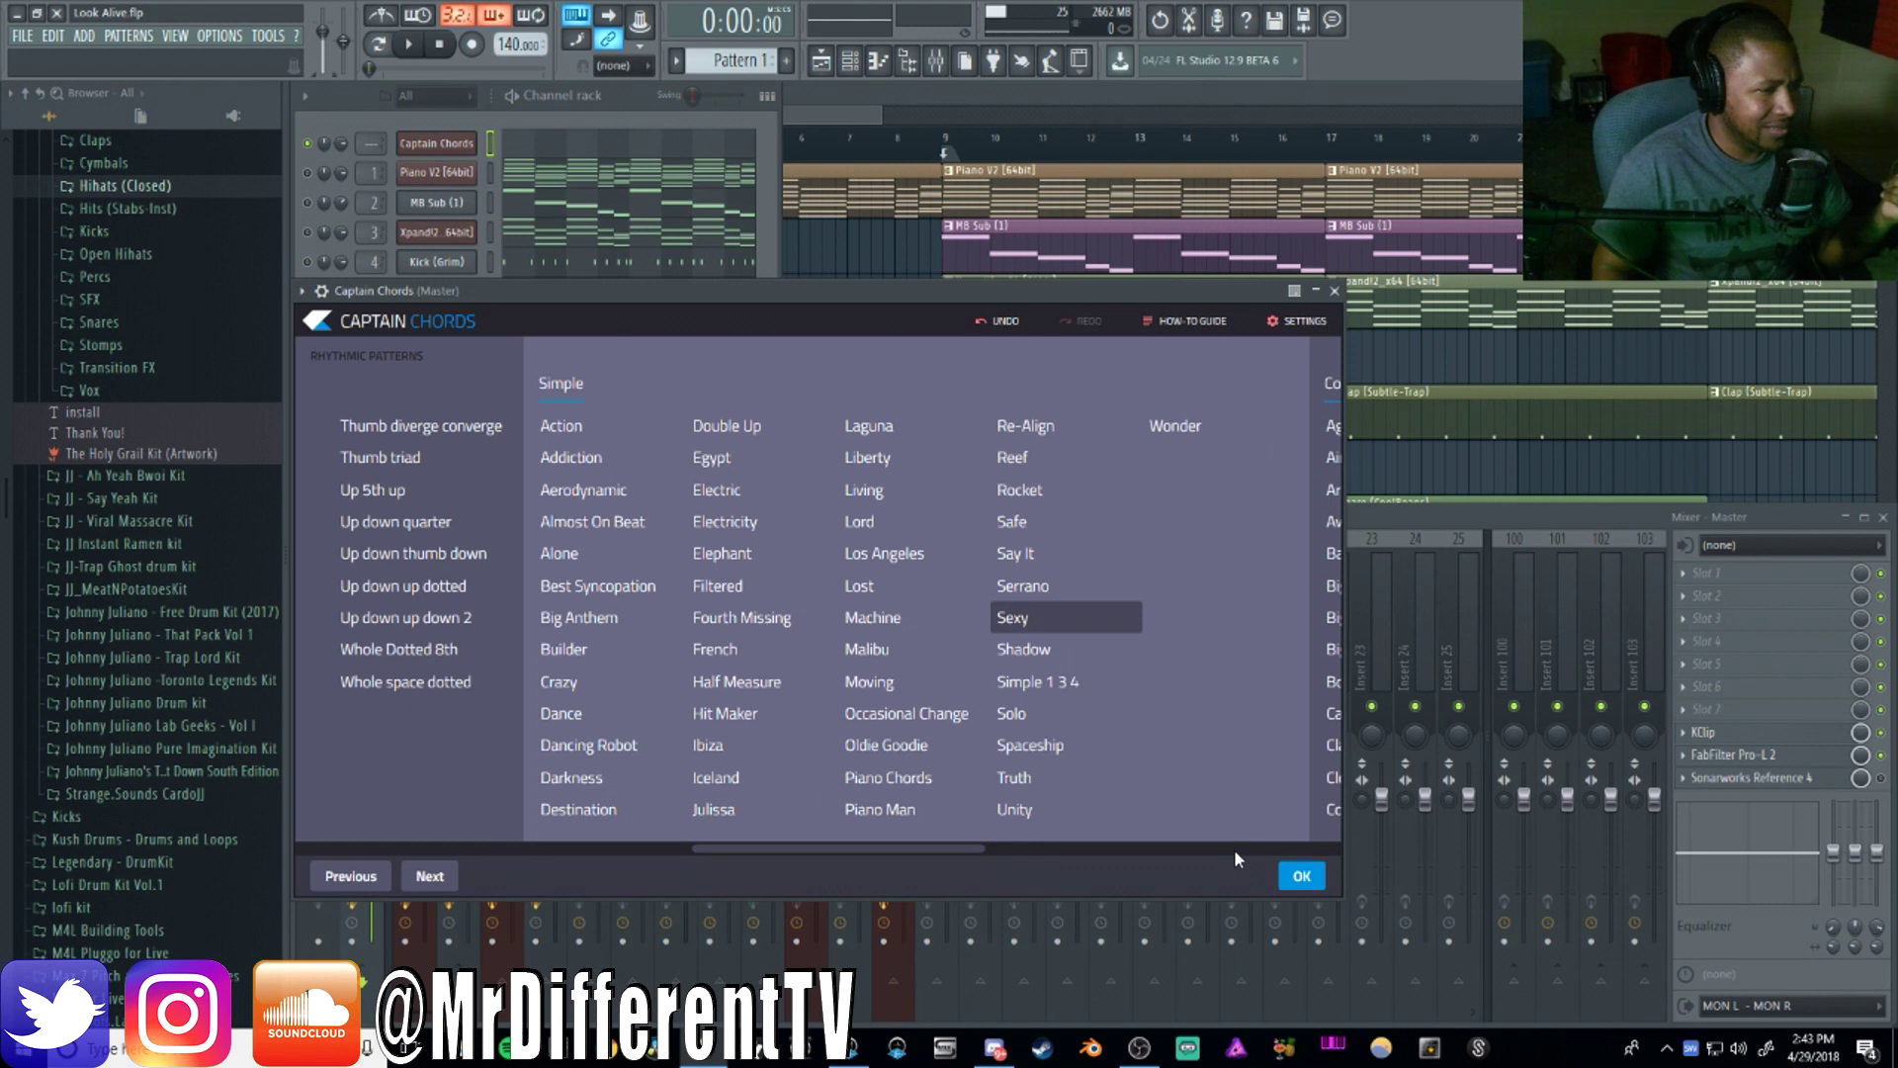
pyautogui.click(1301, 876)
pyautogui.press('space')
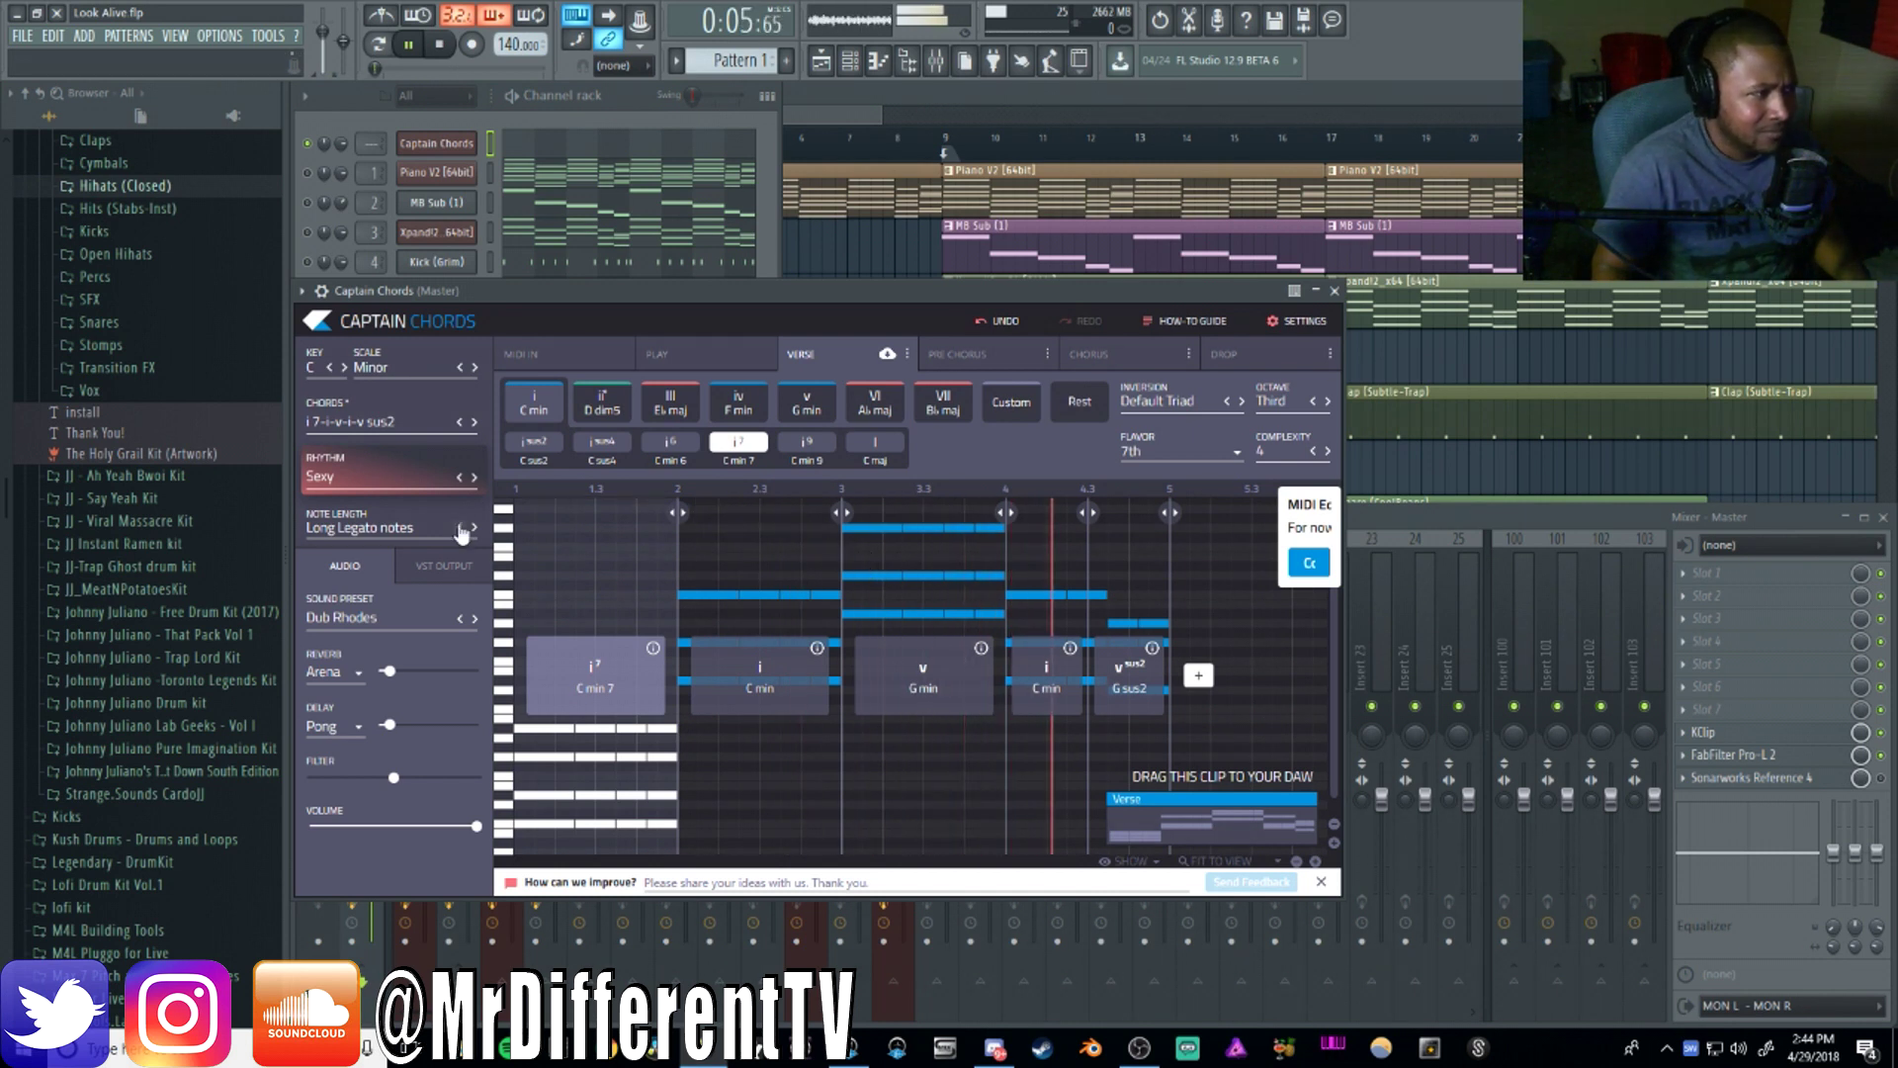
pyautogui.press('space')
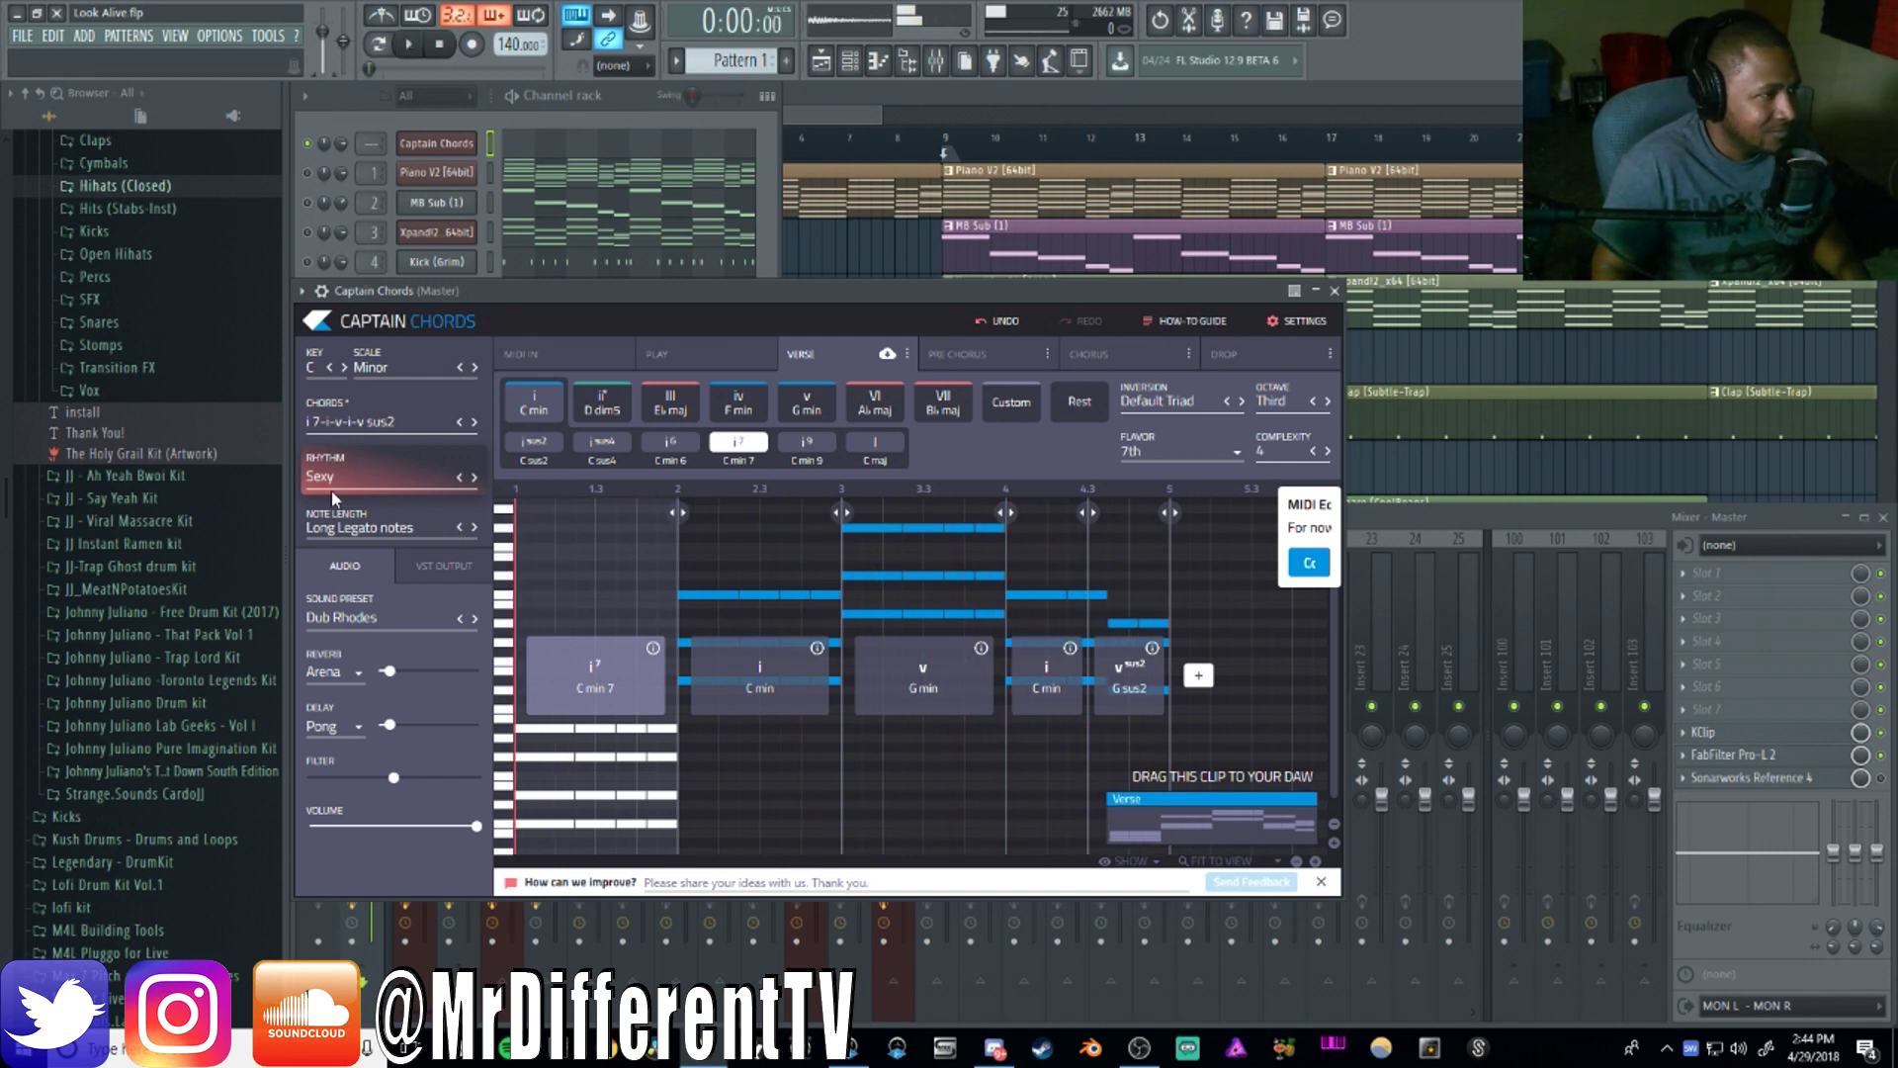
# Switch the Verse rhythm to the Simple pattern Electric and play it back
pyautogui.click(375, 488)
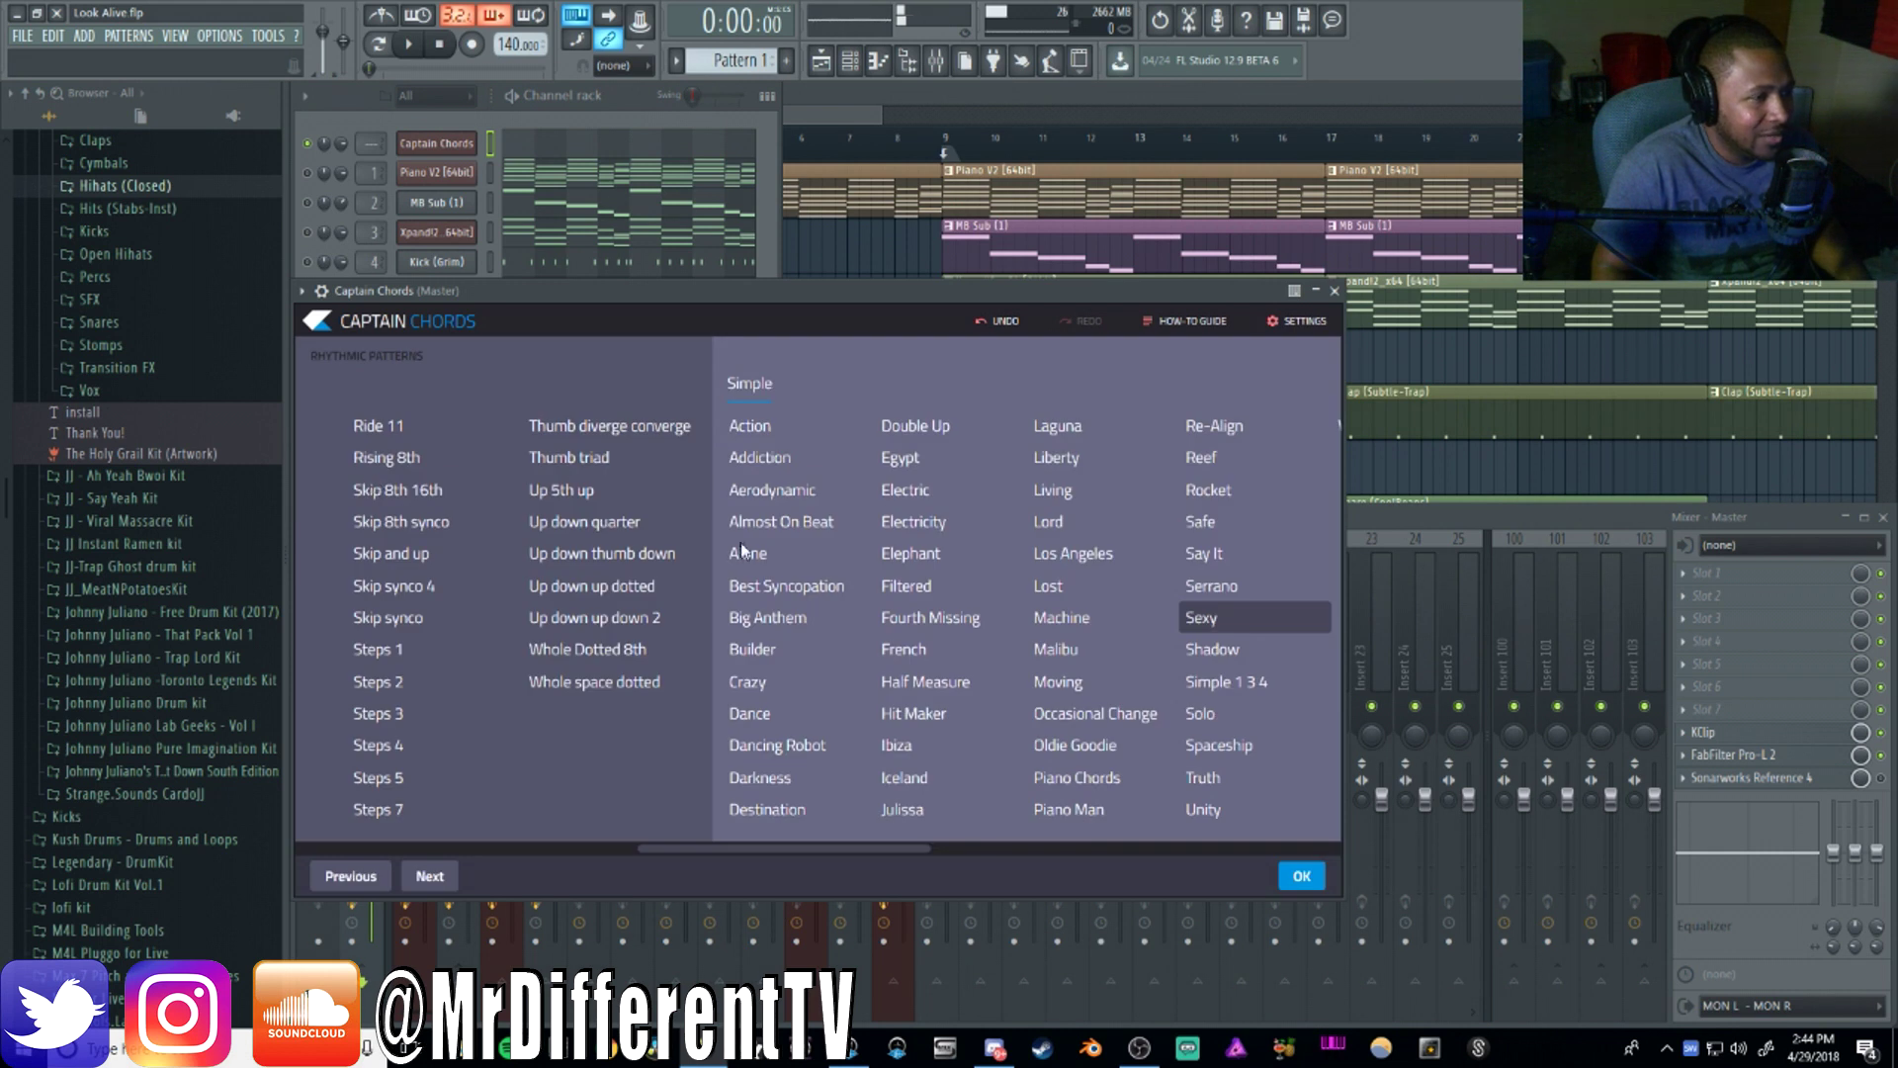
pyautogui.click(908, 494)
pyautogui.click(1301, 876)
pyautogui.press('space')
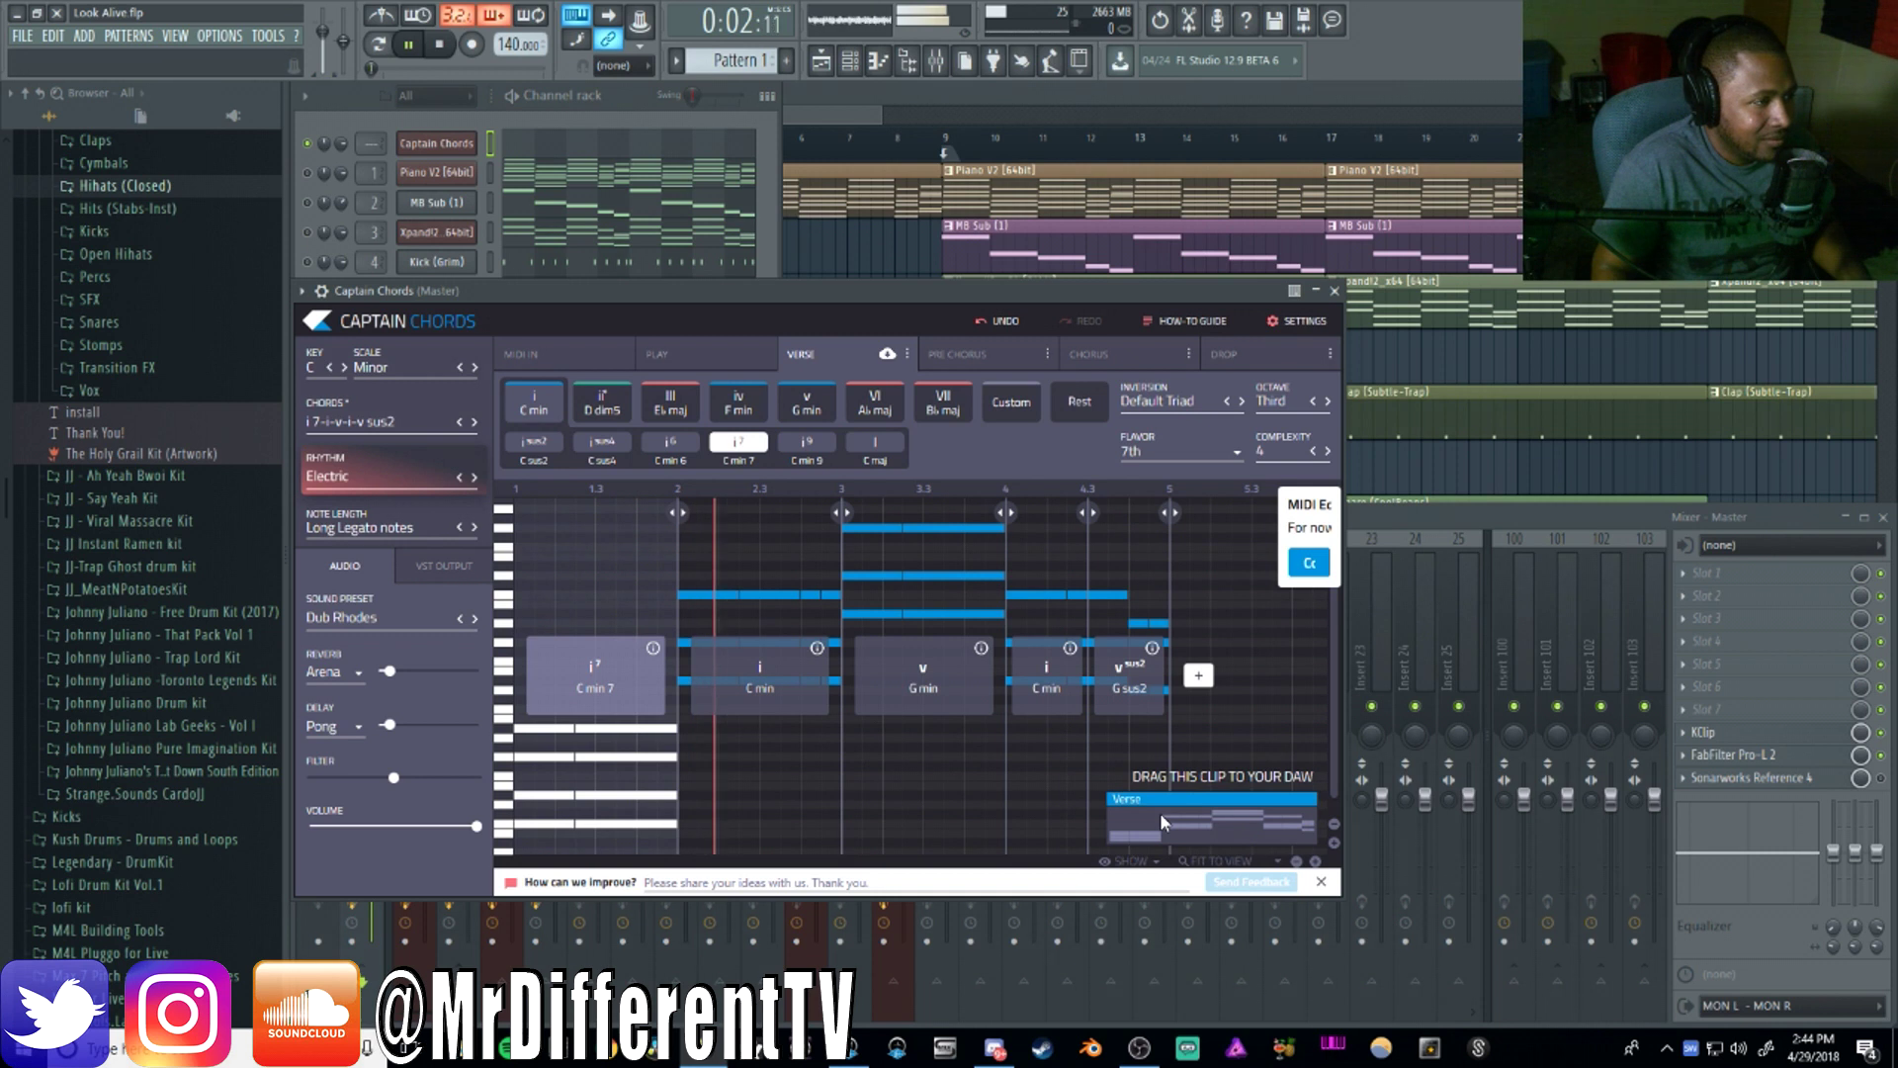
pyautogui.press('space')
# Switch the Verse rhythm to the Complex pattern Glide and play it back
pyautogui.click(375, 480)
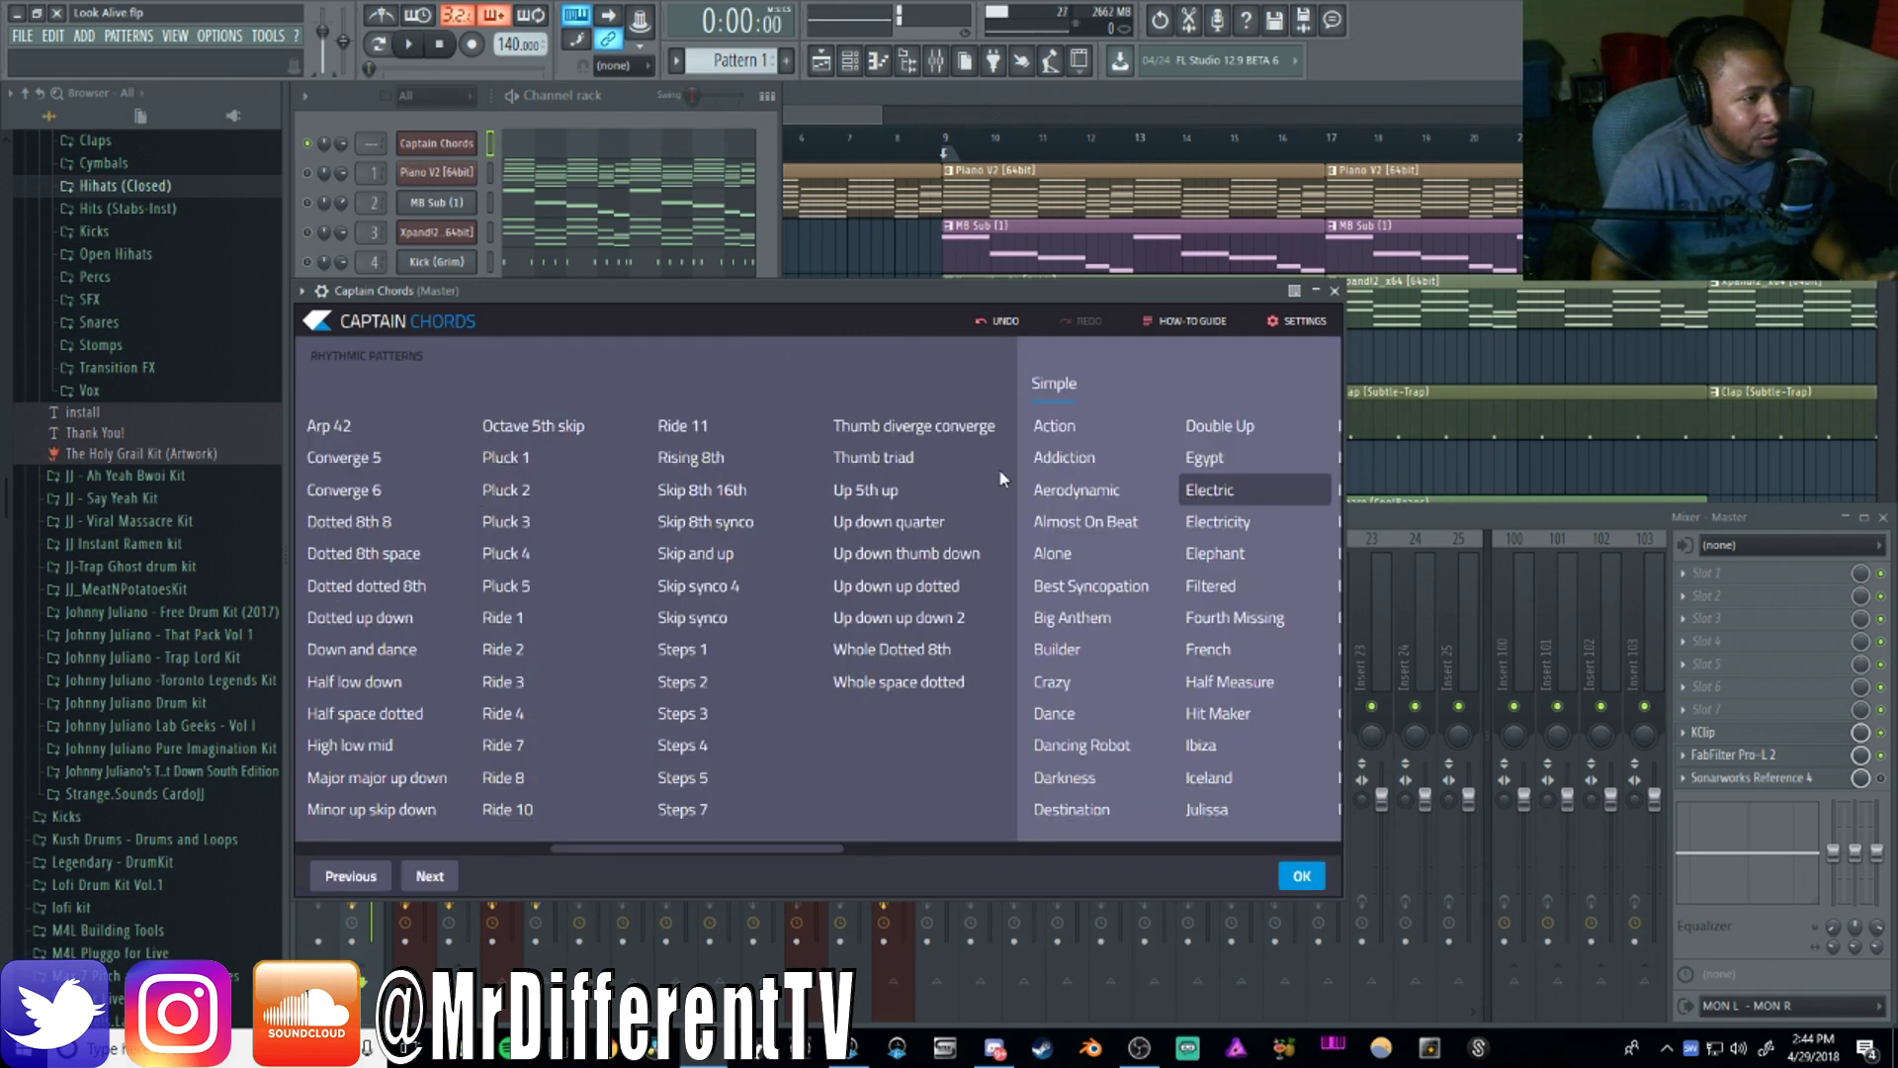
pyautogui.moveTo(803, 848); pyautogui.dragTo(1139, 801)
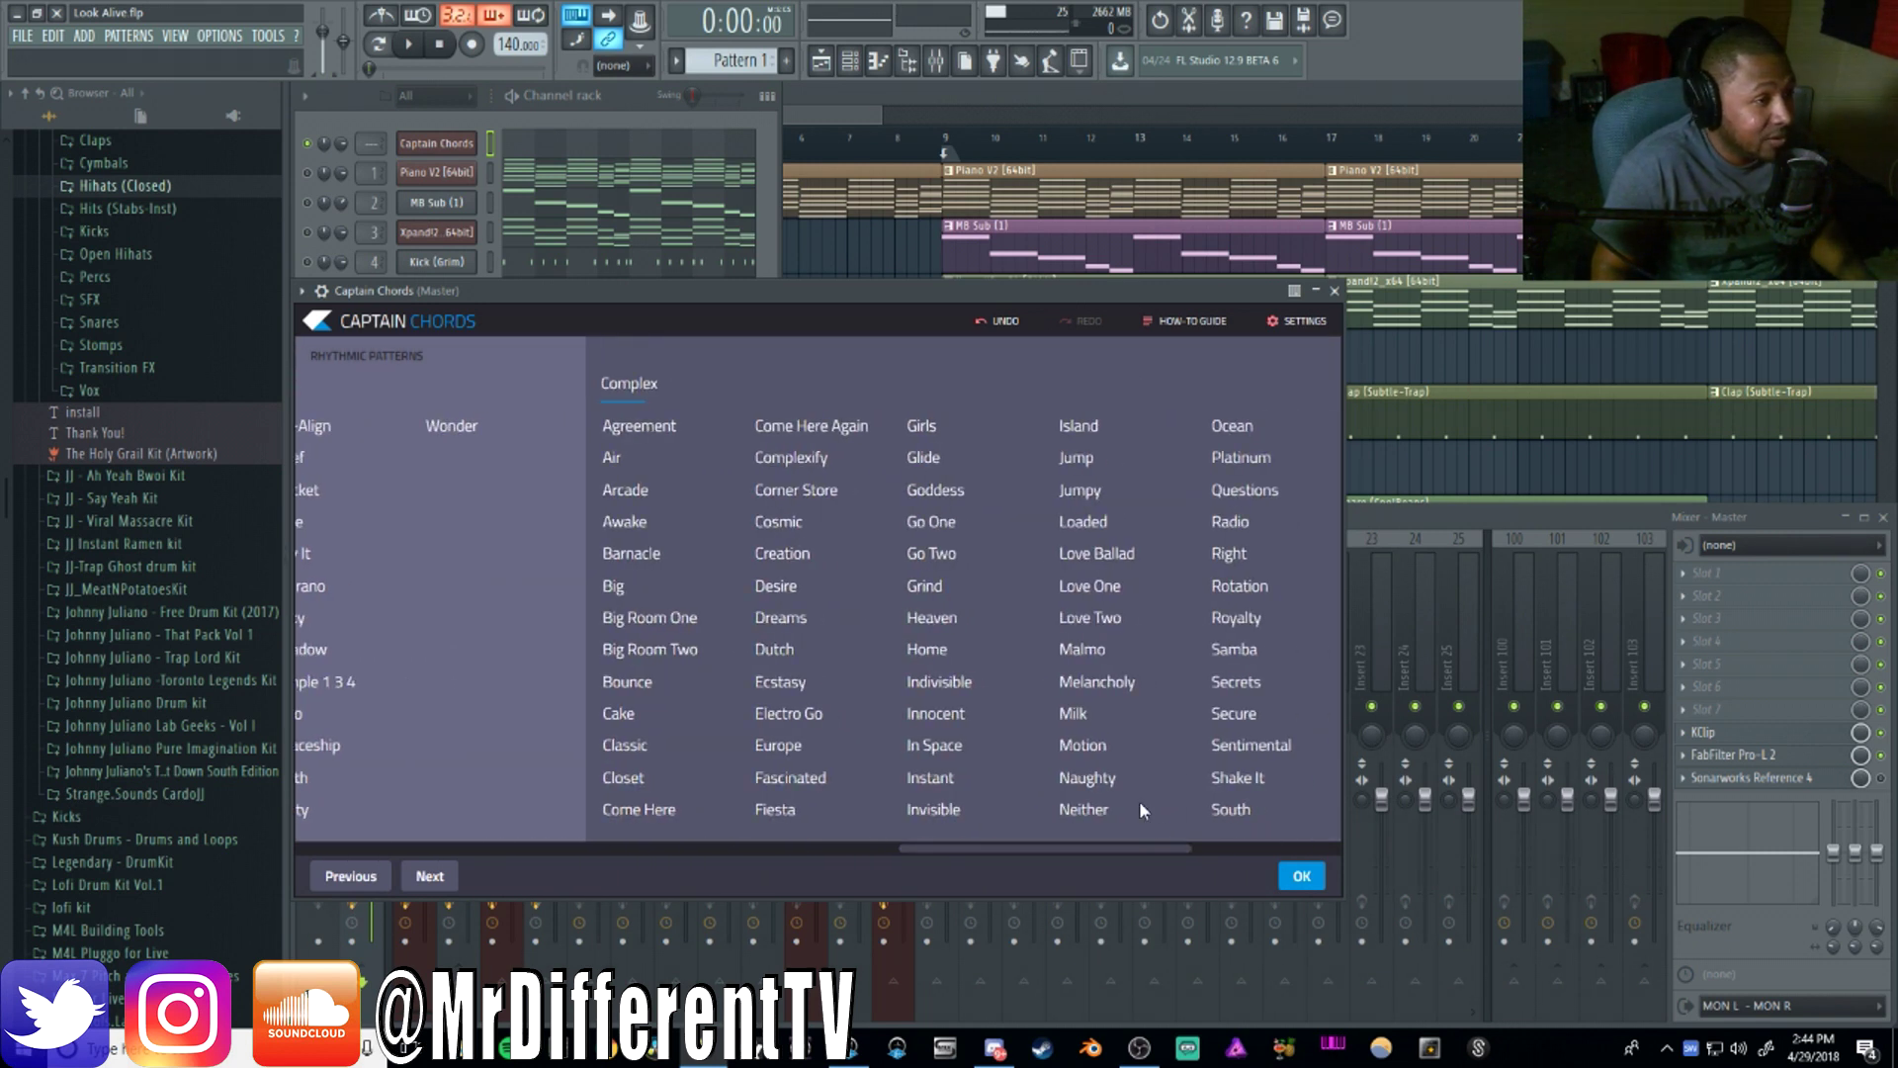
pyautogui.click(926, 457)
pyautogui.click(1303, 876)
pyautogui.press('space')
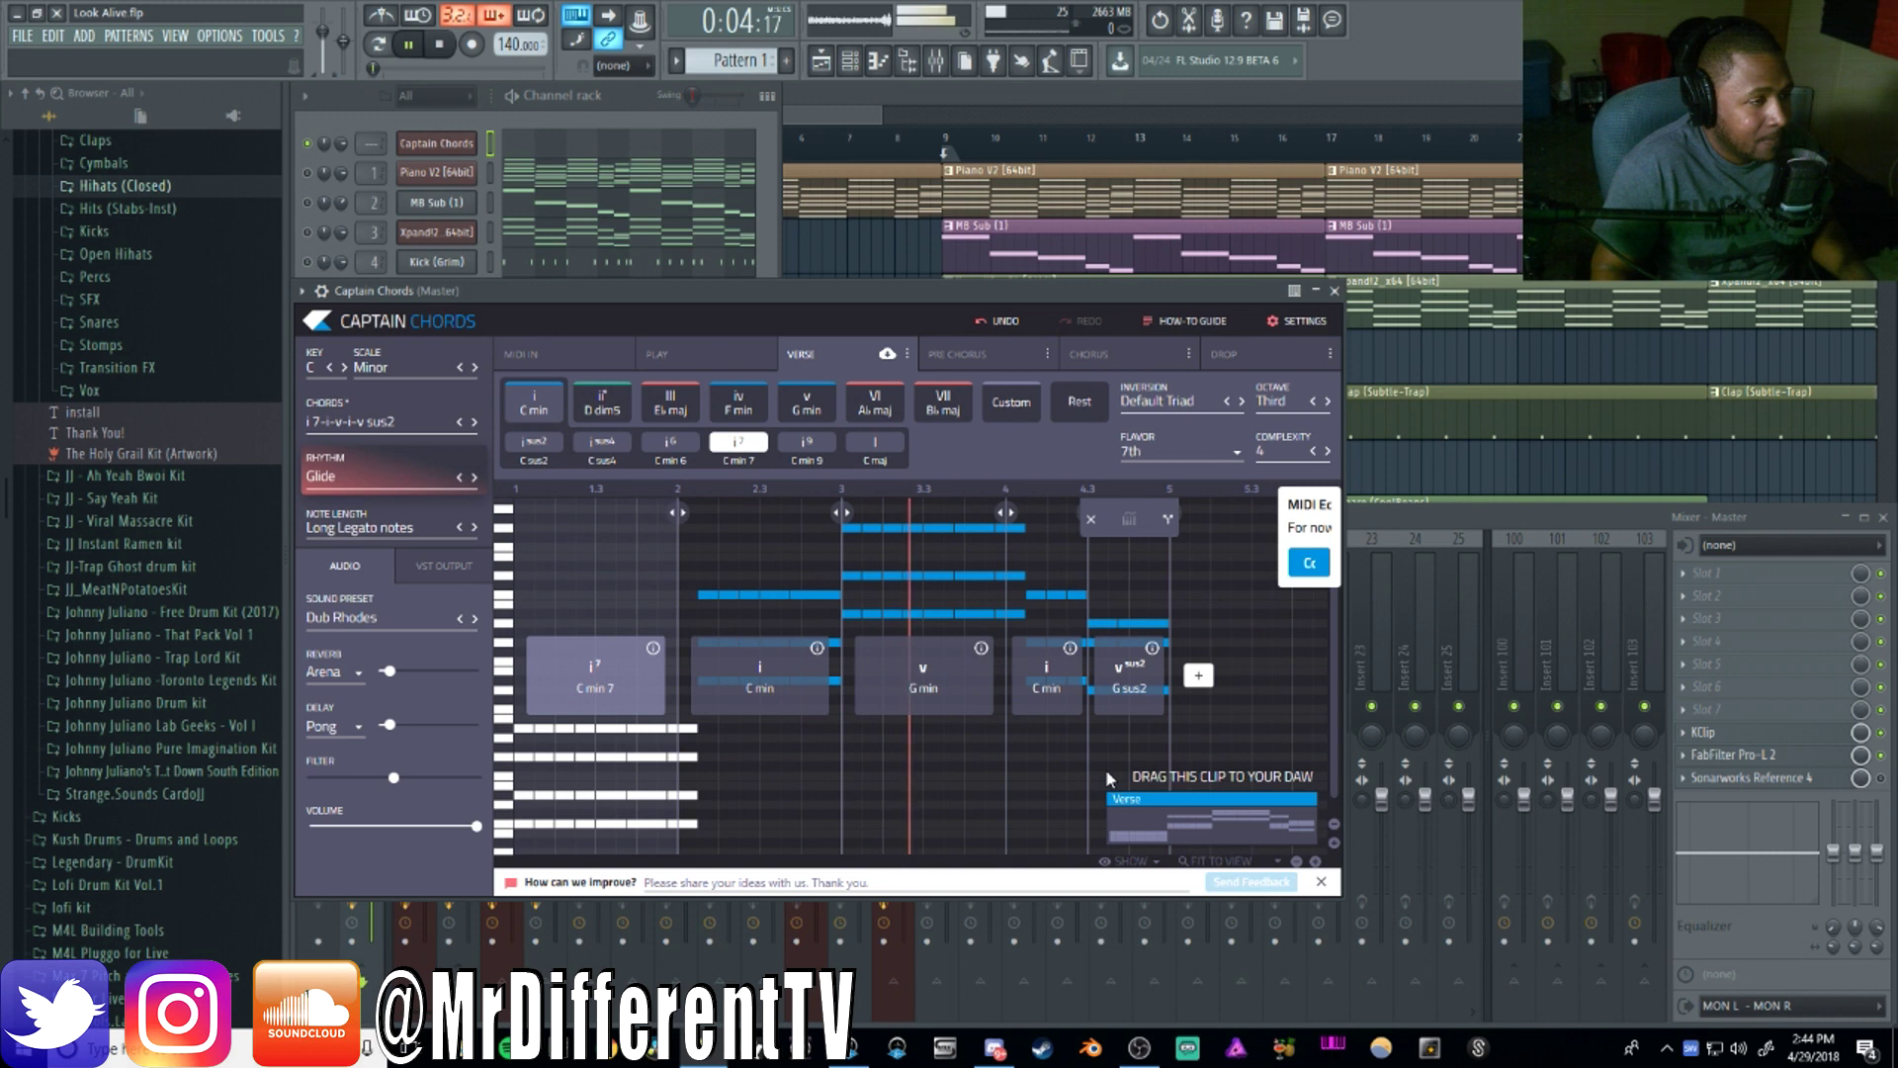
pyautogui.press('space')
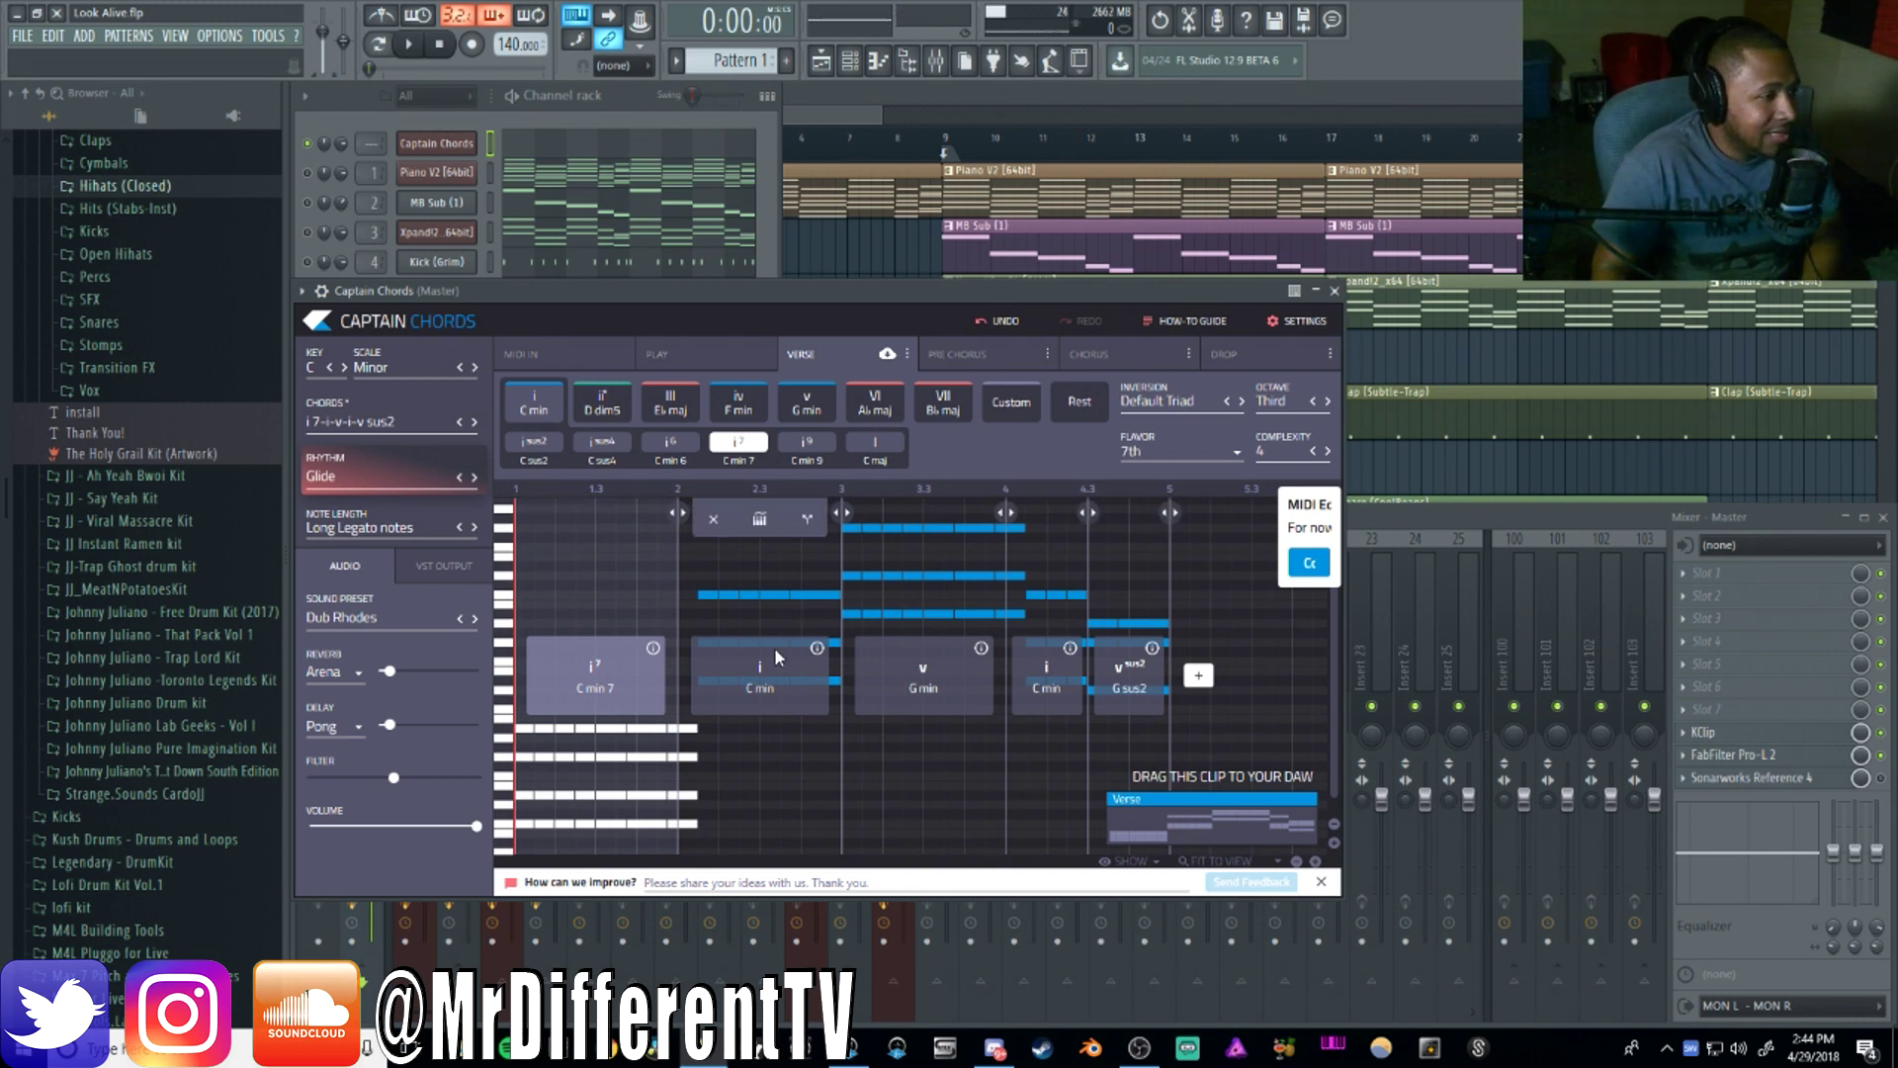
# Change the first Verse chord to ii° (D dim5)
pyautogui.click(761, 673)
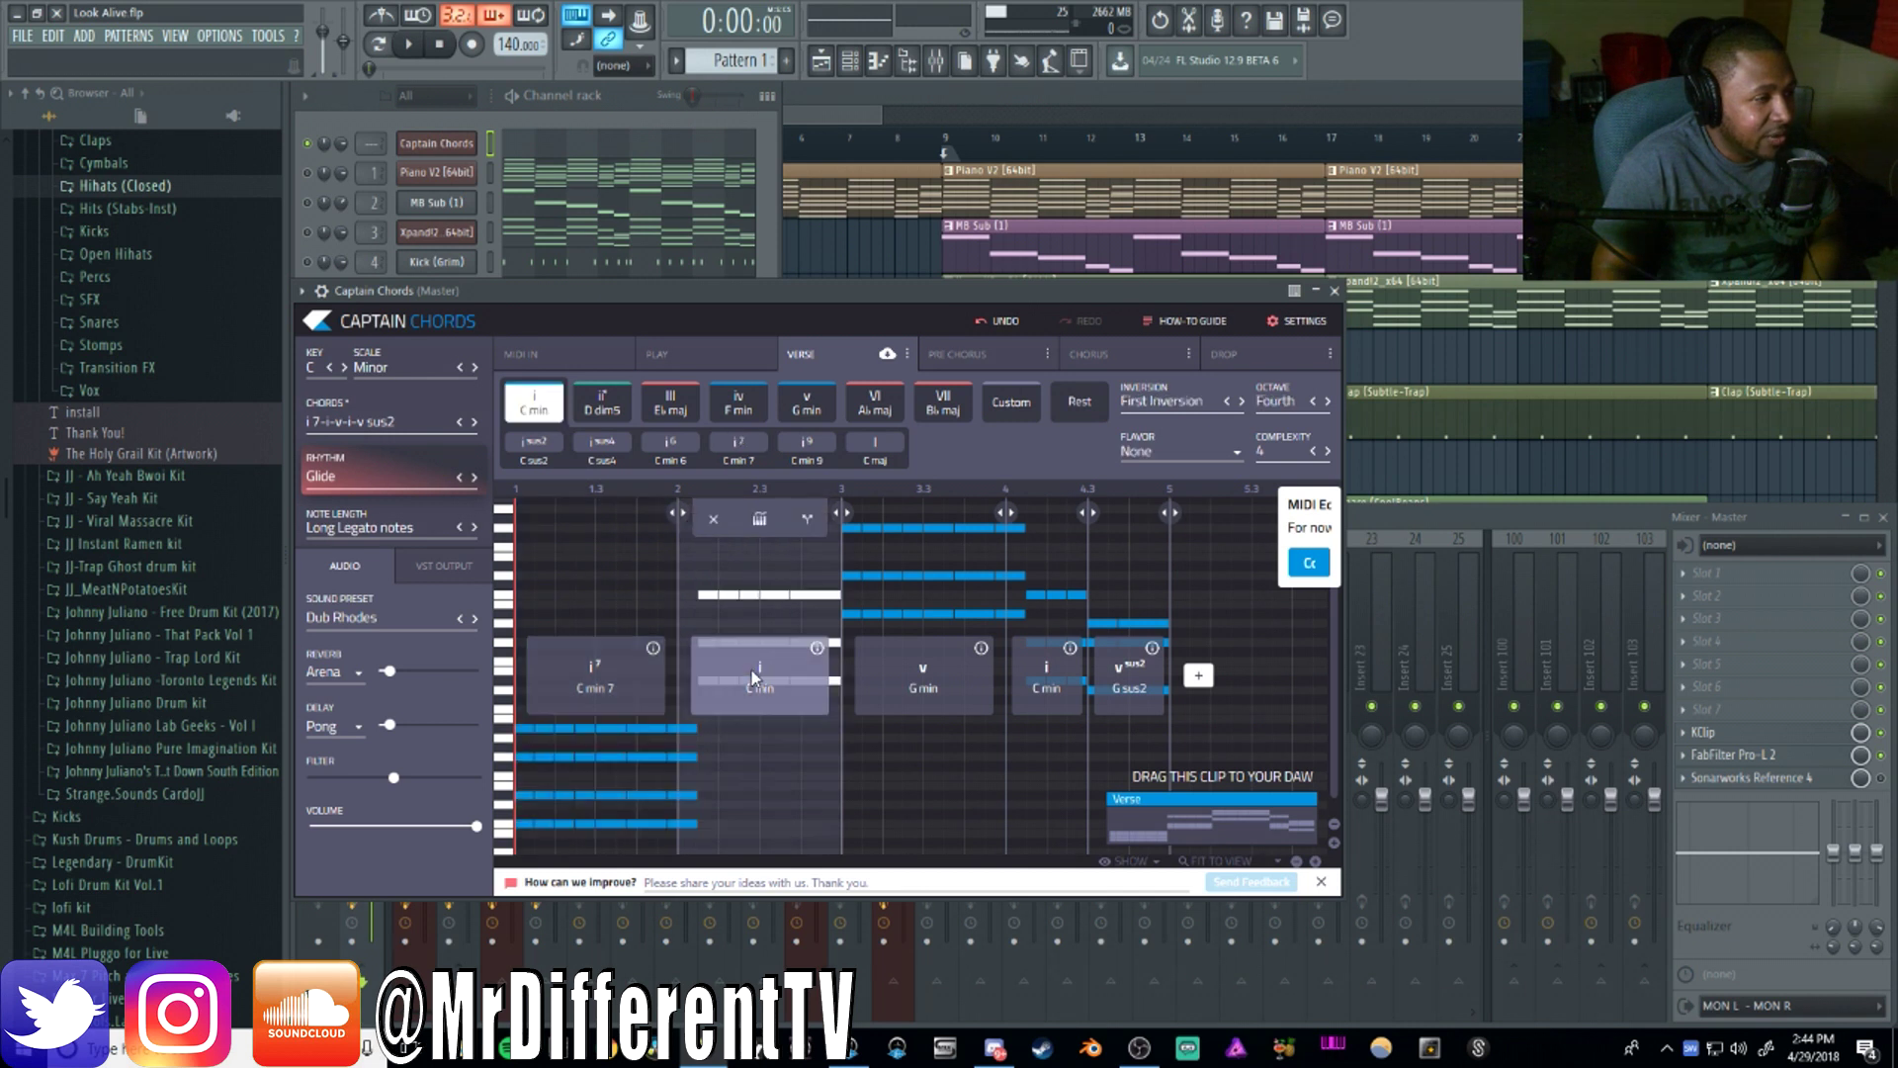
pyautogui.click(613, 679)
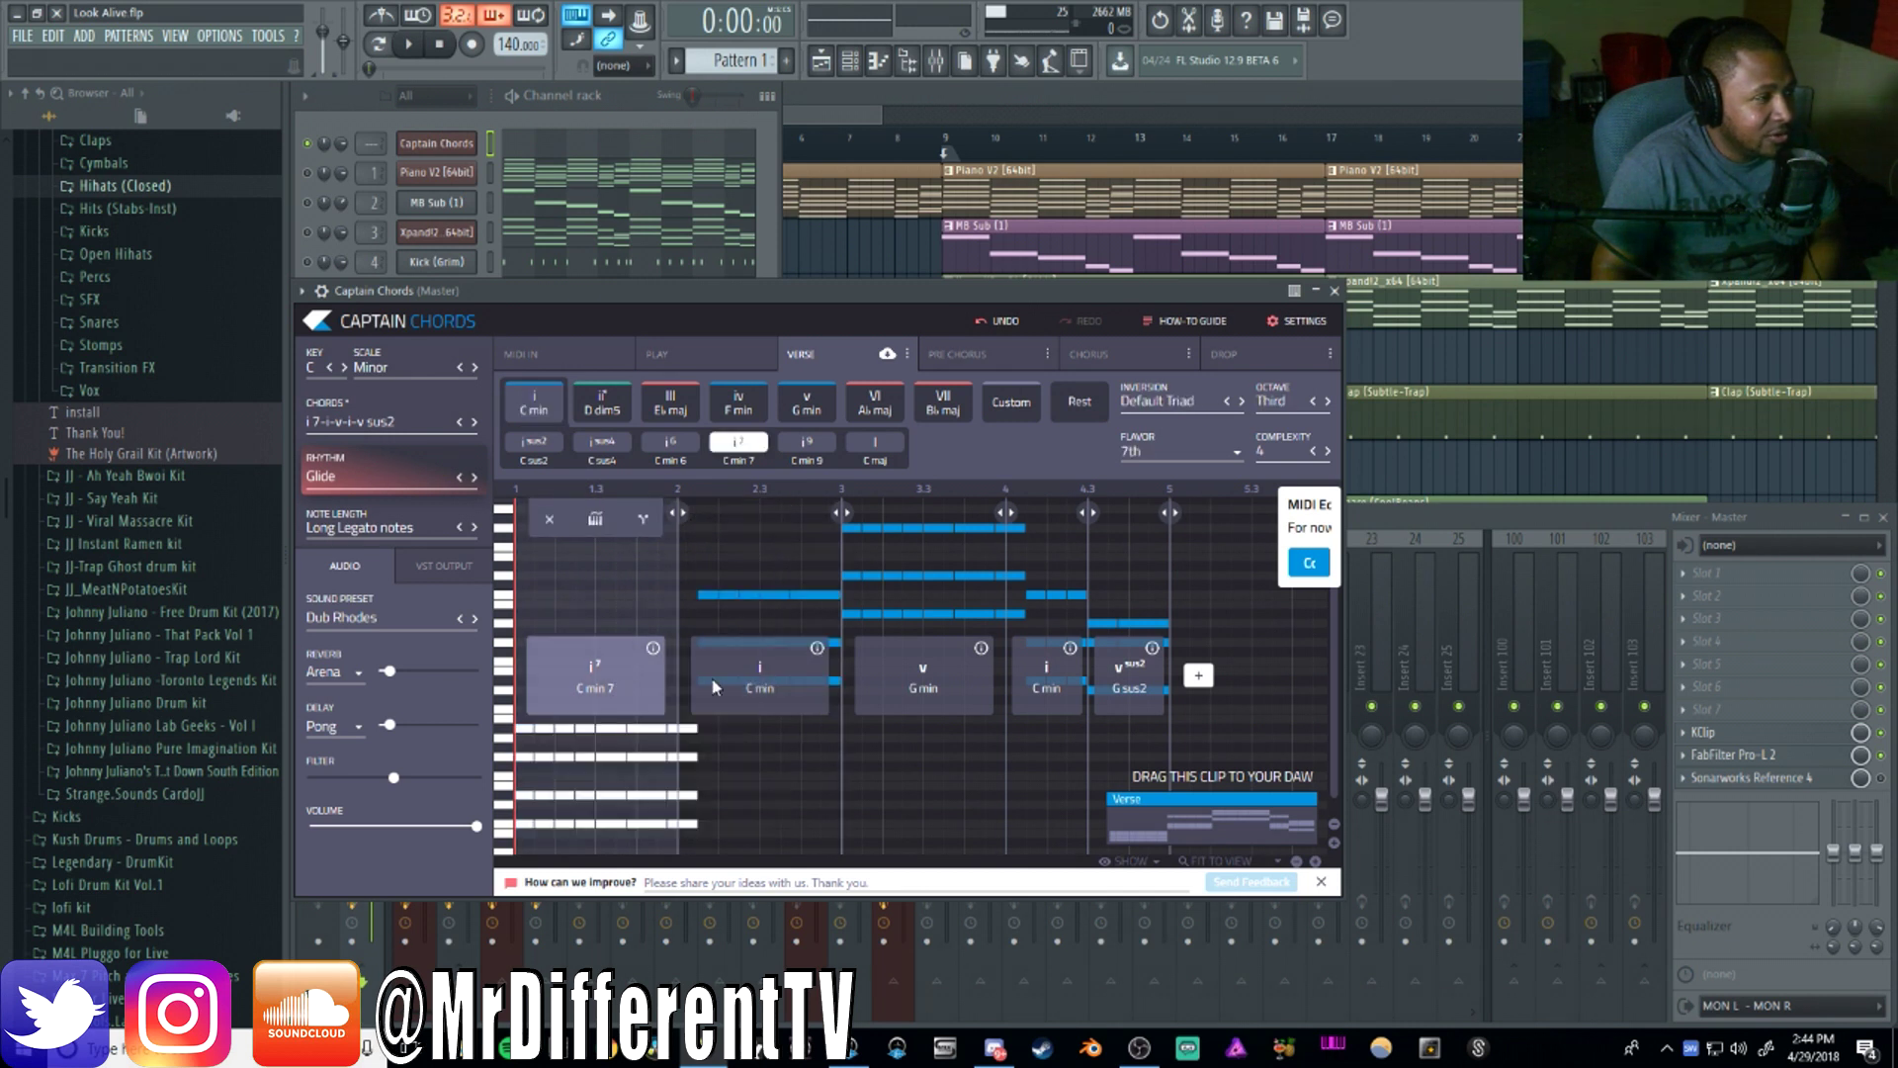
pyautogui.click(612, 409)
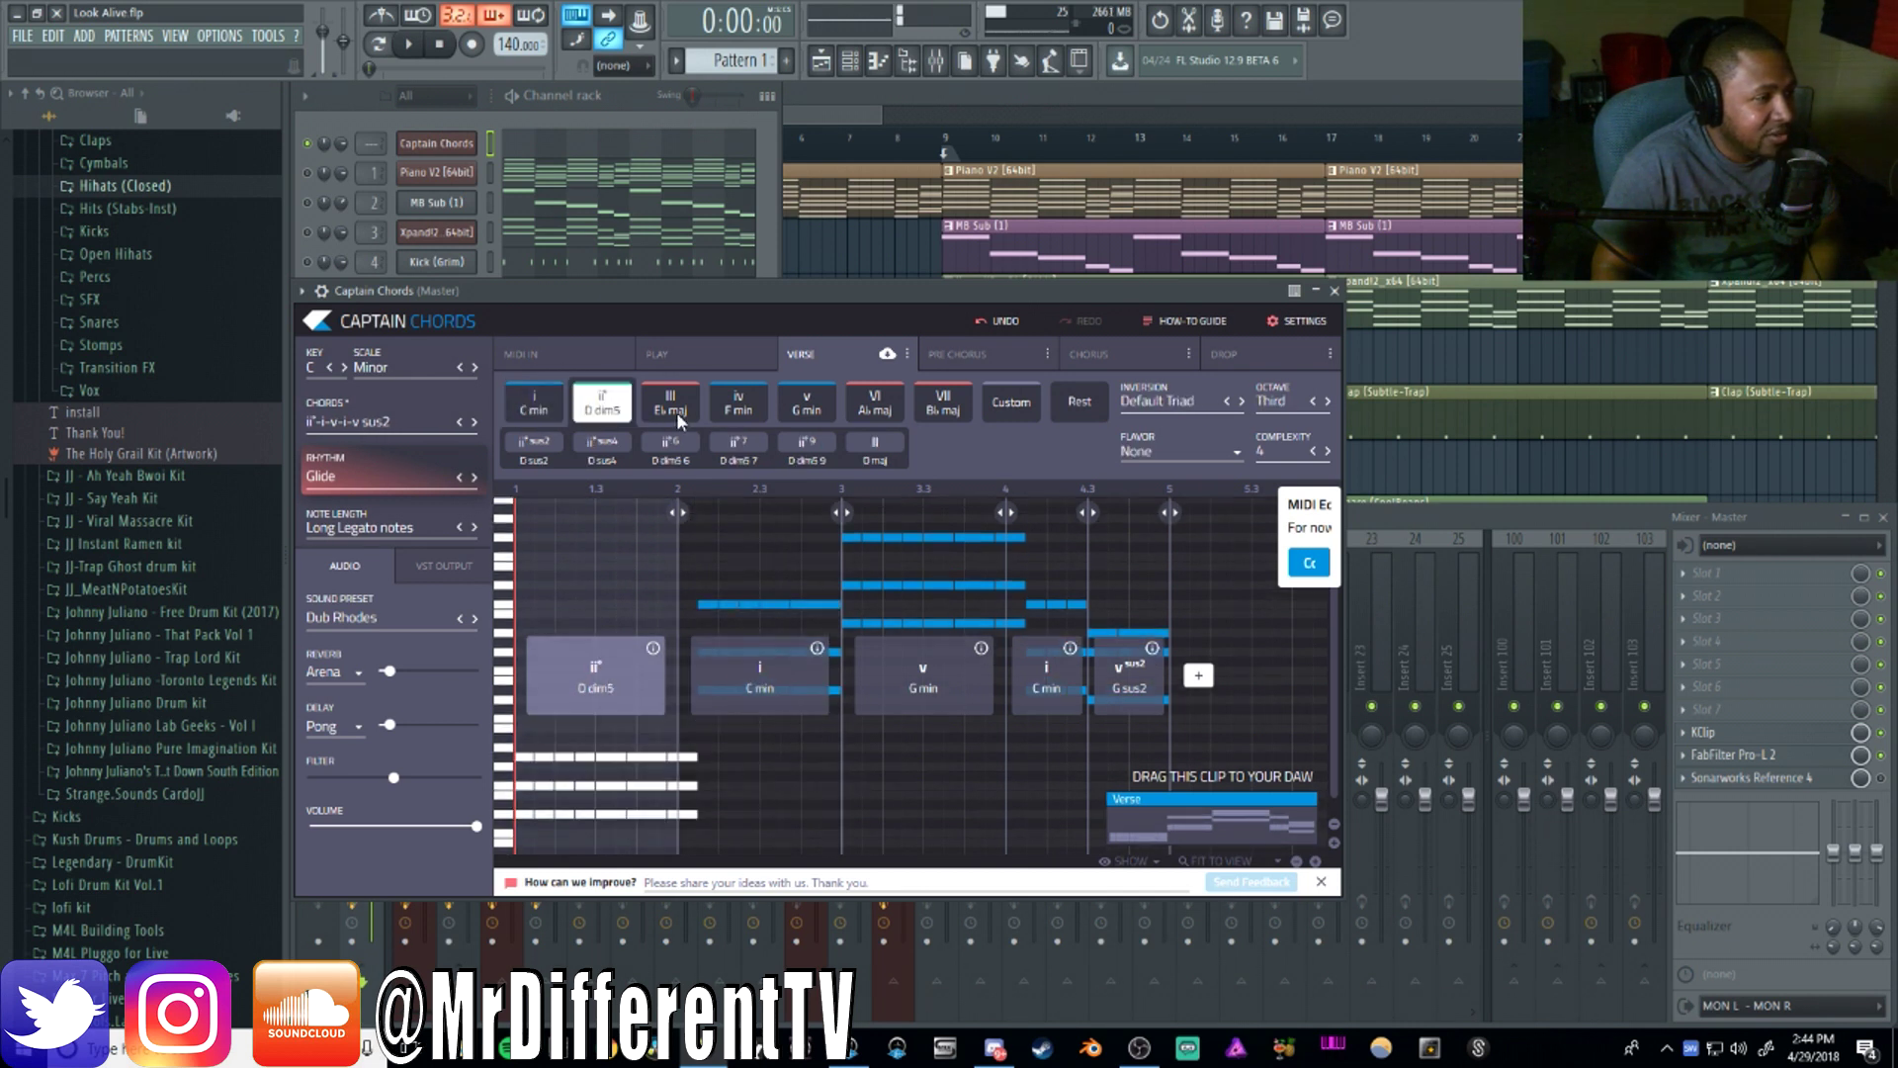
# Look through the rhythmic patterns from the New category to the Basic category, keeping the current pattern
pyautogui.click(411, 483)
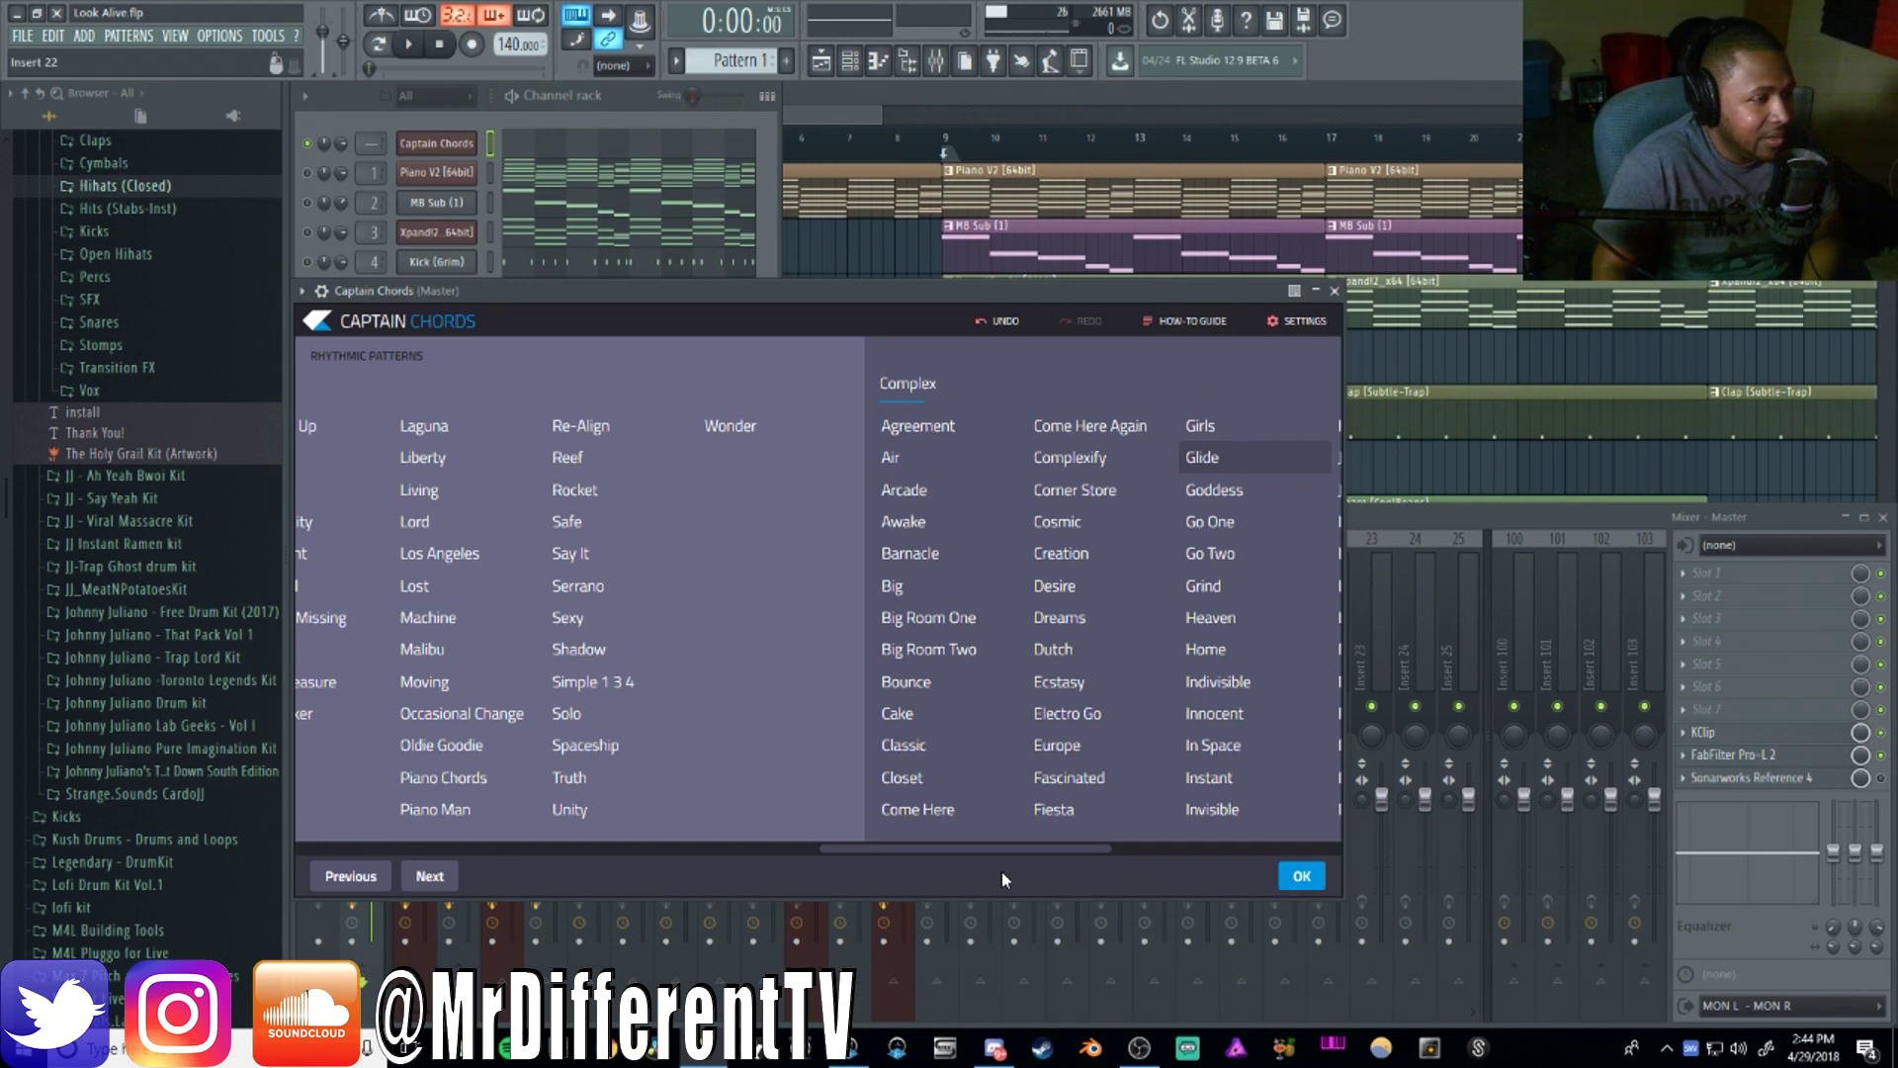
pyautogui.moveTo(1003, 849); pyautogui.dragTo(382, 822)
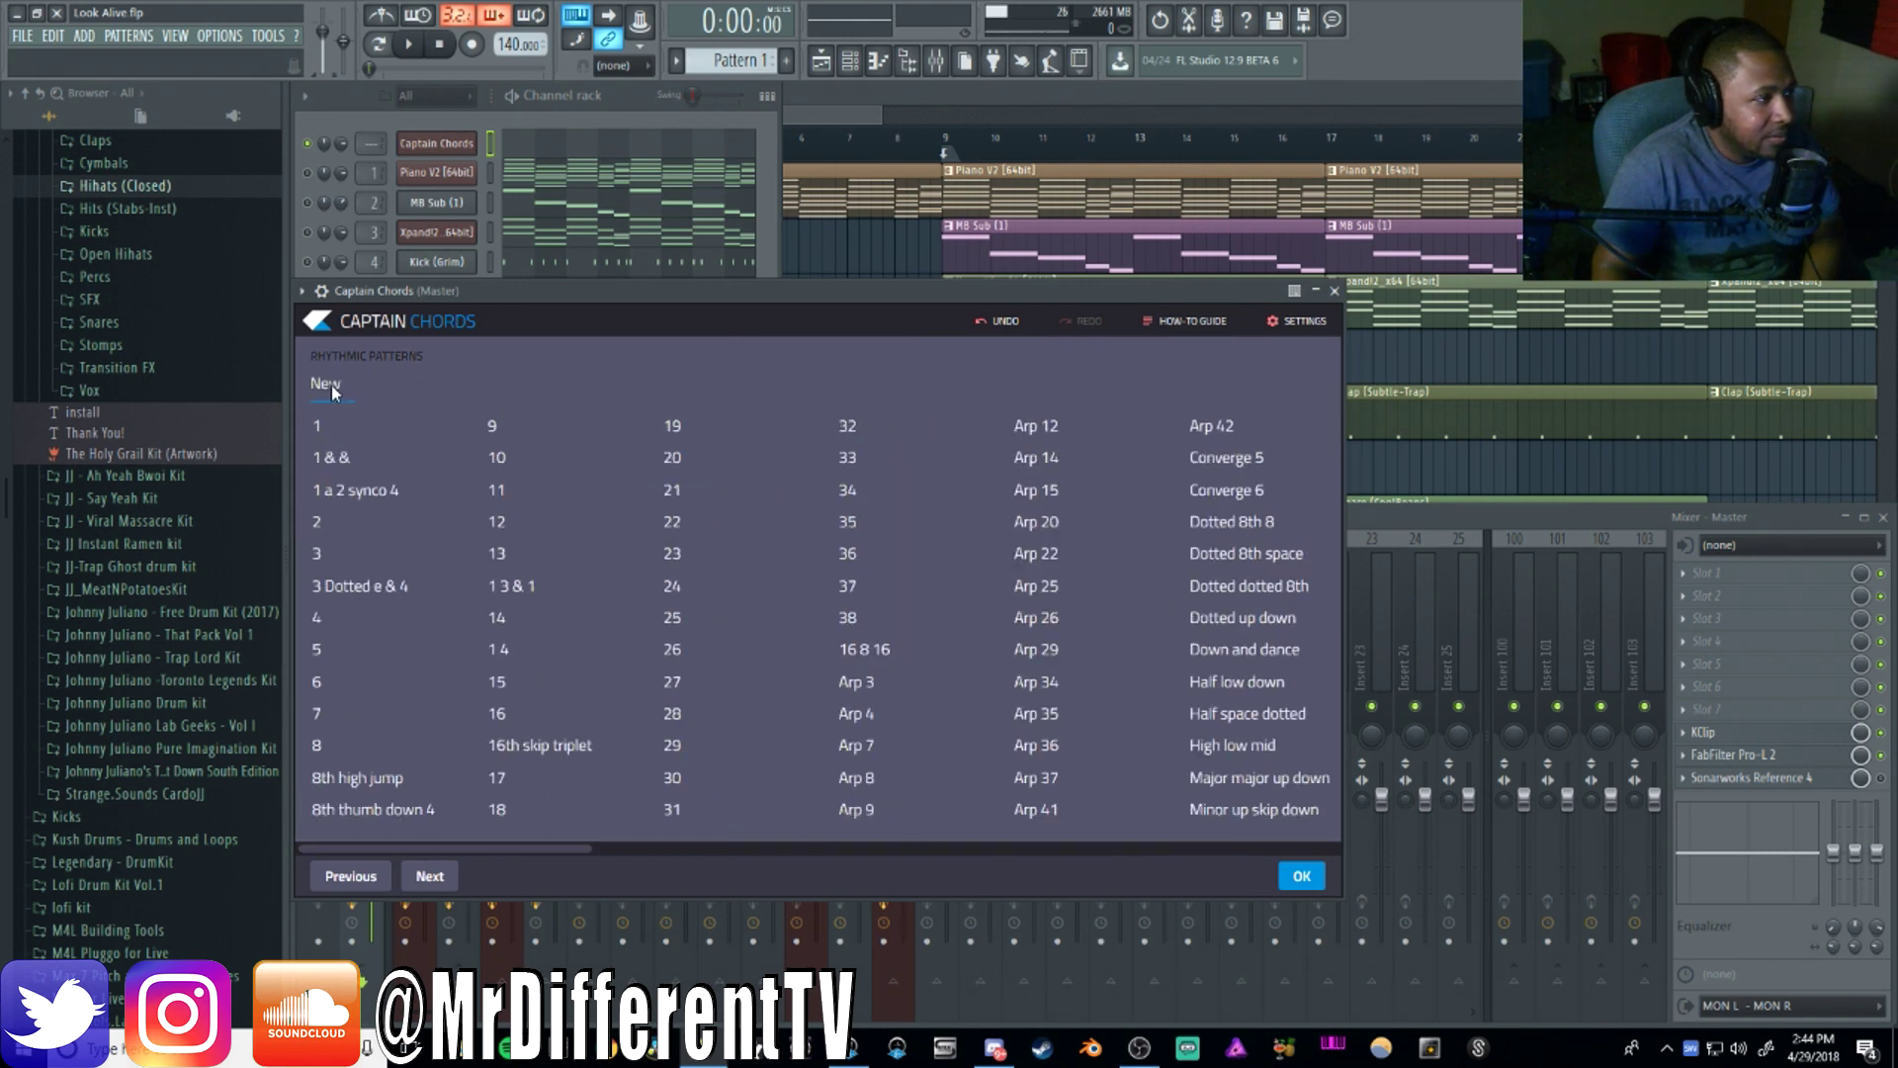
pyautogui.moveTo(512, 852); pyautogui.dragTo(1263, 830)
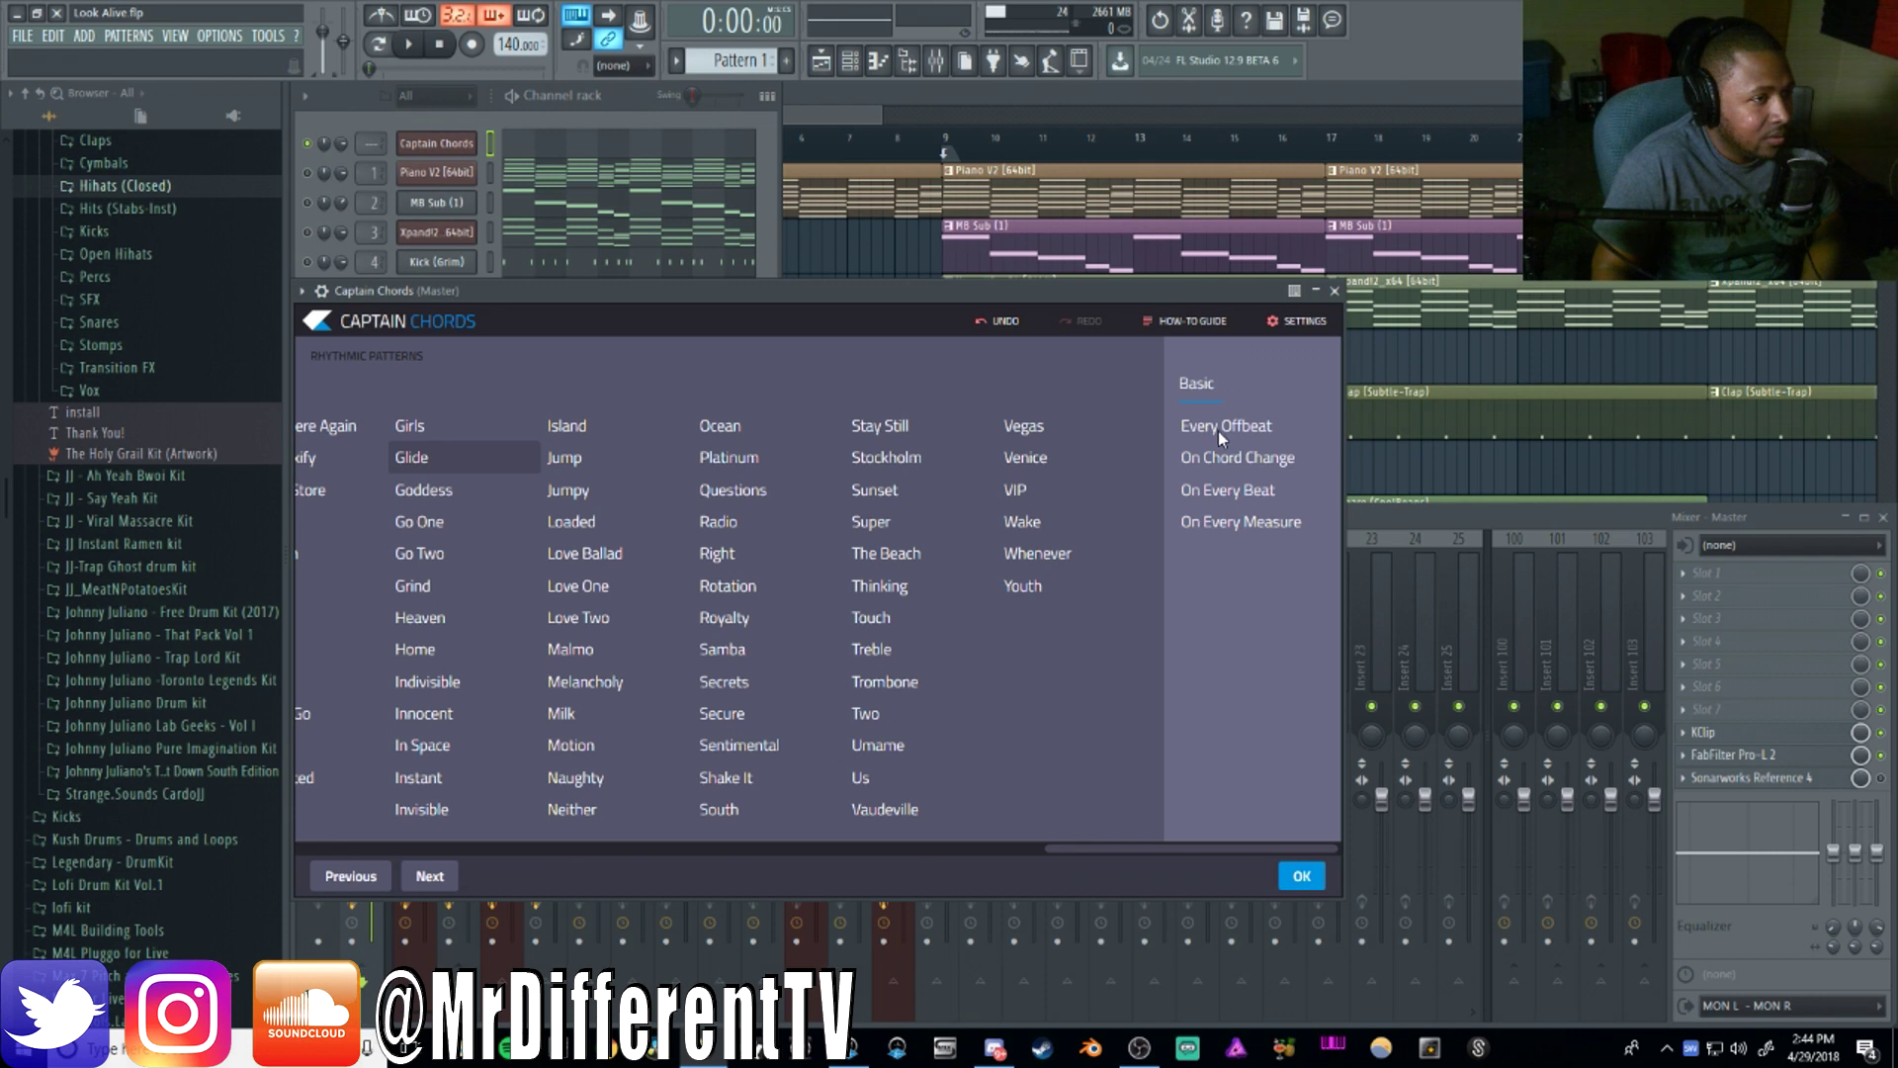
pyautogui.click(1303, 876)
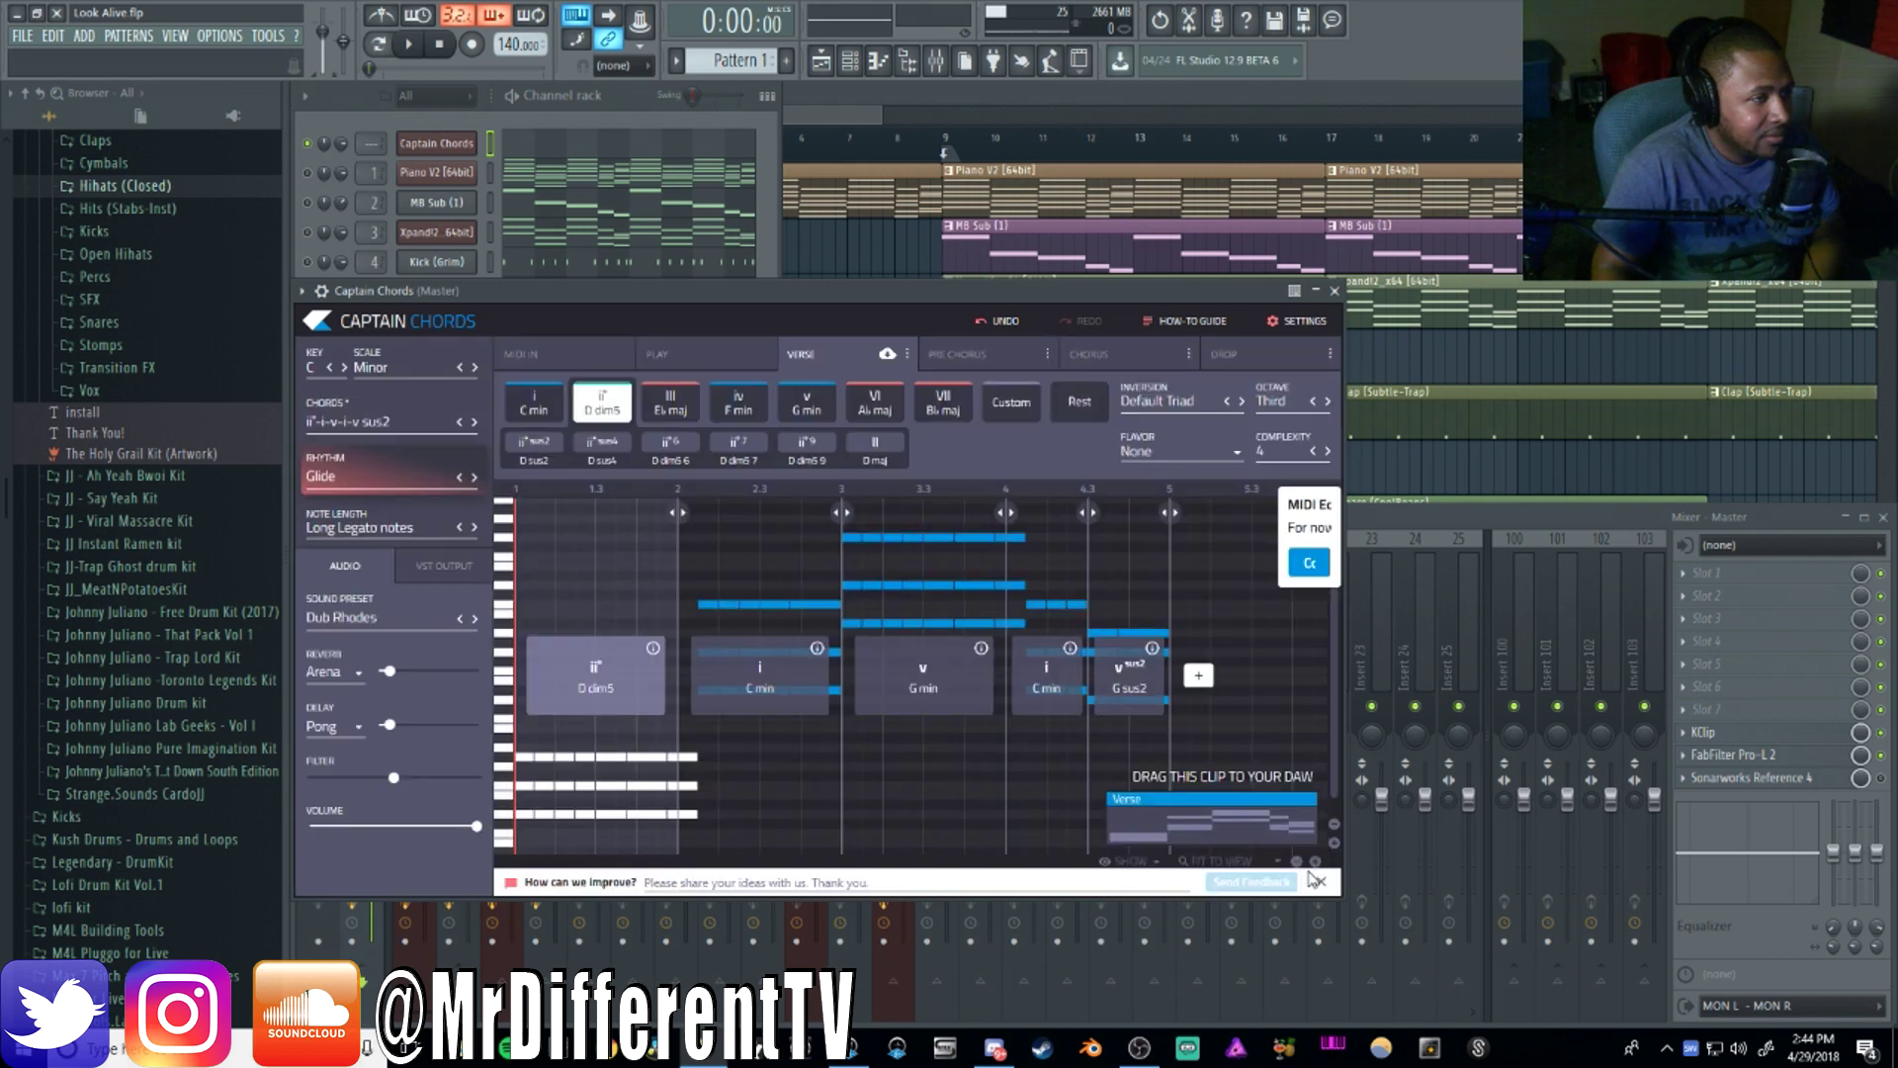
# Set the Verse rhythm to the Basic pattern On Every Beat
pyautogui.click(390, 480)
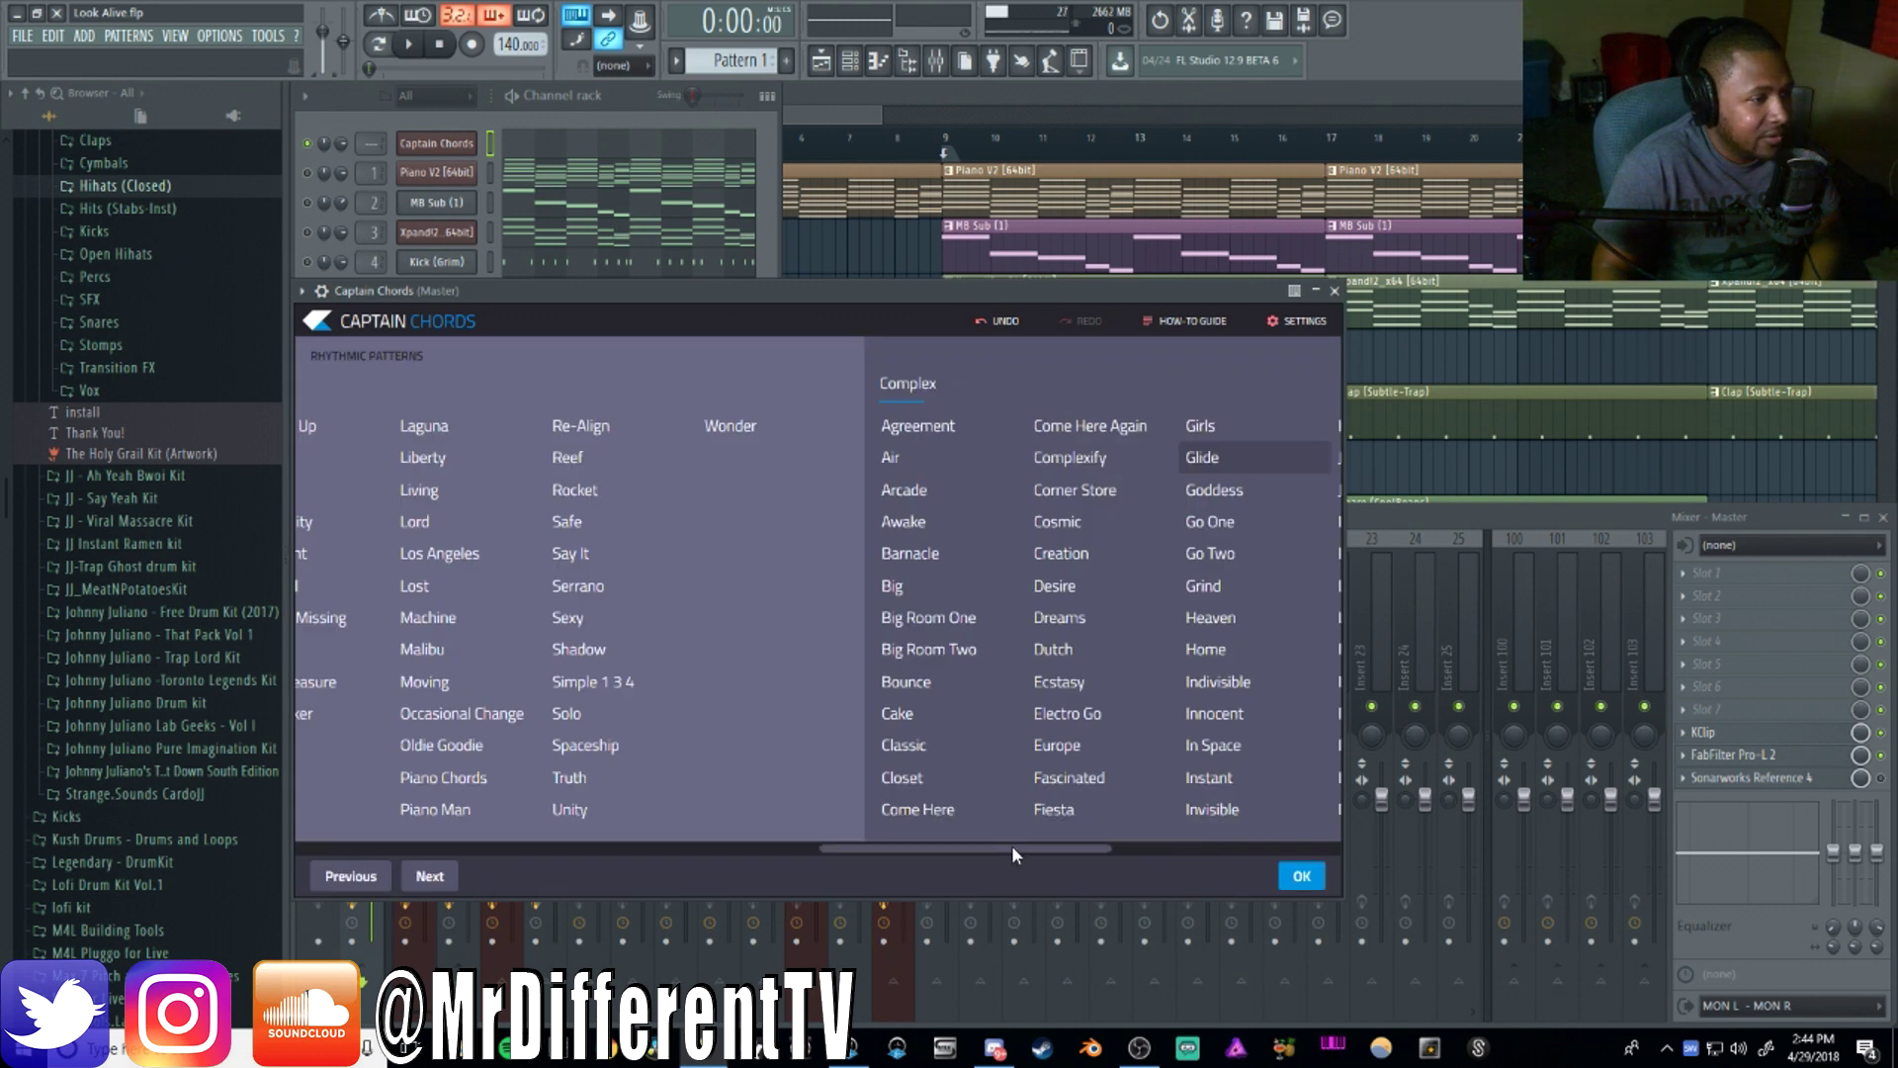
pyautogui.moveTo(1012, 844); pyautogui.dragTo(1306, 830)
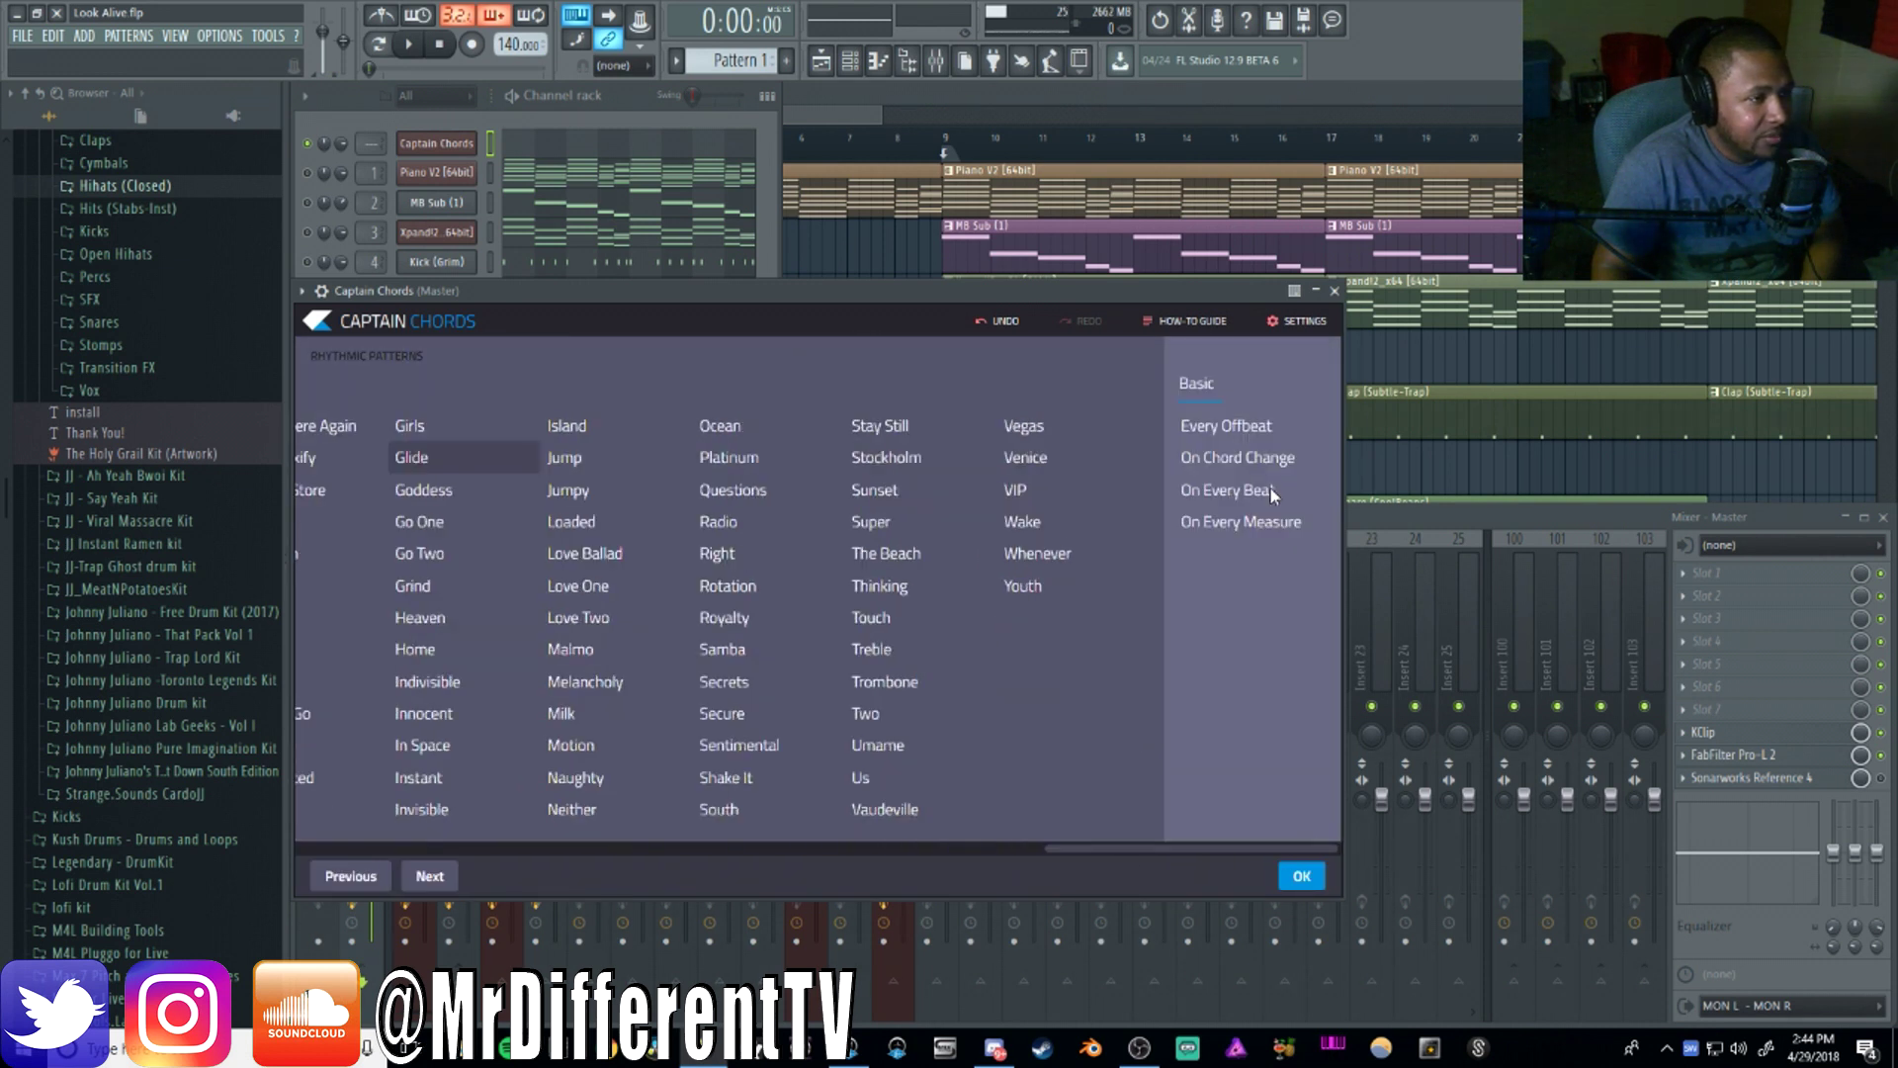
pyautogui.click(1244, 489)
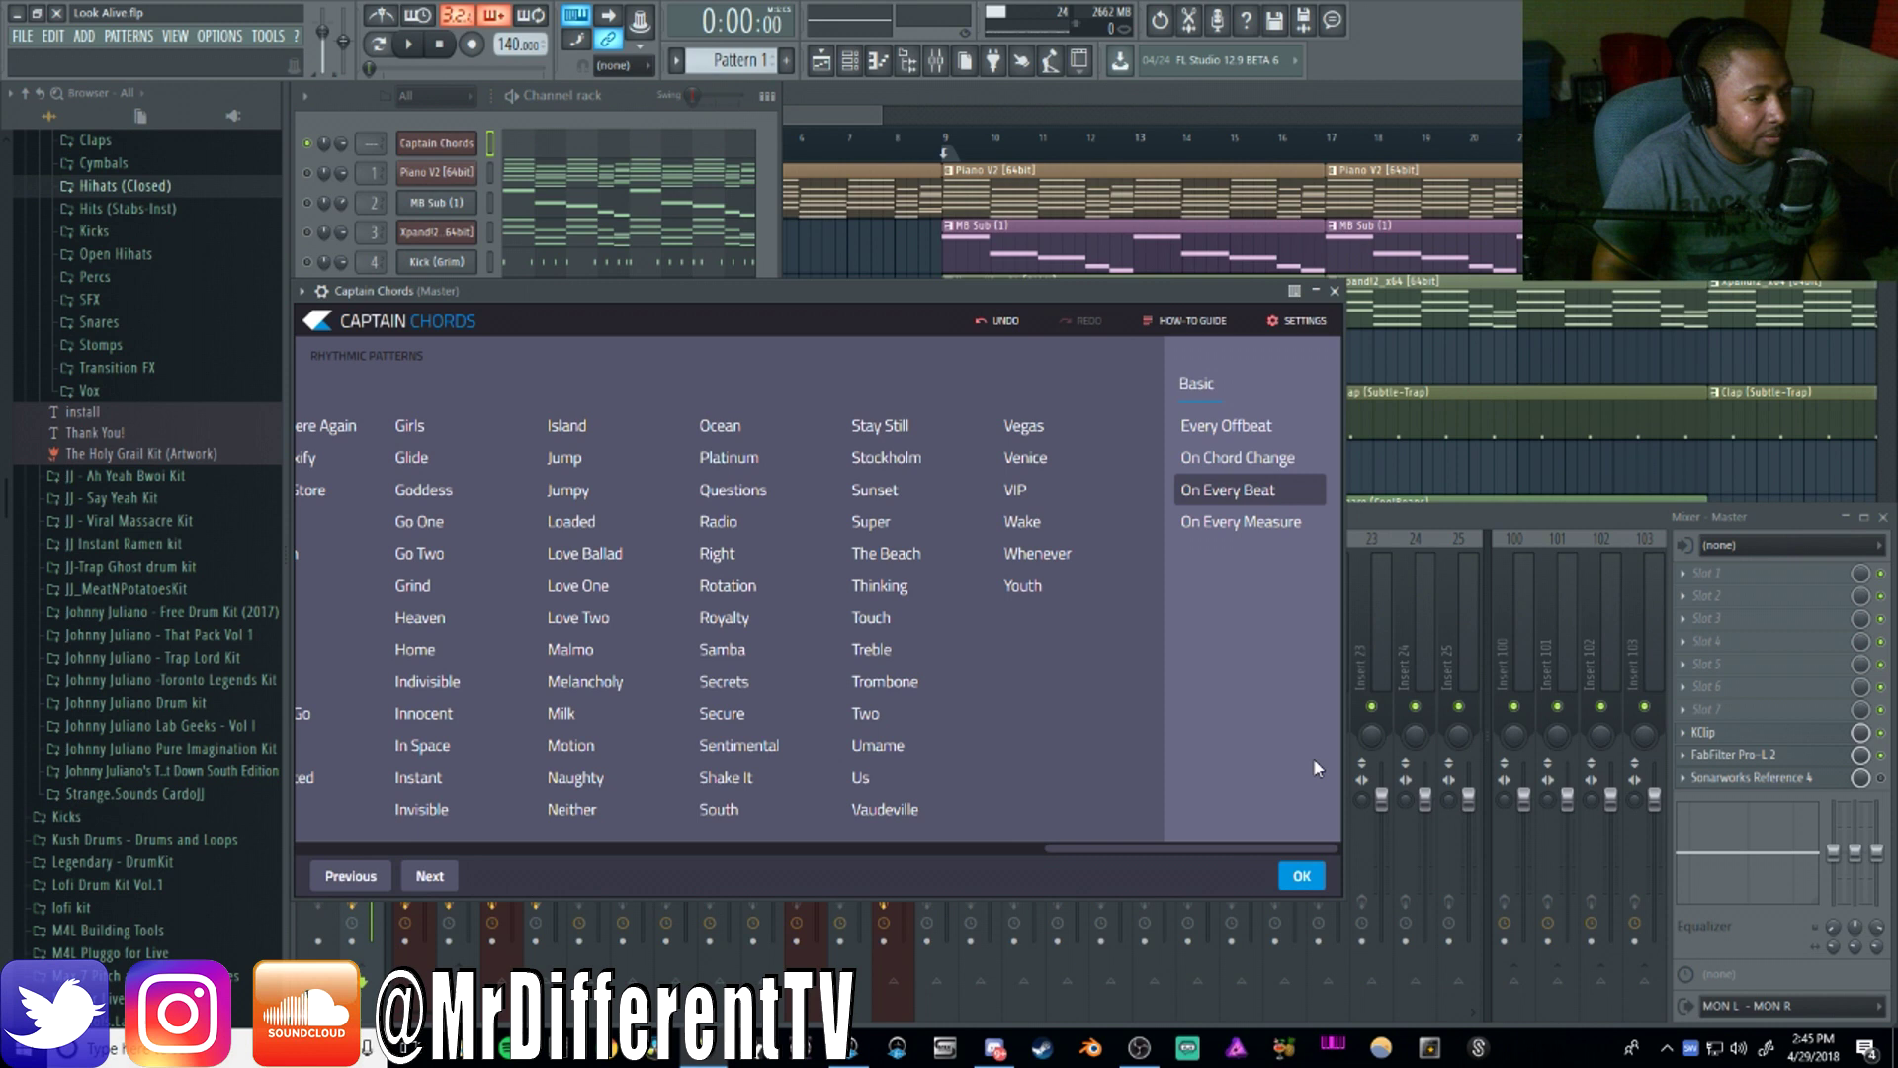
pyautogui.click(1301, 876)
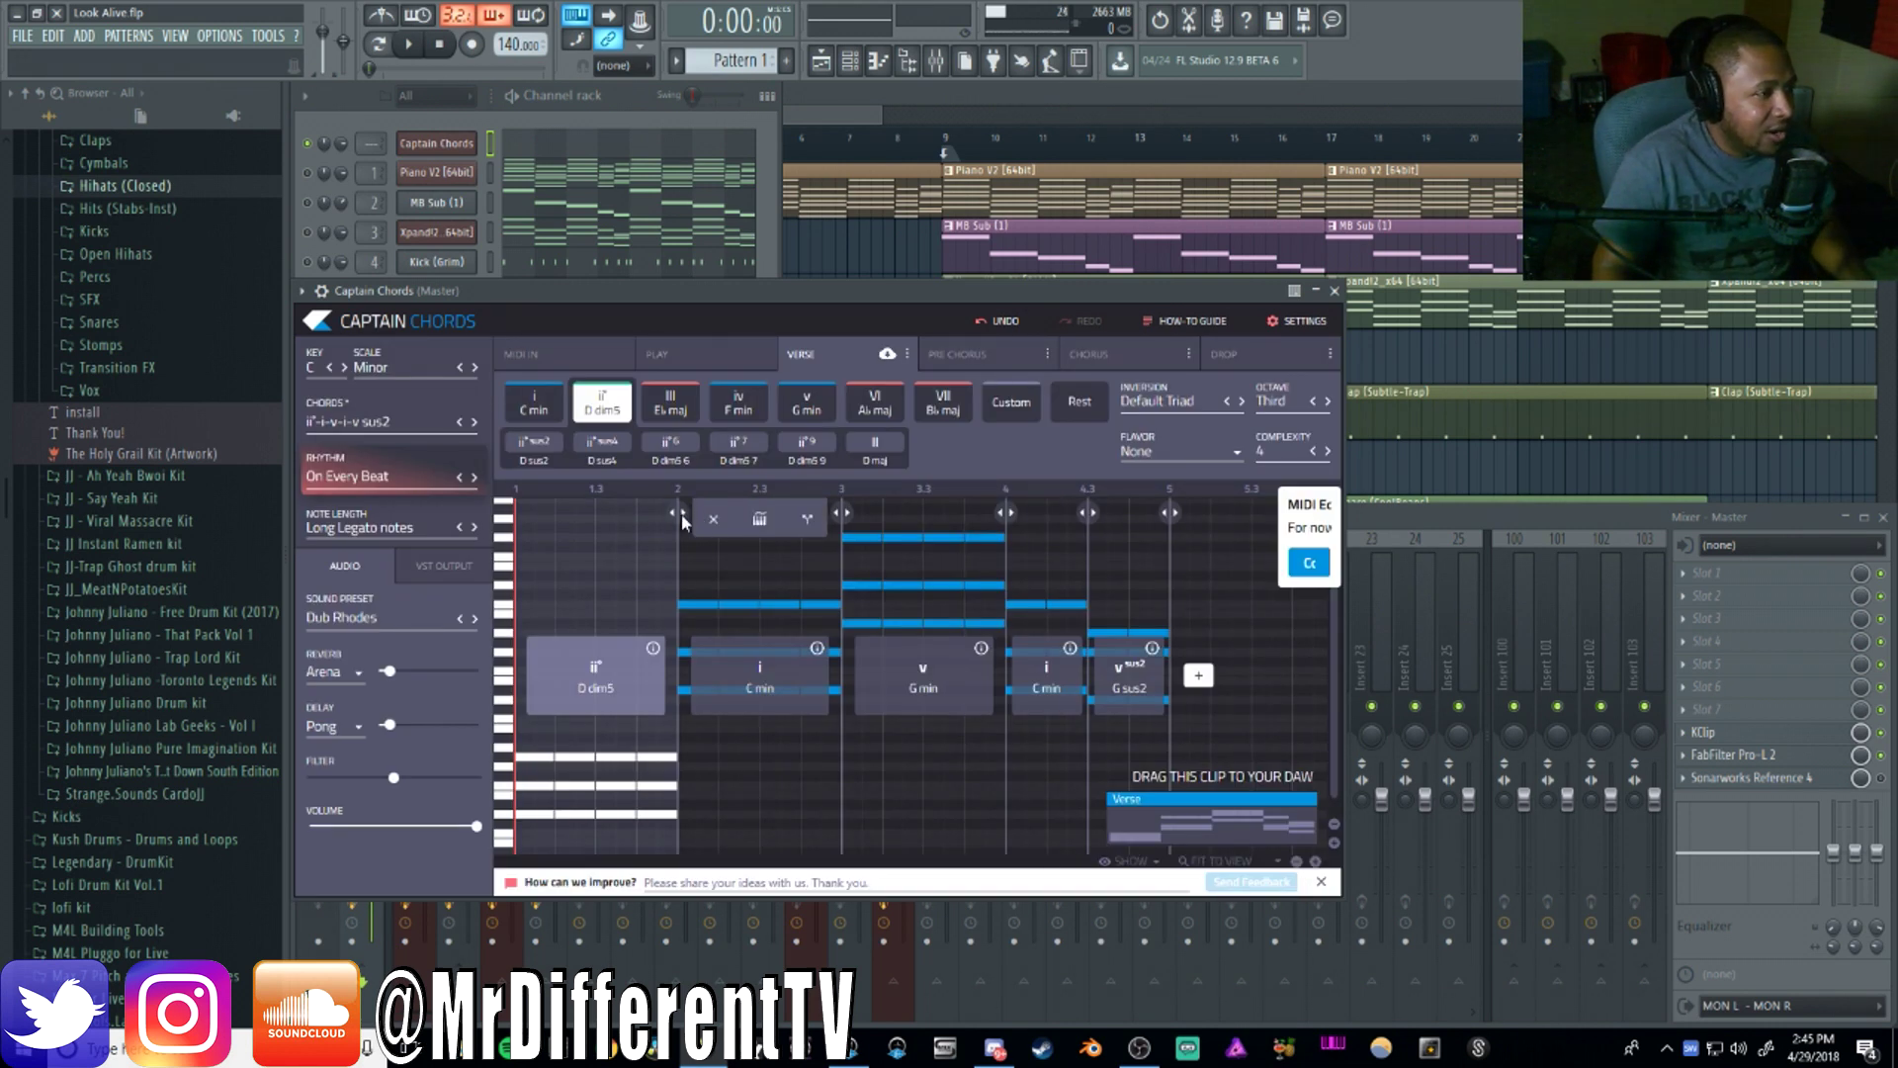
pyautogui.moveTo(678, 512); pyautogui.dragTo(678, 560)
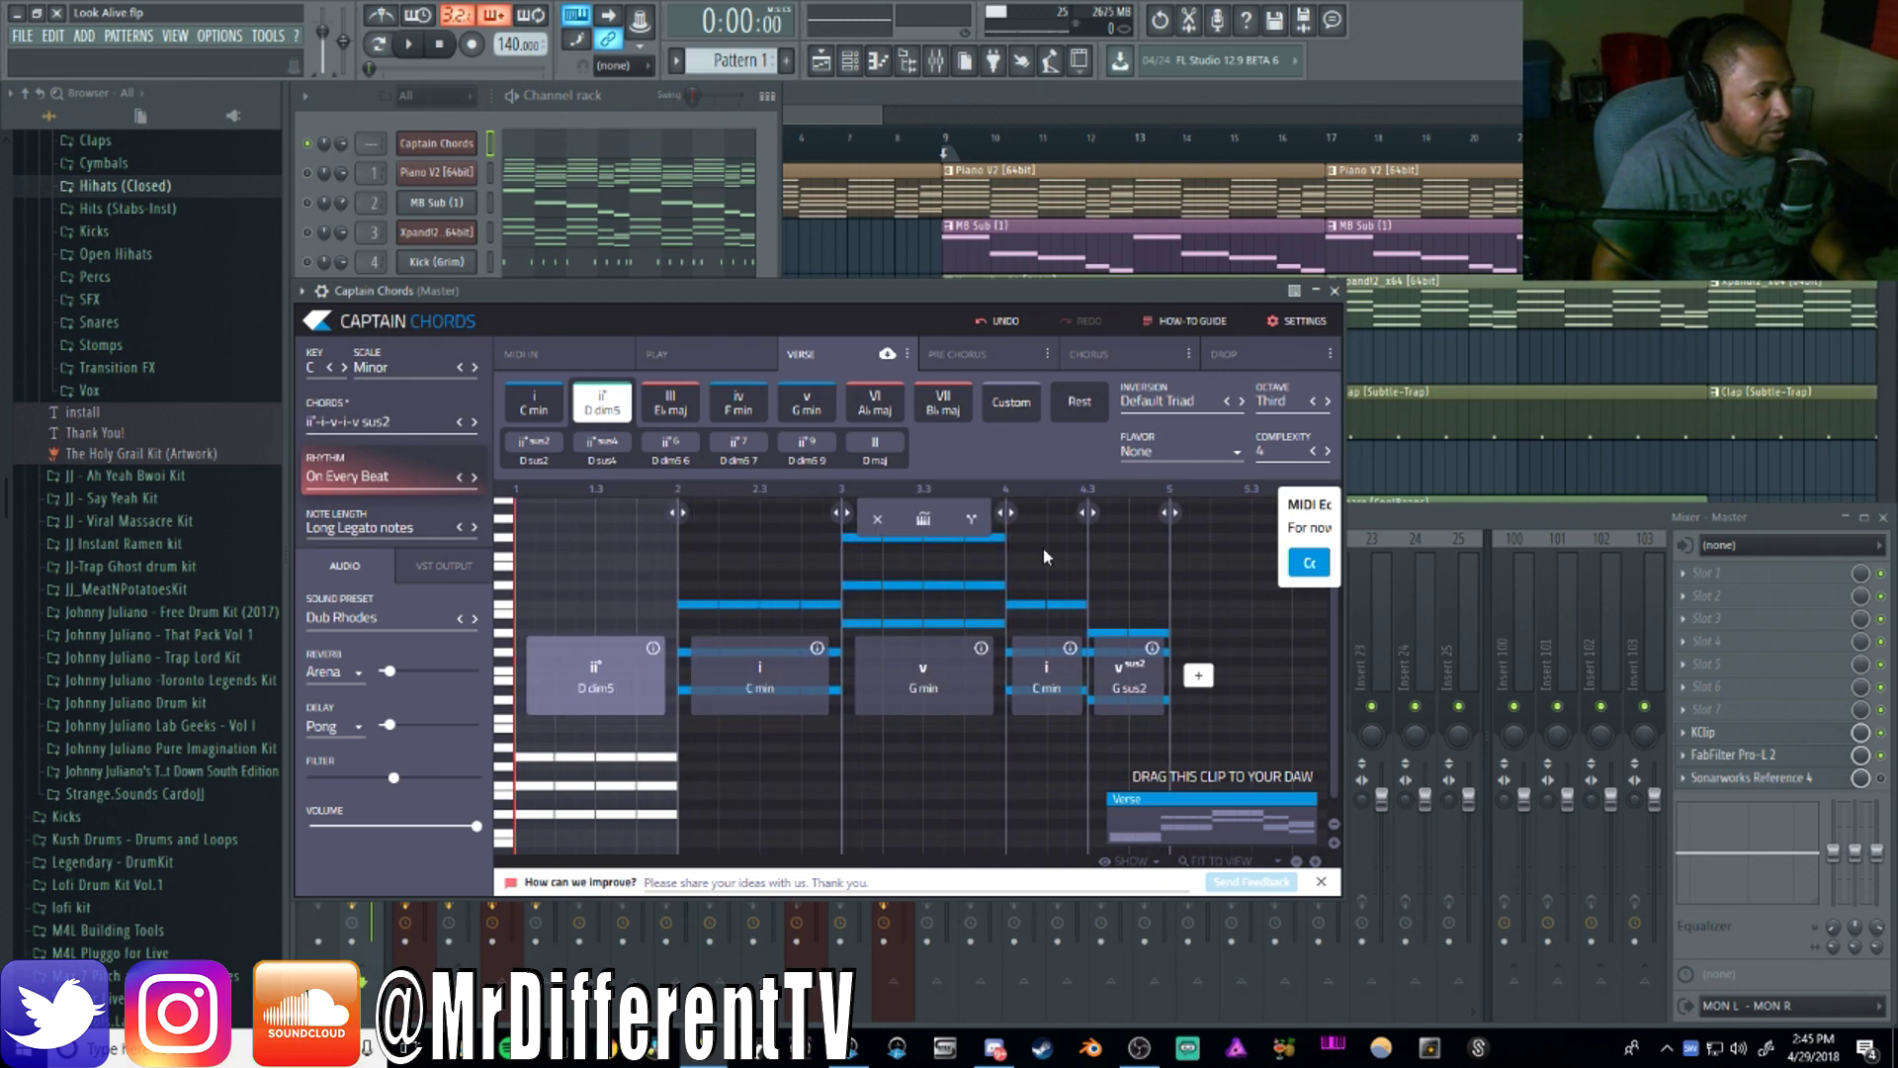
# Delete every Verse chord after the first one
pyautogui.click(1136, 573)
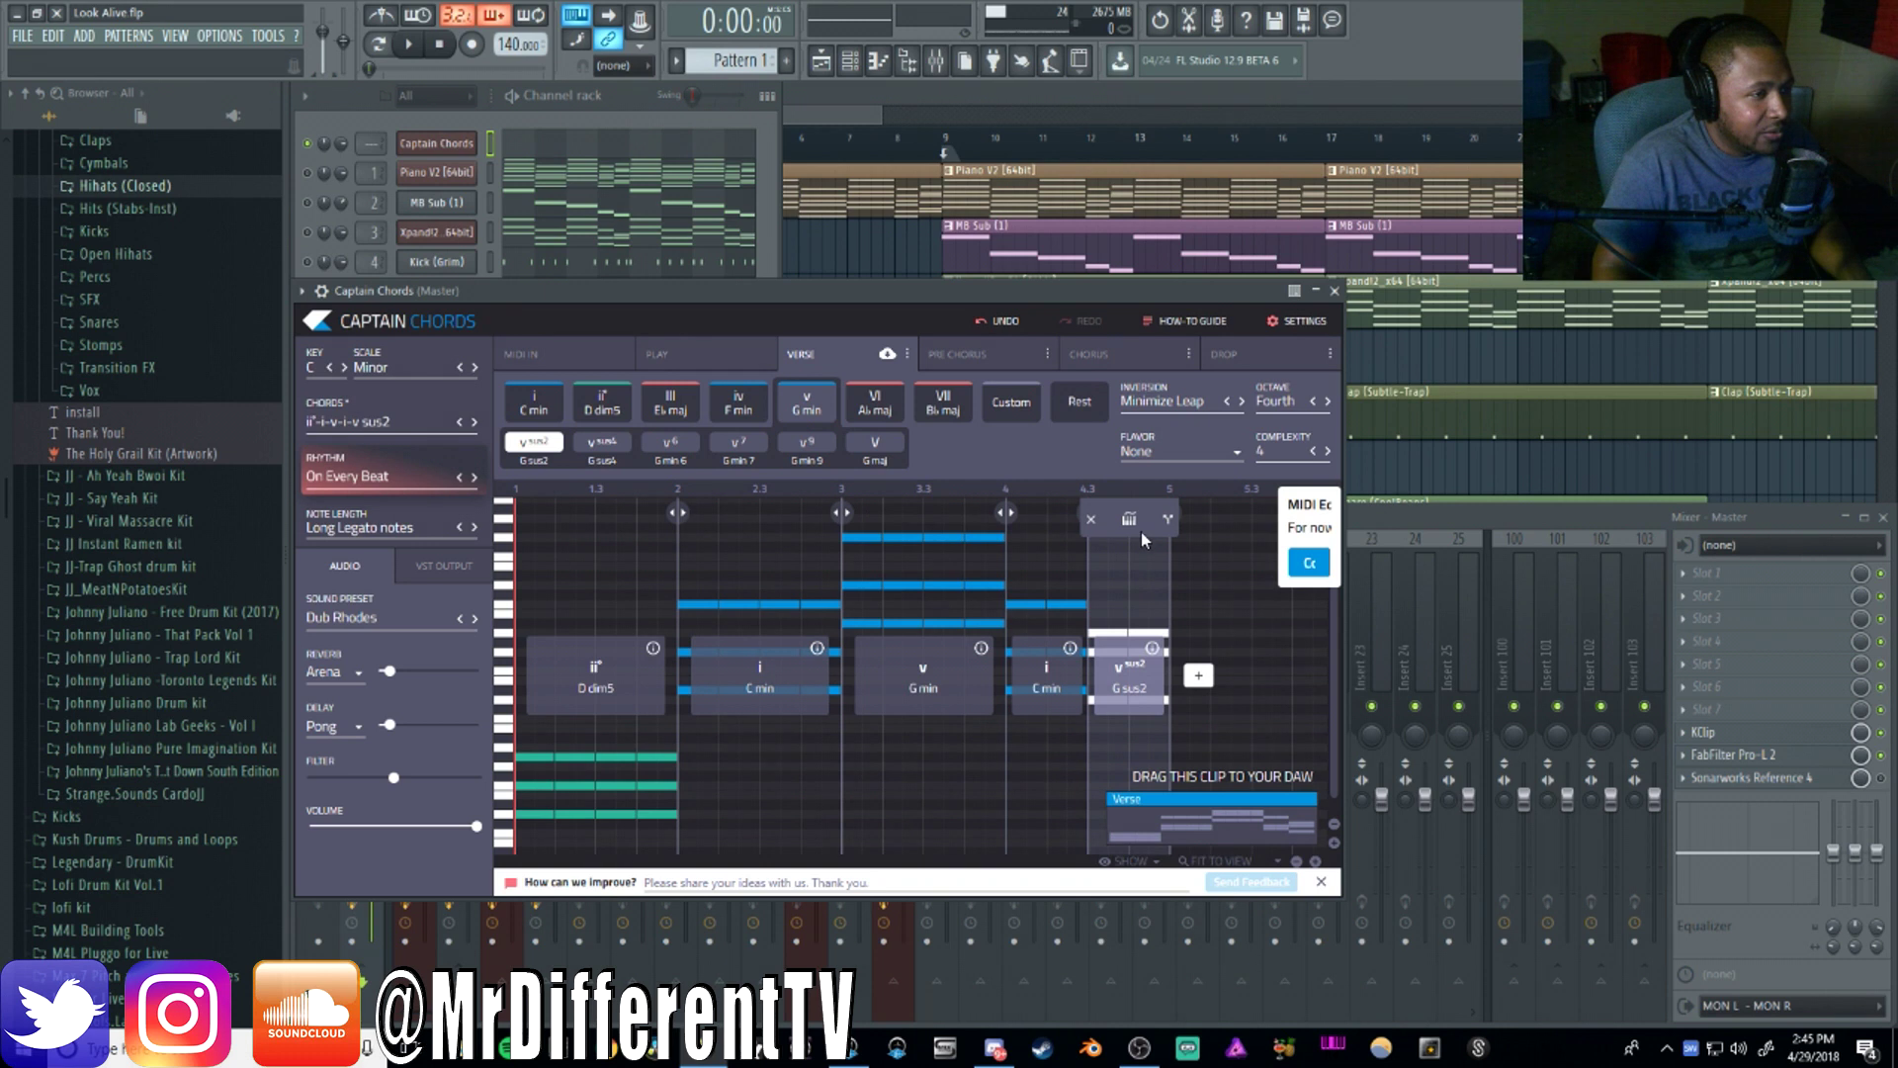
pyautogui.click(1092, 521)
pyautogui.click(1013, 520)
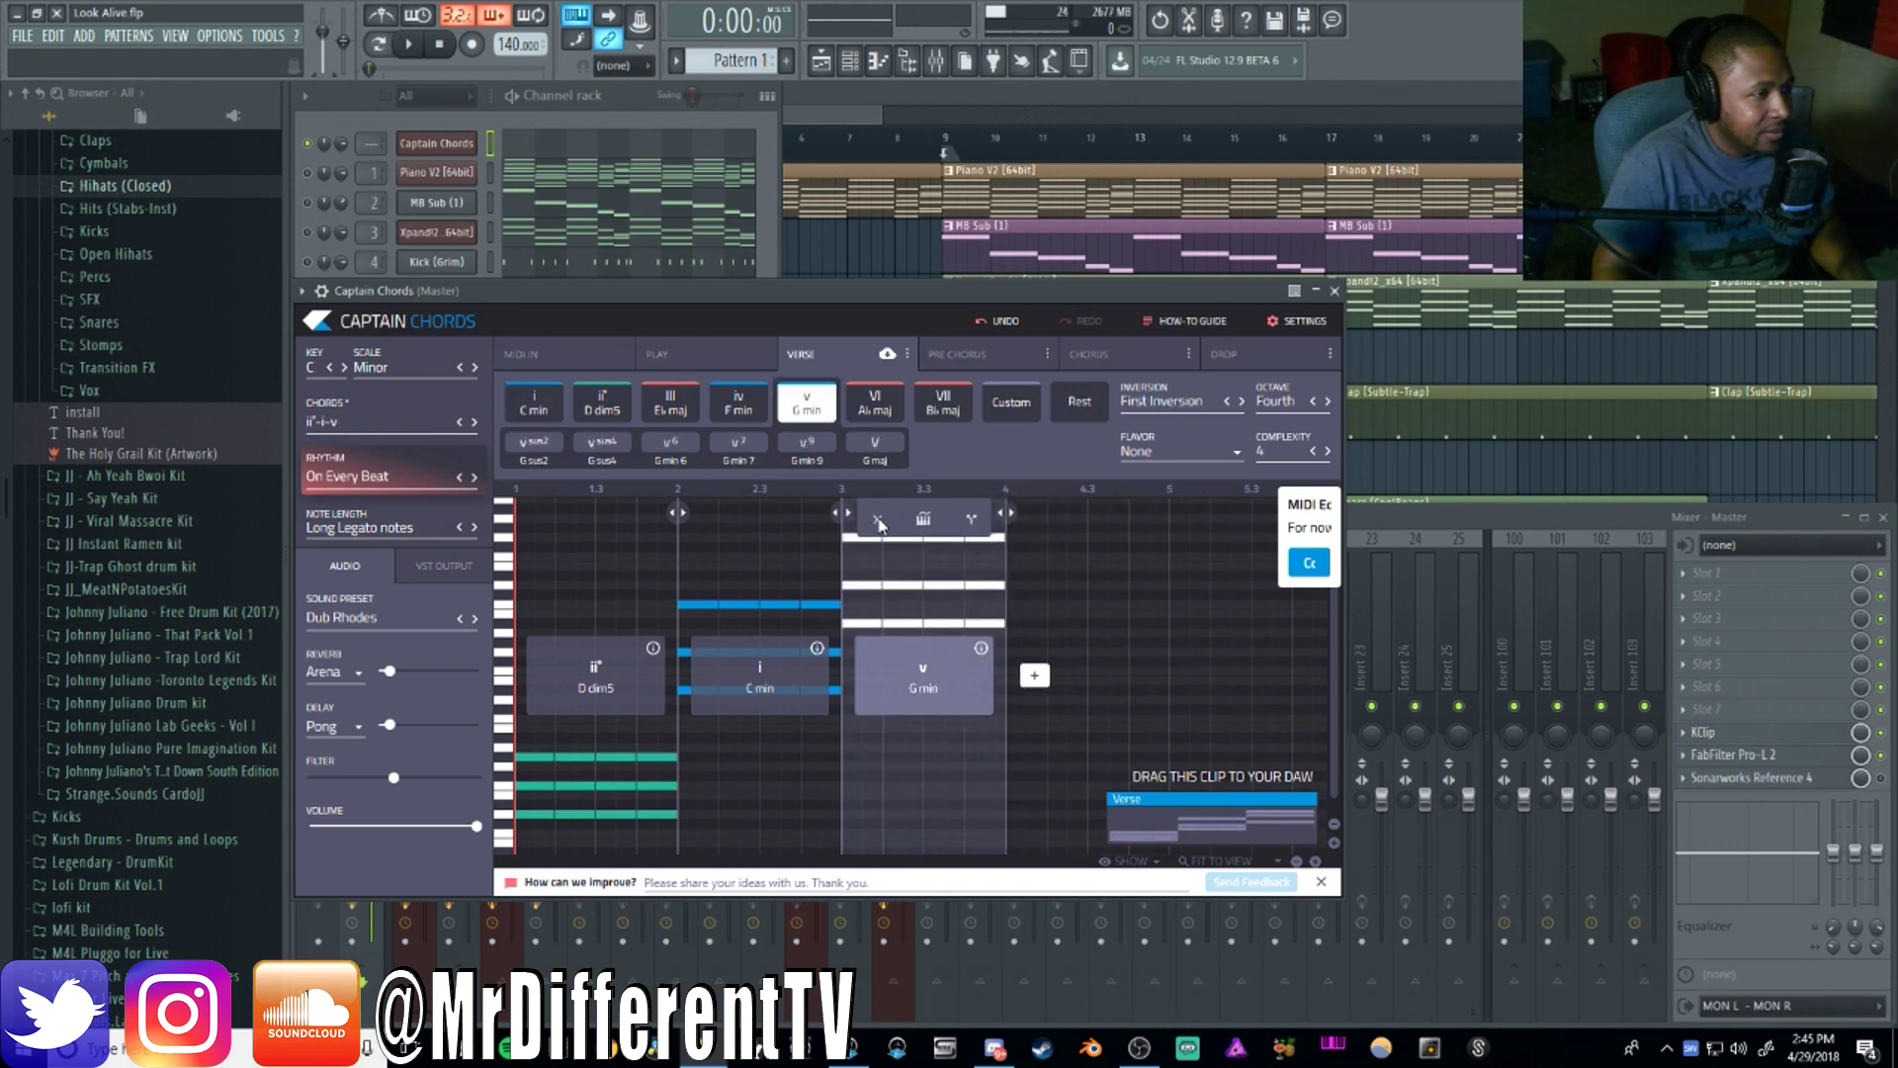
pyautogui.click(879, 521)
pyautogui.click(760, 521)
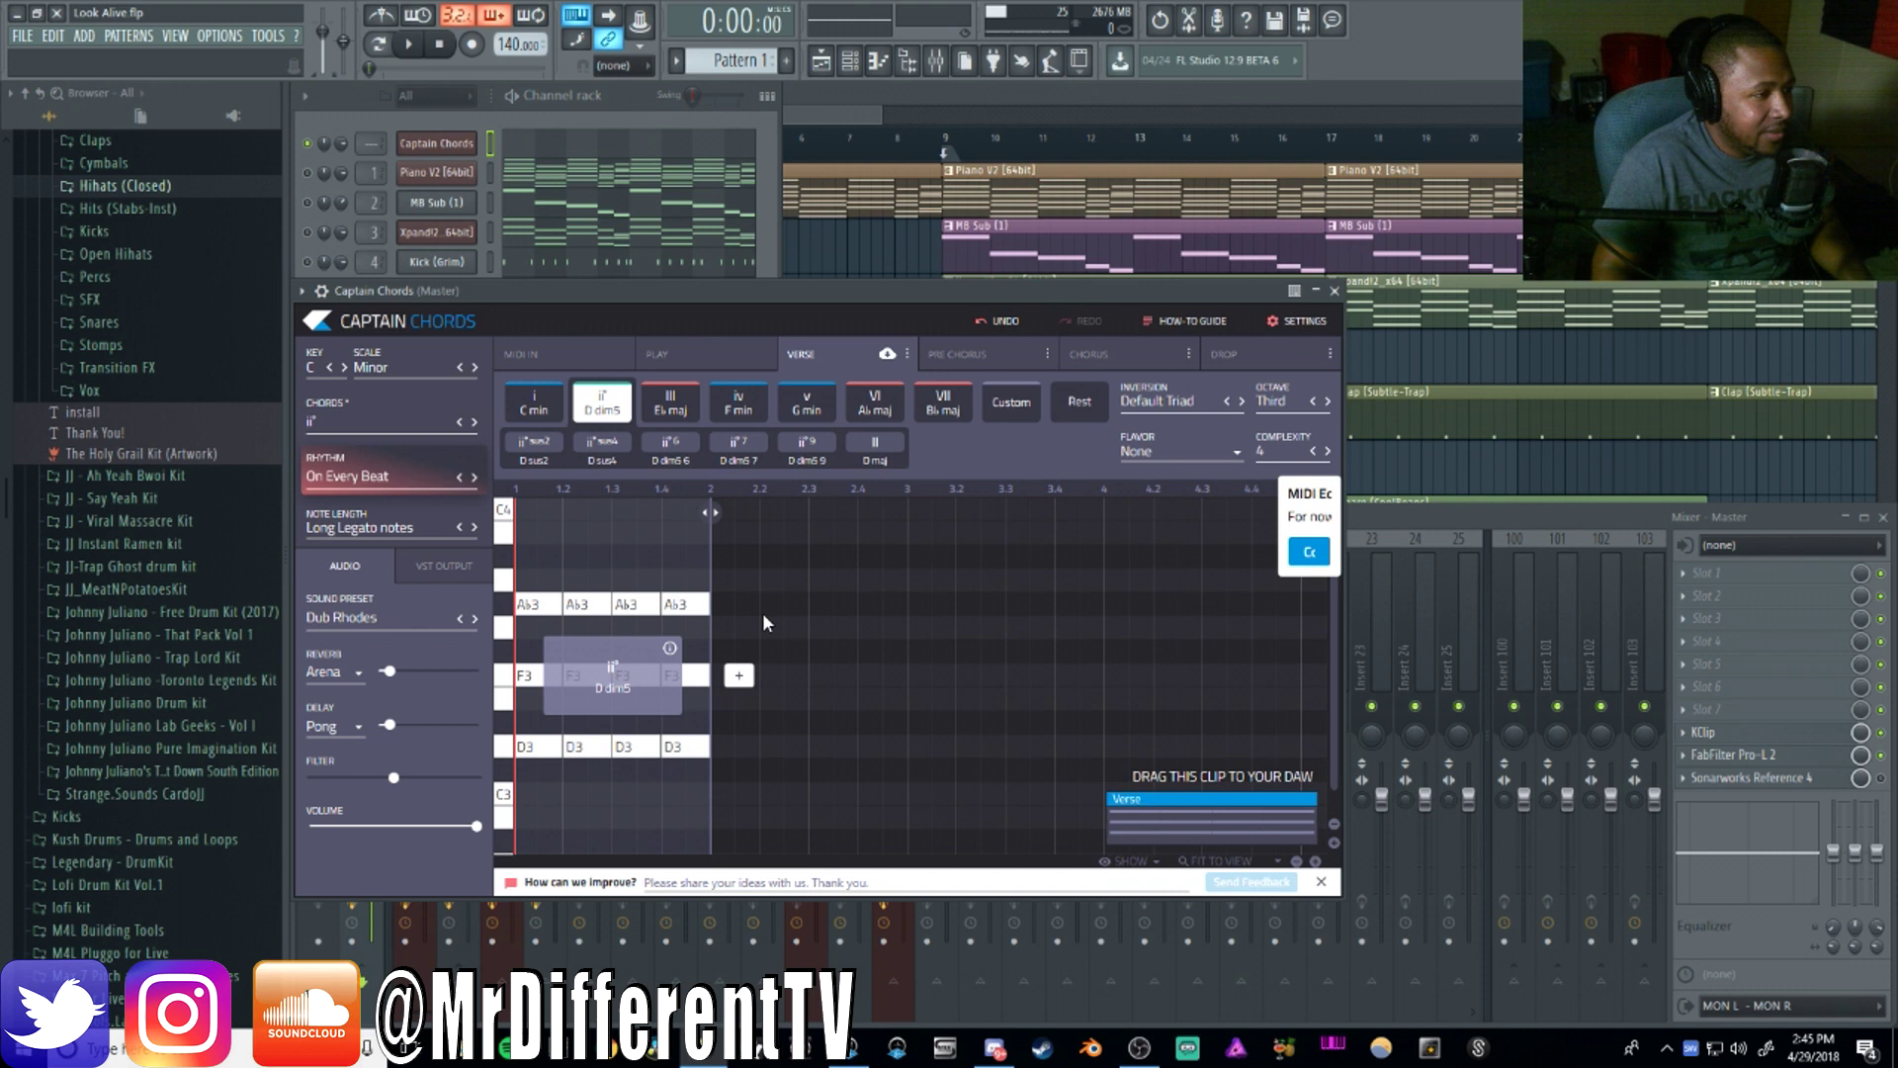
# Change the remaining Verse chord to i (C min) and add a second chord, trying a longer length before returning it to one bar
pyautogui.click(529, 412)
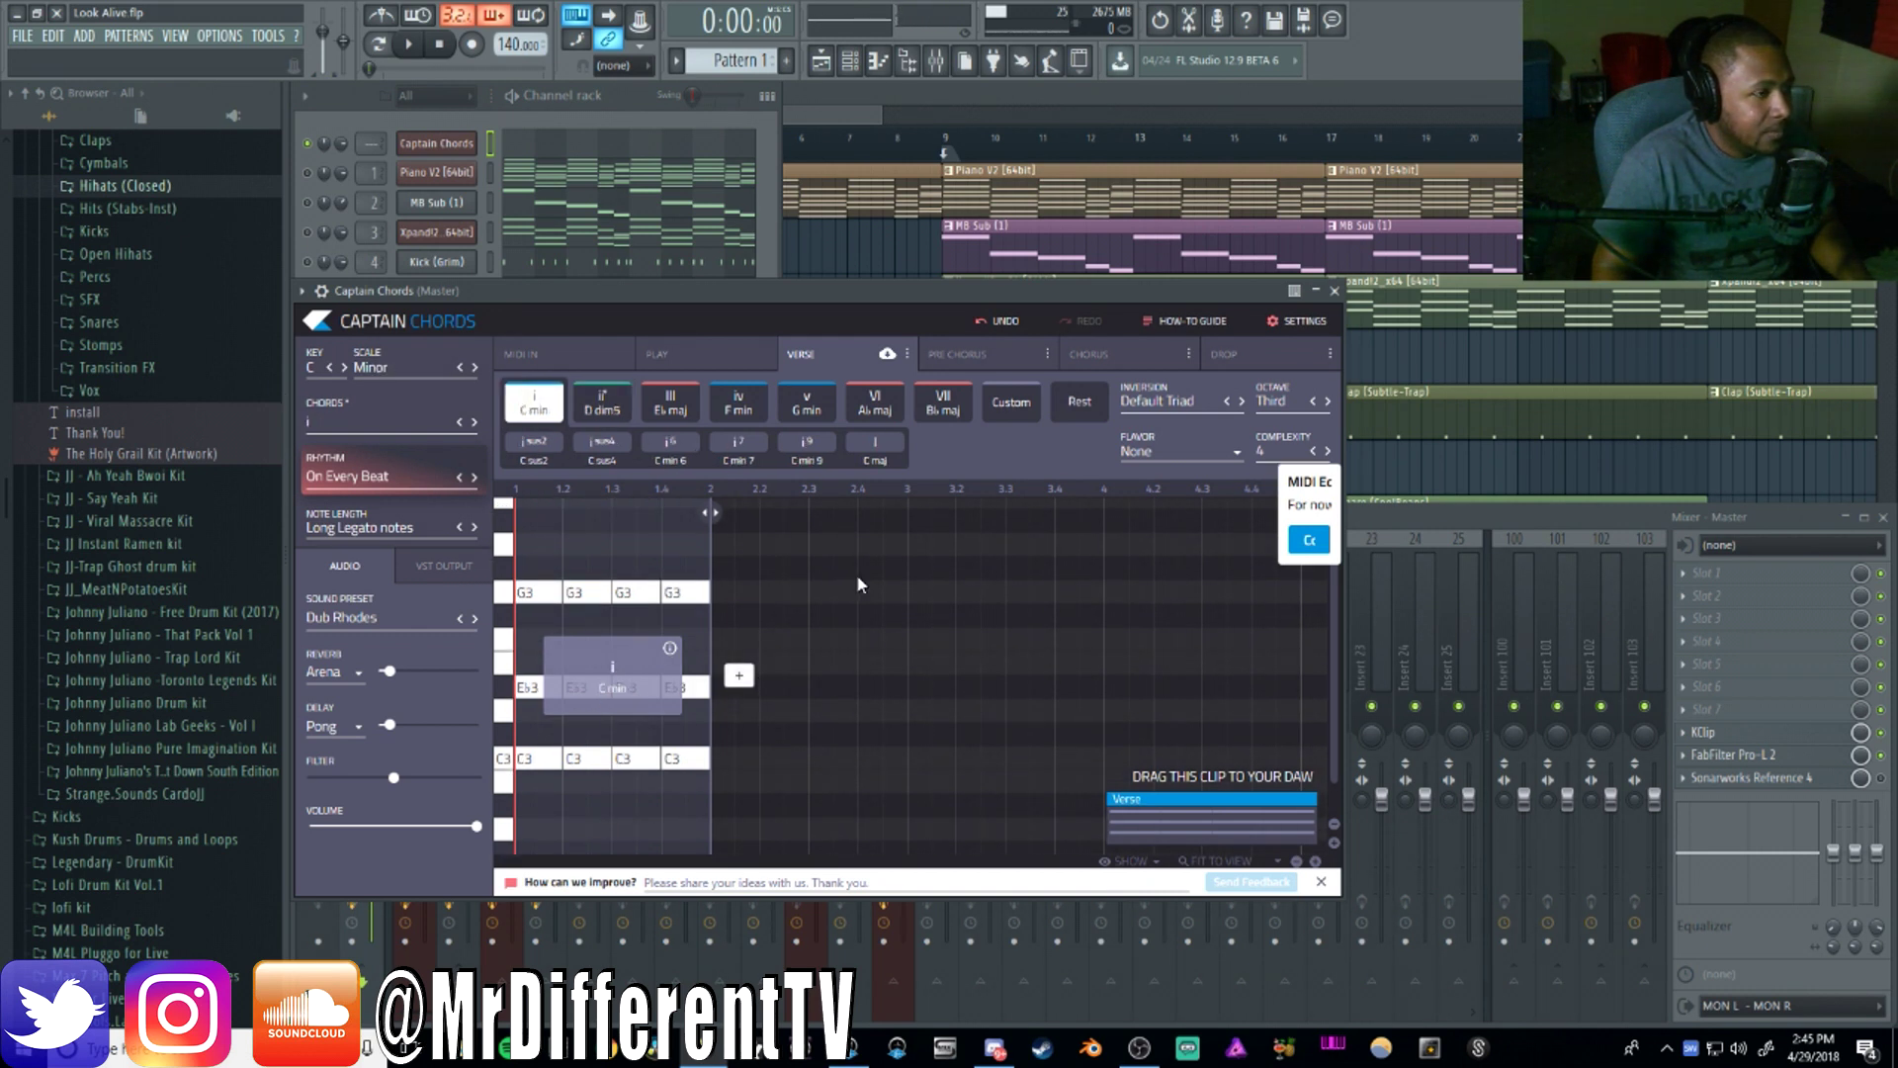
pyautogui.click(738, 676)
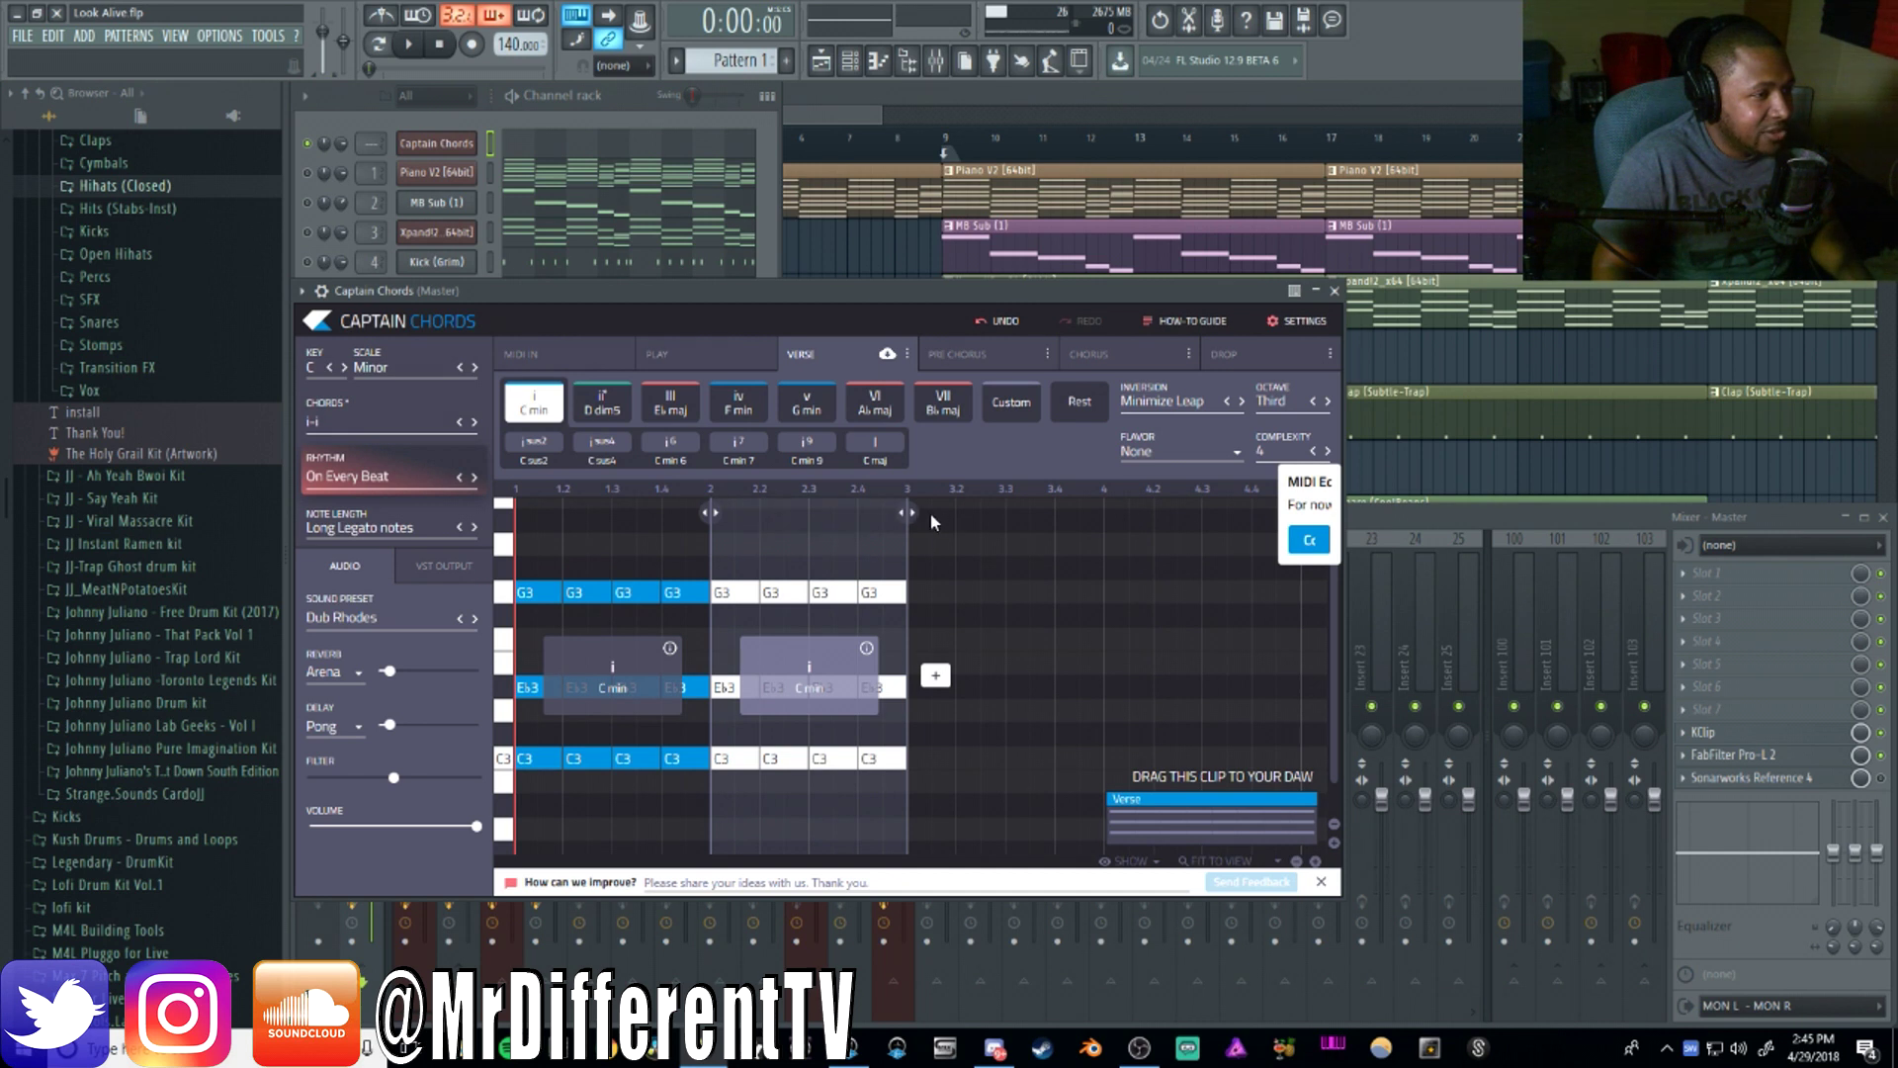
pyautogui.moveTo(907, 513); pyautogui.dragTo(1202, 540)
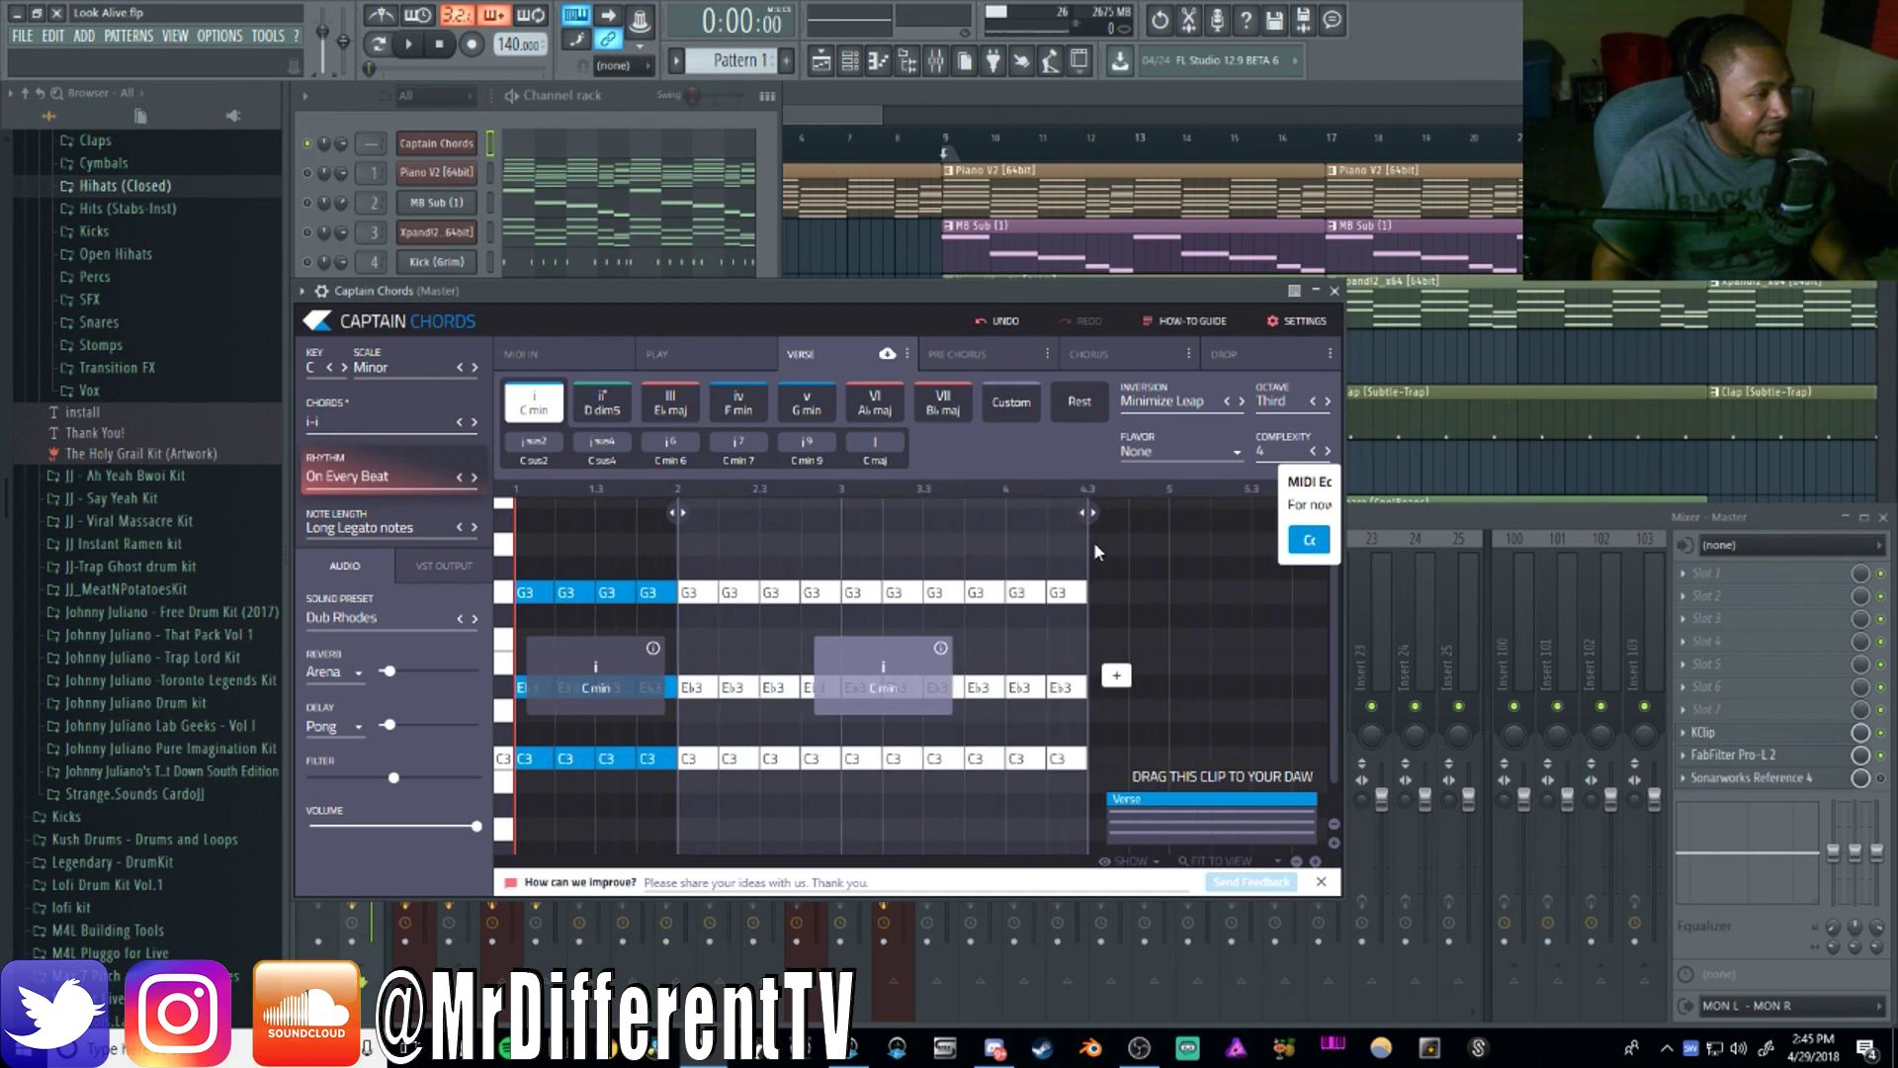
pyautogui.moveTo(1087, 512); pyautogui.dragTo(835, 513)
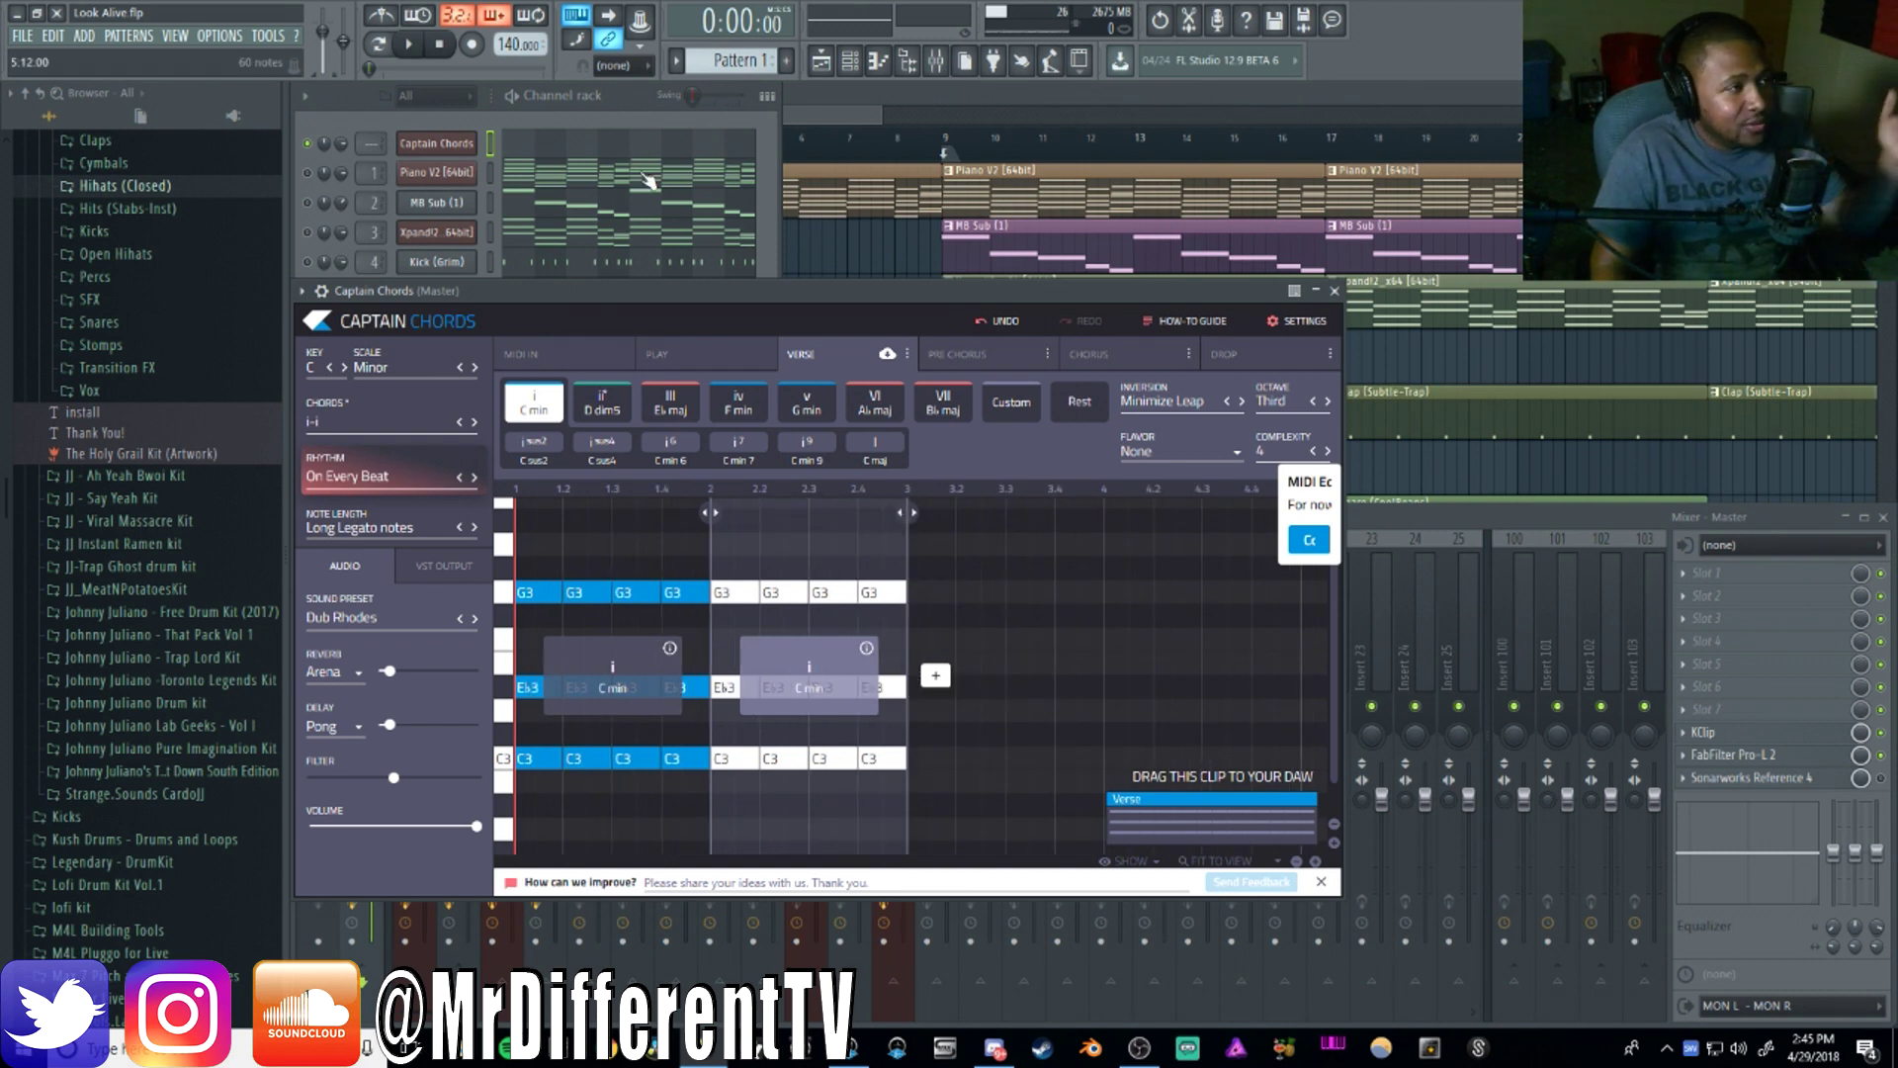
# Change the second Verse chord to iv (F min), playing the progression before and after the change
pyautogui.click(408, 46)
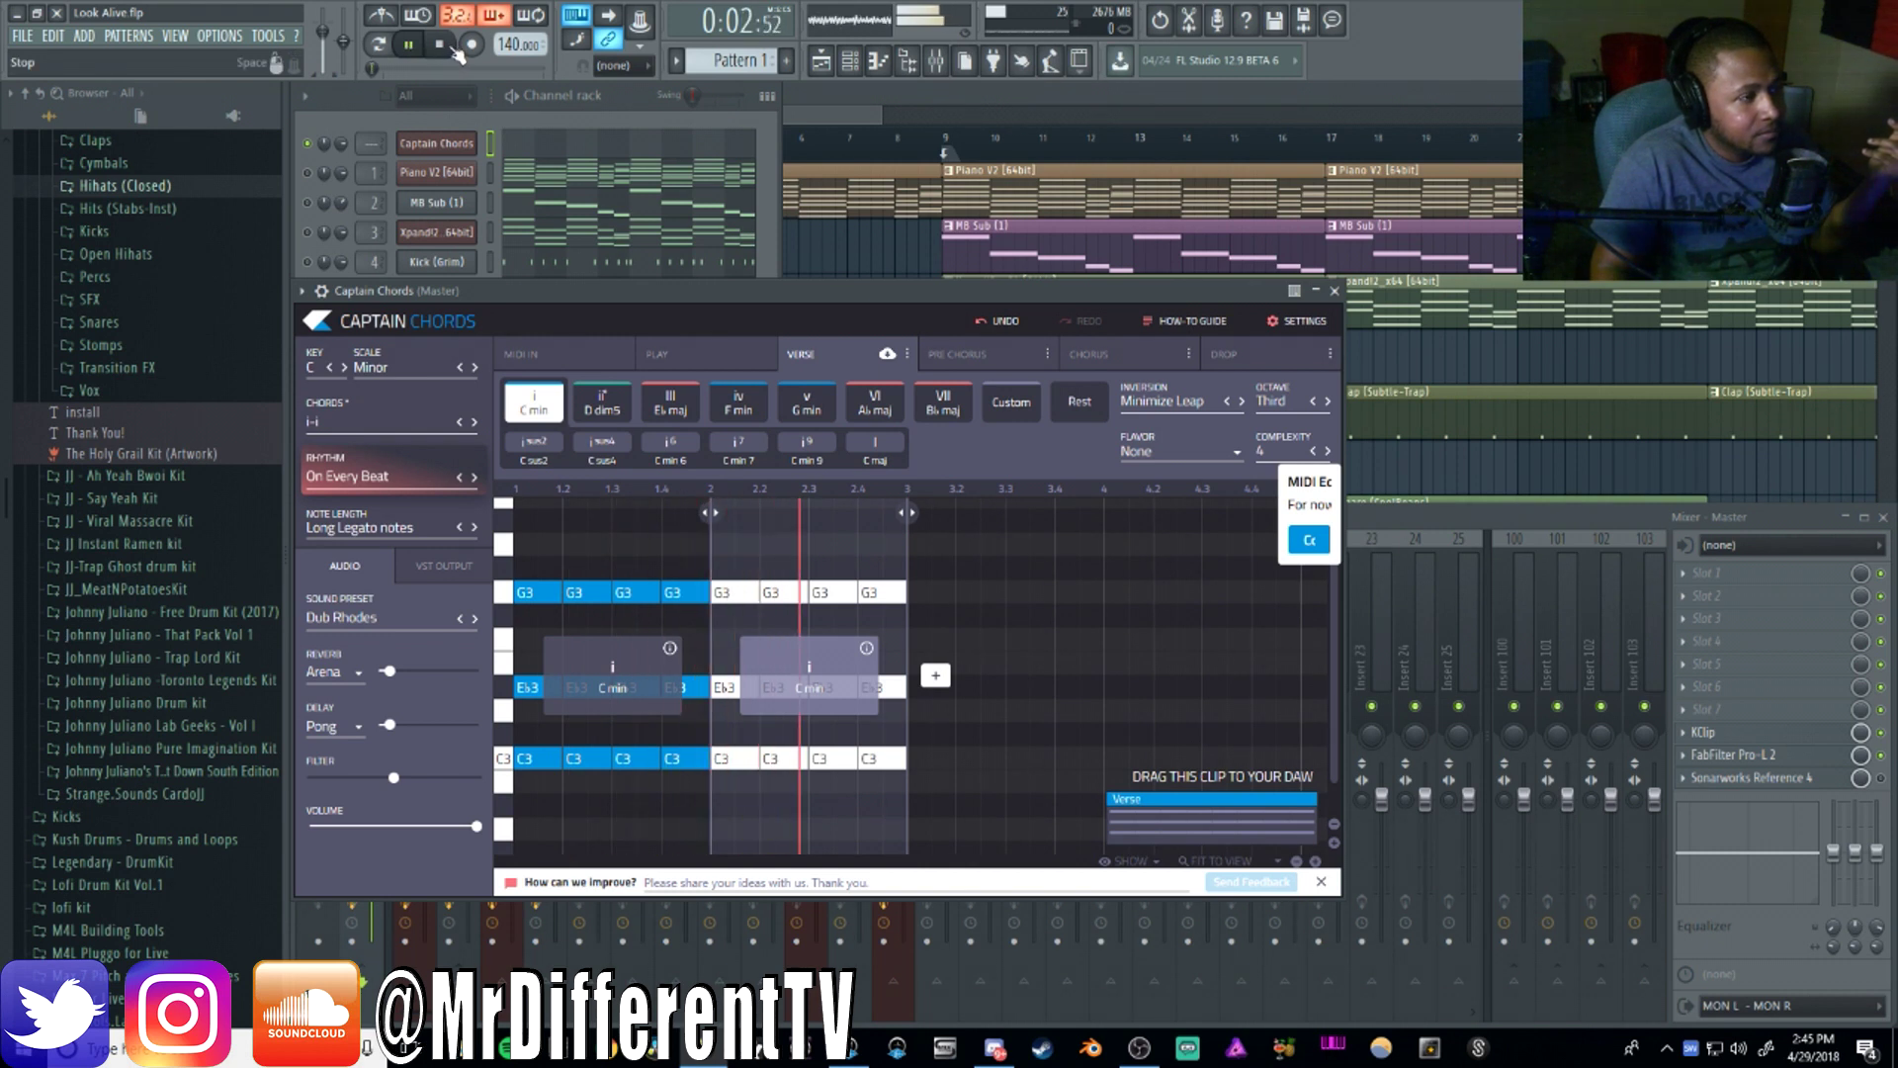
pyautogui.click(441, 45)
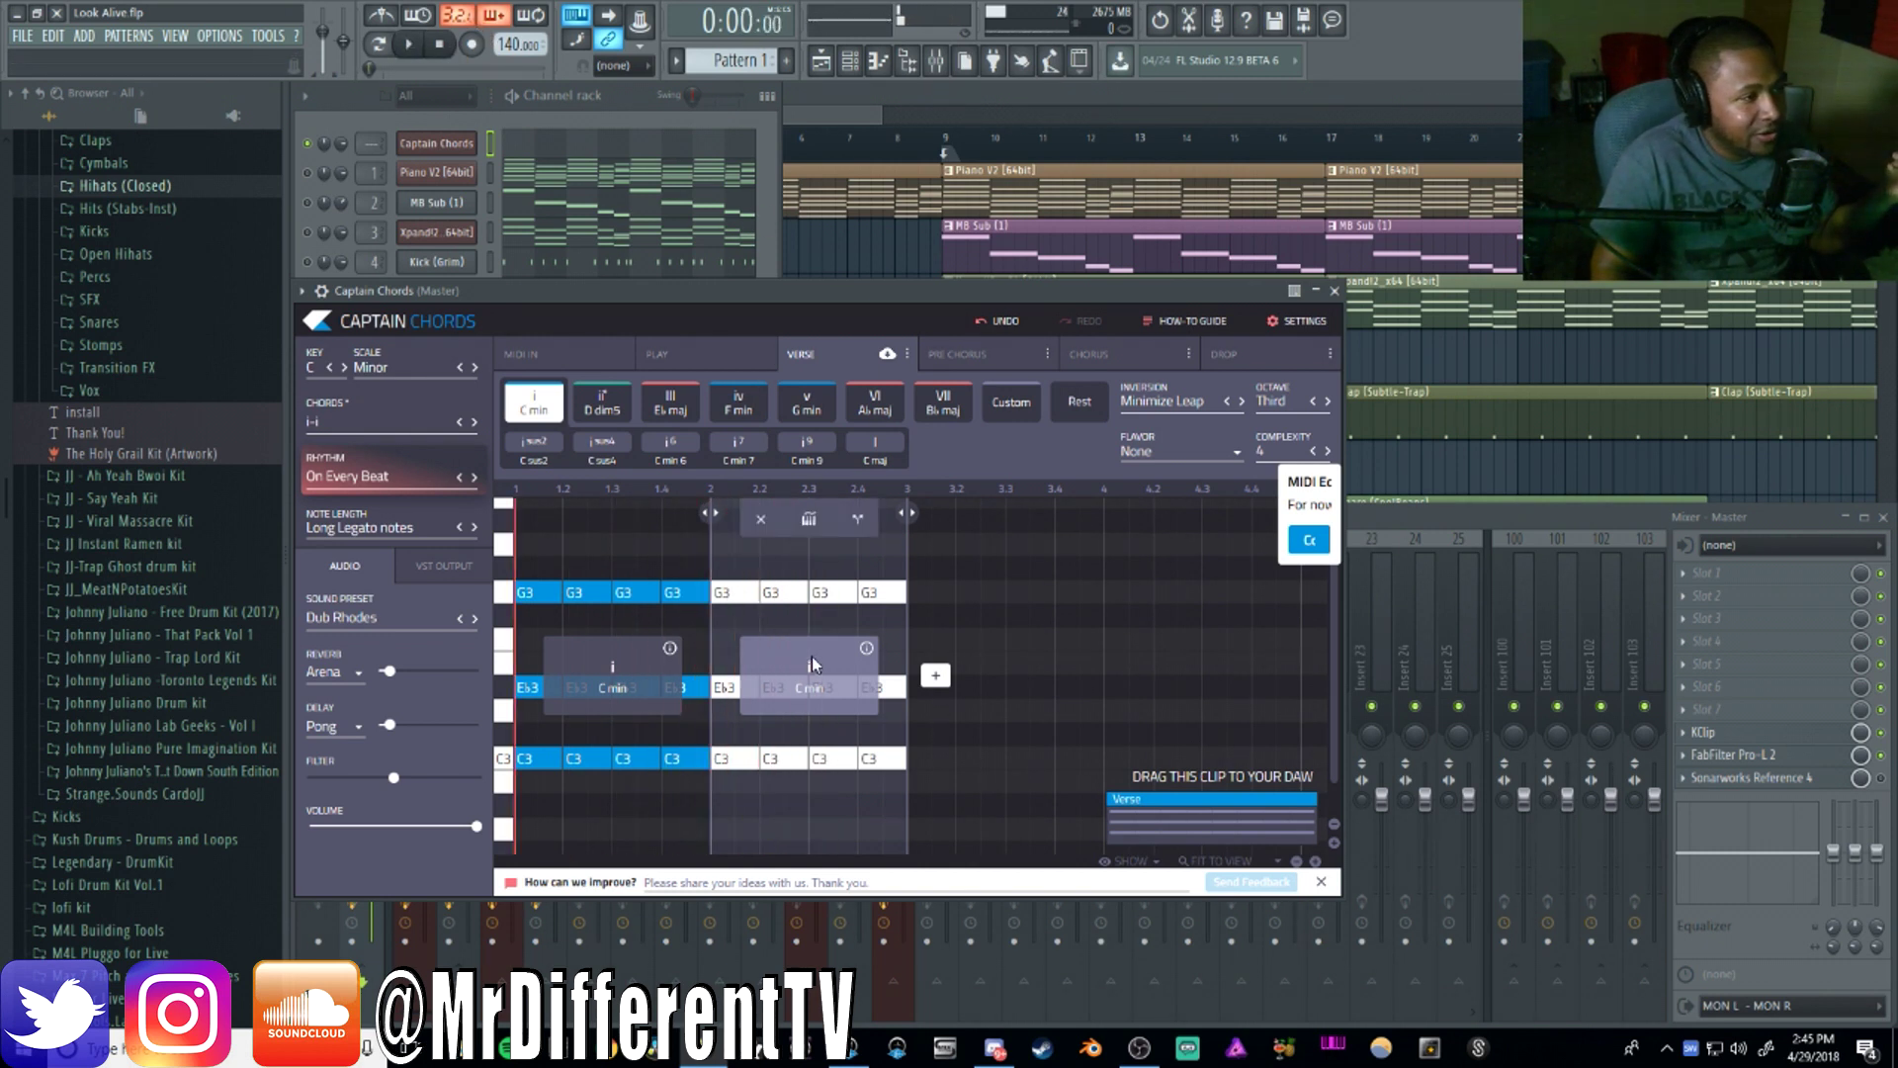
pyautogui.click(748, 409)
pyautogui.click(409, 45)
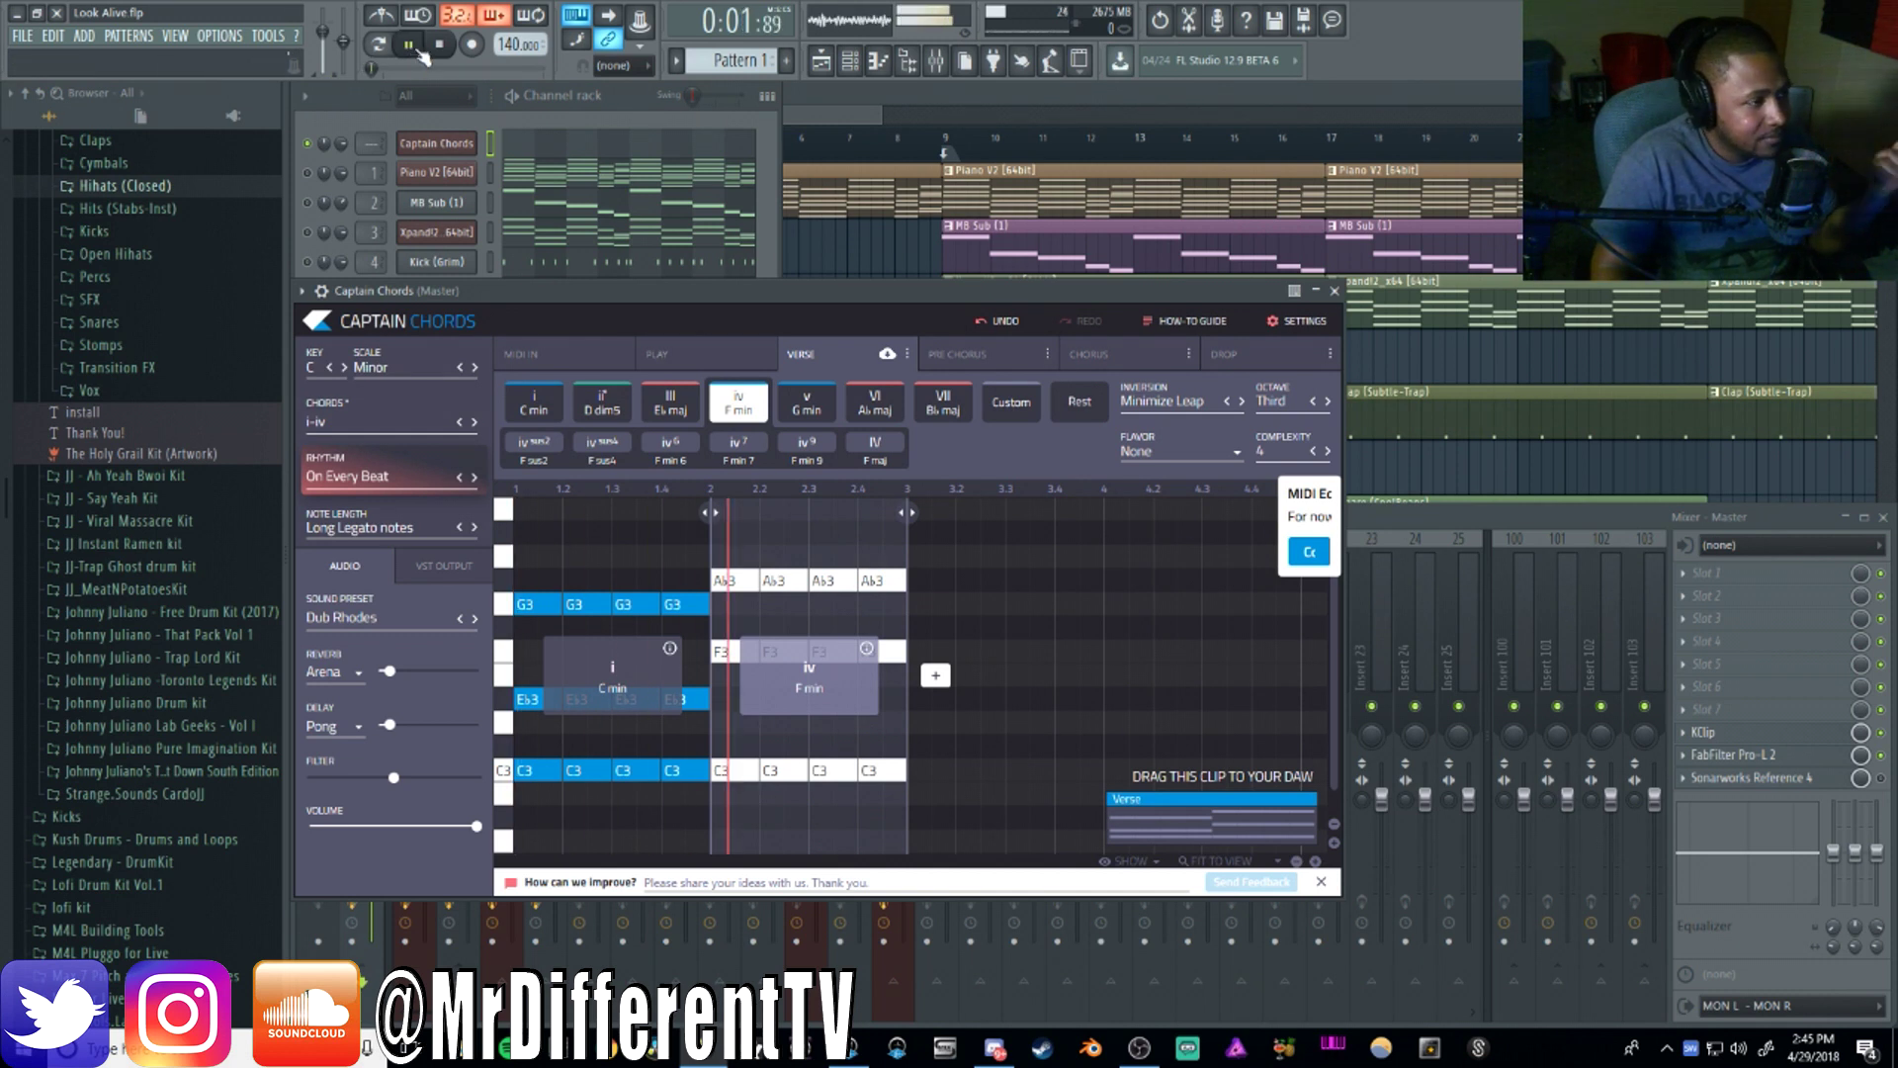
pyautogui.click(455, 46)
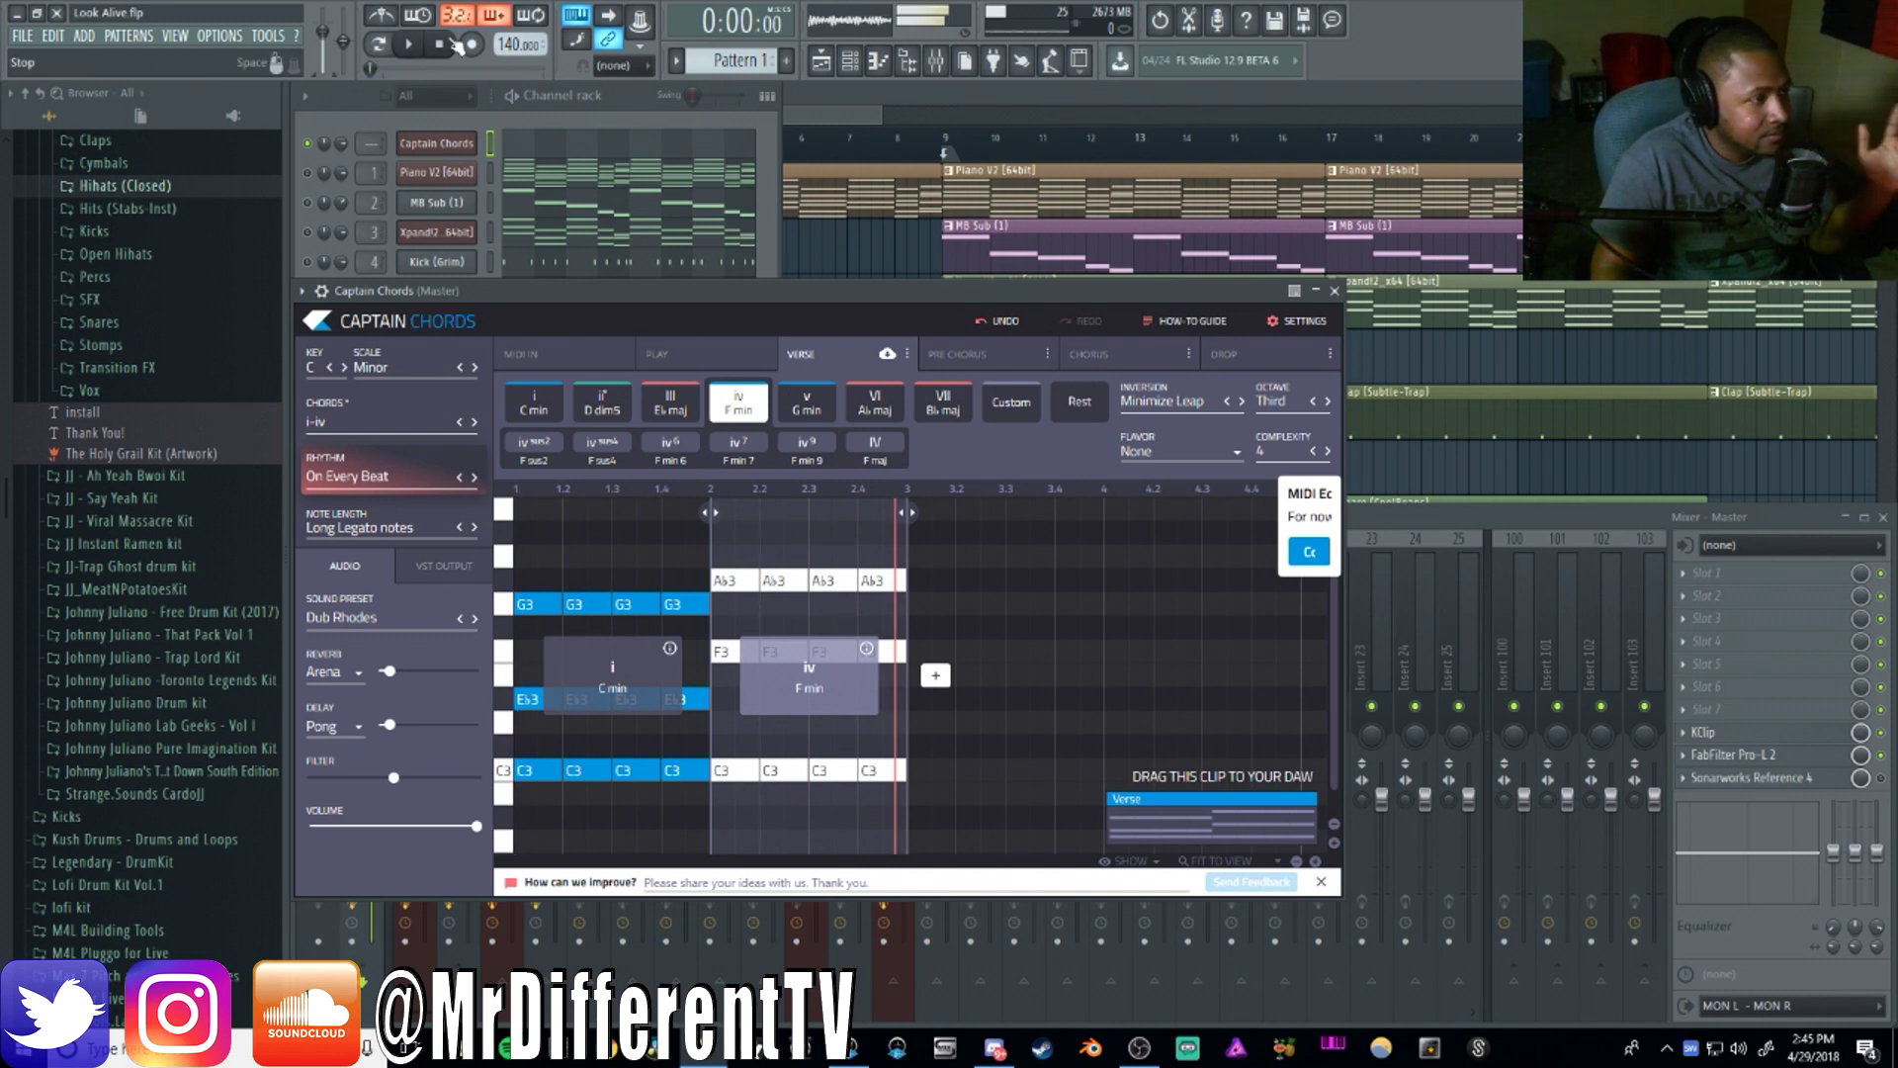
# Set the Verse rhythm to the Basic pattern On Chord Change and play the progression briefly
pyautogui.click(390, 493)
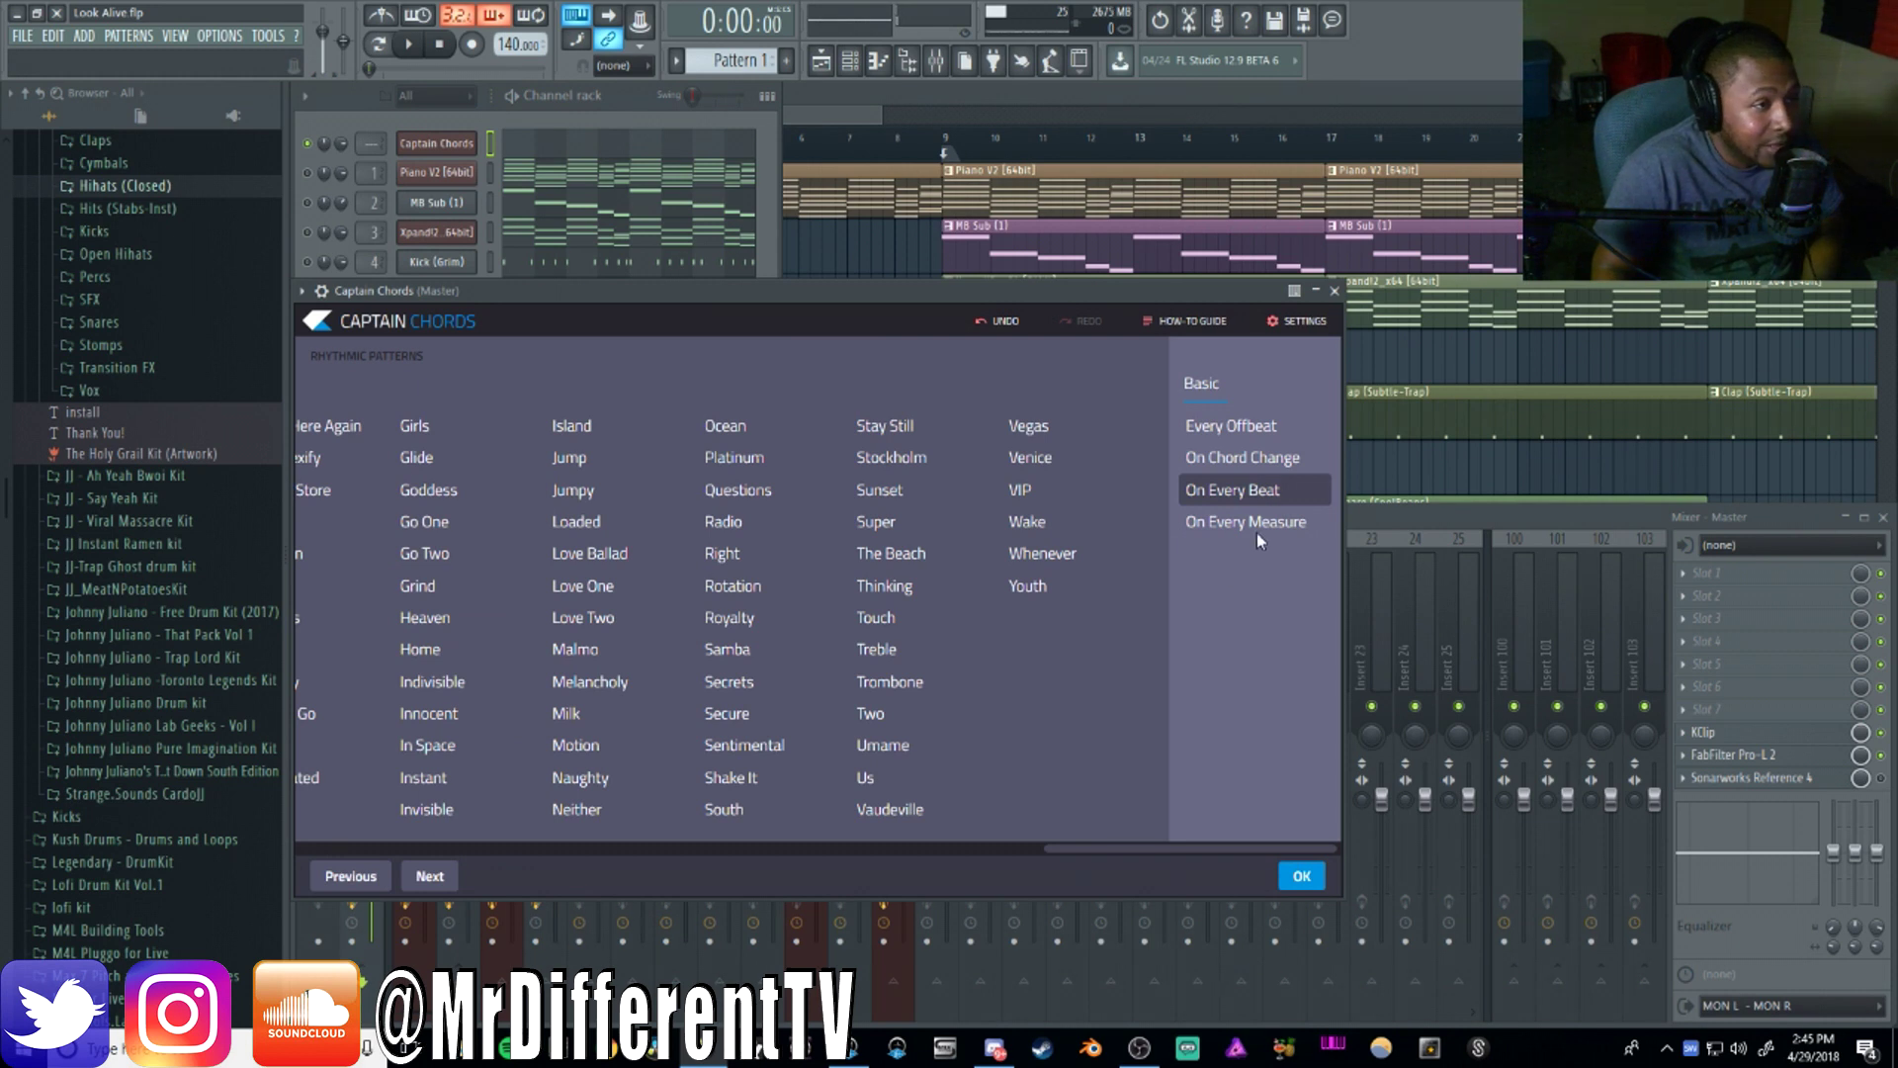
pyautogui.click(1244, 458)
pyautogui.click(1303, 875)
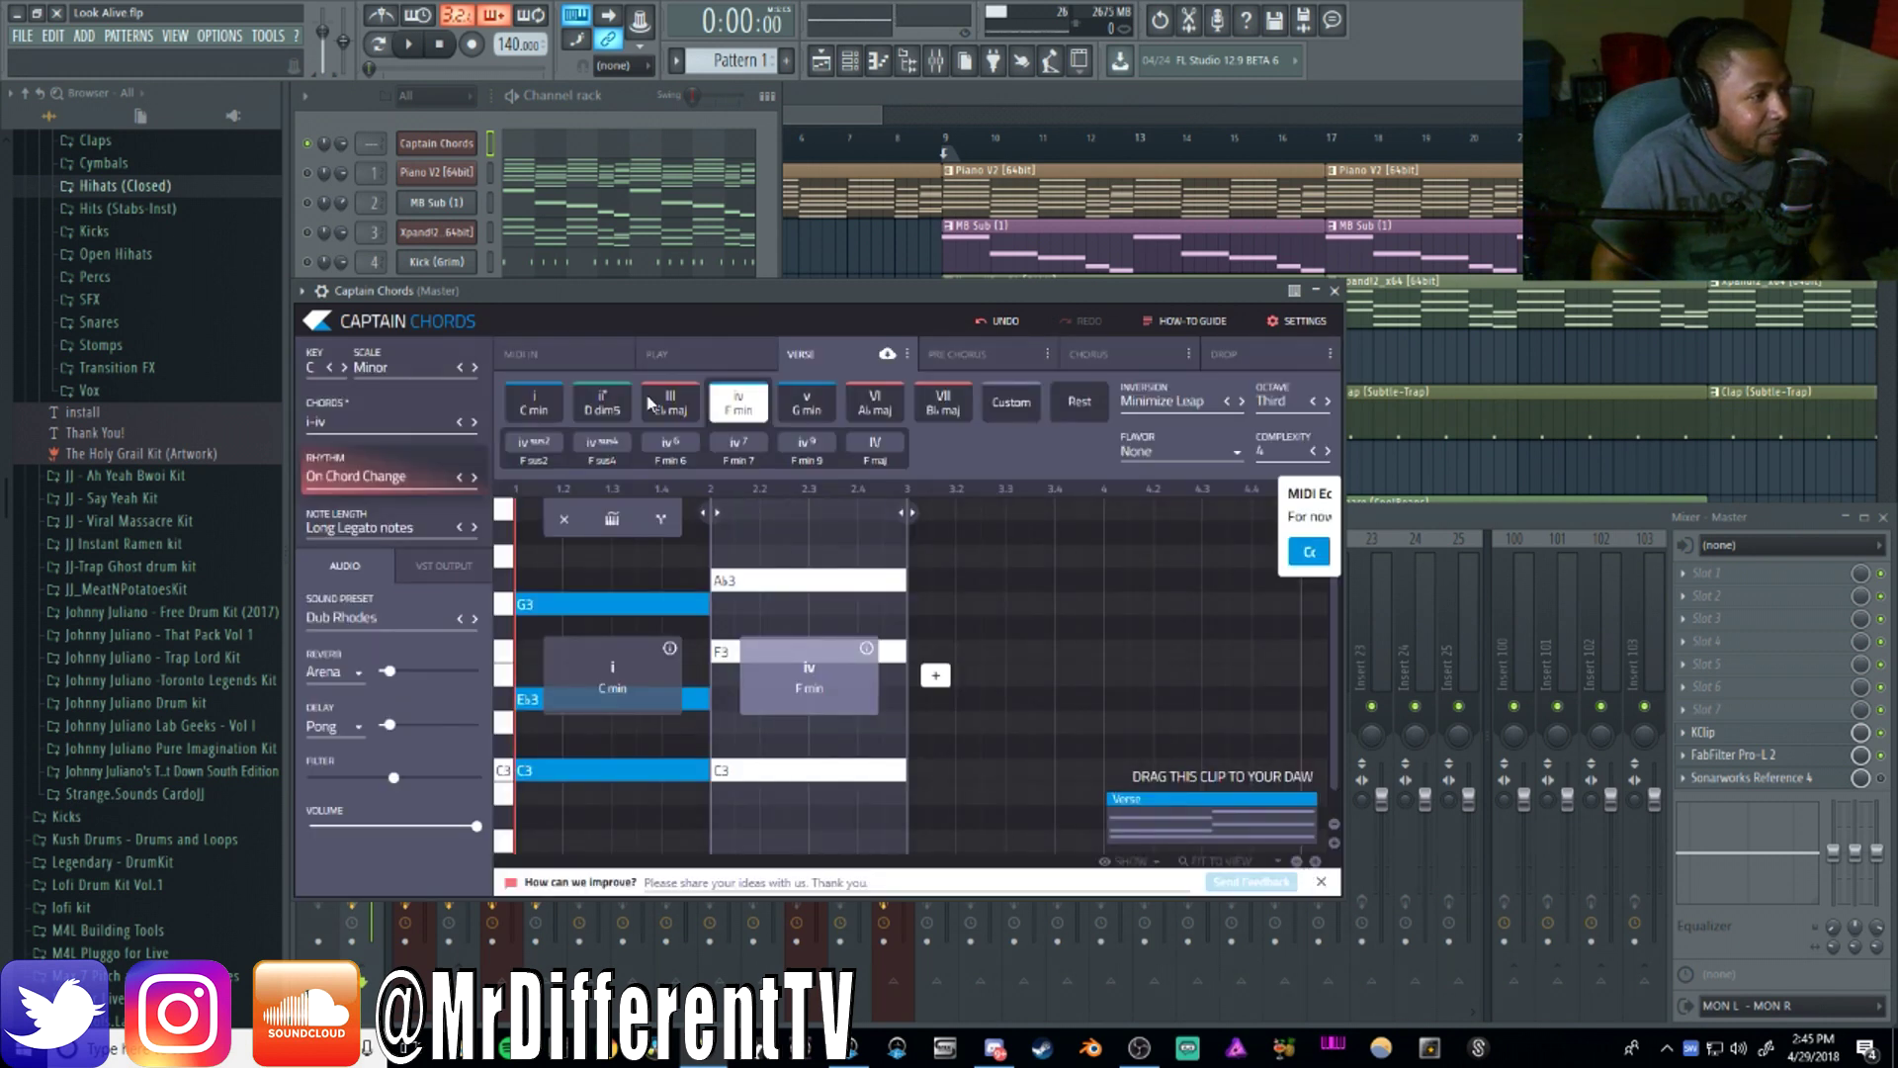
pyautogui.press('space')
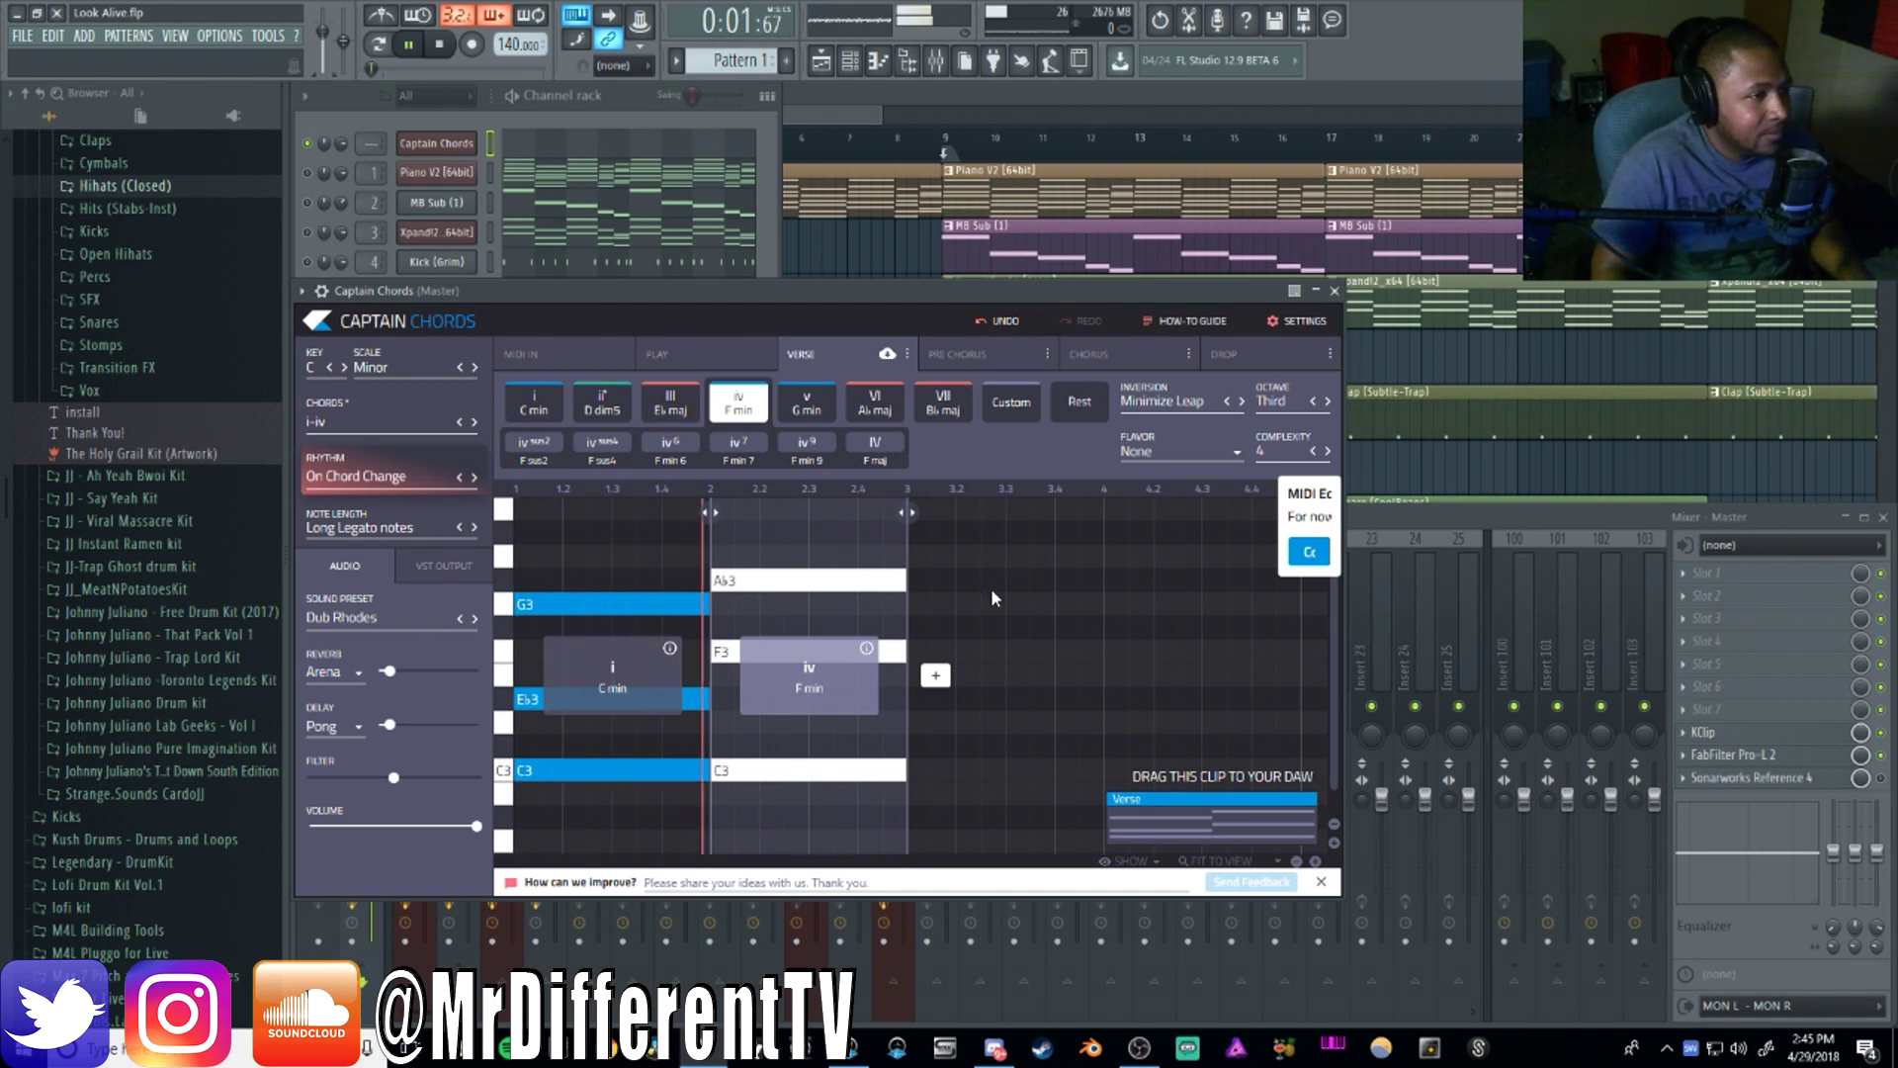
pyautogui.press('space')
# Add the 7th and 9th flavors to the first Verse chord (C min) and play the result
pyautogui.click(653, 699)
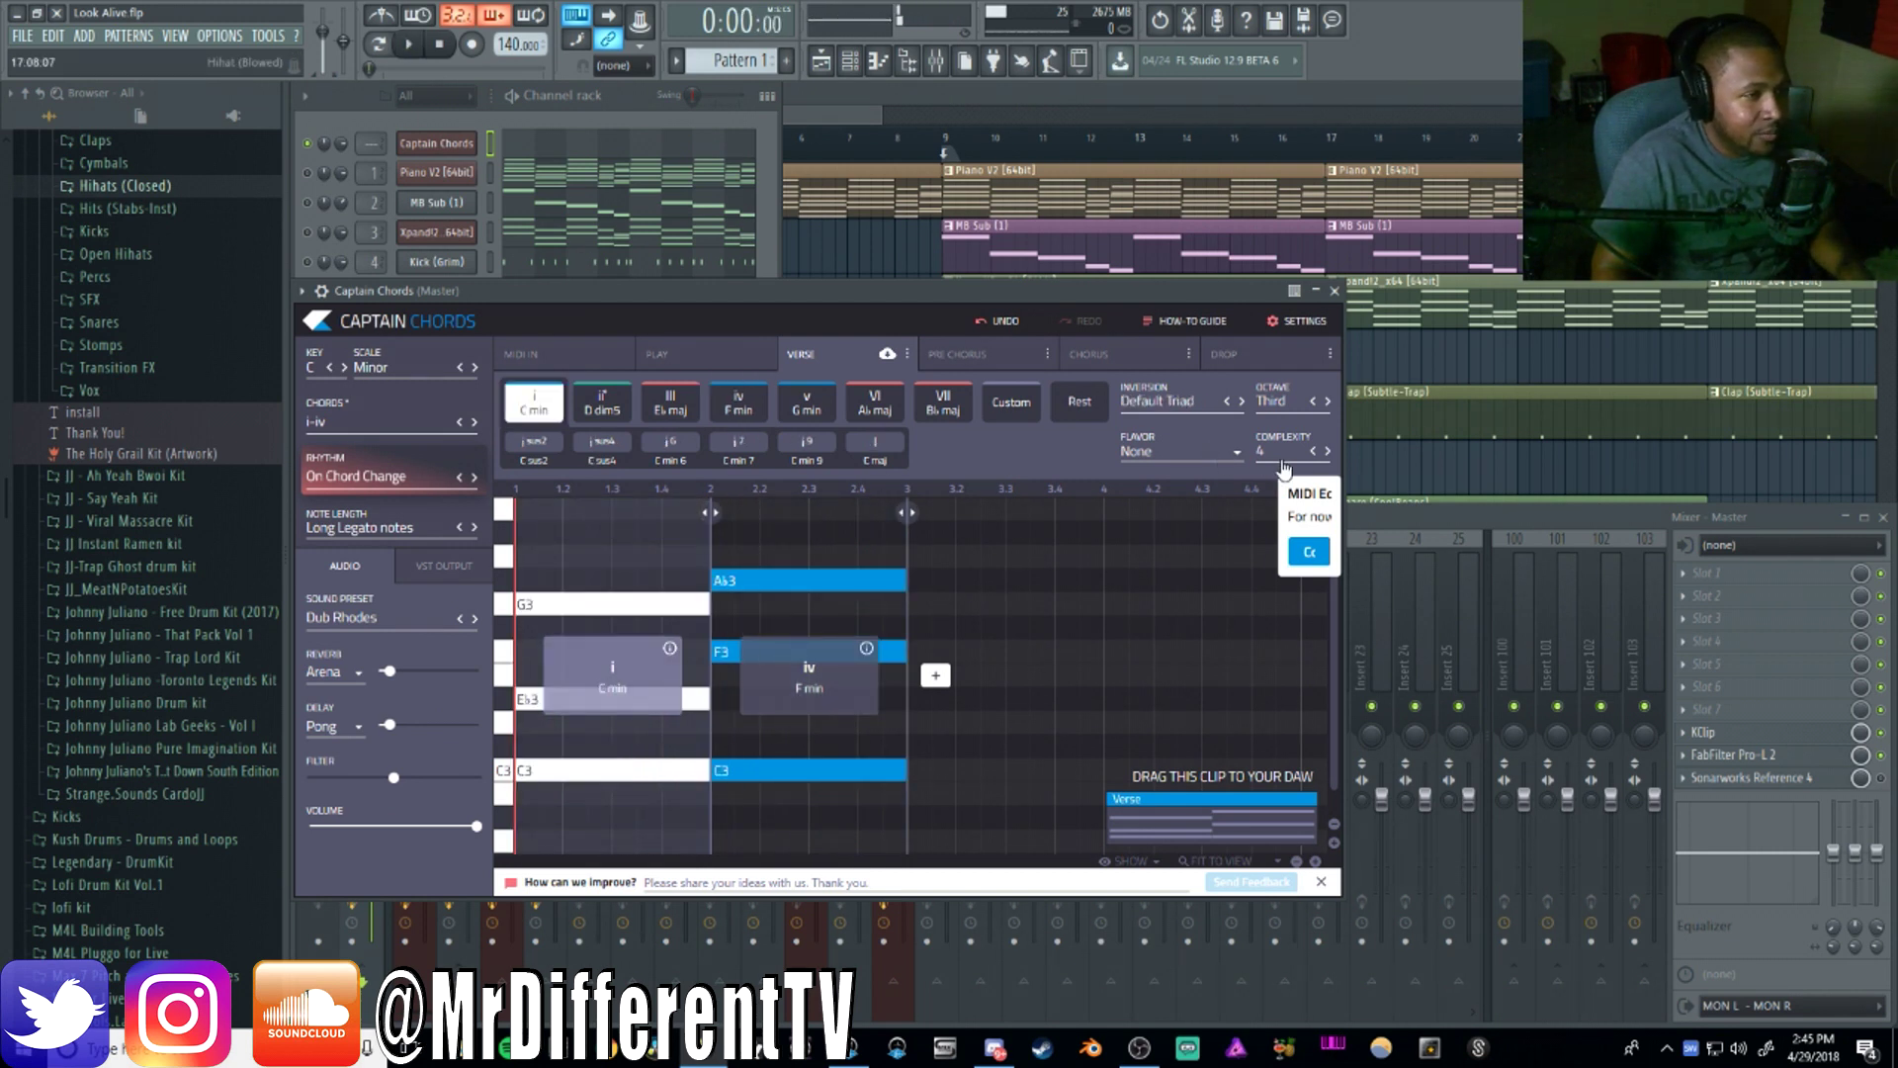
pyautogui.click(1228, 450)
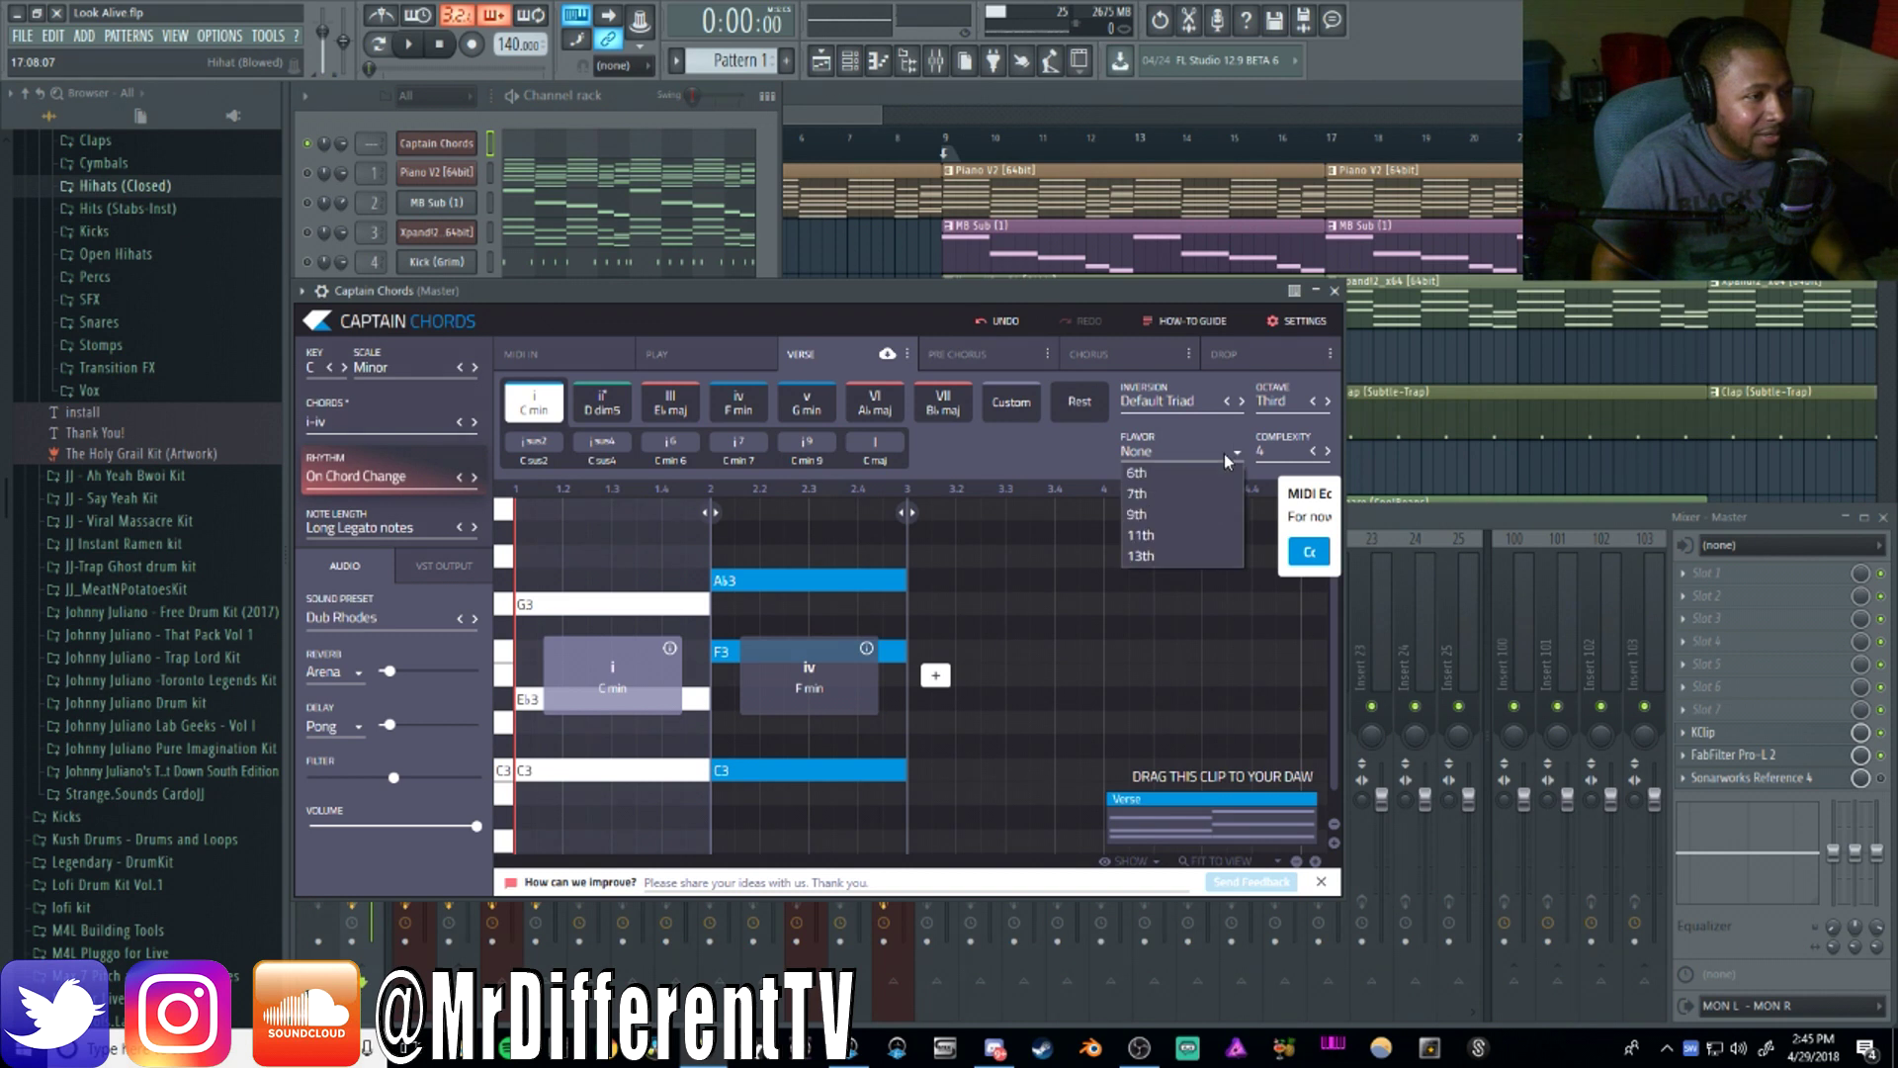
pyautogui.click(1166, 496)
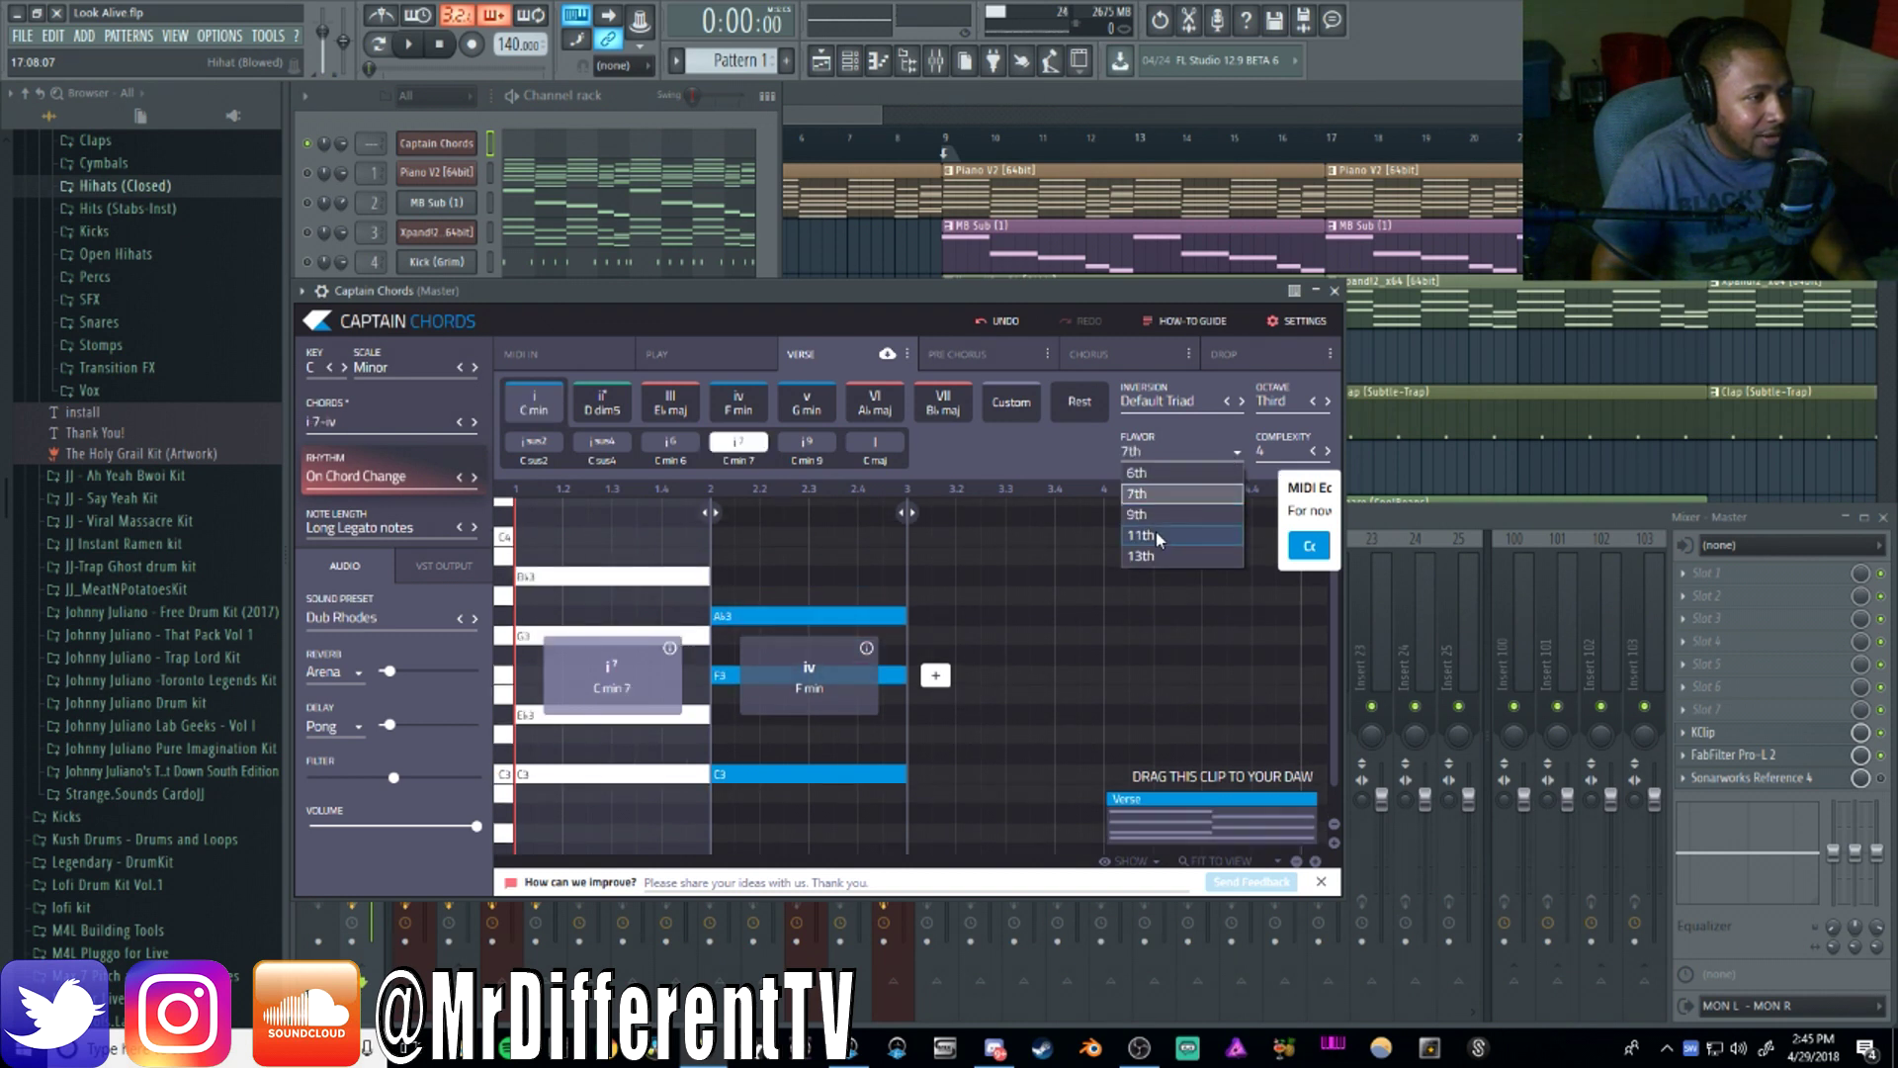
pyautogui.click(1155, 518)
pyautogui.press('space')
pyautogui.press('space')
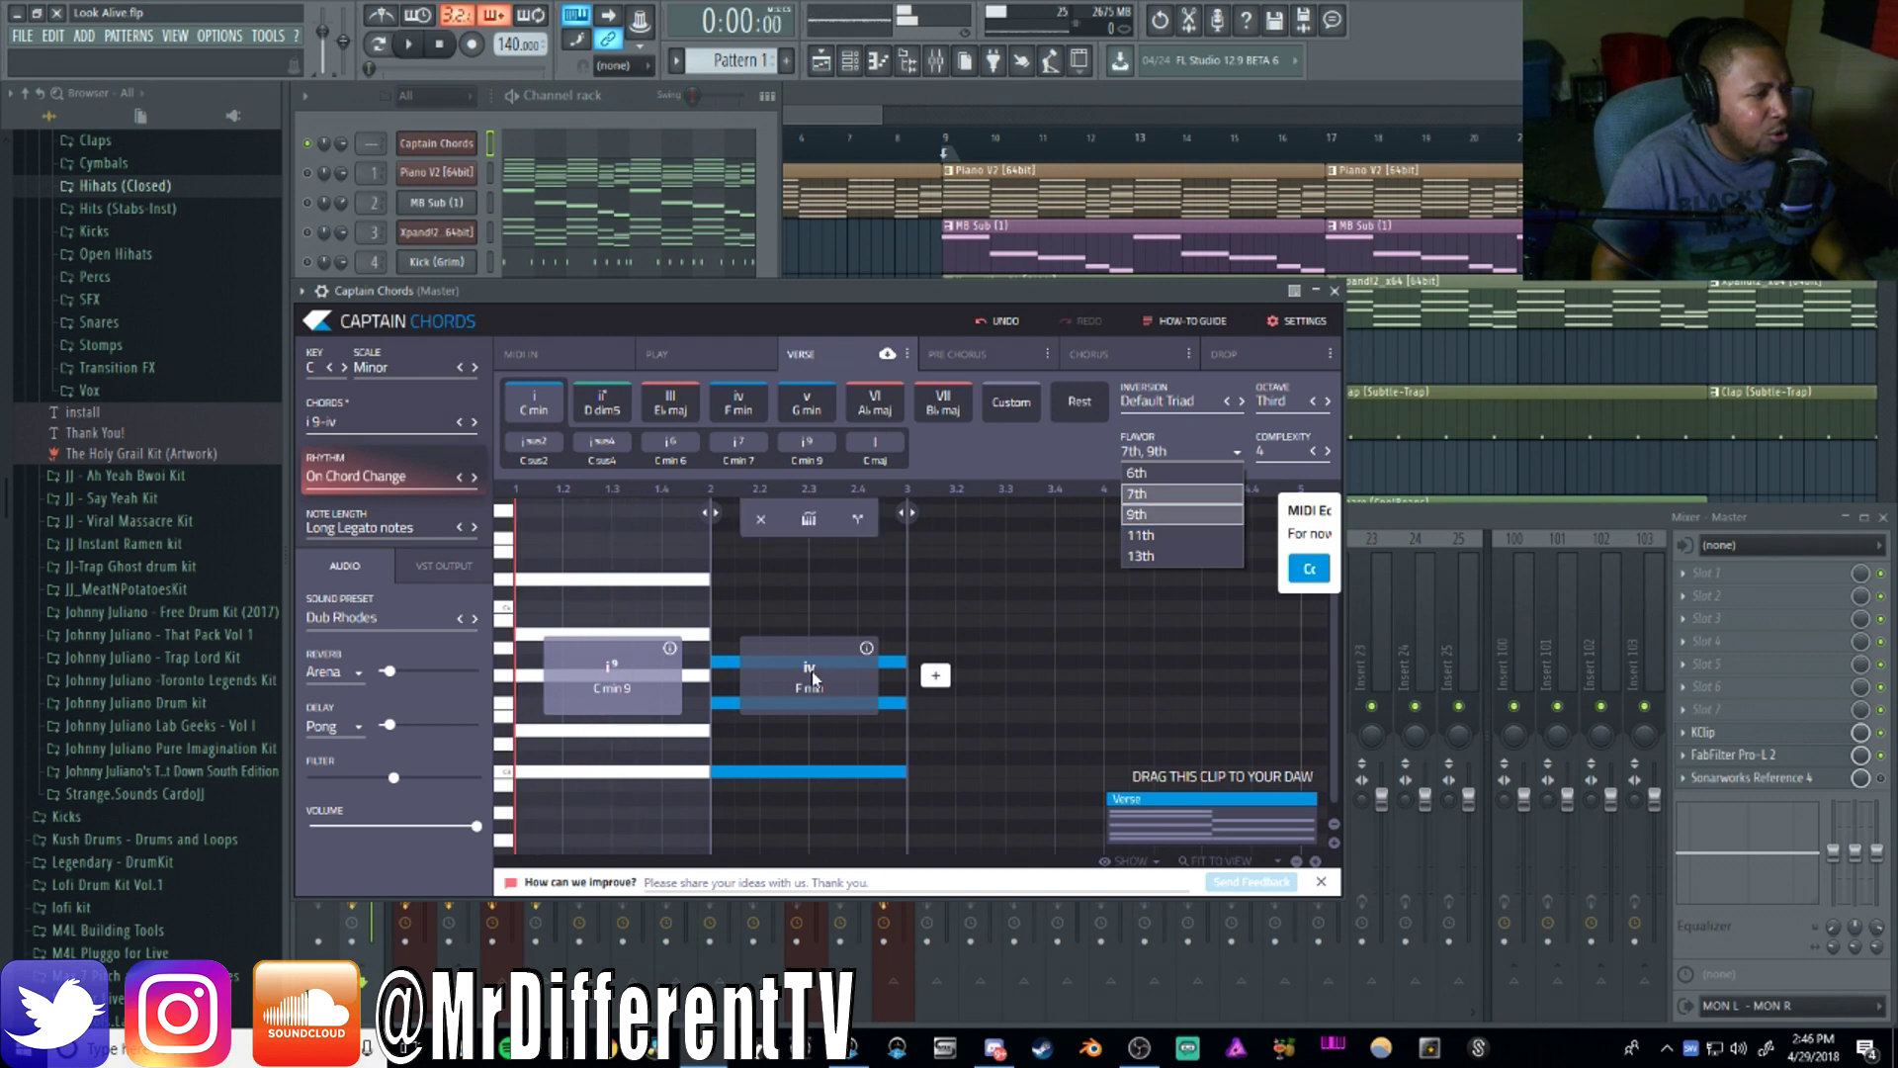
# Add the 7th and 9th flavors to the second Verse chord (F min) and play the two-chord progression
pyautogui.click(811, 672)
pyautogui.click(825, 677)
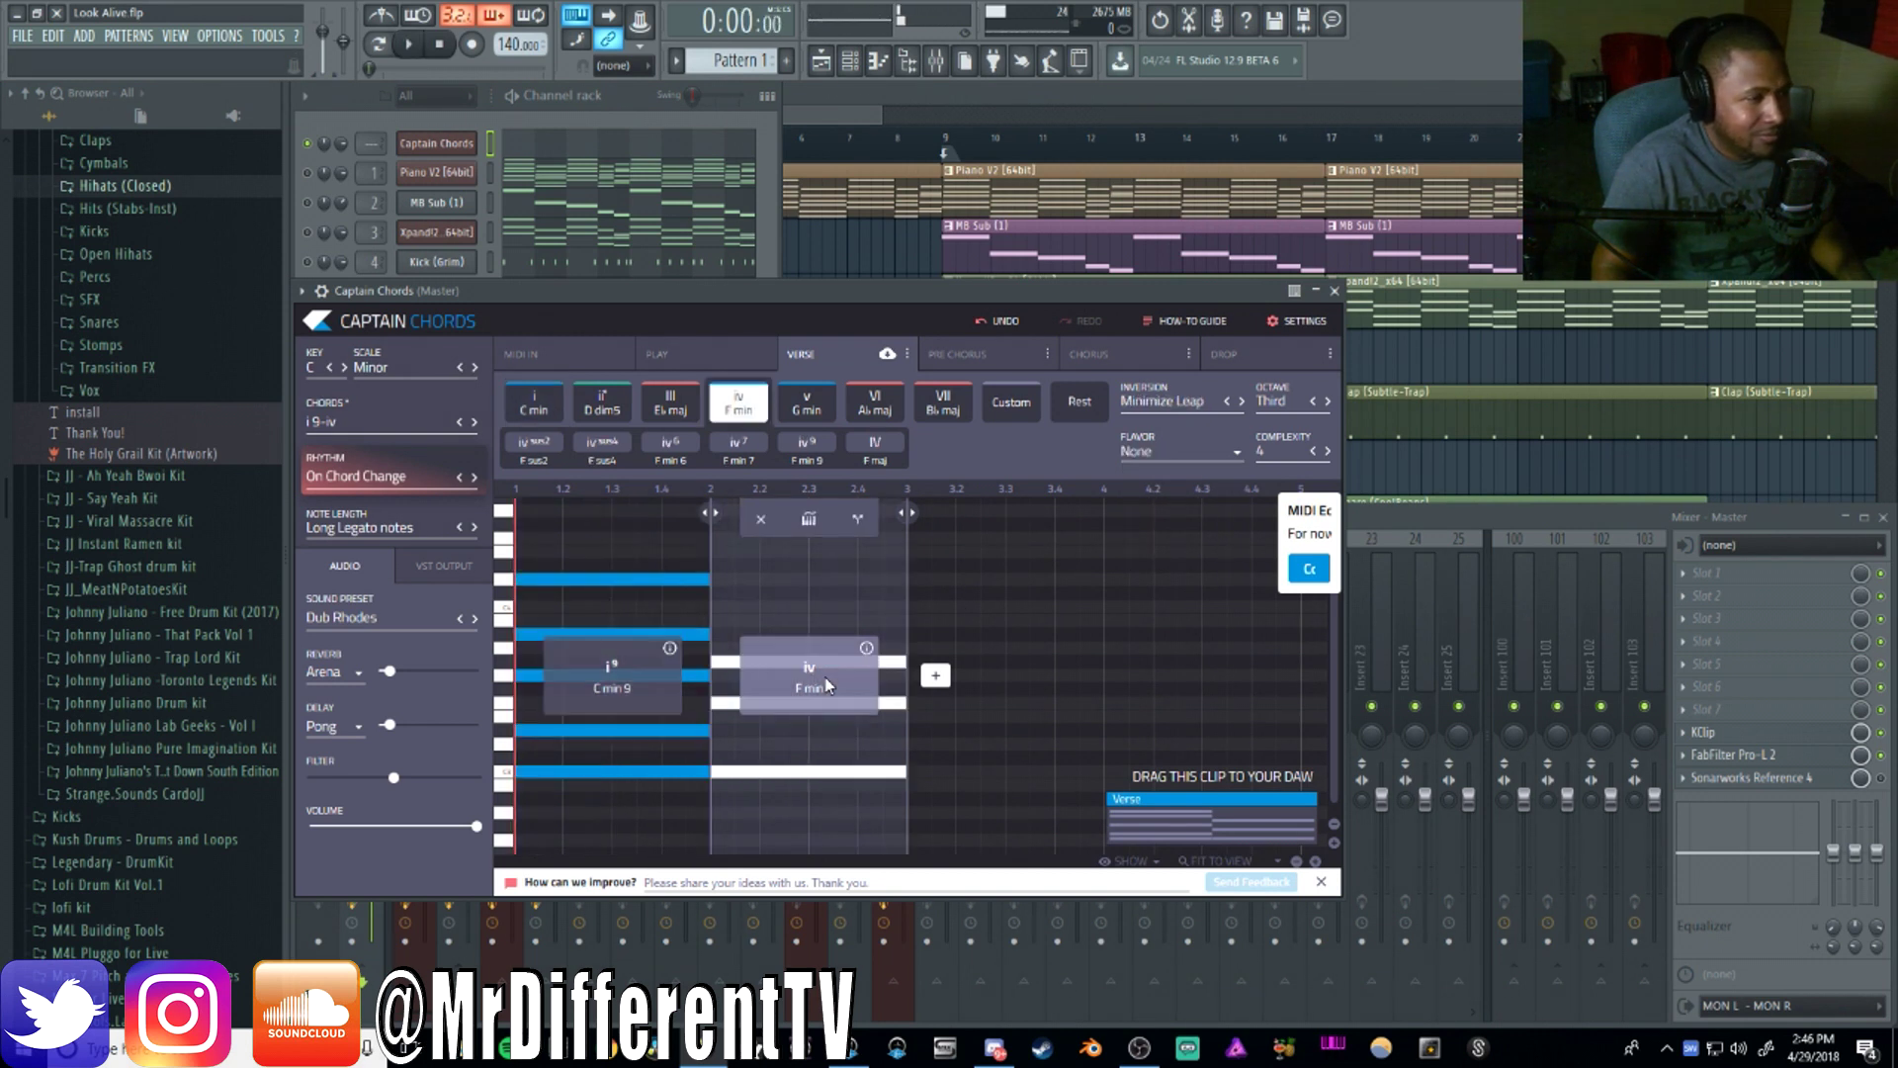
pyautogui.click(1153, 450)
pyautogui.click(1159, 497)
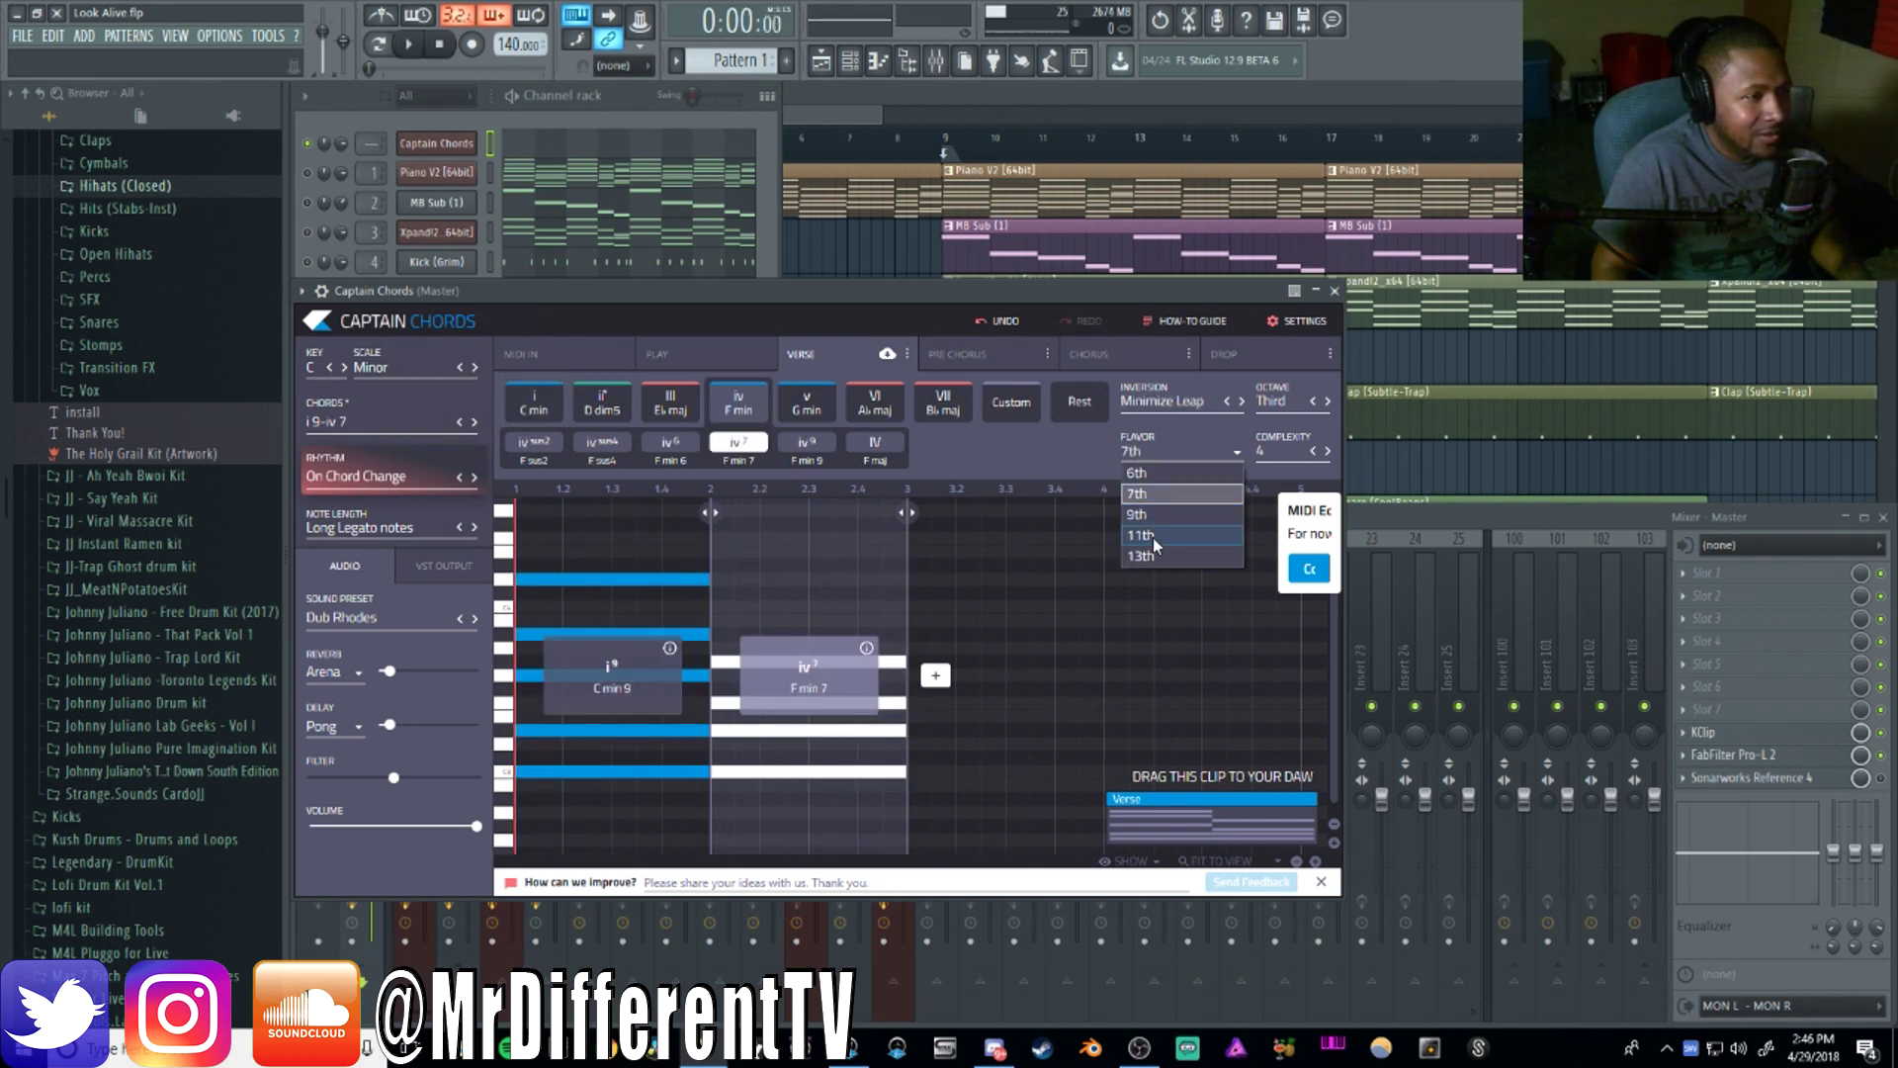
pyautogui.click(1145, 514)
pyautogui.press('space')
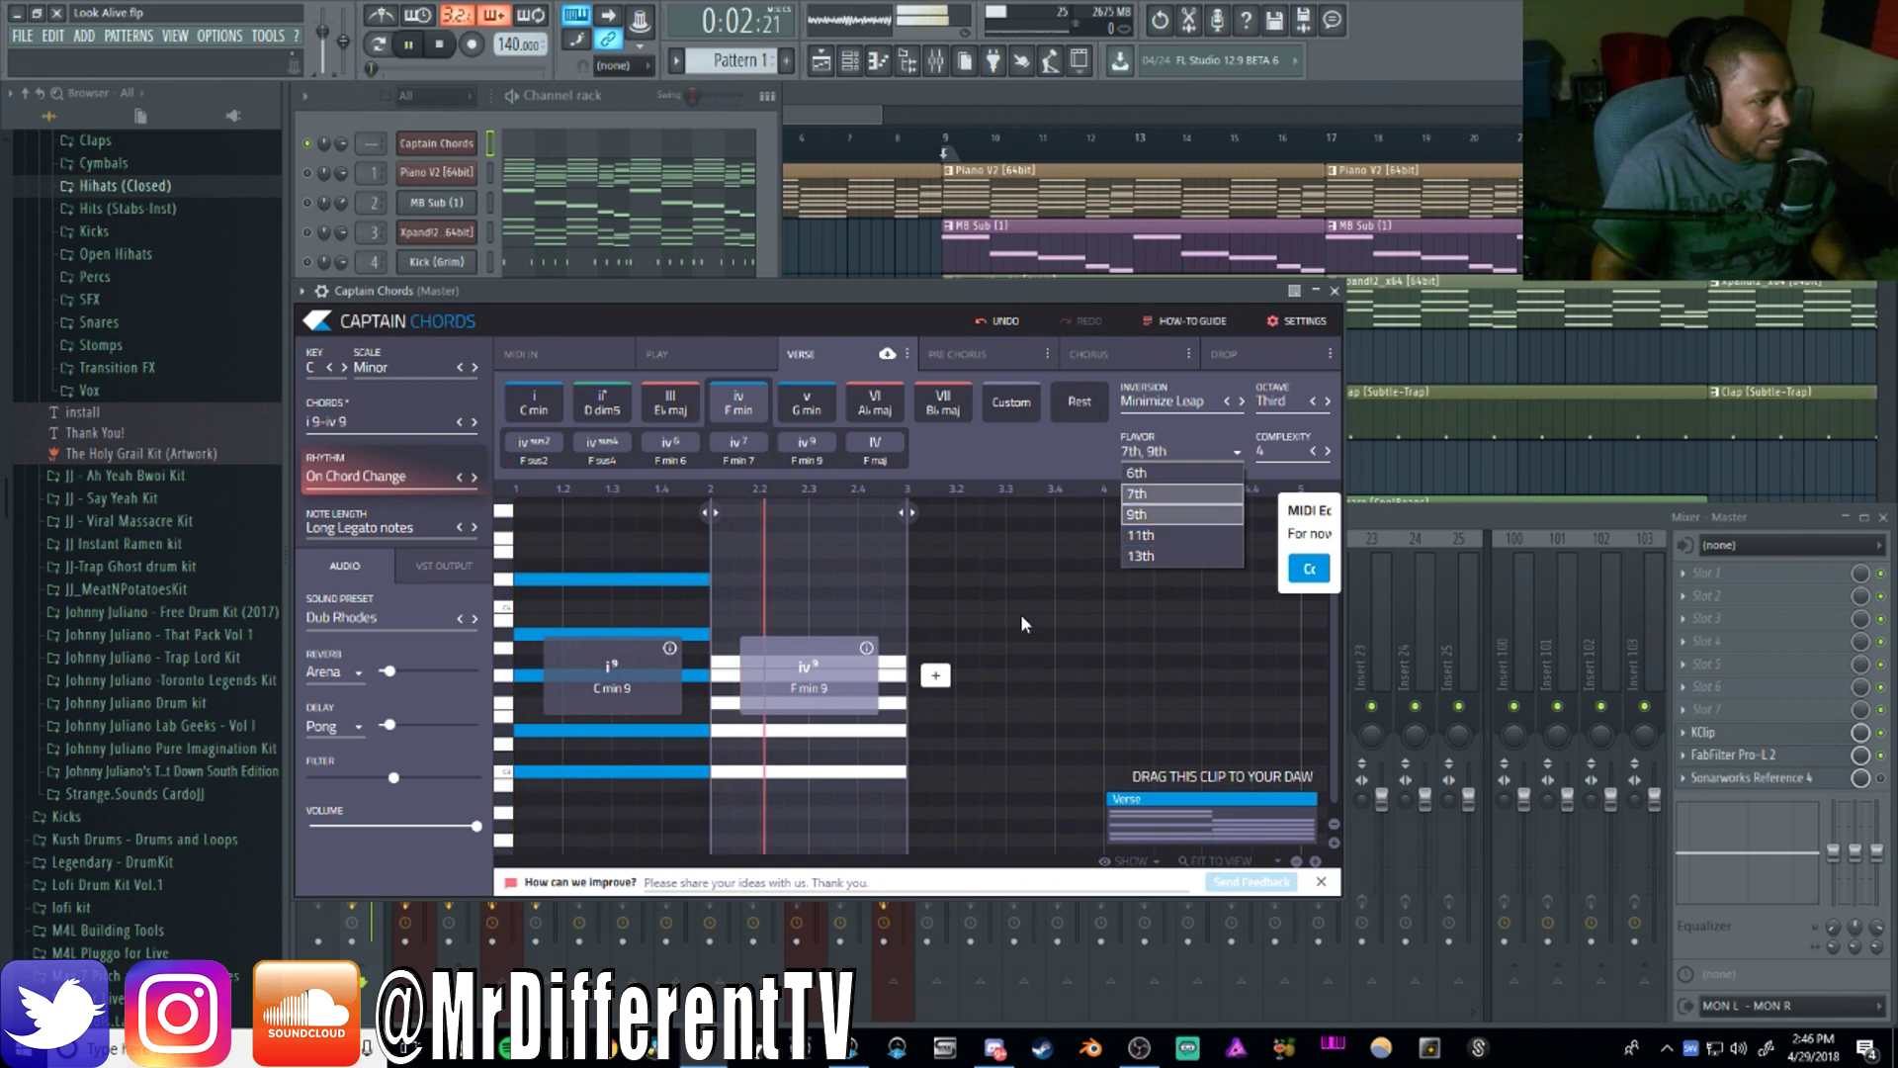
pyautogui.press('space')
# Add a third Verse chord and set it to i (C min), trying III (Eb maj) and ii° (D dim5) first
pyautogui.click(938, 686)
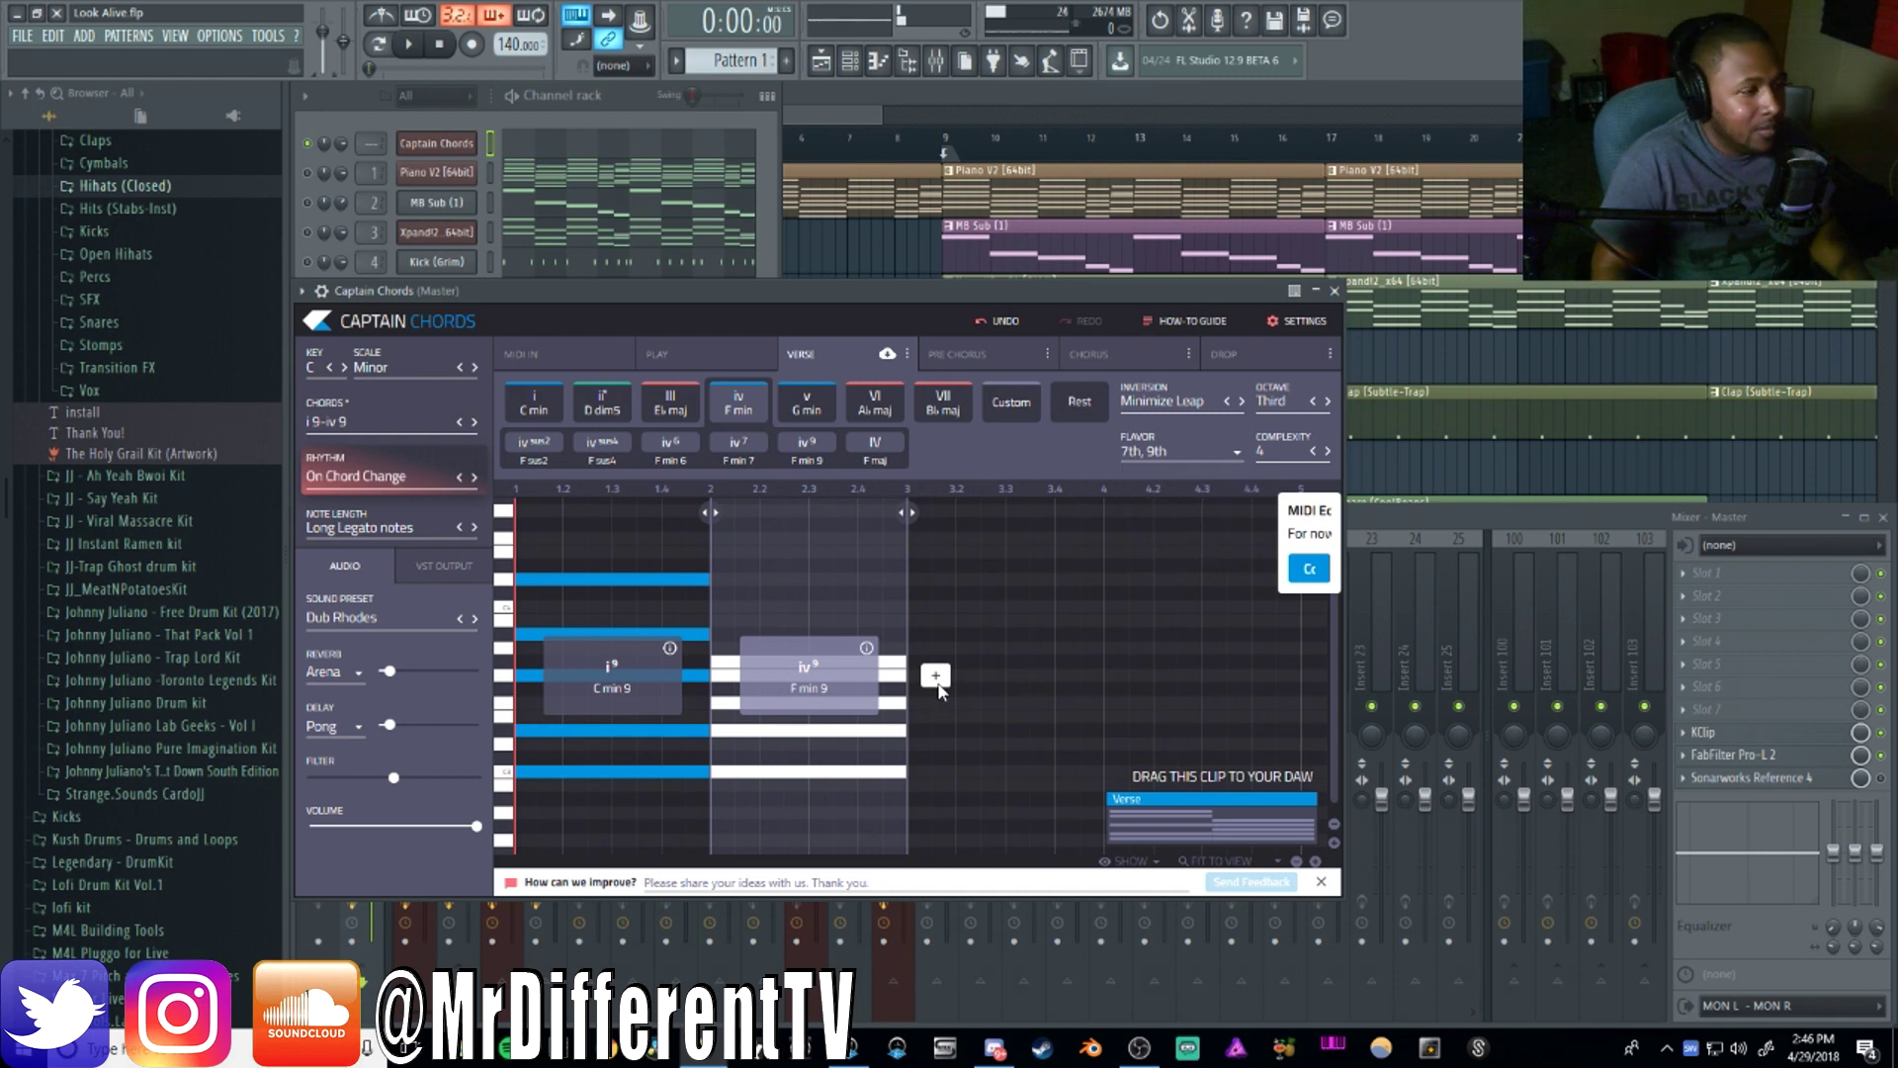
pyautogui.click(936, 676)
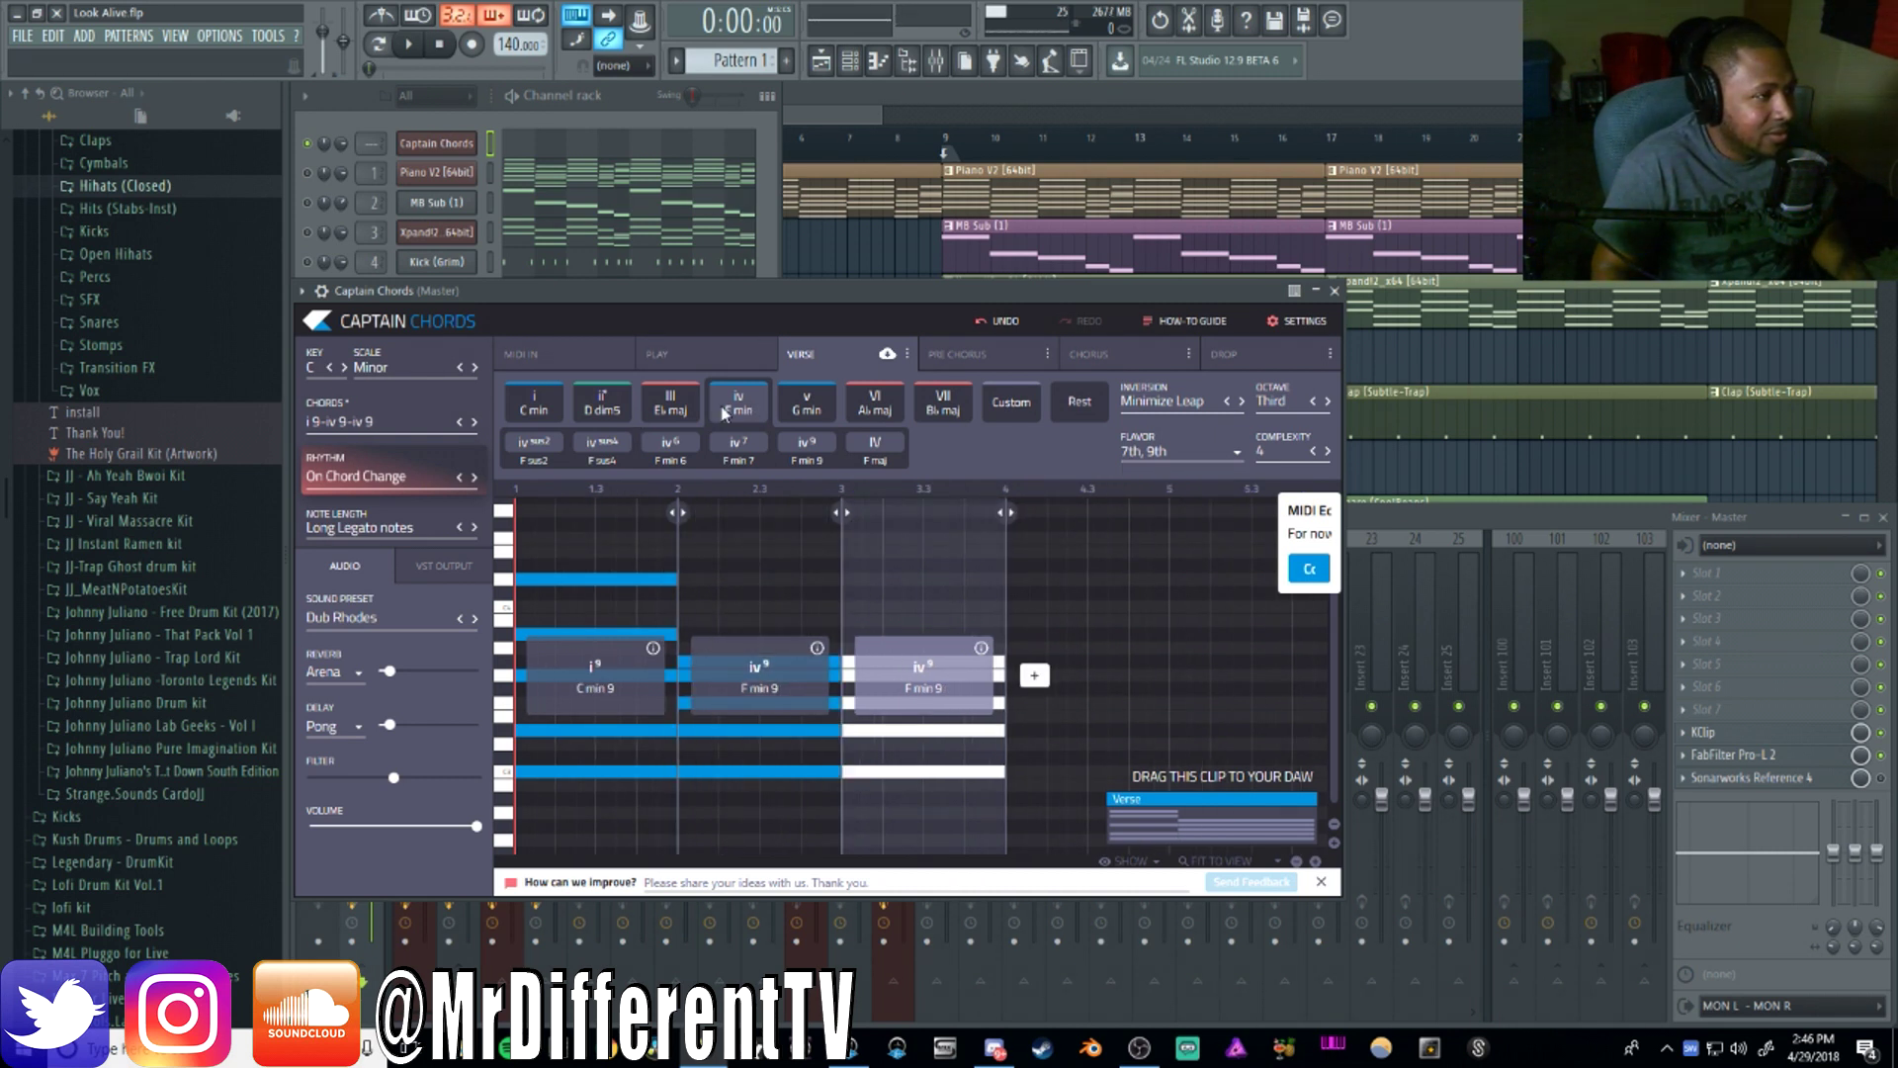
pyautogui.click(681, 411)
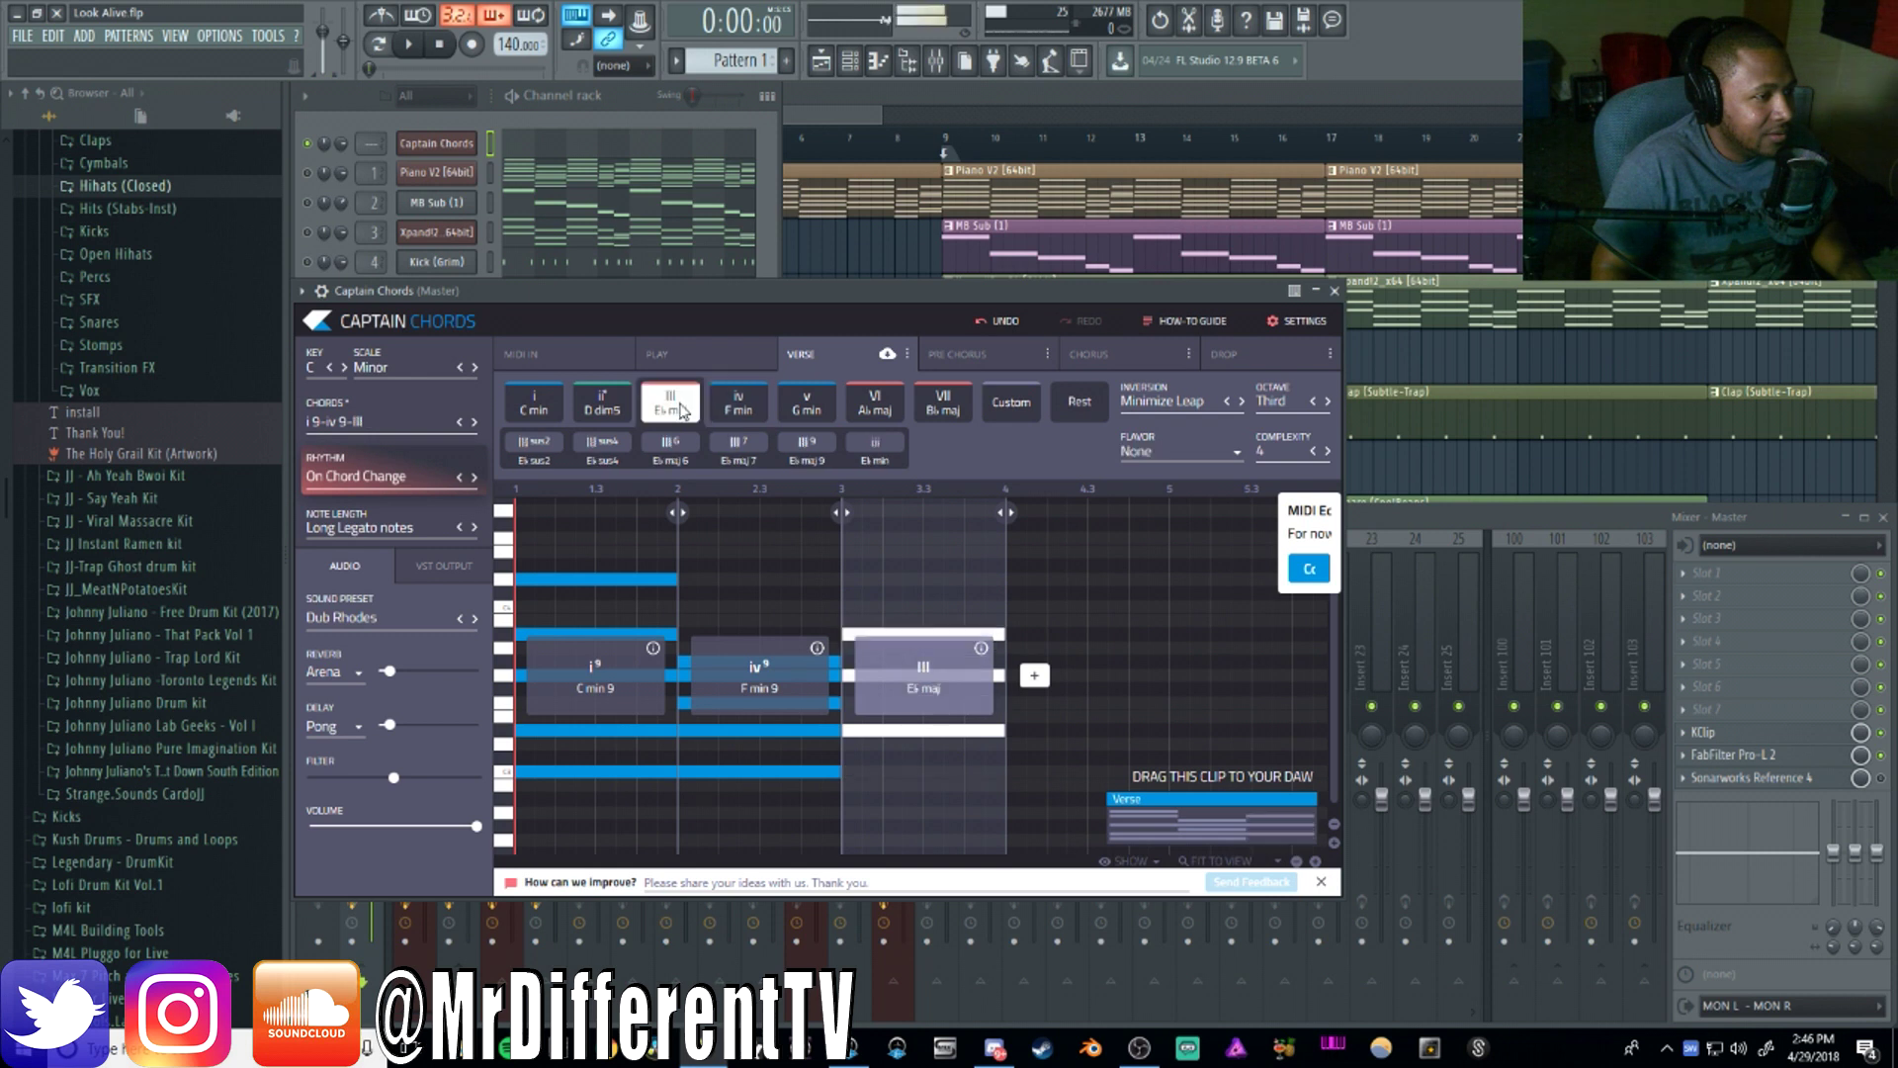
pyautogui.click(611, 412)
pyautogui.click(534, 411)
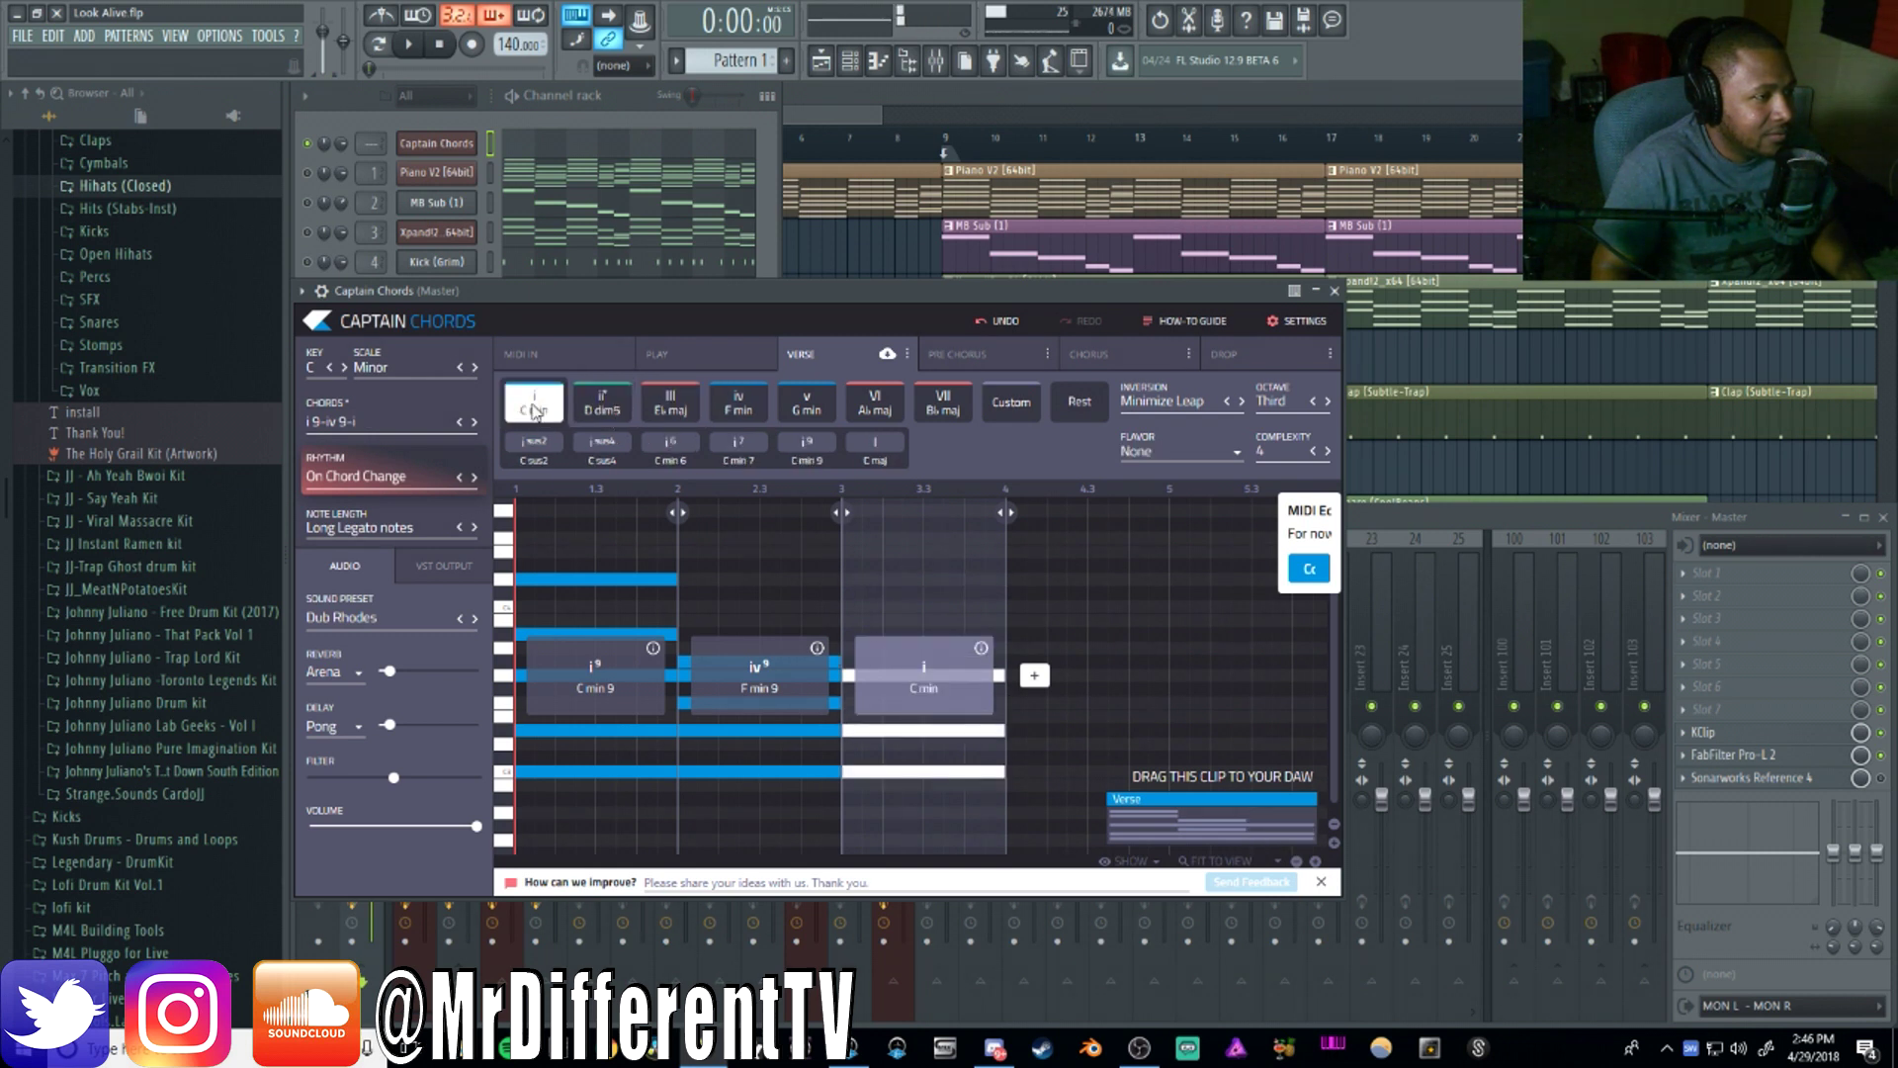
# Give the third Verse chord First Inversion with 7th and 9th flavors, and play the progression
pyautogui.click(1195, 407)
pyautogui.click(1164, 462)
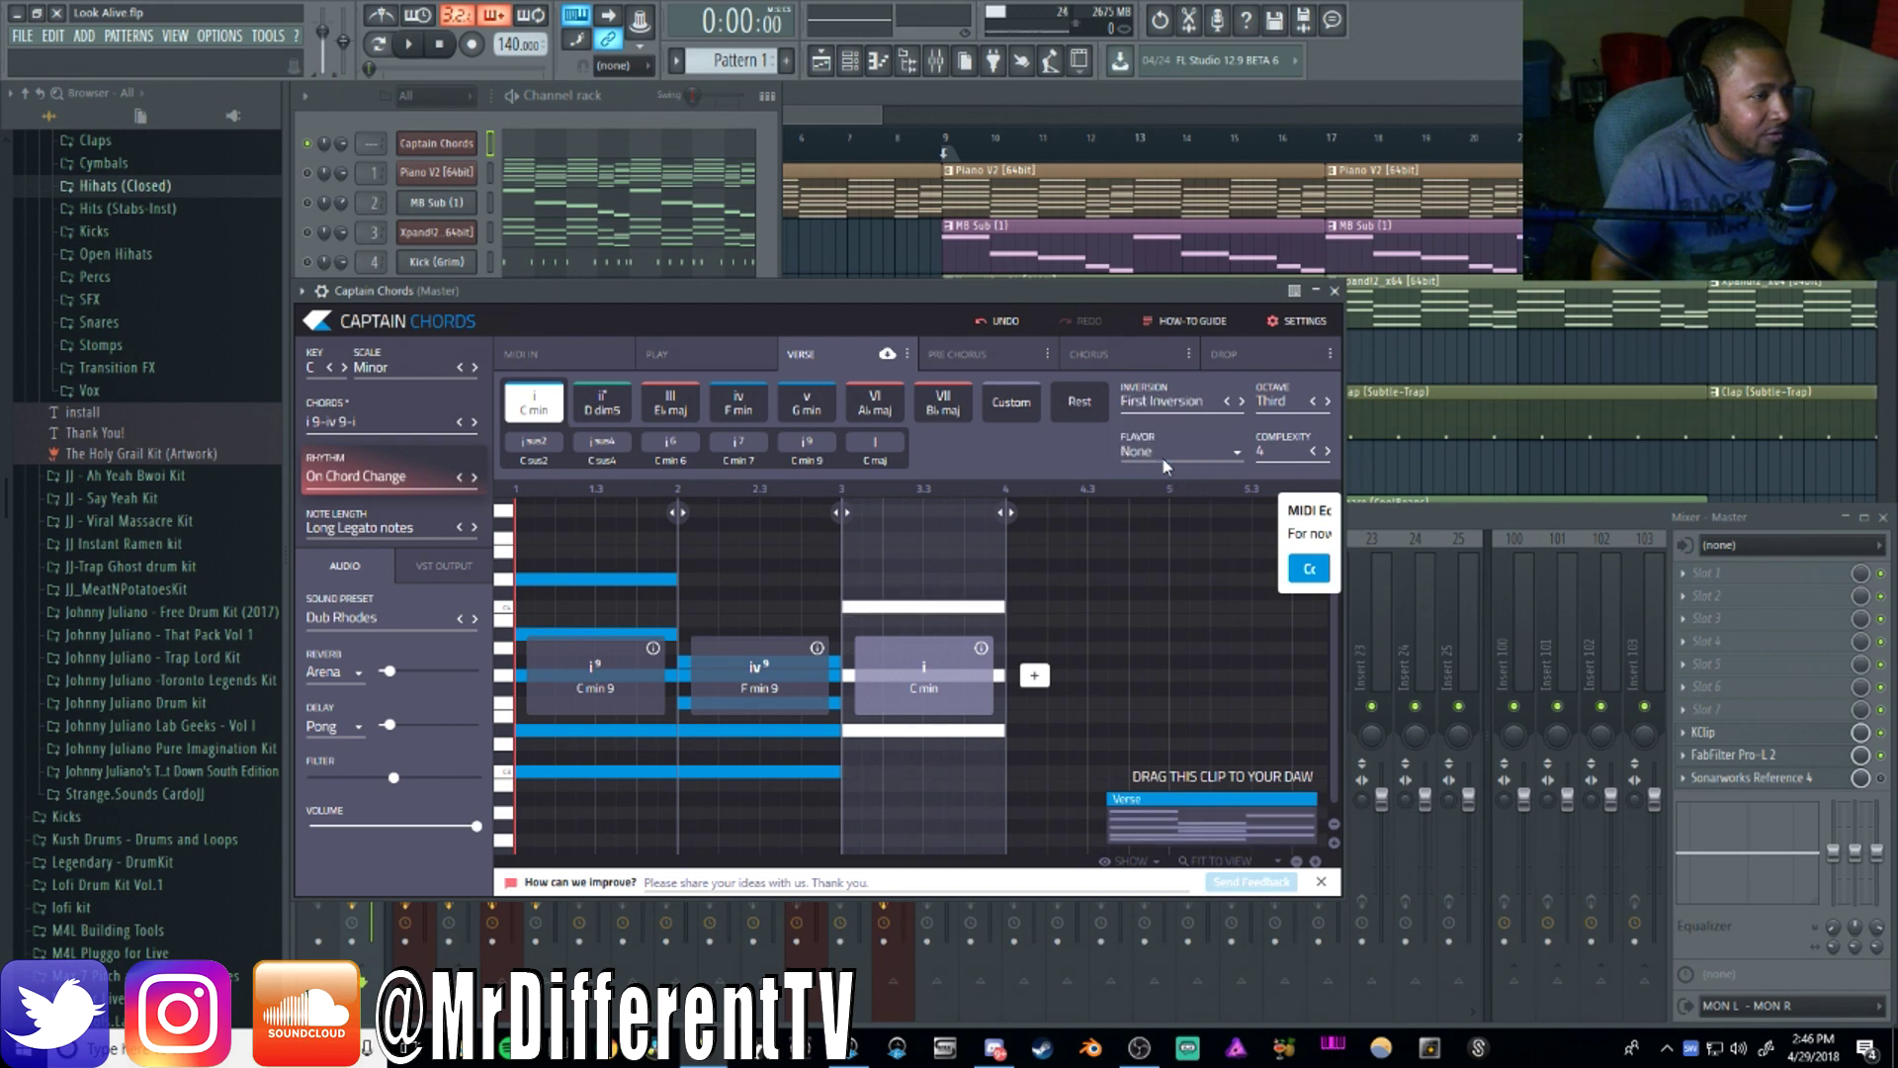
pyautogui.click(1161, 457)
pyautogui.click(1142, 500)
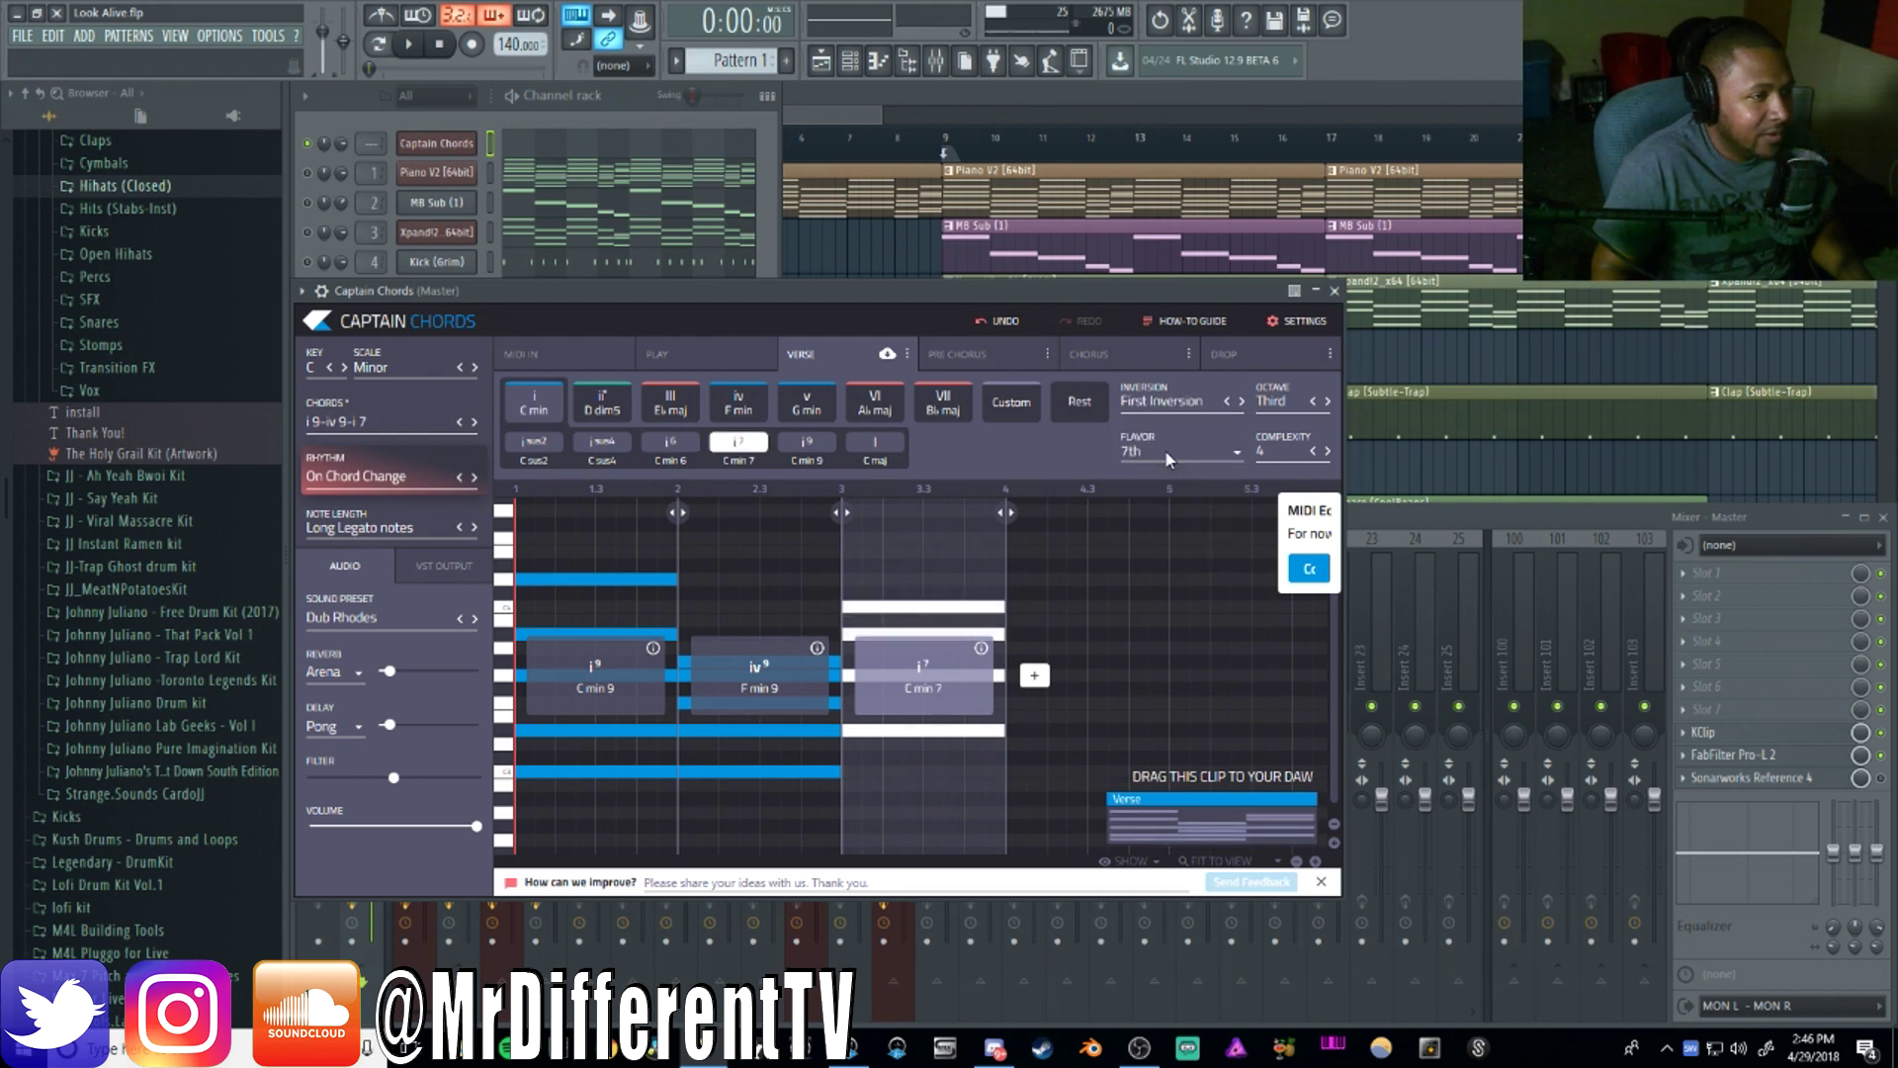
pyautogui.click(1160, 458)
pyautogui.click(1160, 518)
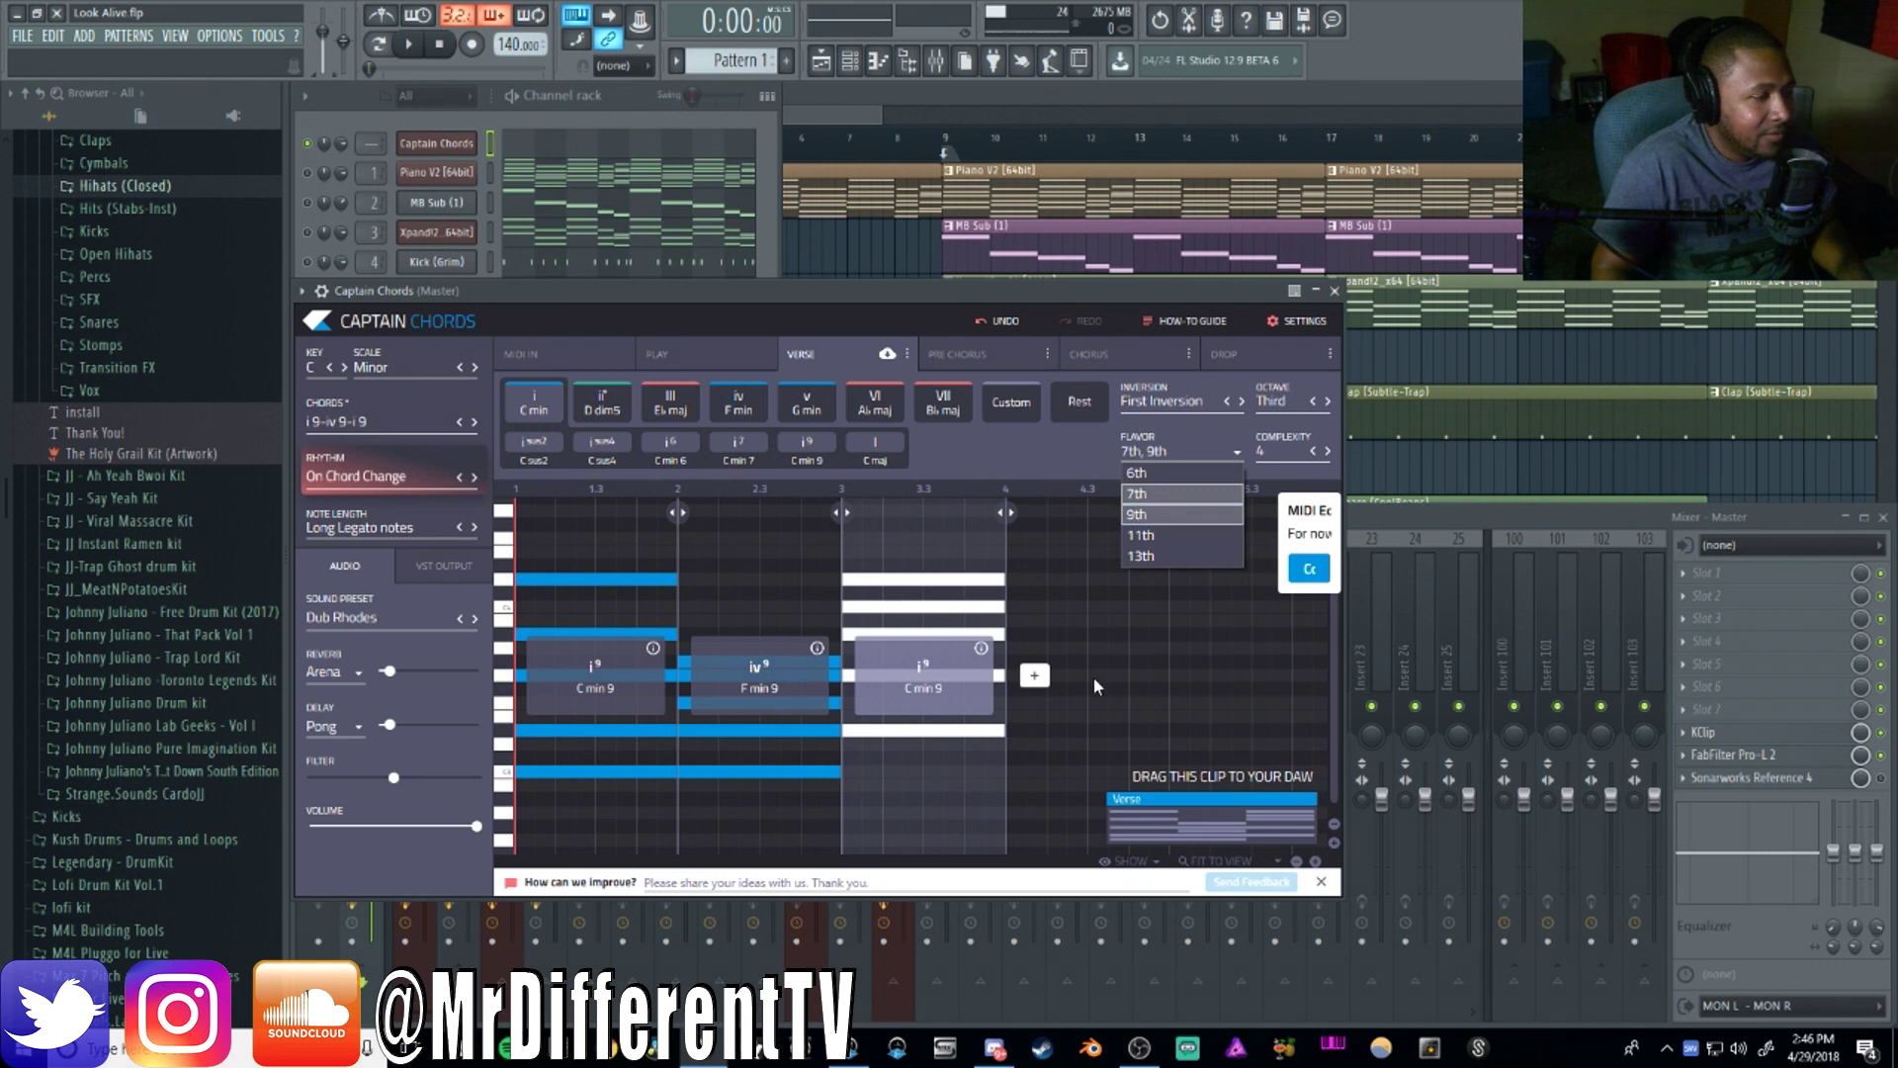
pyautogui.press('space')
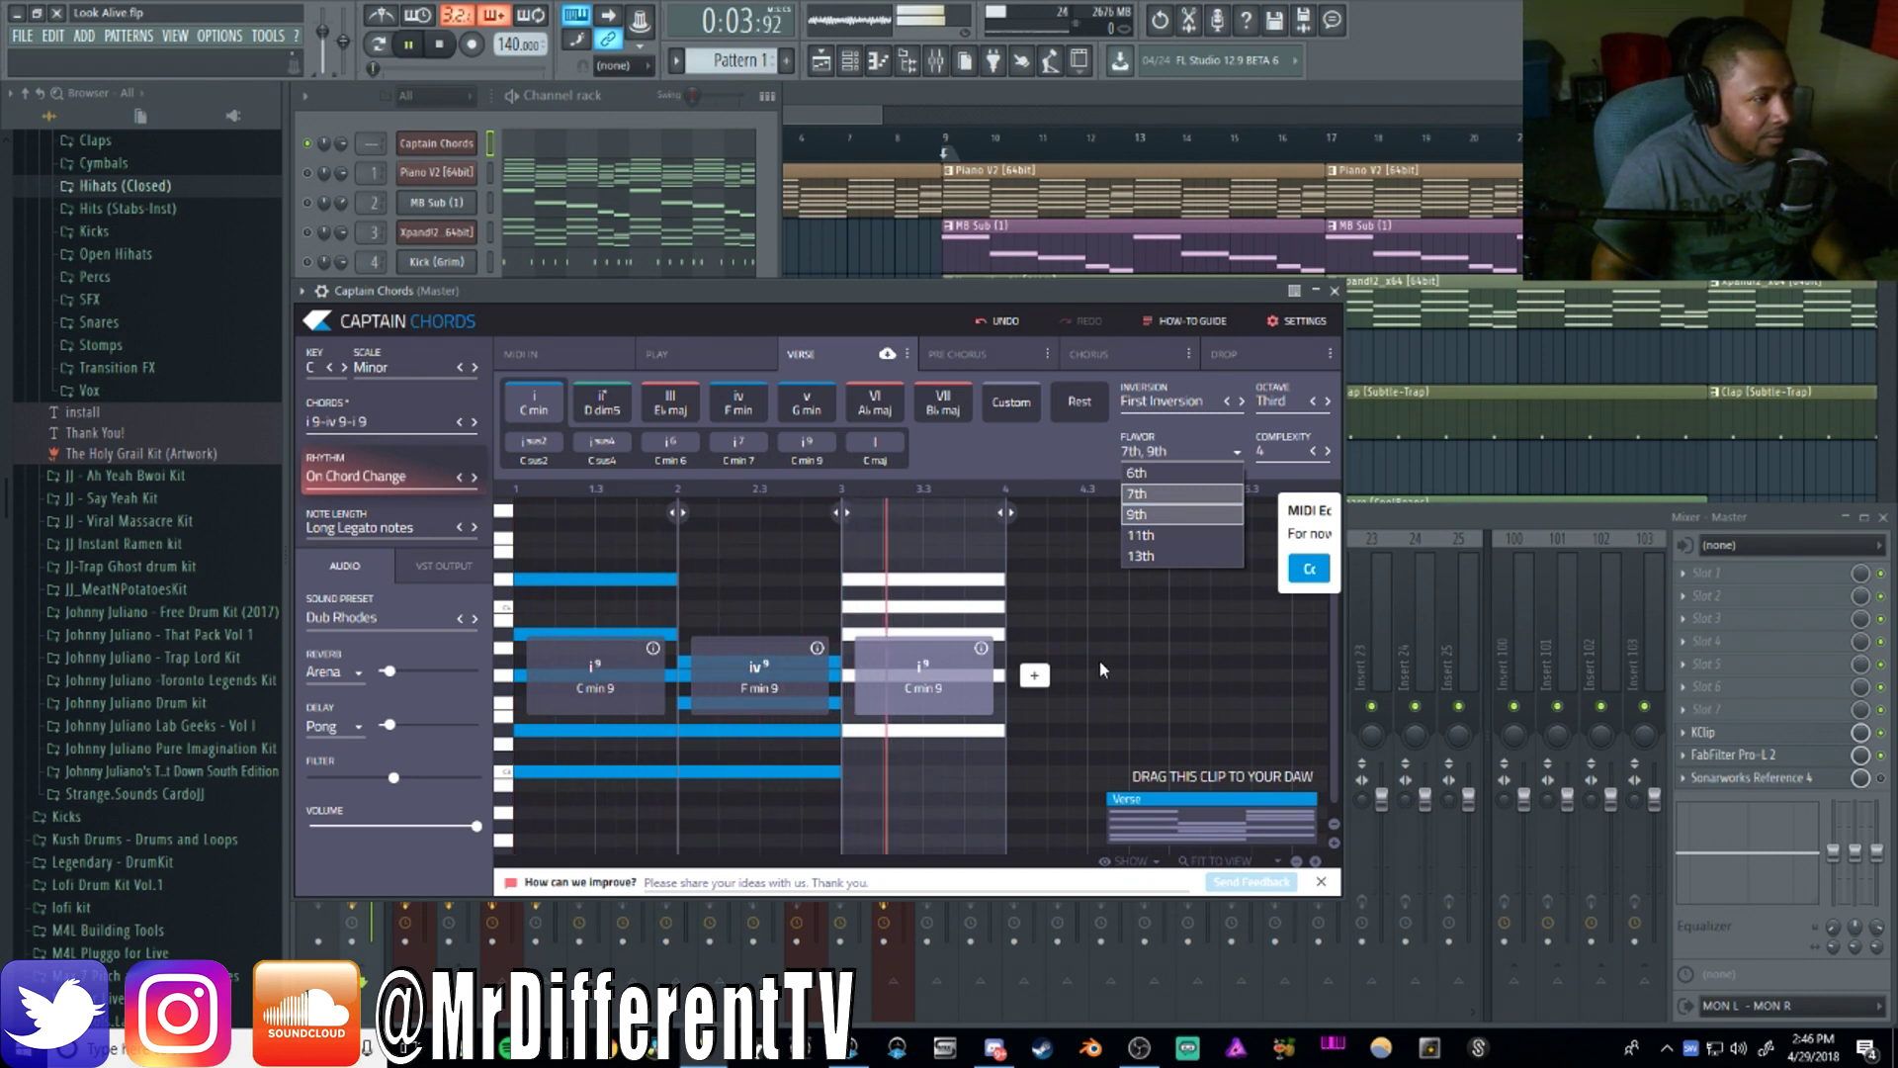
pyautogui.press('space')
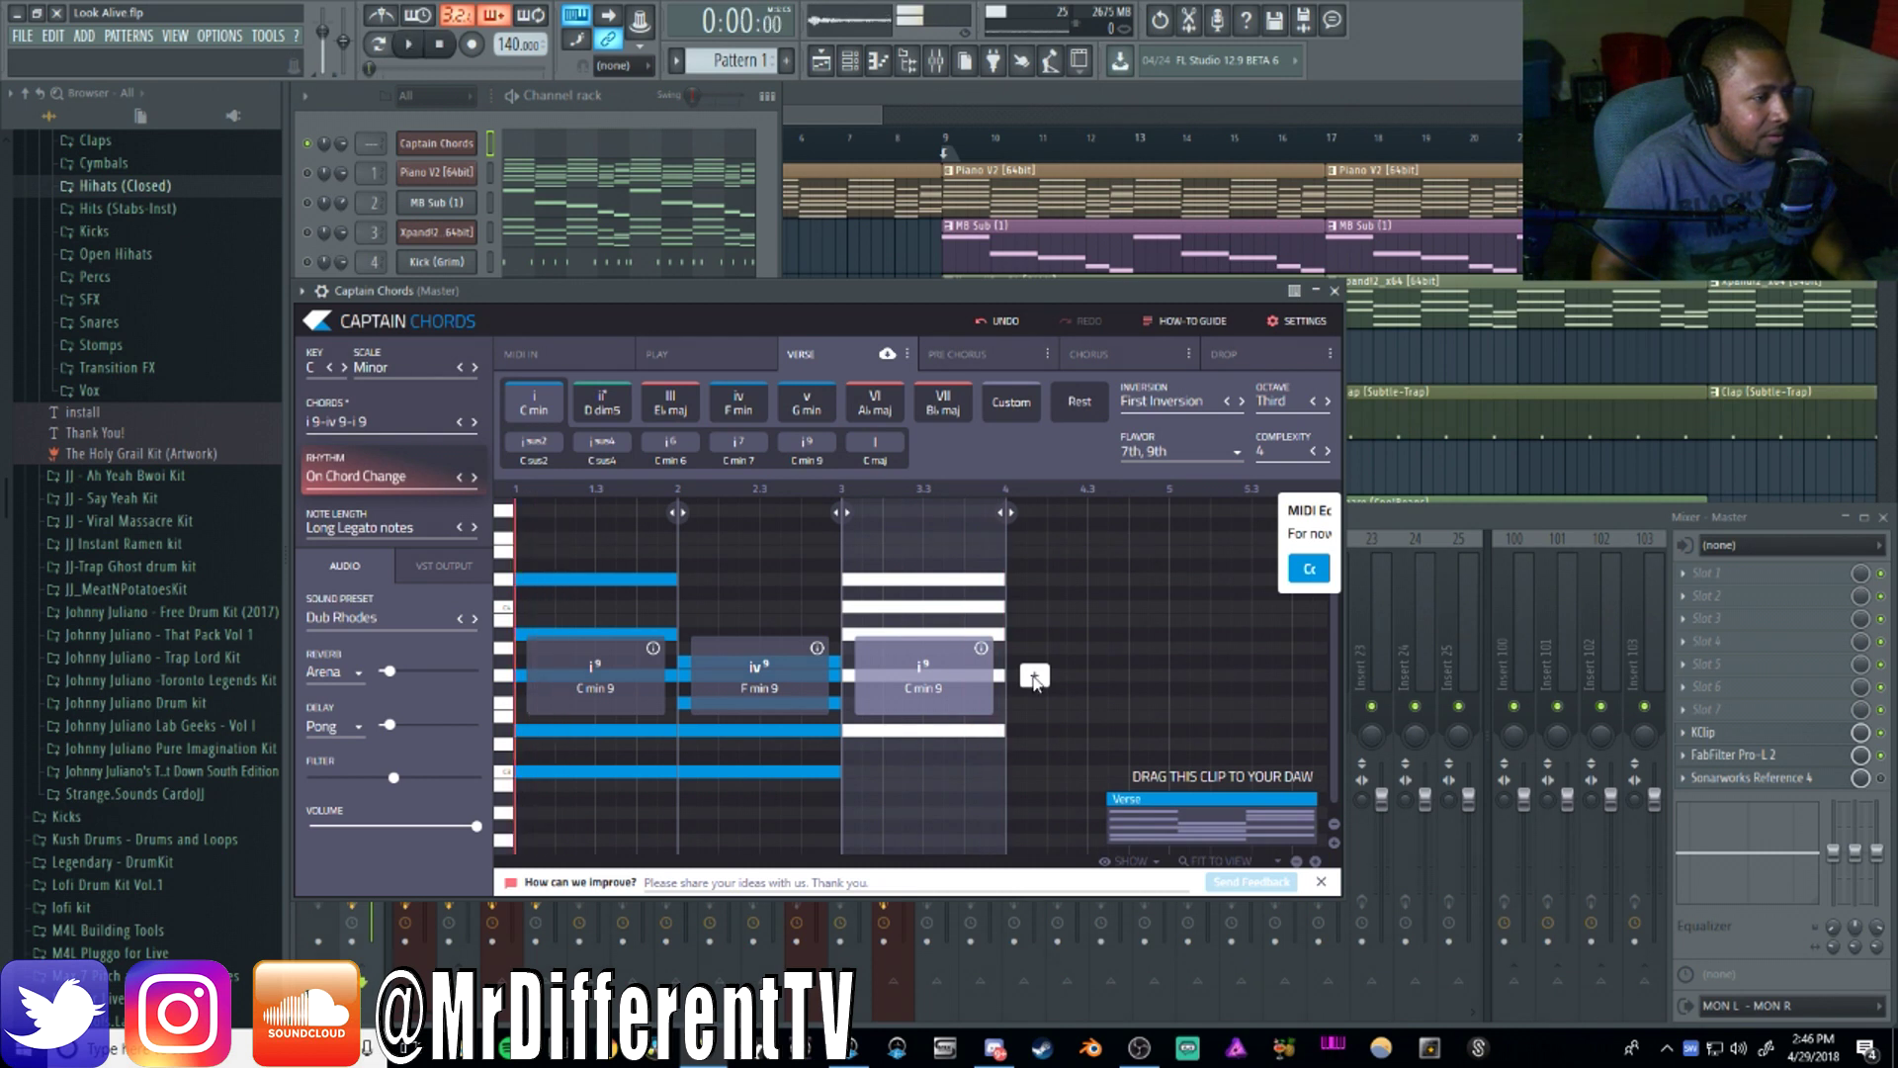
# Add a fourth Verse chord, ii° (D dim5) with 7th and 9th flavors, and start playing the progression
pyautogui.click(1034, 677)
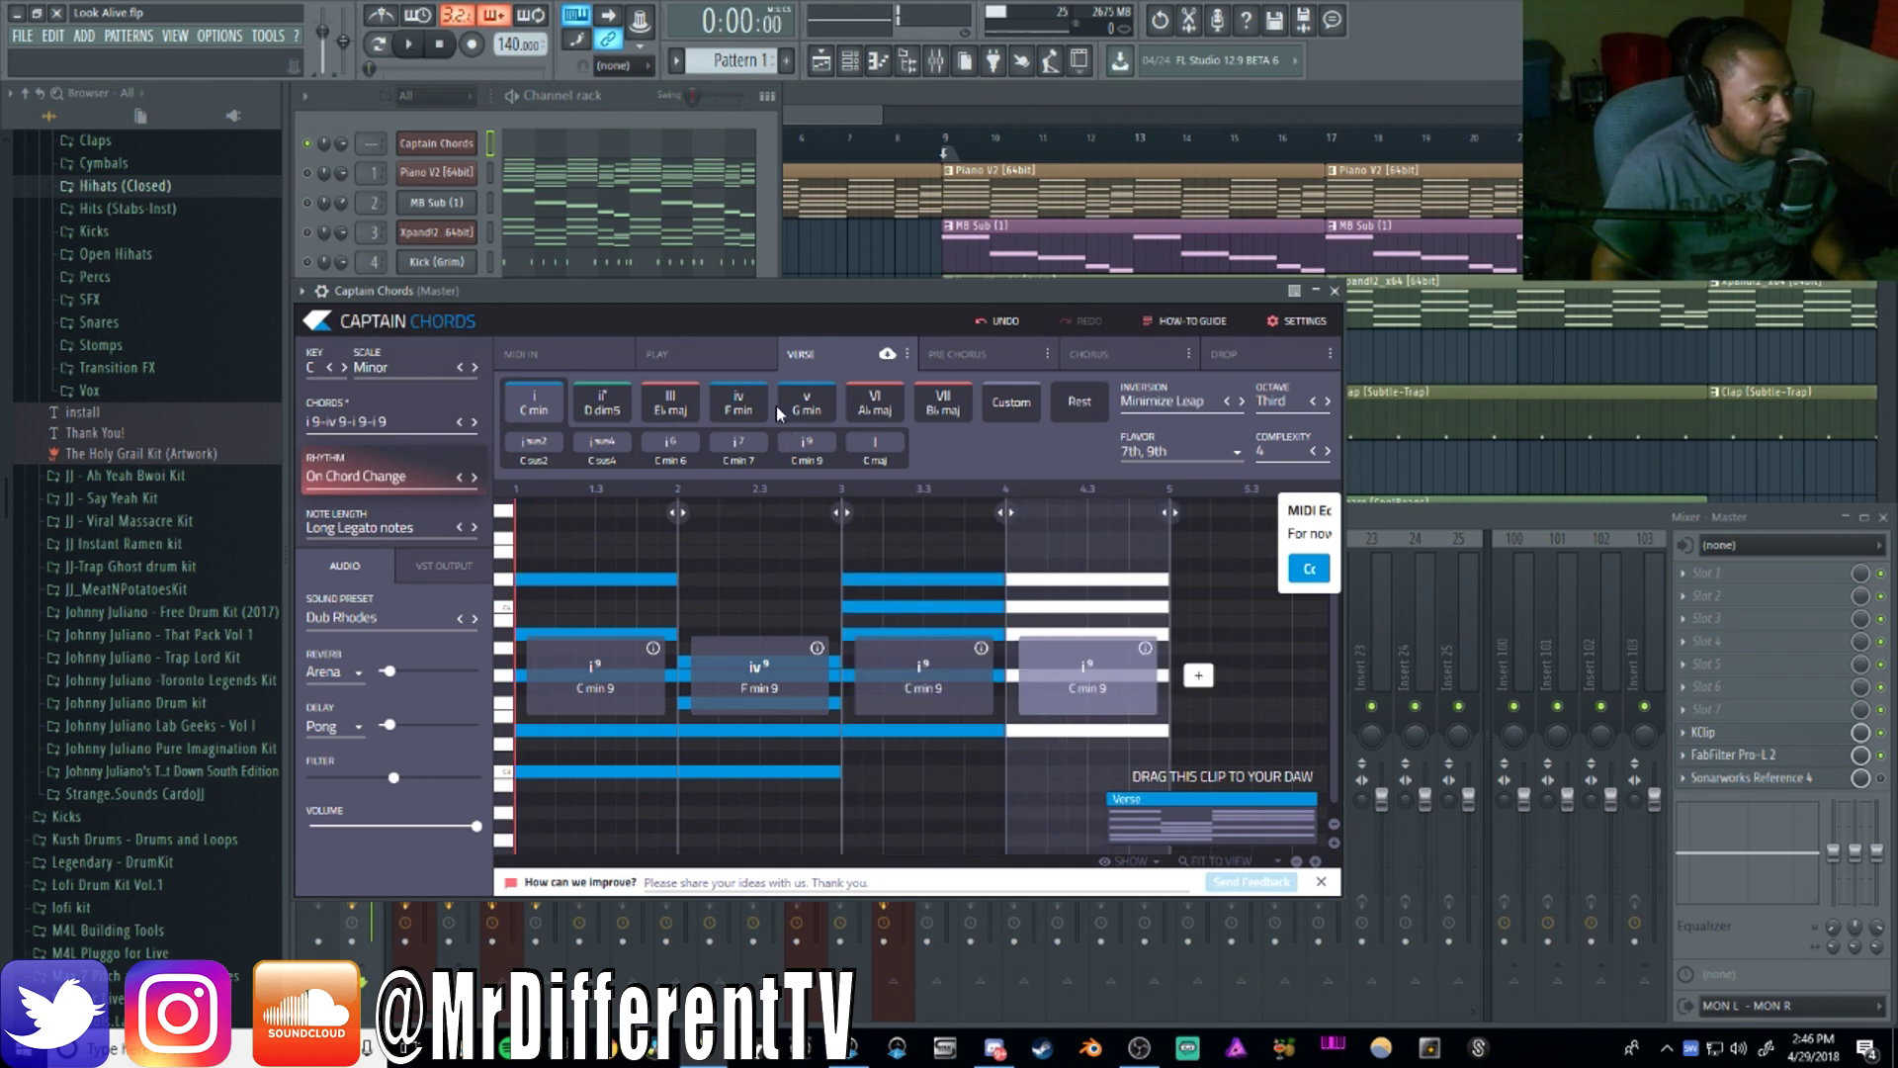
pyautogui.click(613, 411)
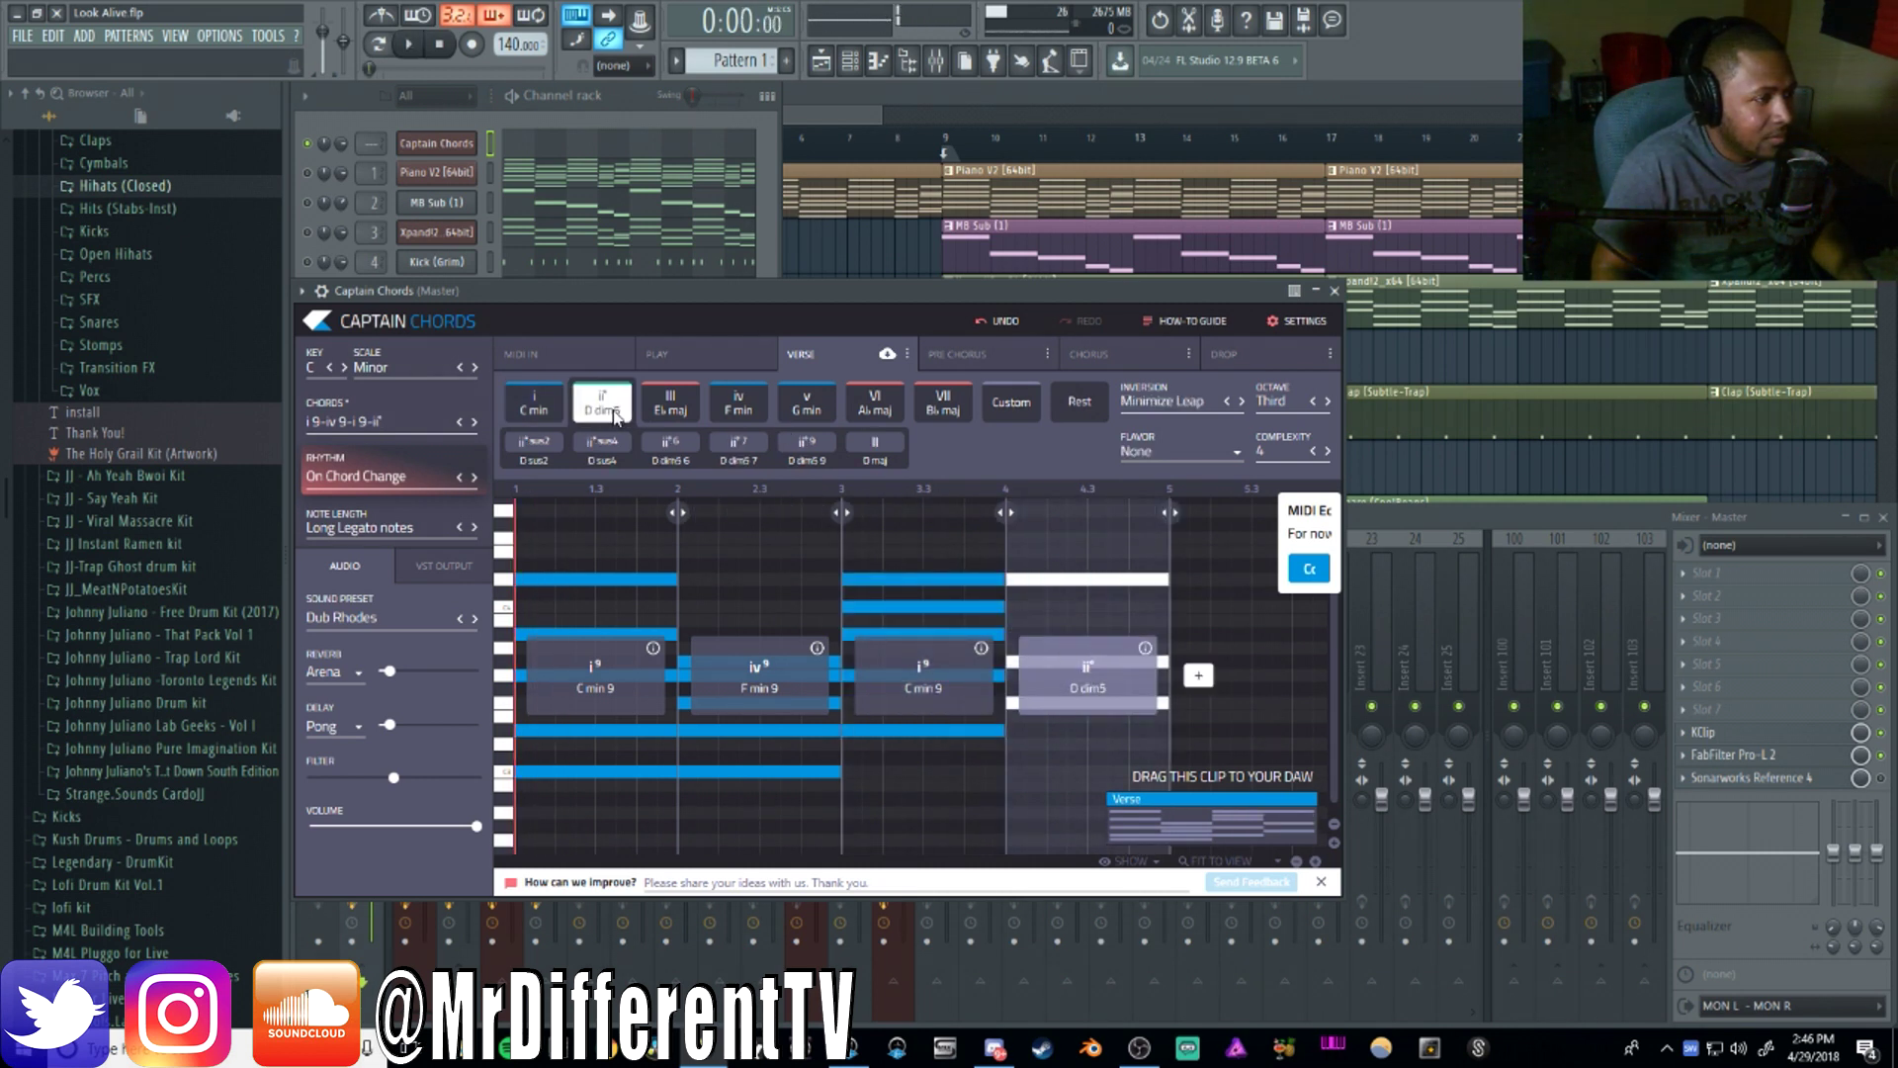
pyautogui.click(1225, 452)
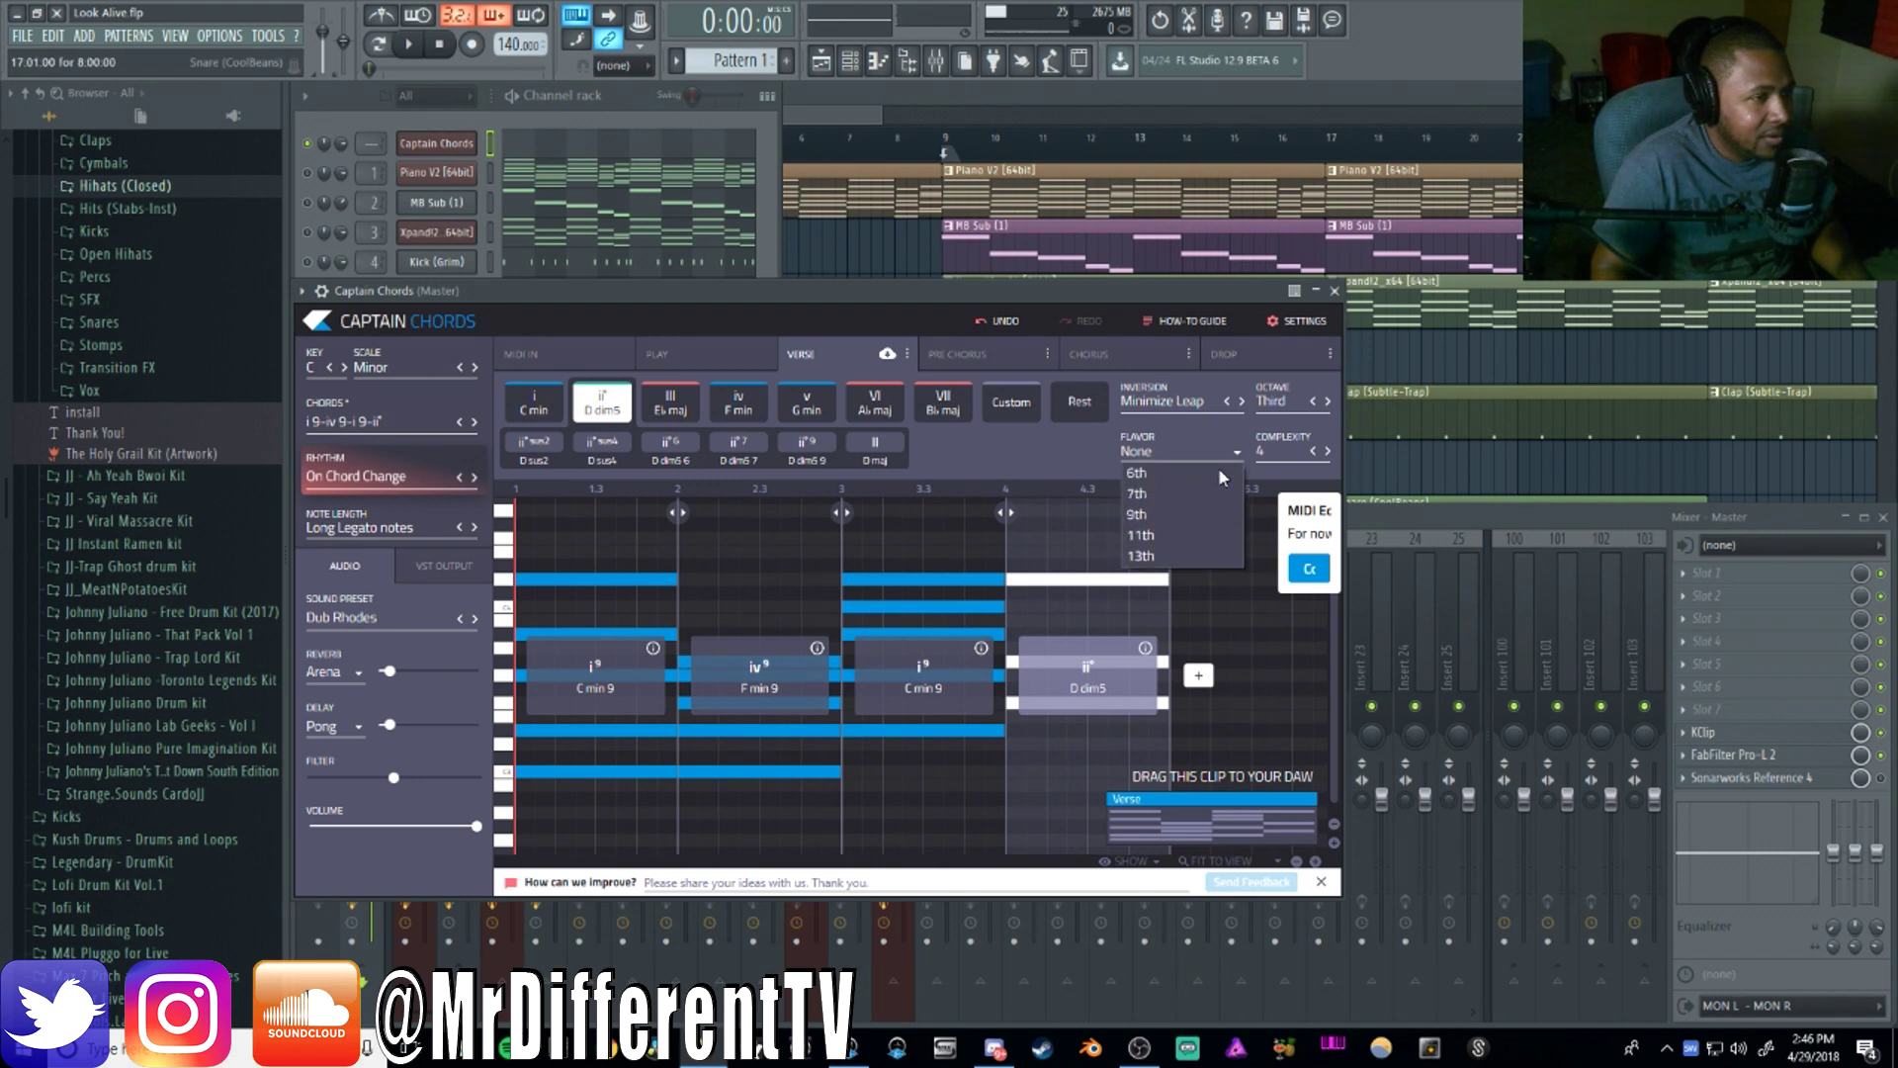
pyautogui.click(1162, 491)
pyautogui.click(1154, 512)
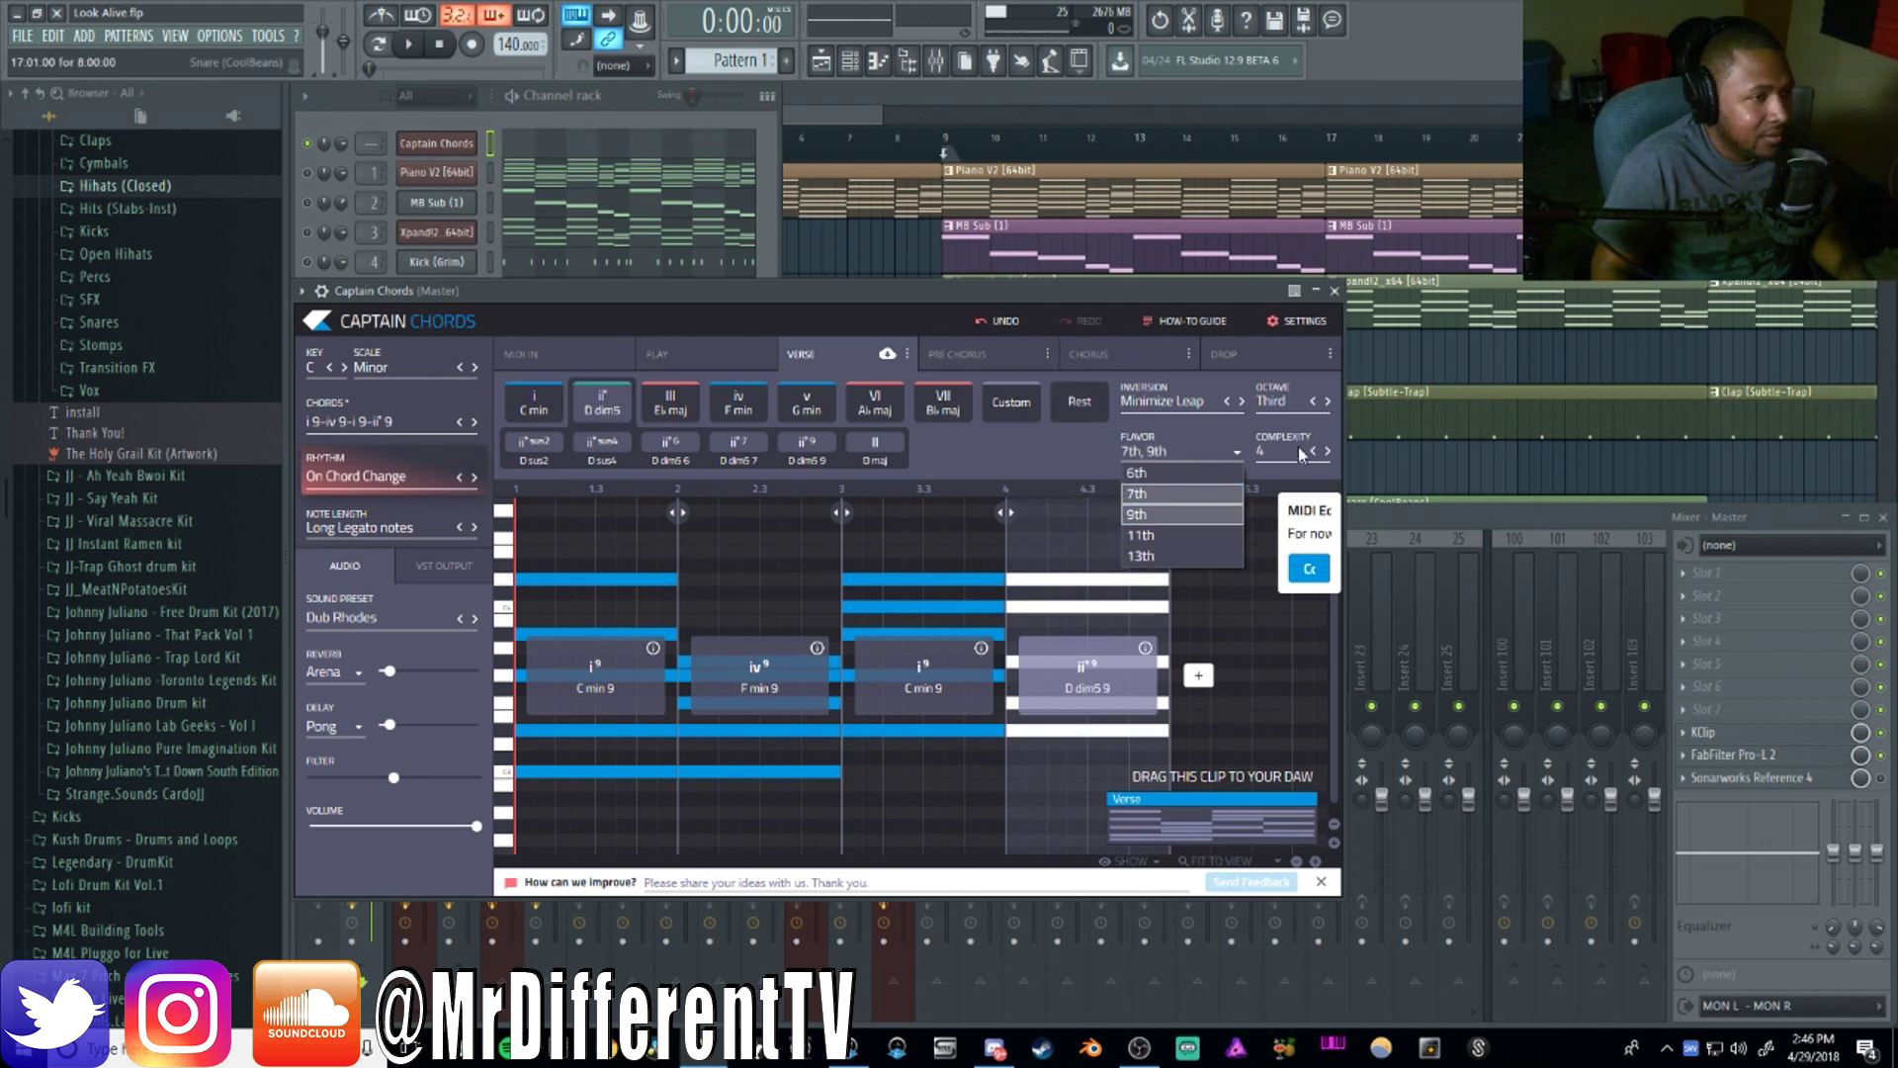
pyautogui.click(1058, 463)
pyautogui.press('space')
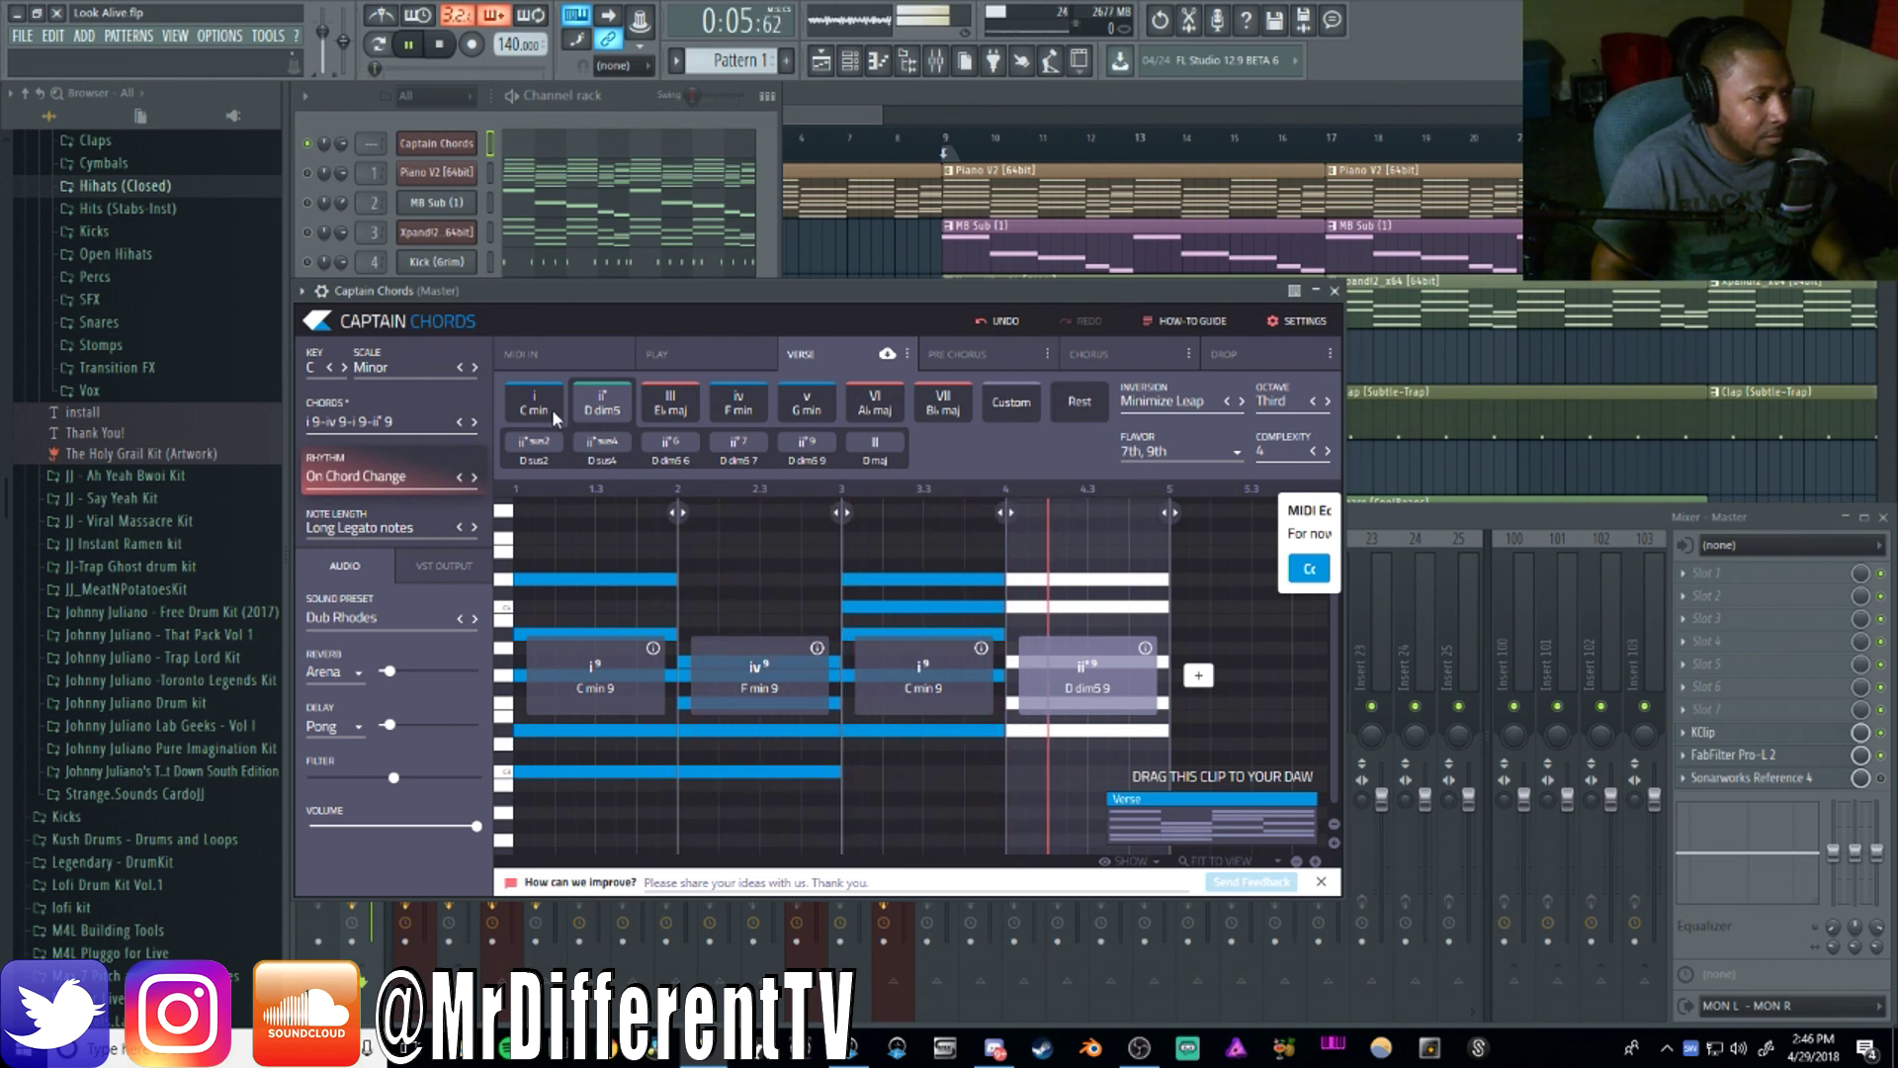
# Change the fourth Verse chord to iv (F min) with 7th and 9th flavors during playback, and stop after listening
pyautogui.click(738, 403)
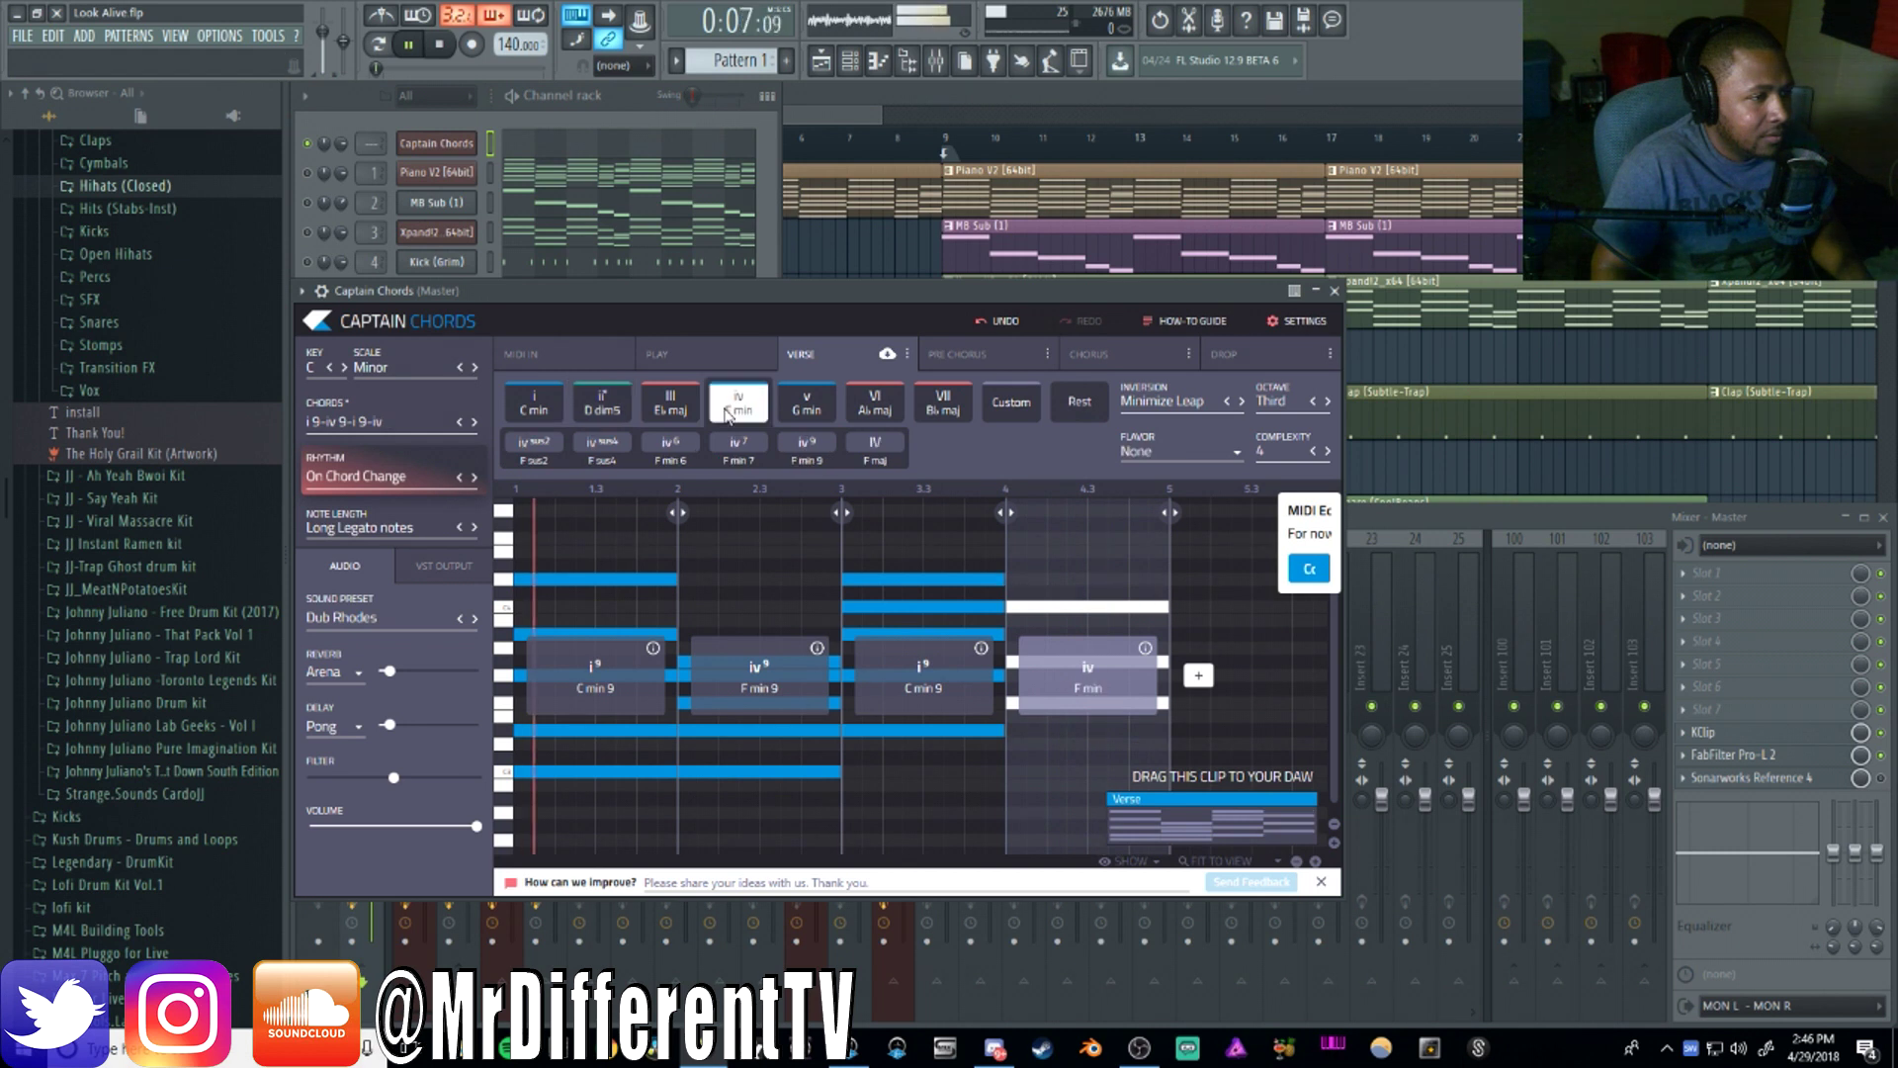
pyautogui.click(1195, 450)
pyautogui.click(1149, 493)
pyautogui.click(1159, 450)
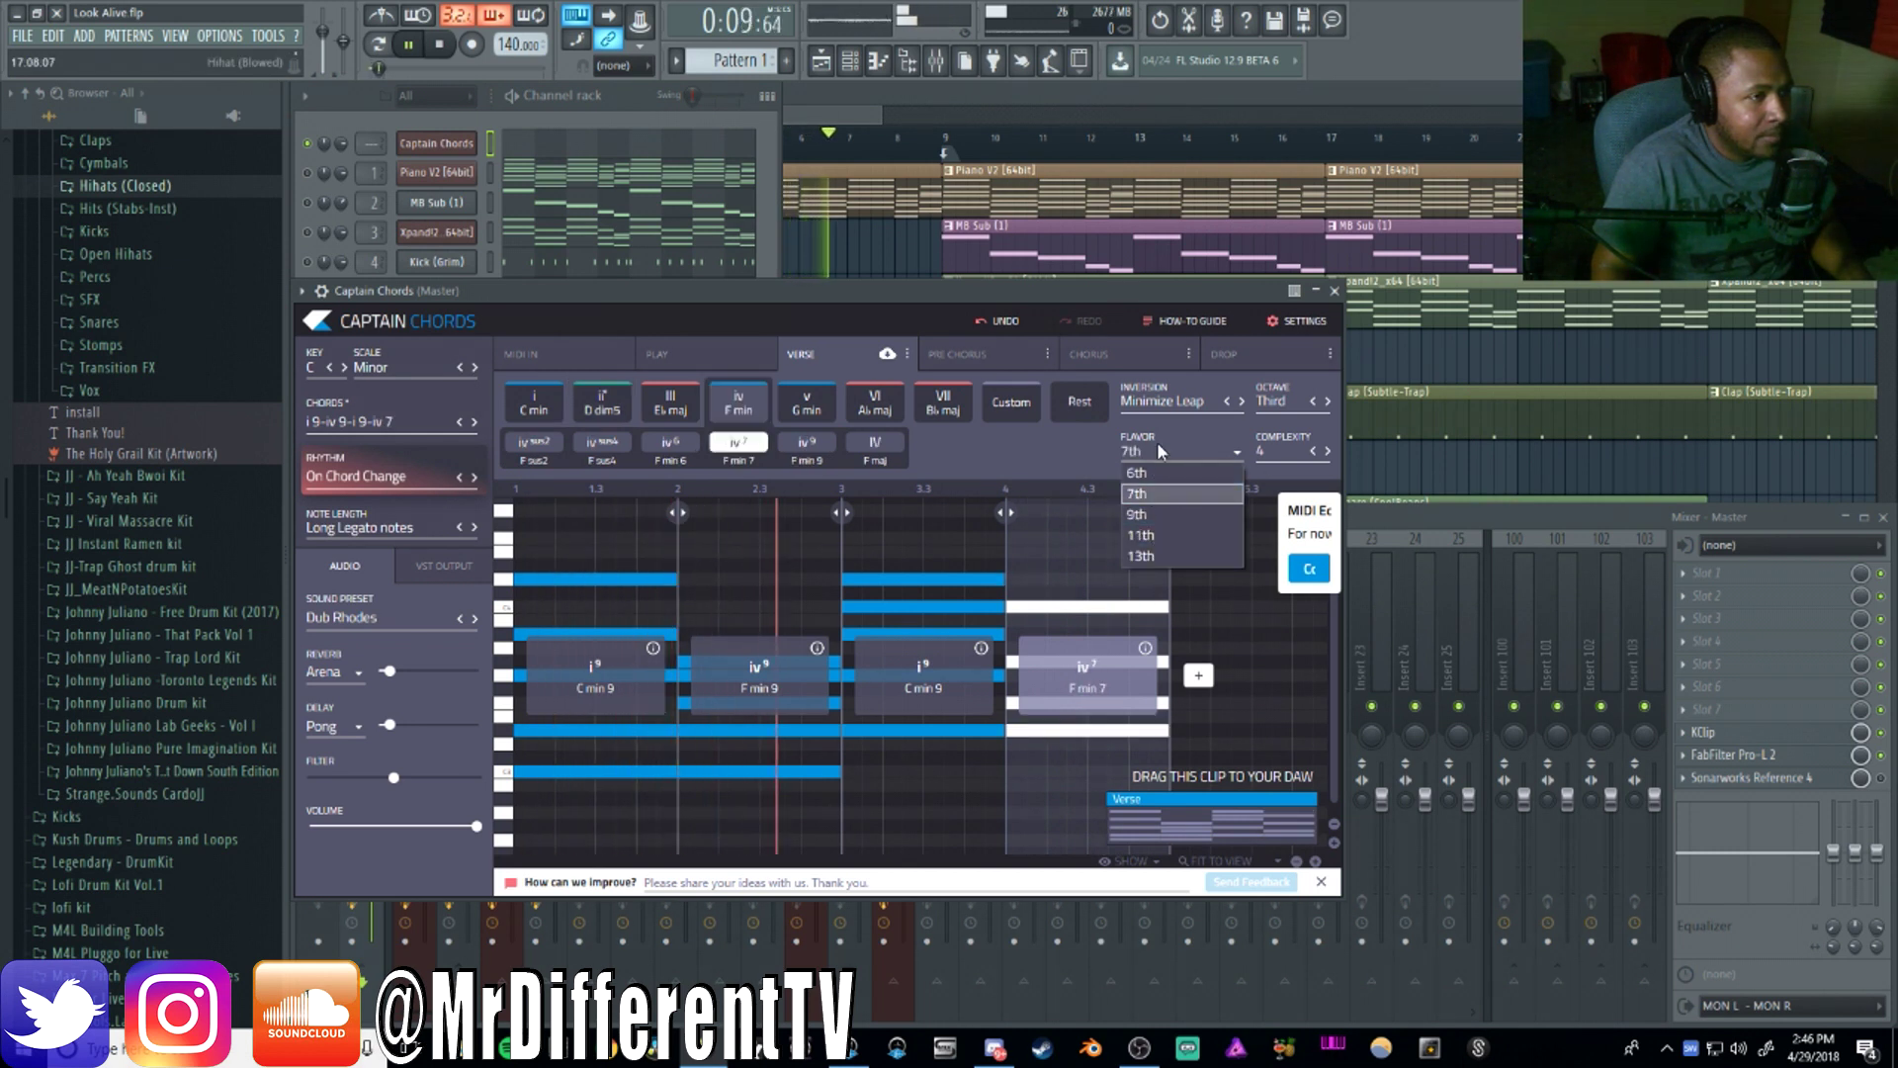
pyautogui.click(1156, 511)
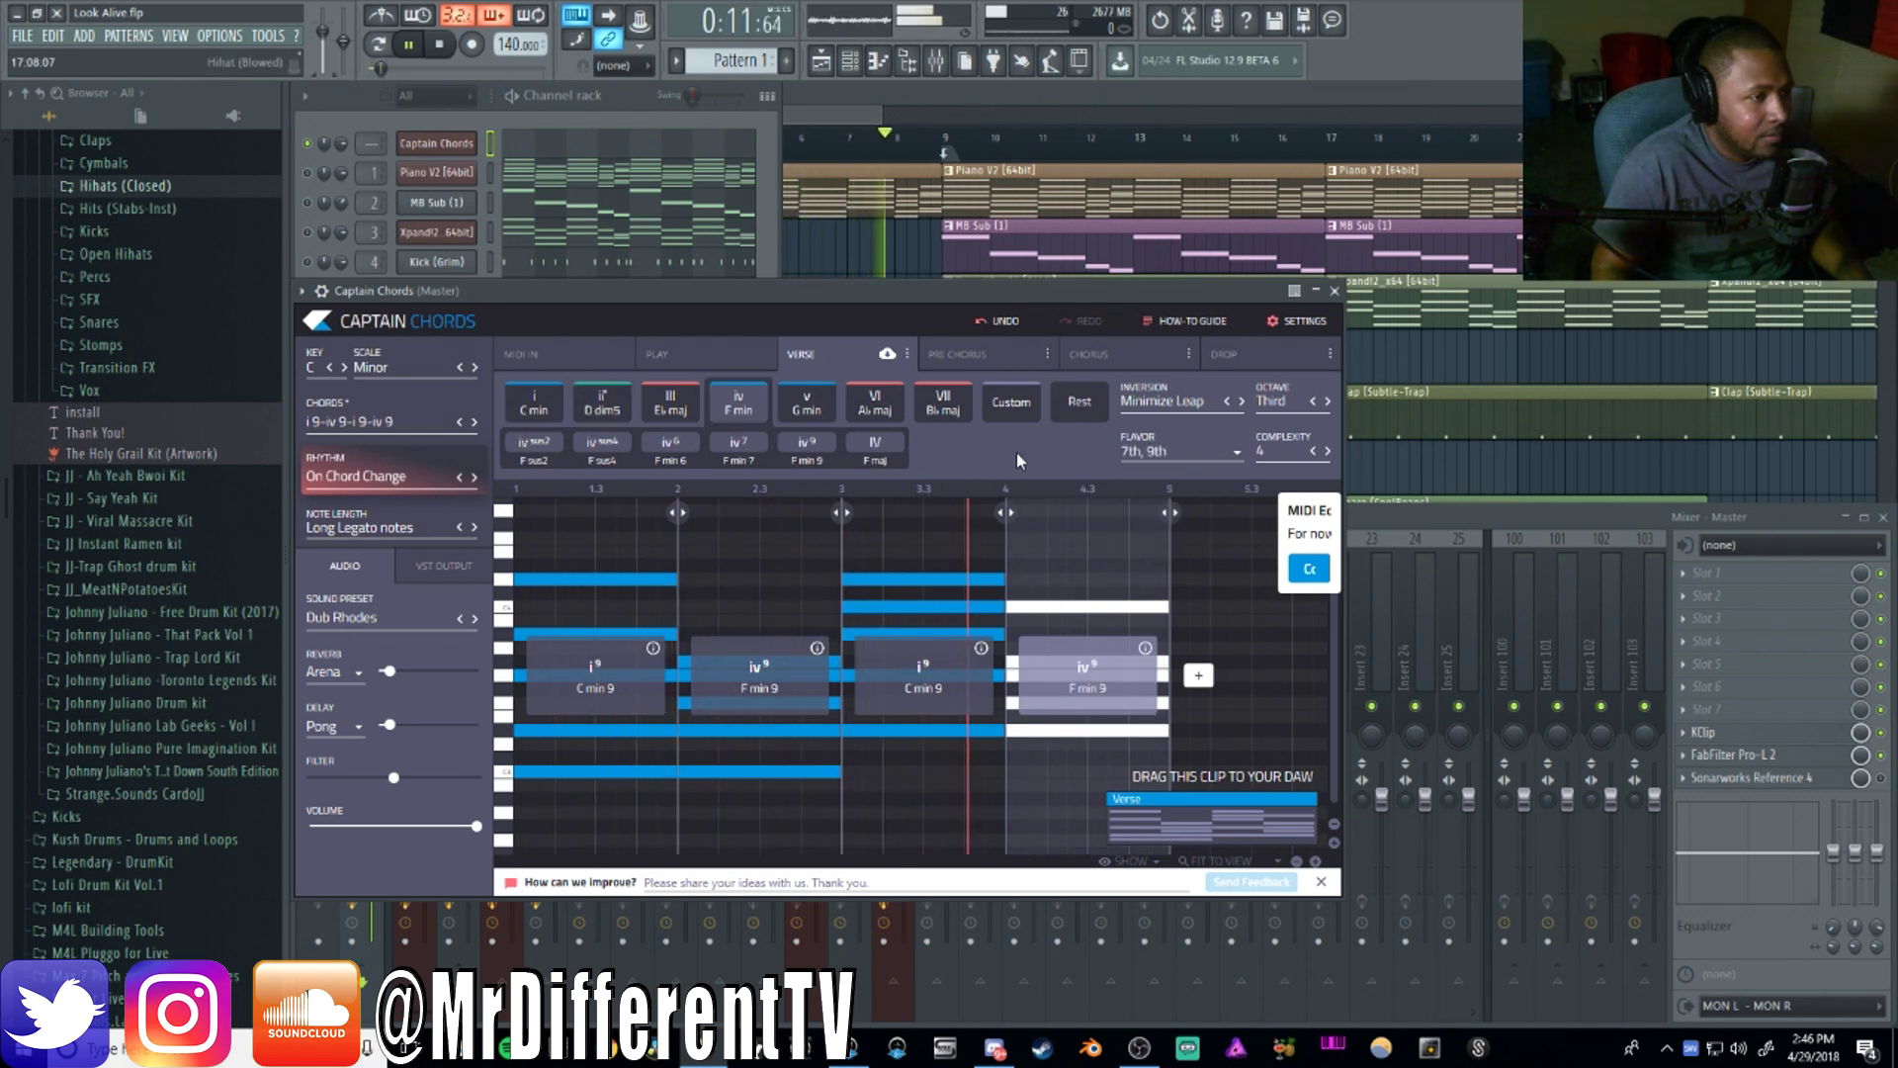
pyautogui.press('space')
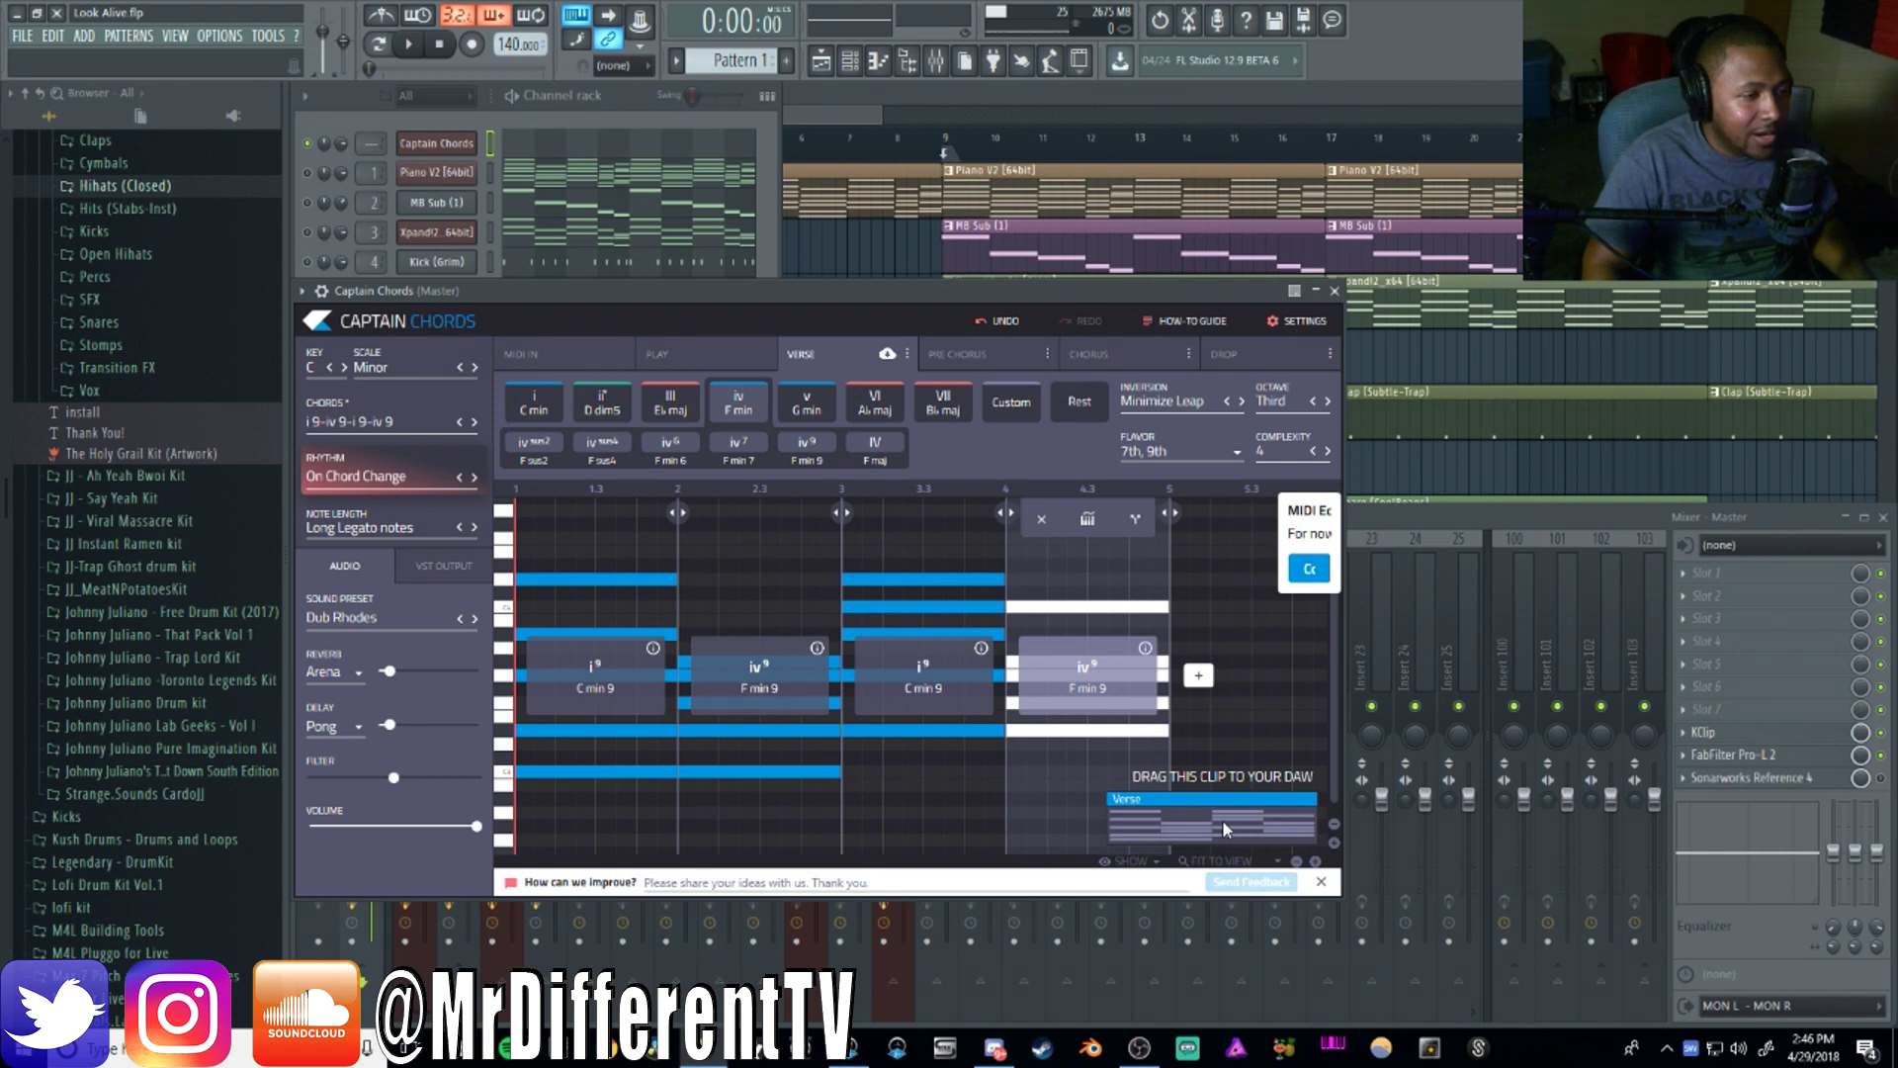
# Place the Verse clip on the Captain Chords channel, open its notes in the piano roll and play them briefly
pyautogui.moveTo(548, 136); pyautogui.dragTo(548, 136)
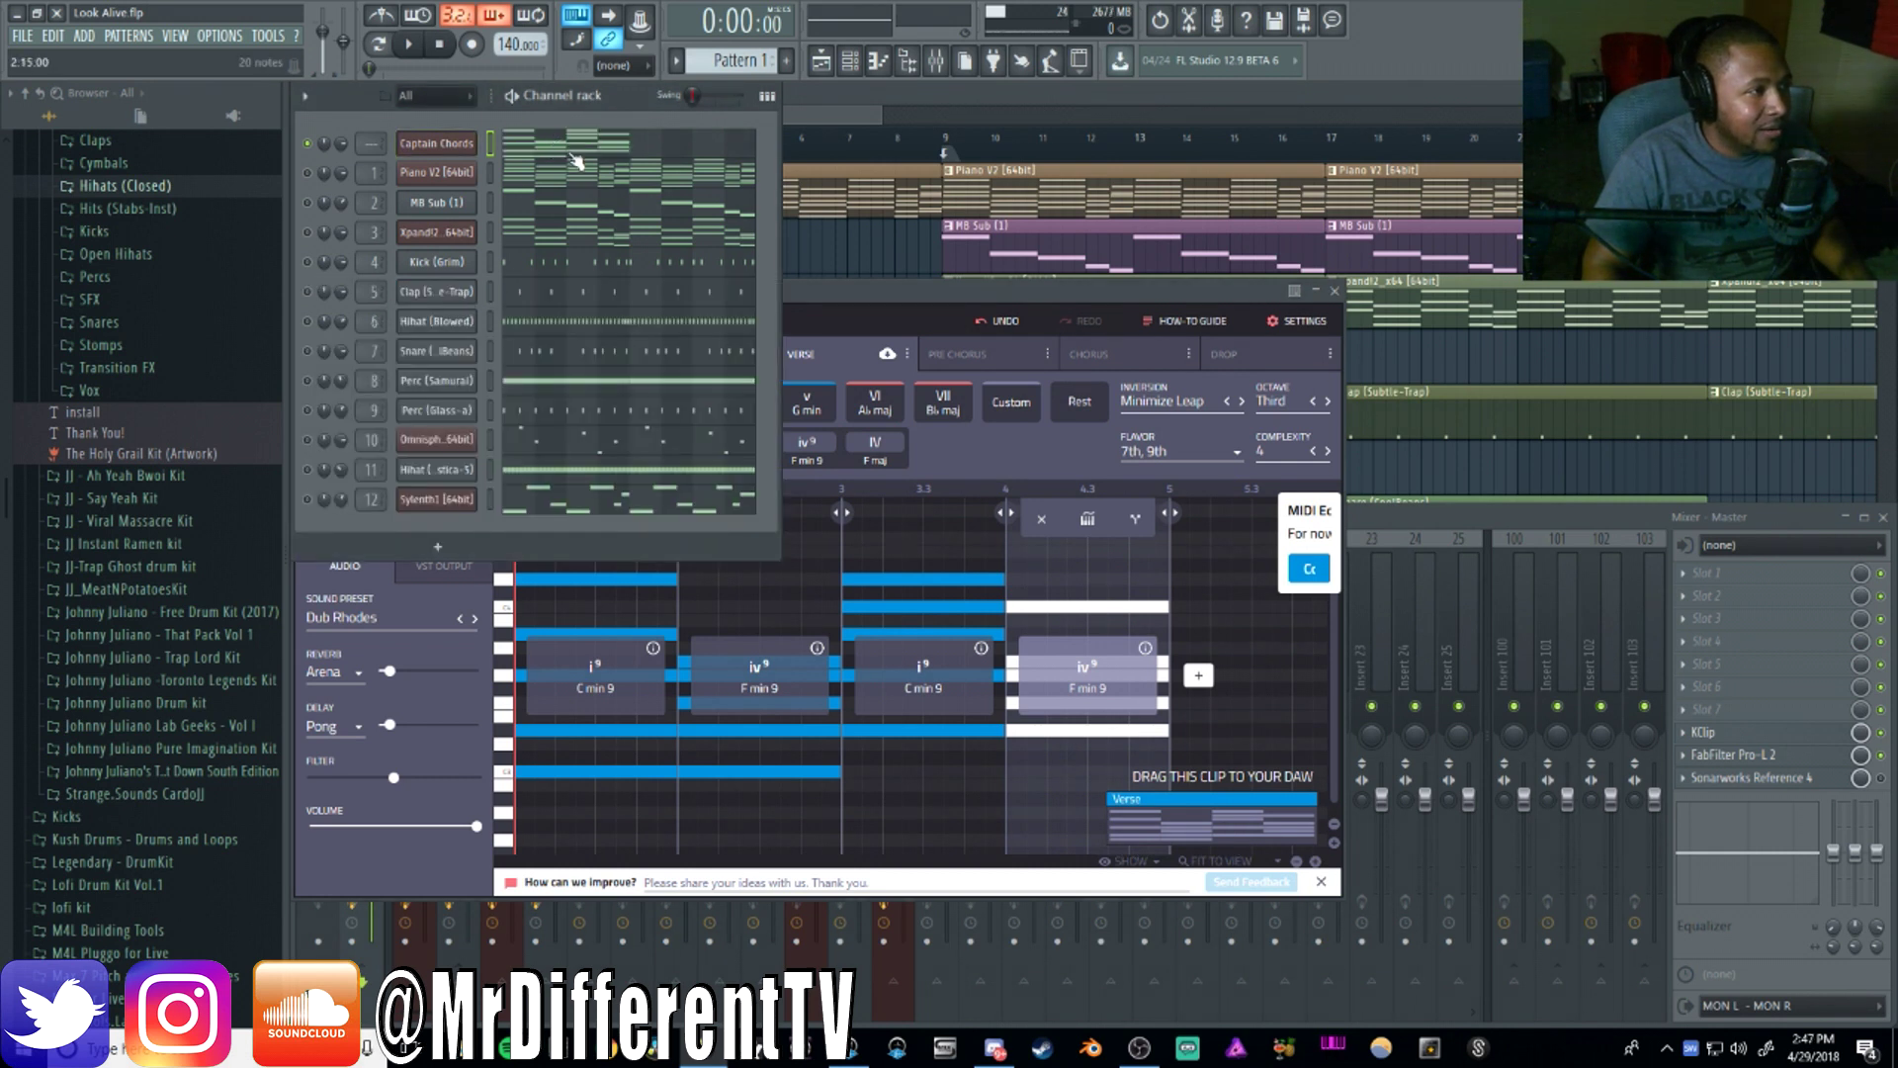
pyautogui.click(586, 153)
pyautogui.scroll(3, 1060, 425)
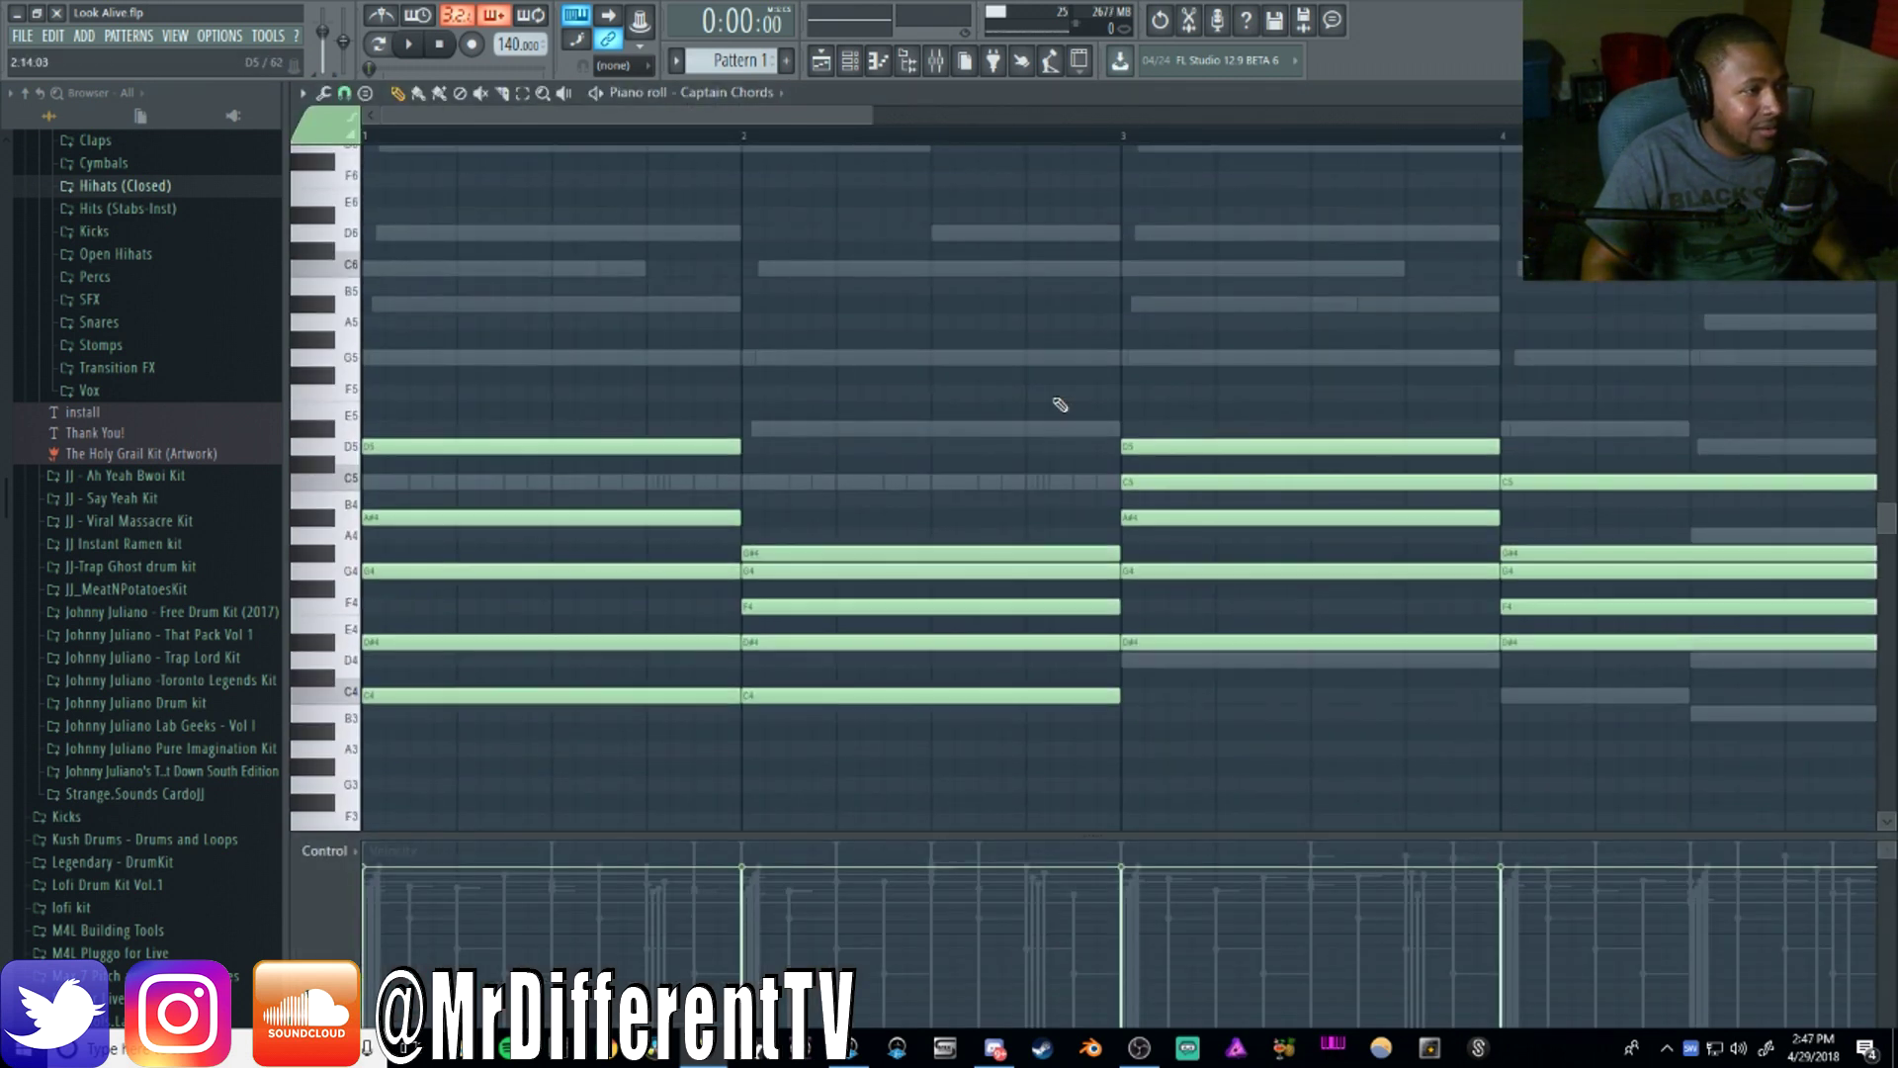
pyautogui.press('space')
pyautogui.press('space')
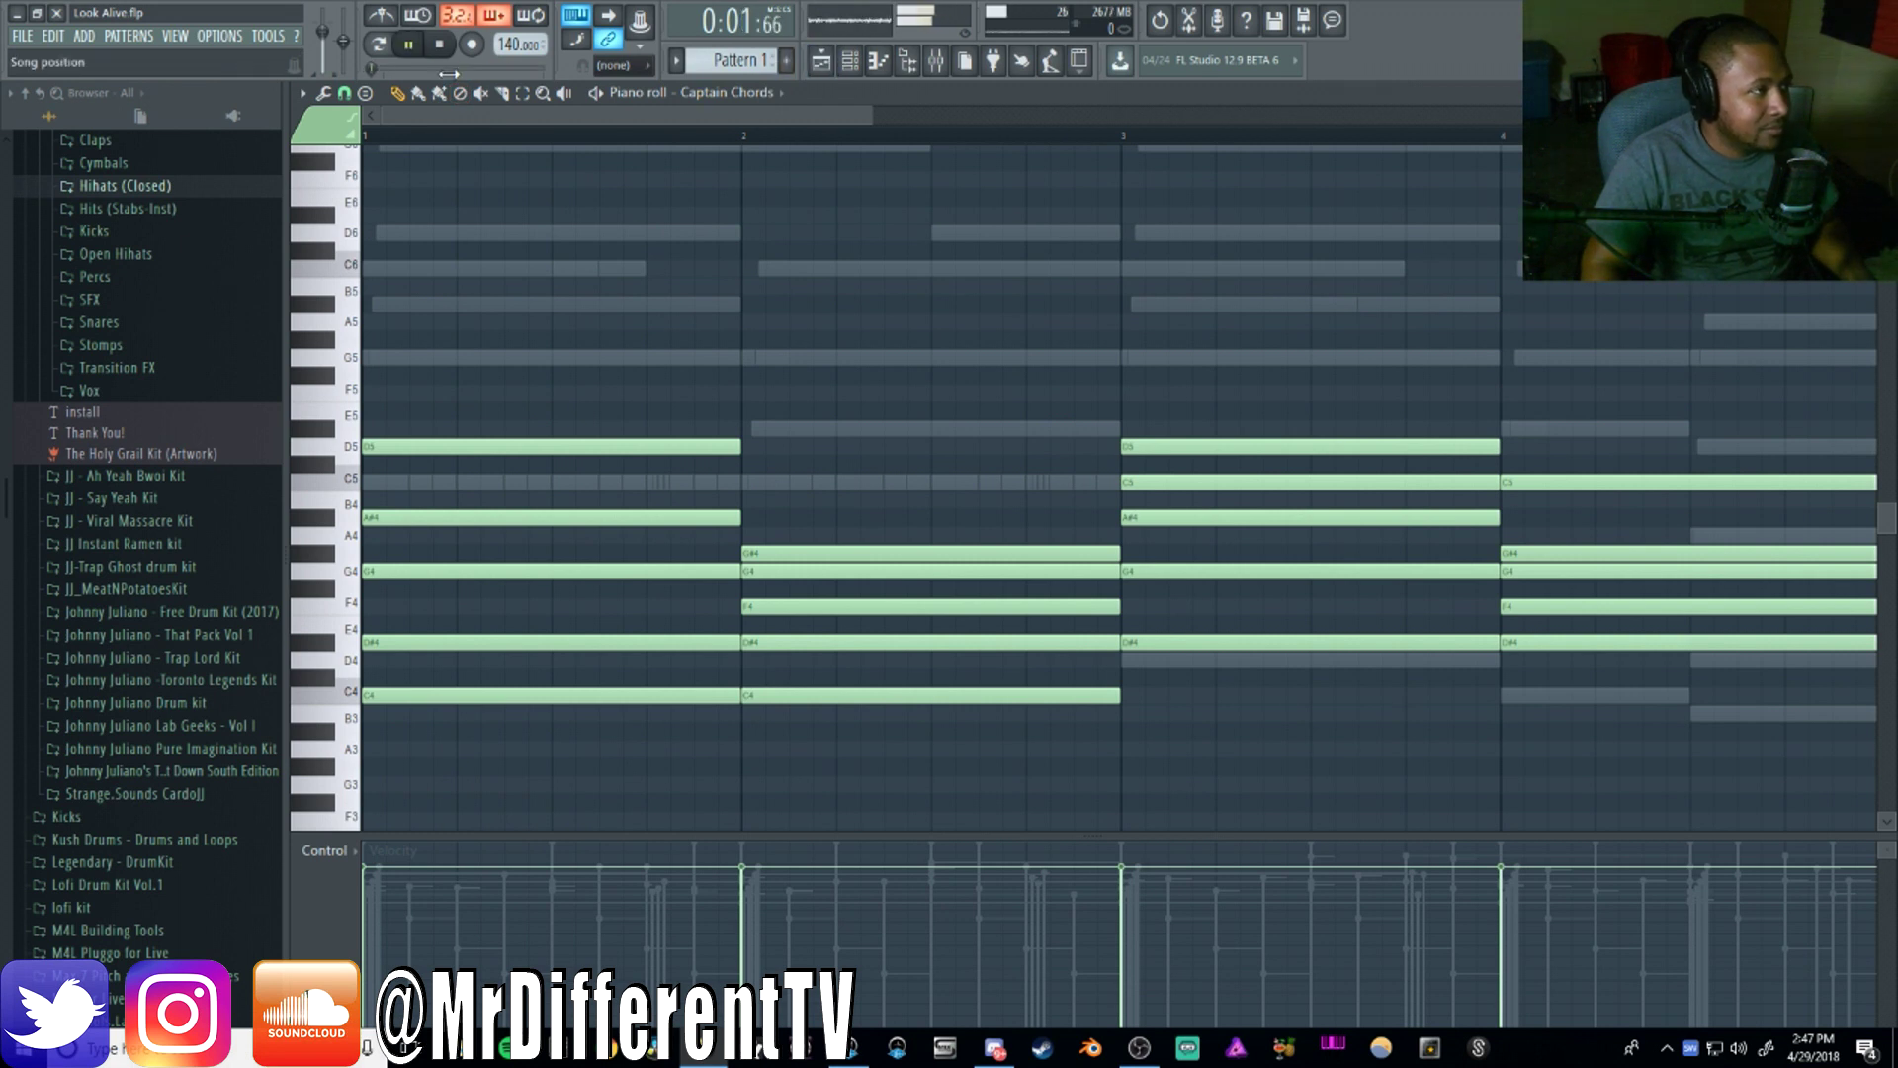
# Show the channel rack and add a new Piano V2 [64bit] instrument channel
pyautogui.click(849, 69)
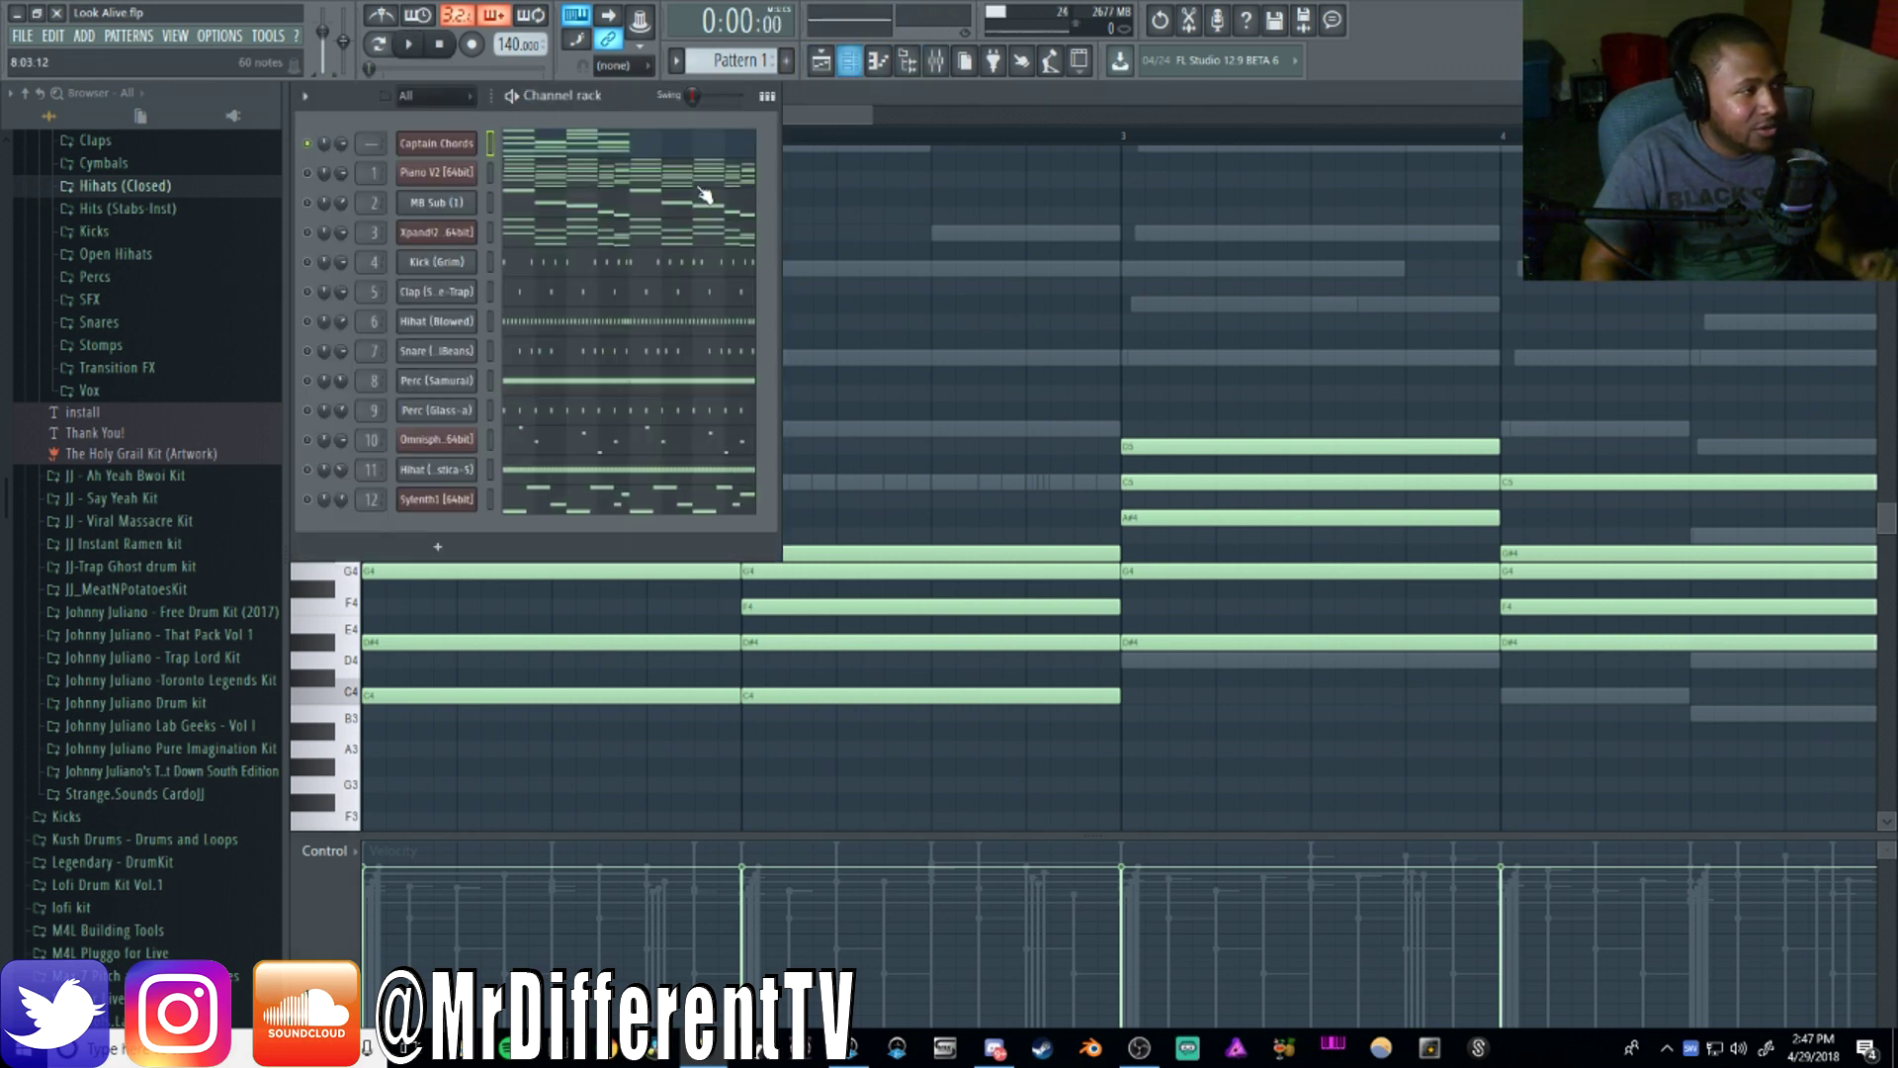
pyautogui.click(479, 506)
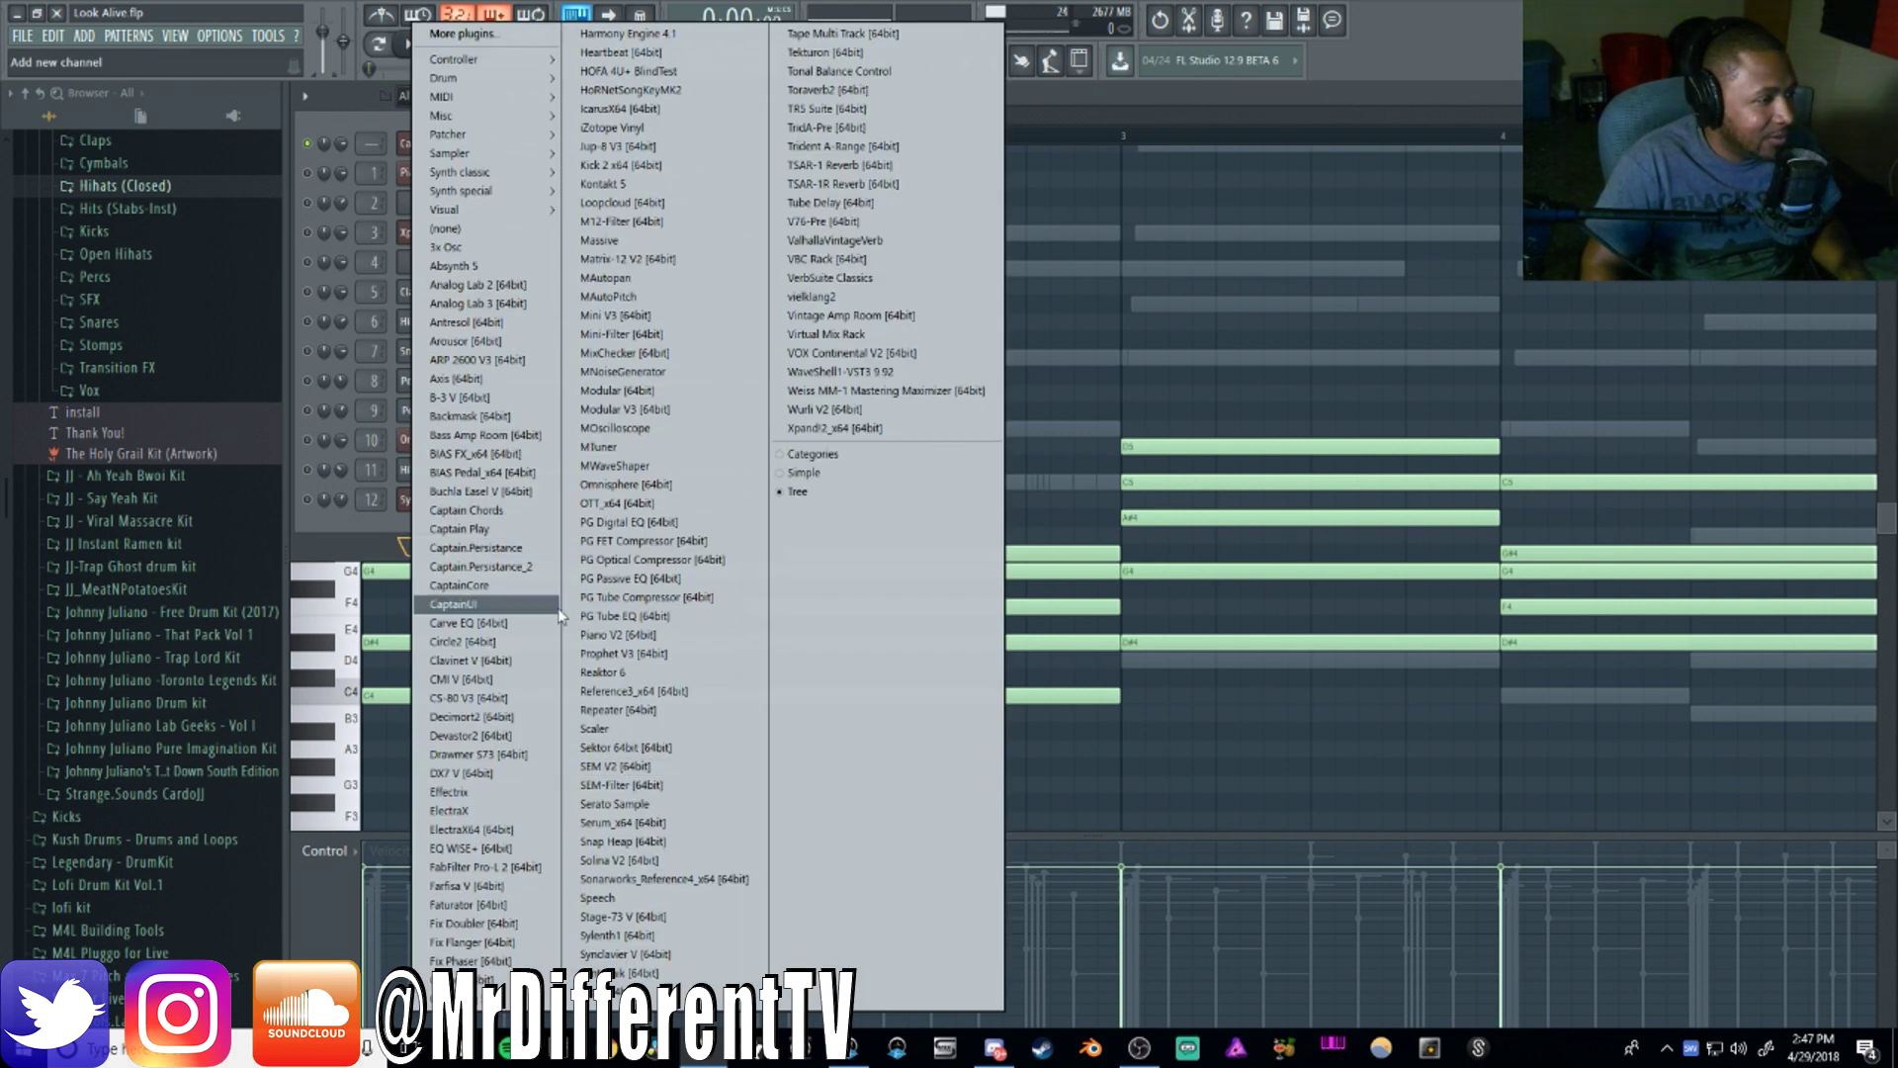
pyautogui.click(638, 635)
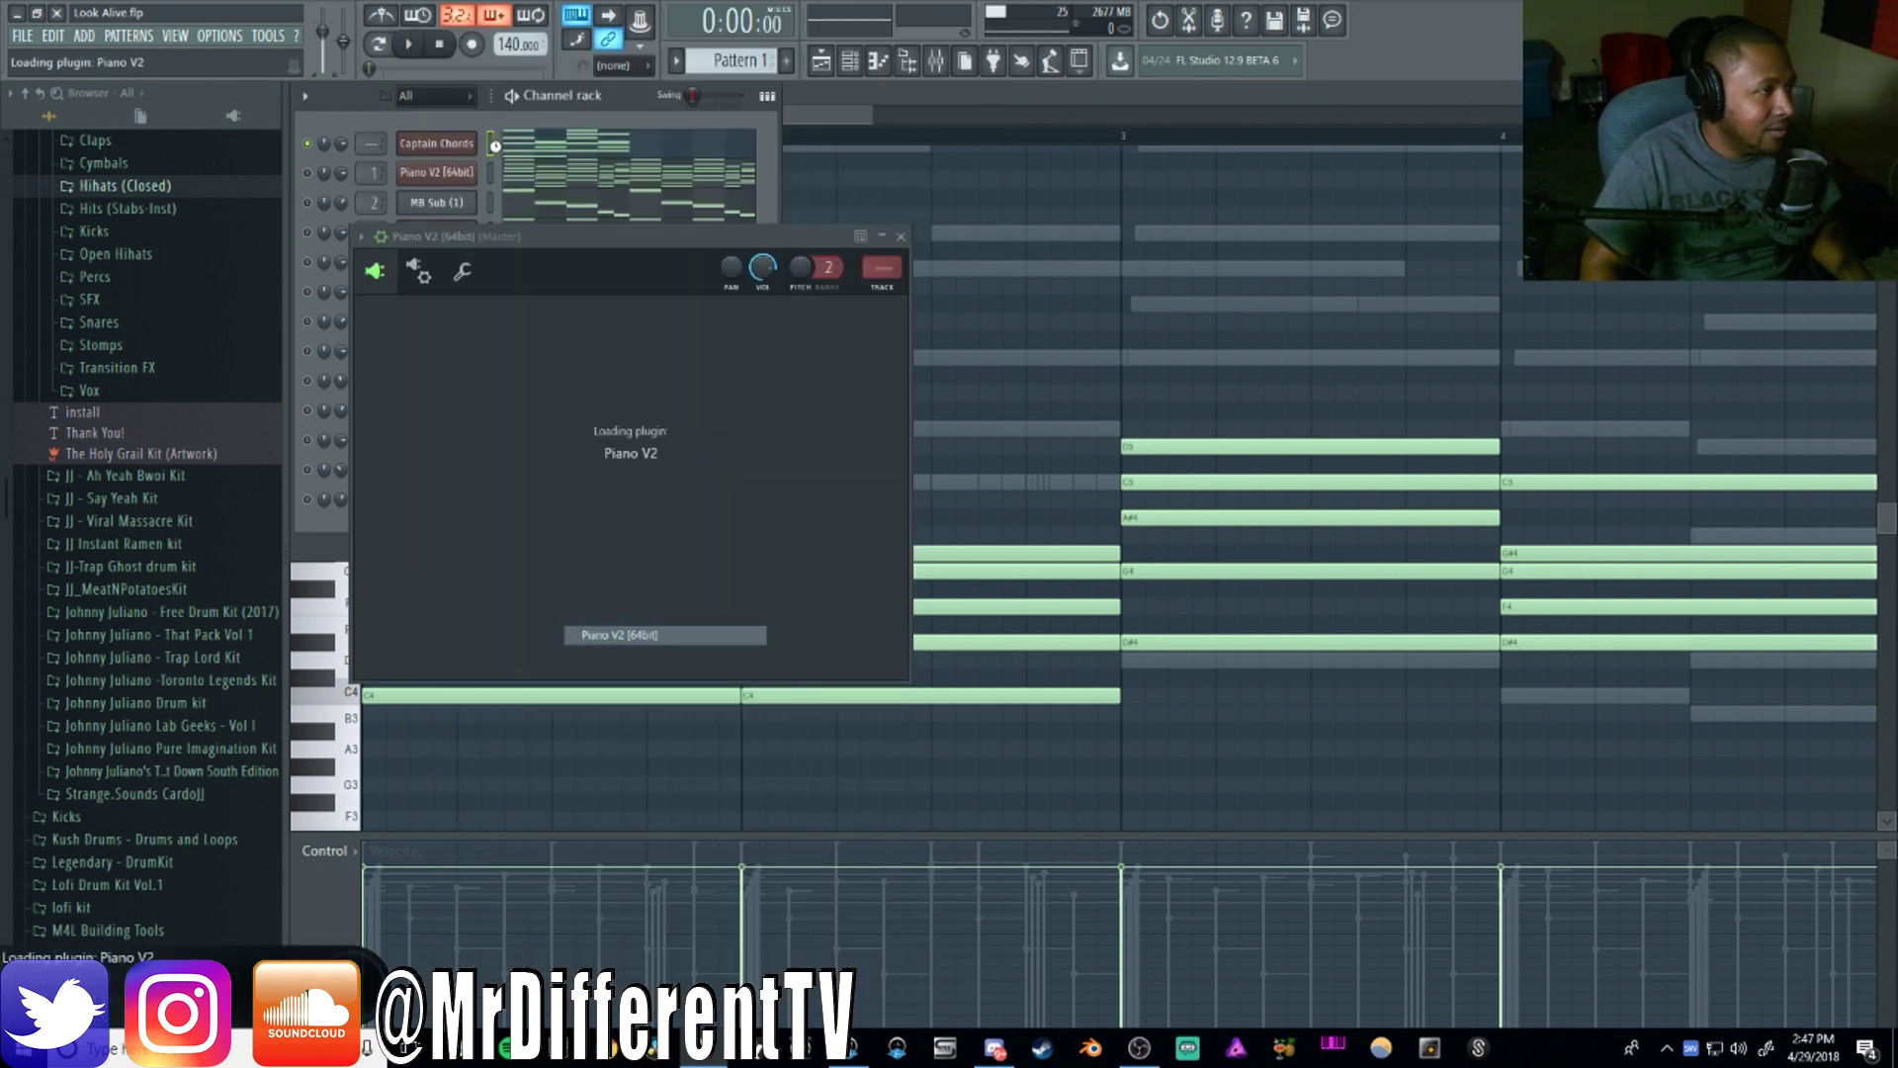
# Copy the Captain Chords notes into the new Piano V2 channel, switch to pattern playback and listen to the channel
pyautogui.rightClick(453, 146)
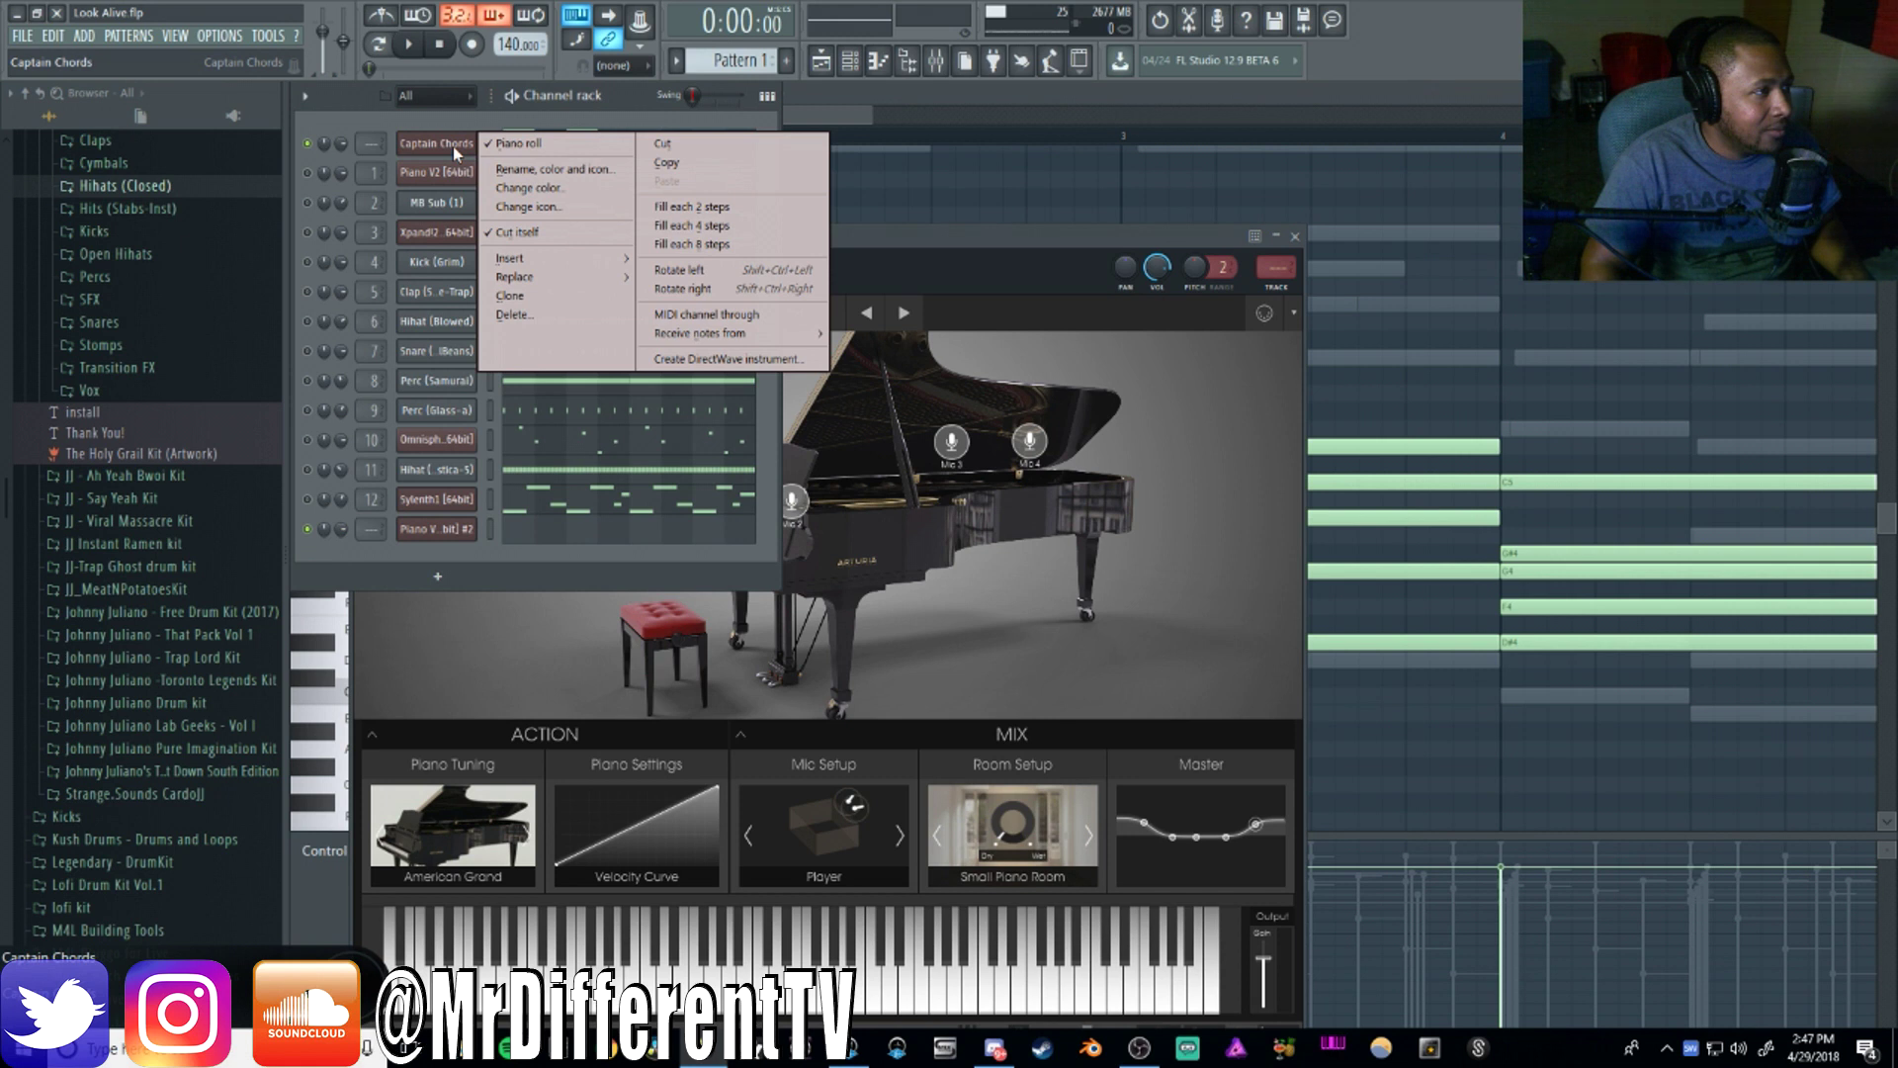
pyautogui.click(669, 163)
pyautogui.rightClick(453, 530)
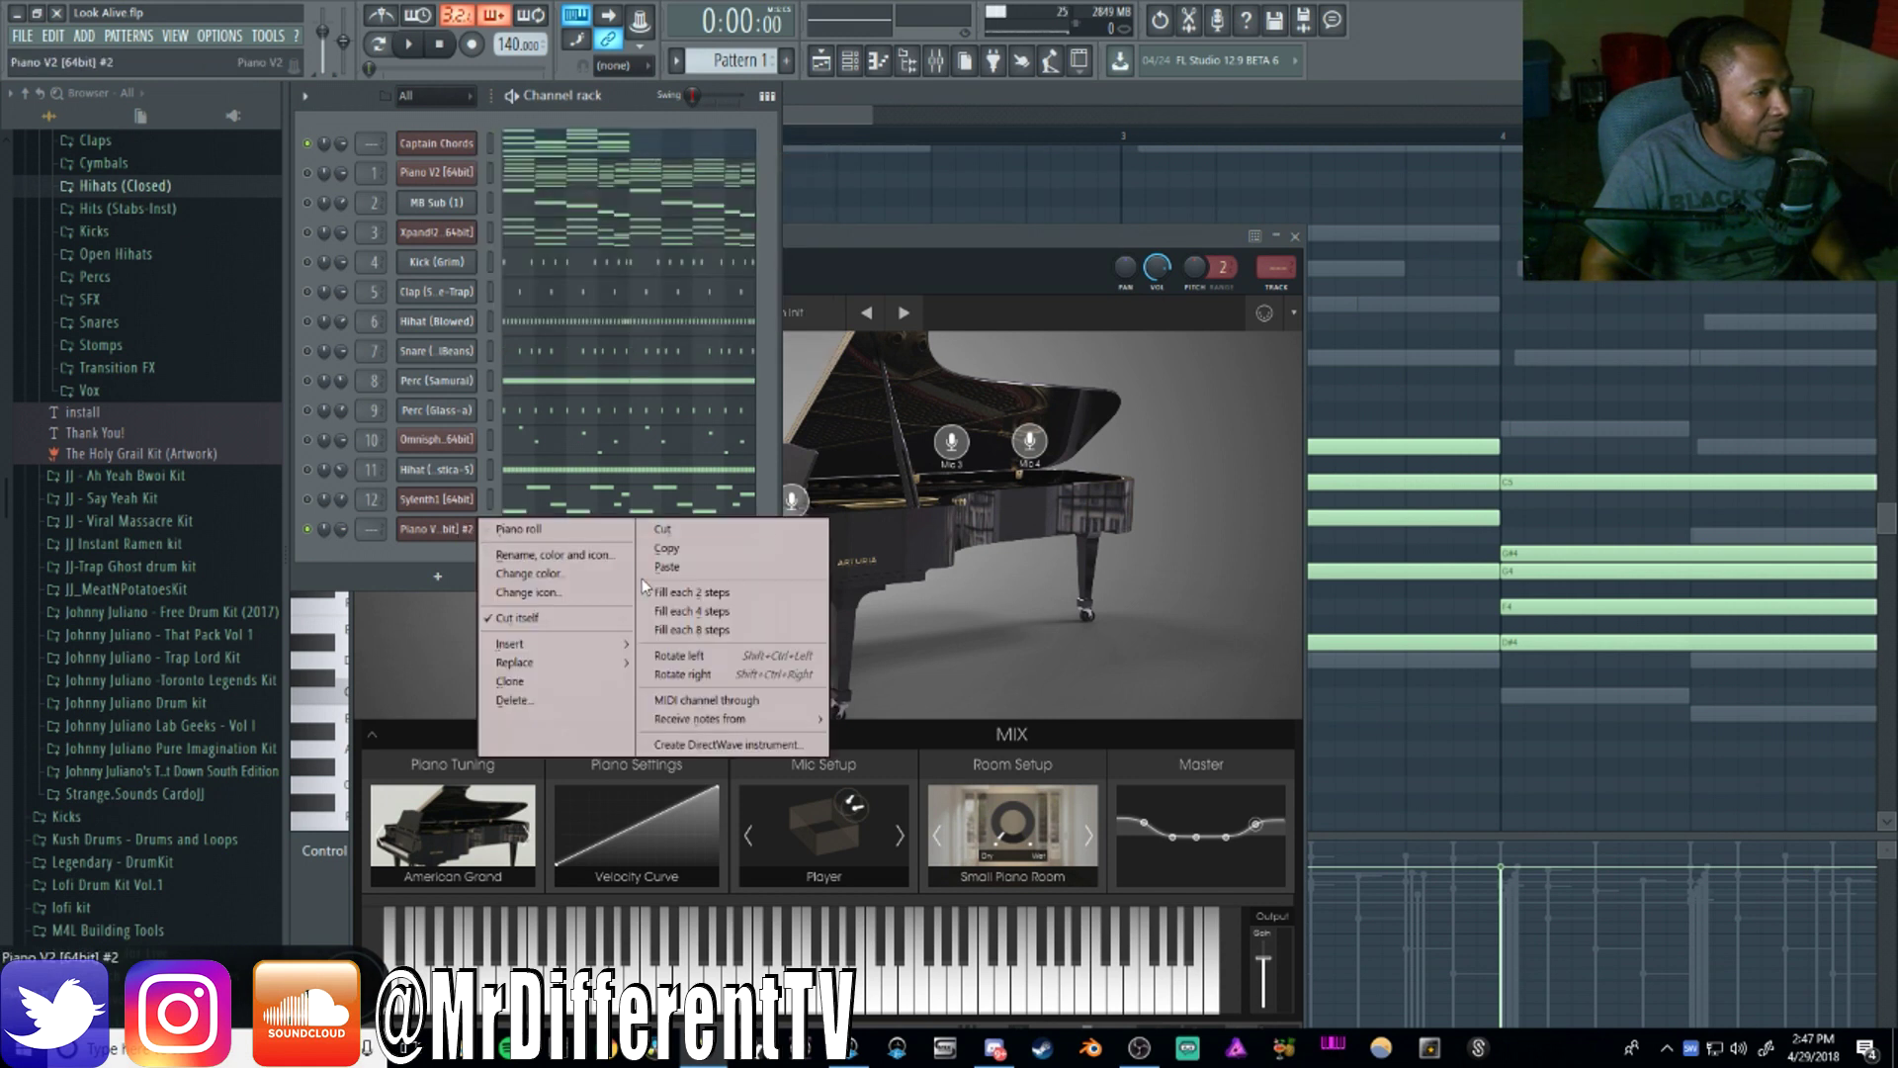
pyautogui.click(648, 569)
pyautogui.press('space')
pyautogui.press('space')
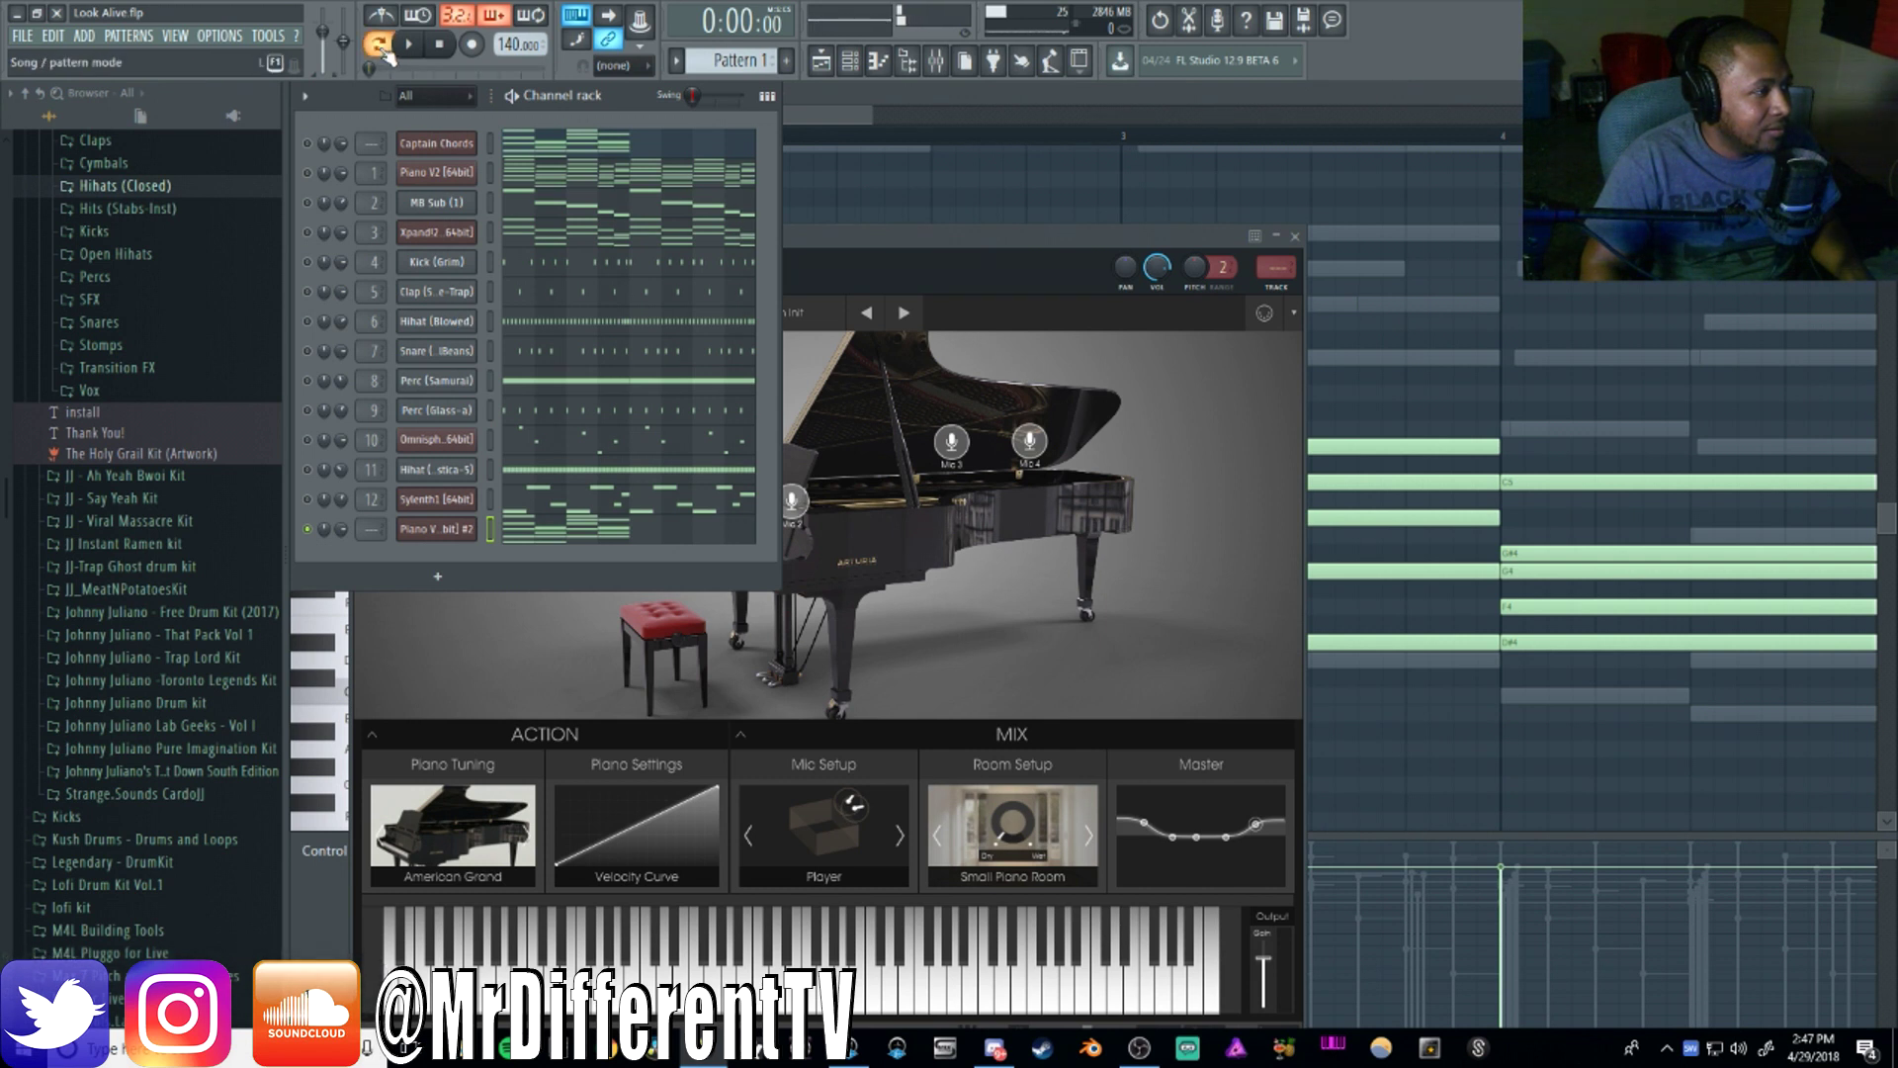
pyautogui.press('space')
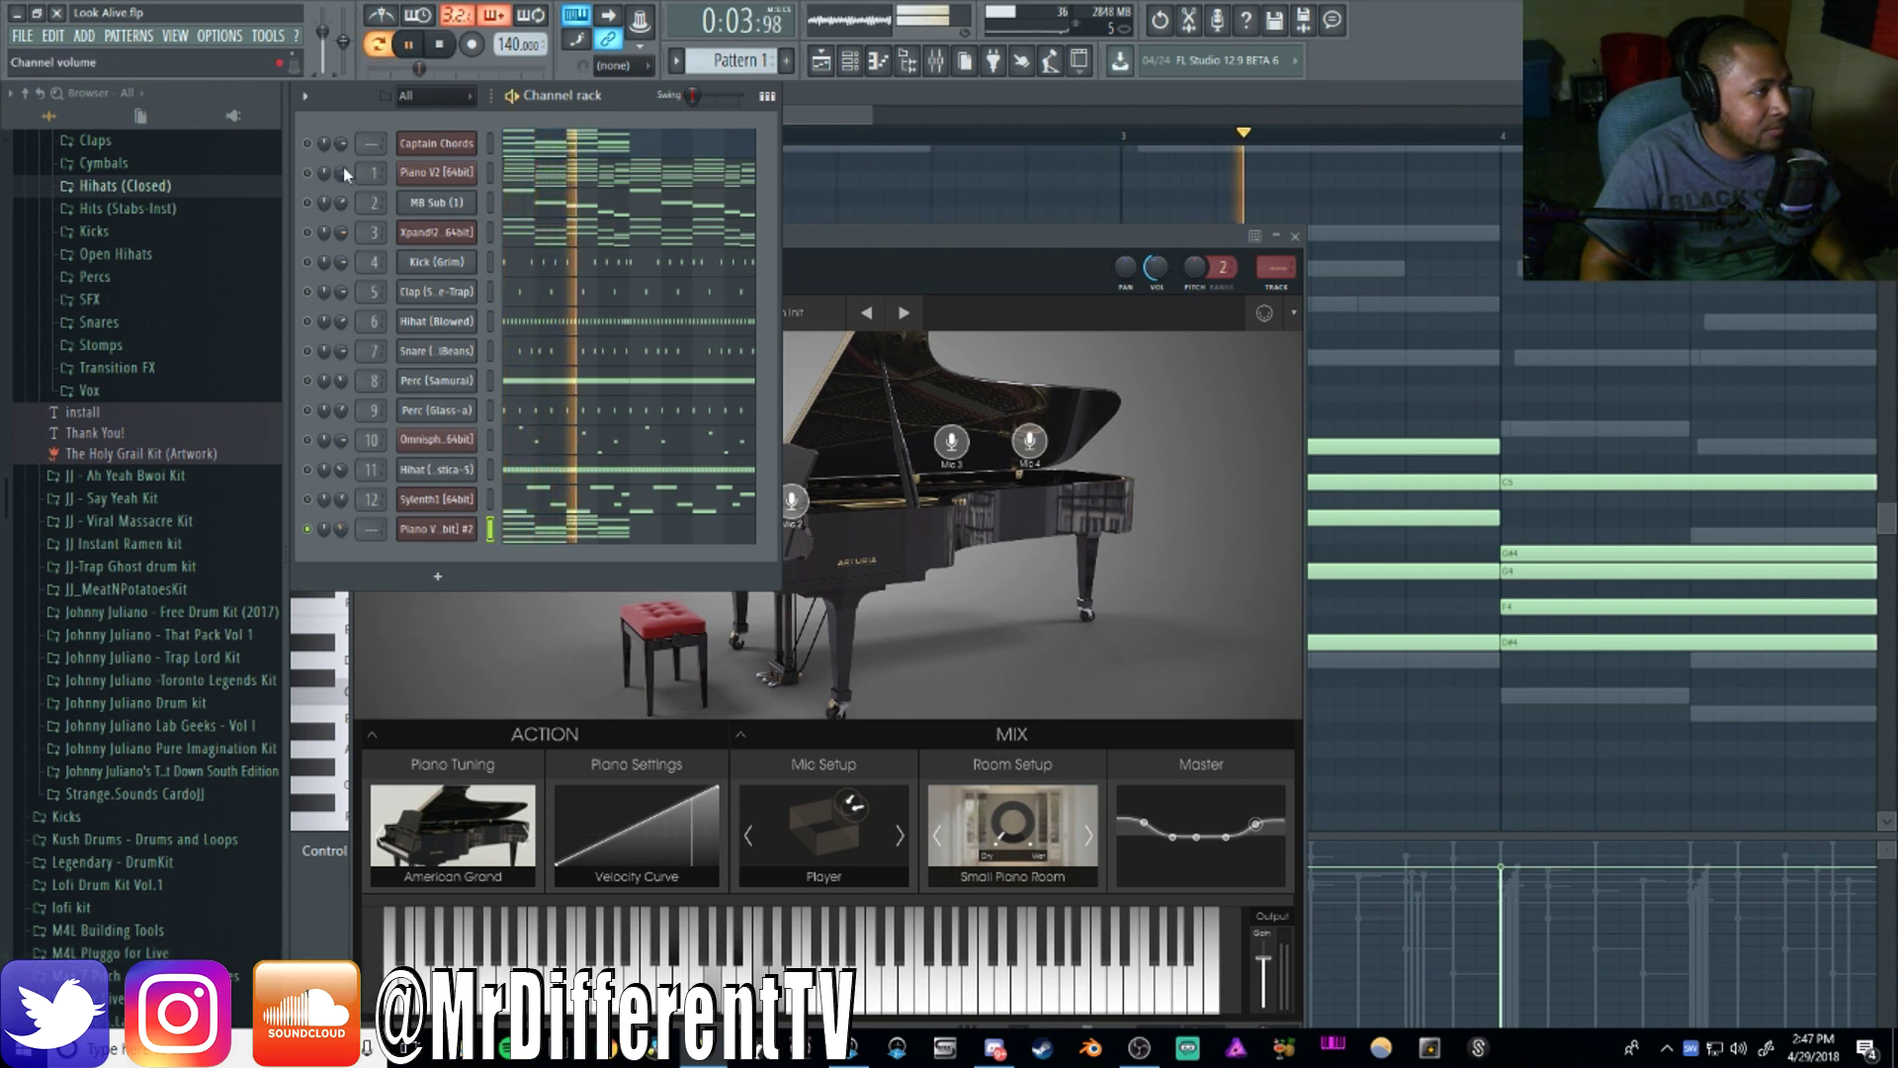
pyautogui.press('space')
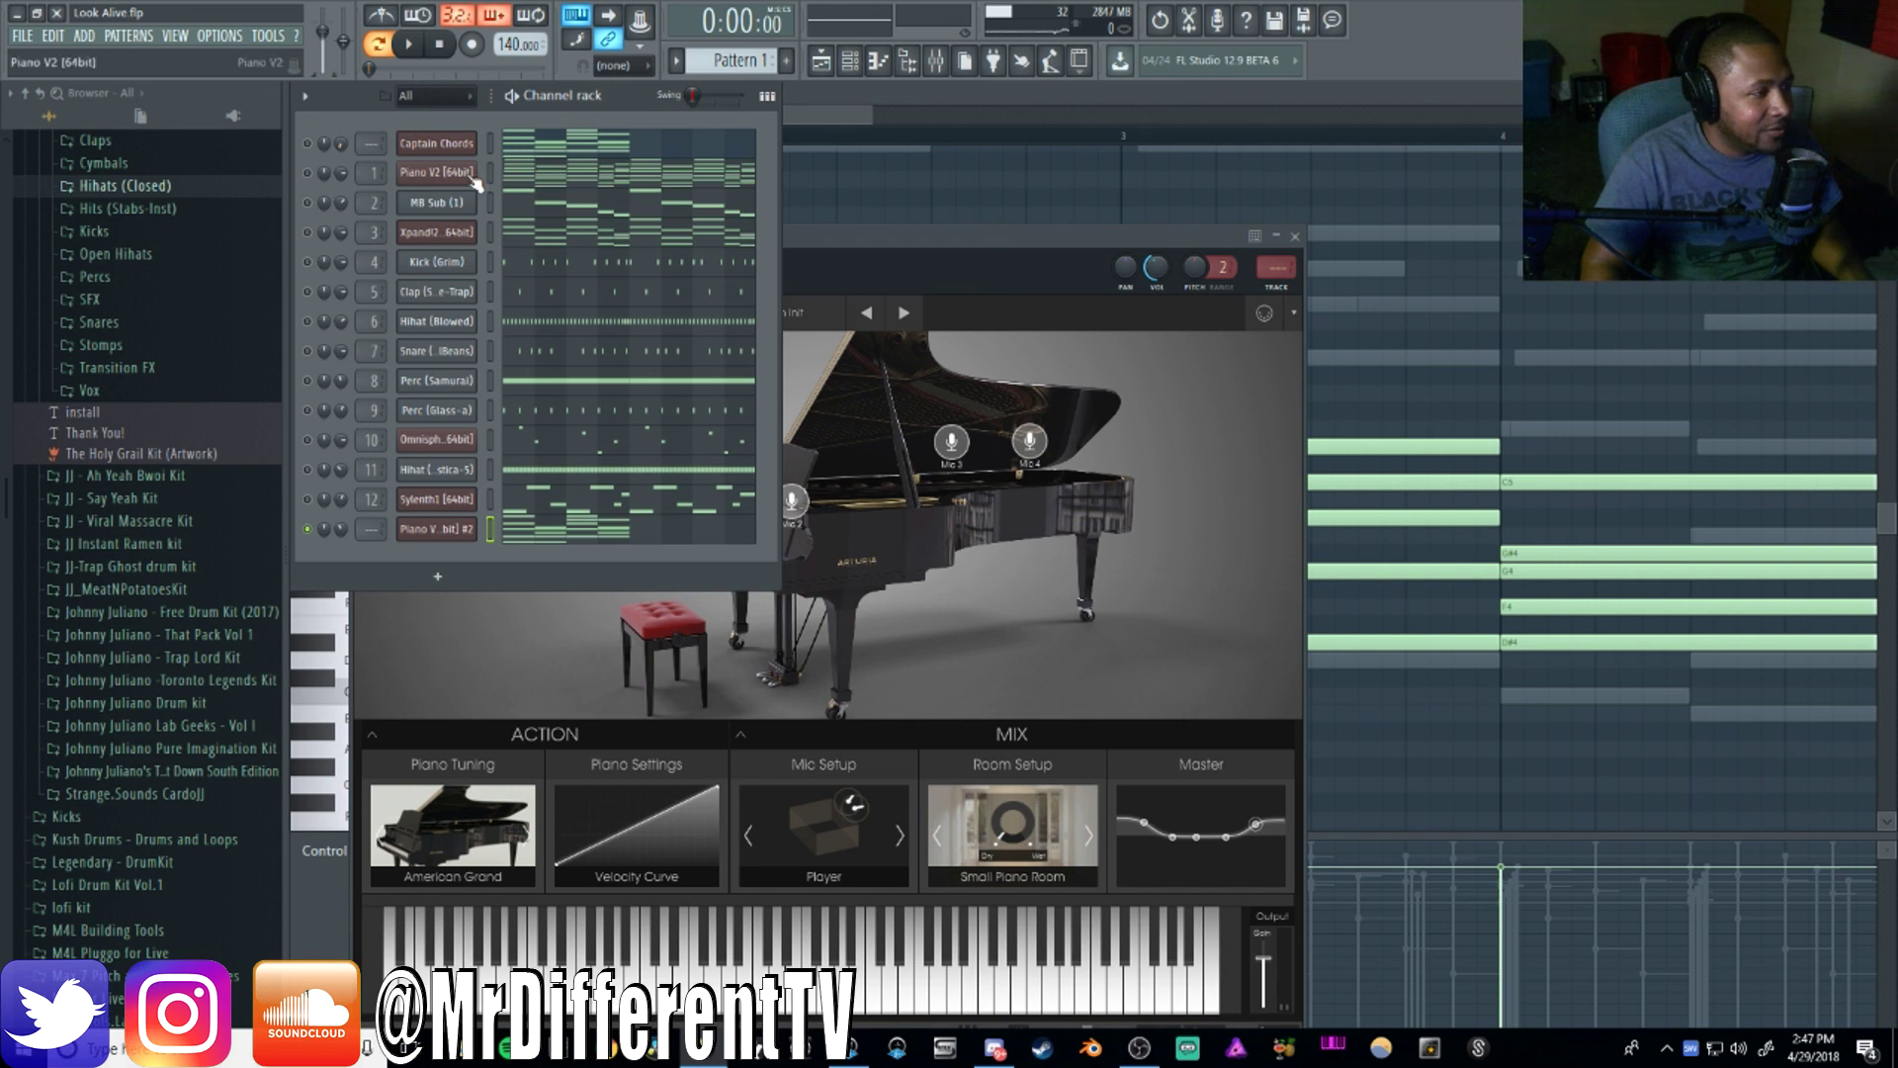
# Move the new Piano V2 instrument window beside the channel rack and bend its velocity curve downward while auditioning the chords
pyautogui.press('space')
pyautogui.moveTo(839, 235); pyautogui.dragTo(1299, 115)
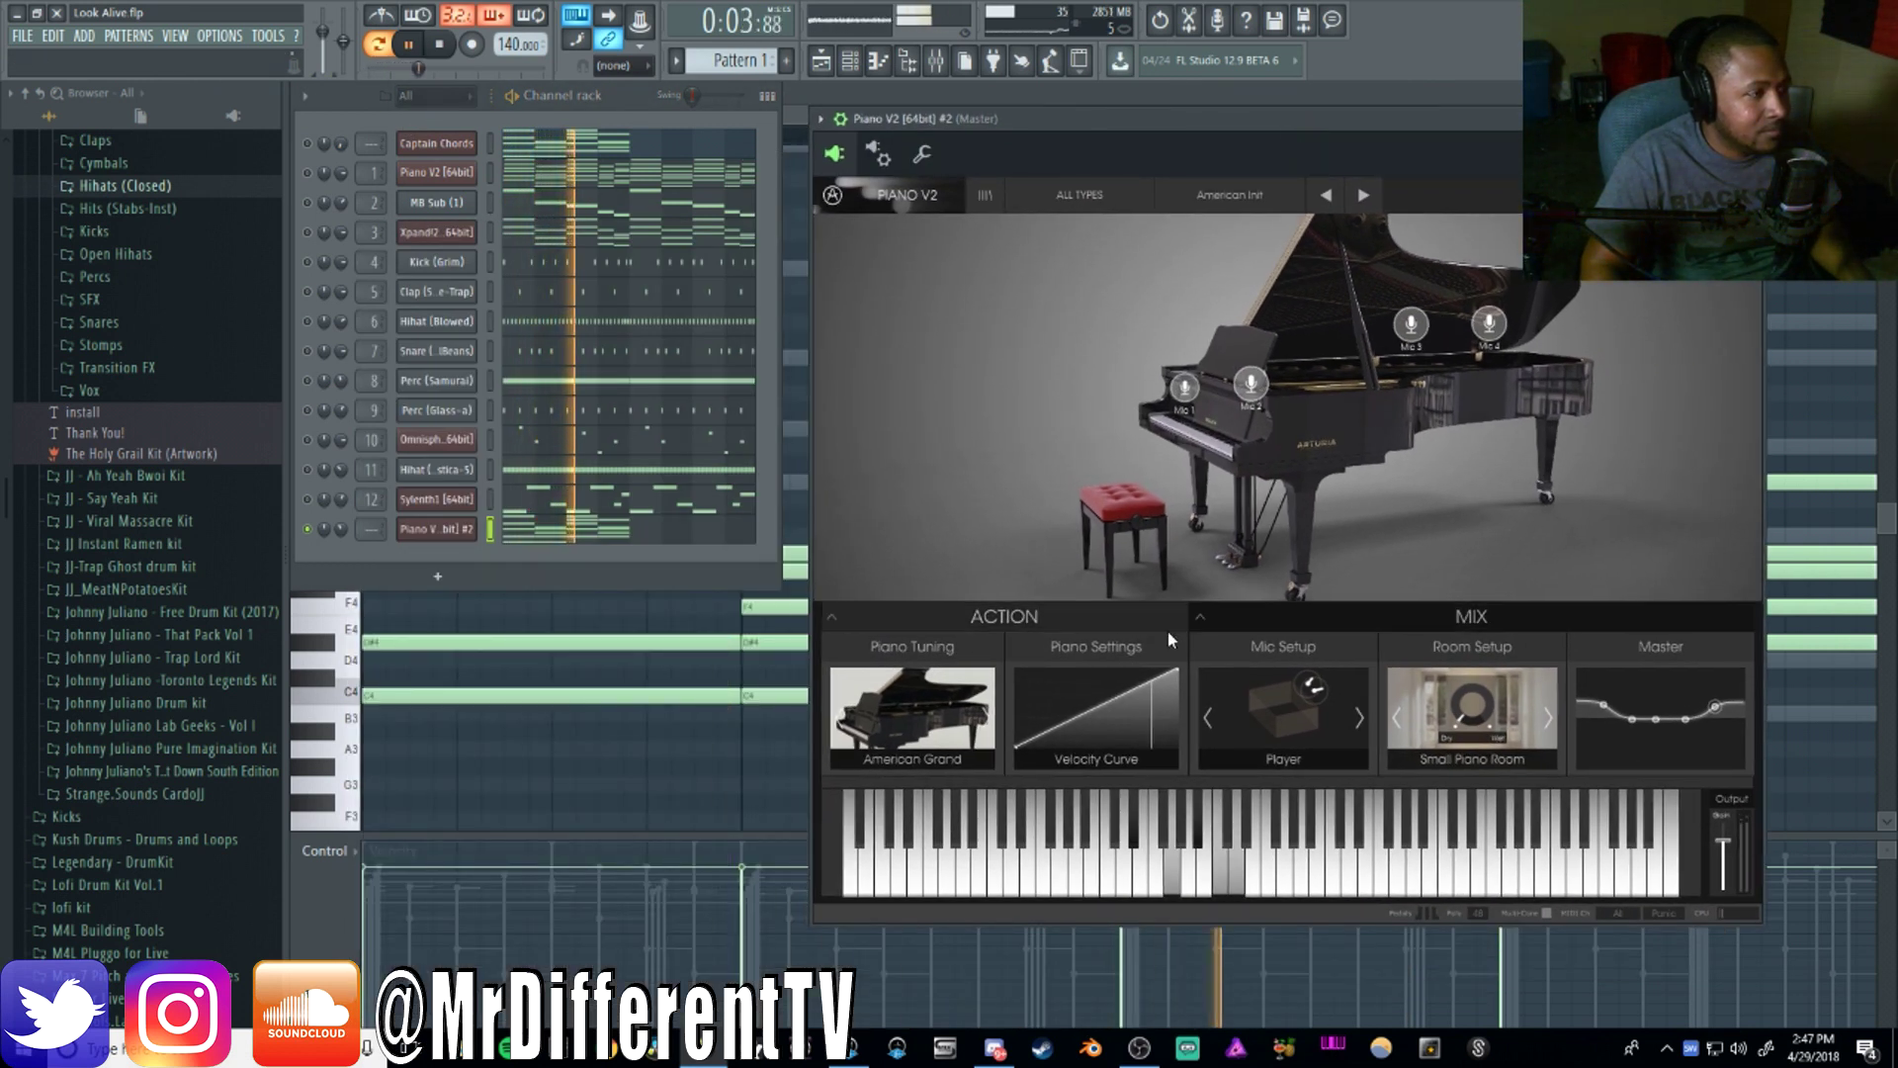
pyautogui.press('space')
pyautogui.moveTo(1123, 718); pyautogui.dragTo(1103, 721)
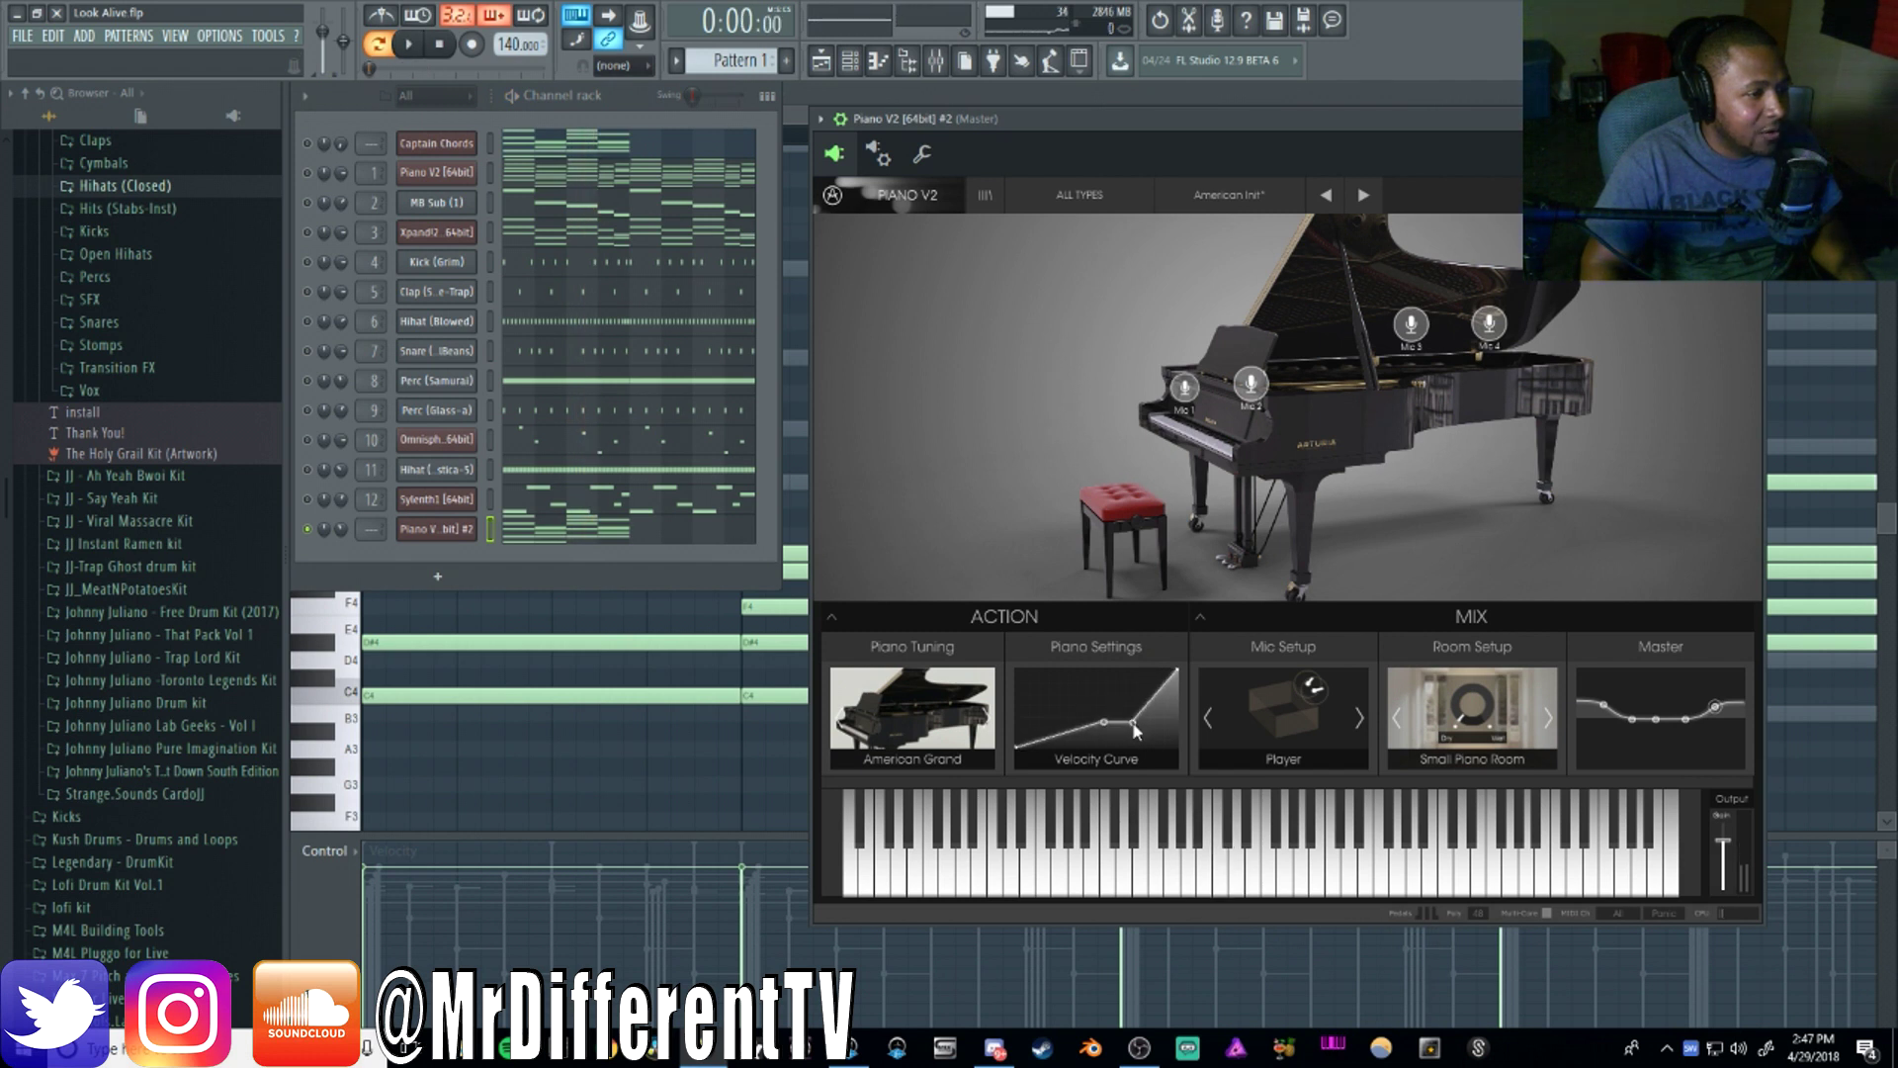
pyautogui.press('space')
pyautogui.moveTo(1137, 725)
pyautogui.mouseDown()
pyautogui.moveTo(1118, 744)
pyautogui.moveTo(1083, 727)
pyautogui.moveTo(1165, 737)
pyautogui.mouseUp()
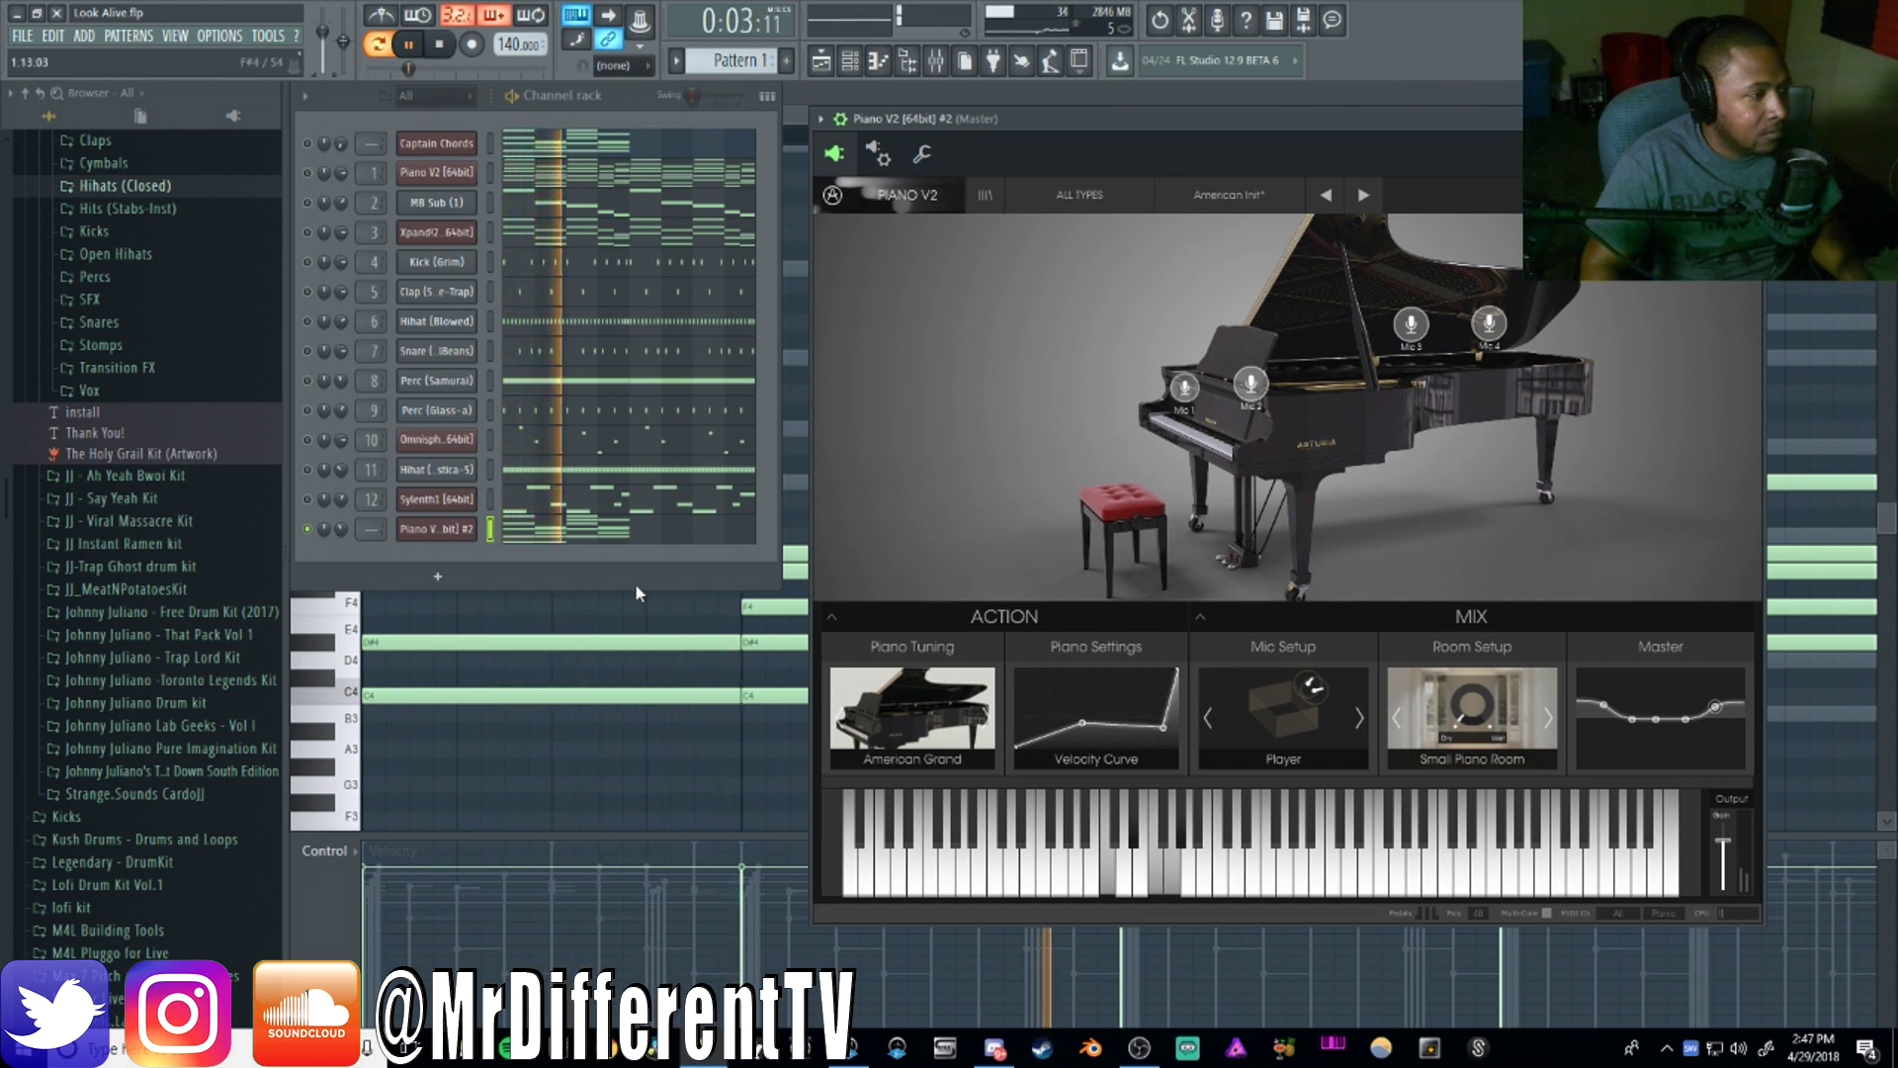
# Transpose the new Piano V2 channel's notes up one octave, strum the chords and play back the result
pyautogui.press('F7')
pyautogui.hotkey('ctrl', 'Up')
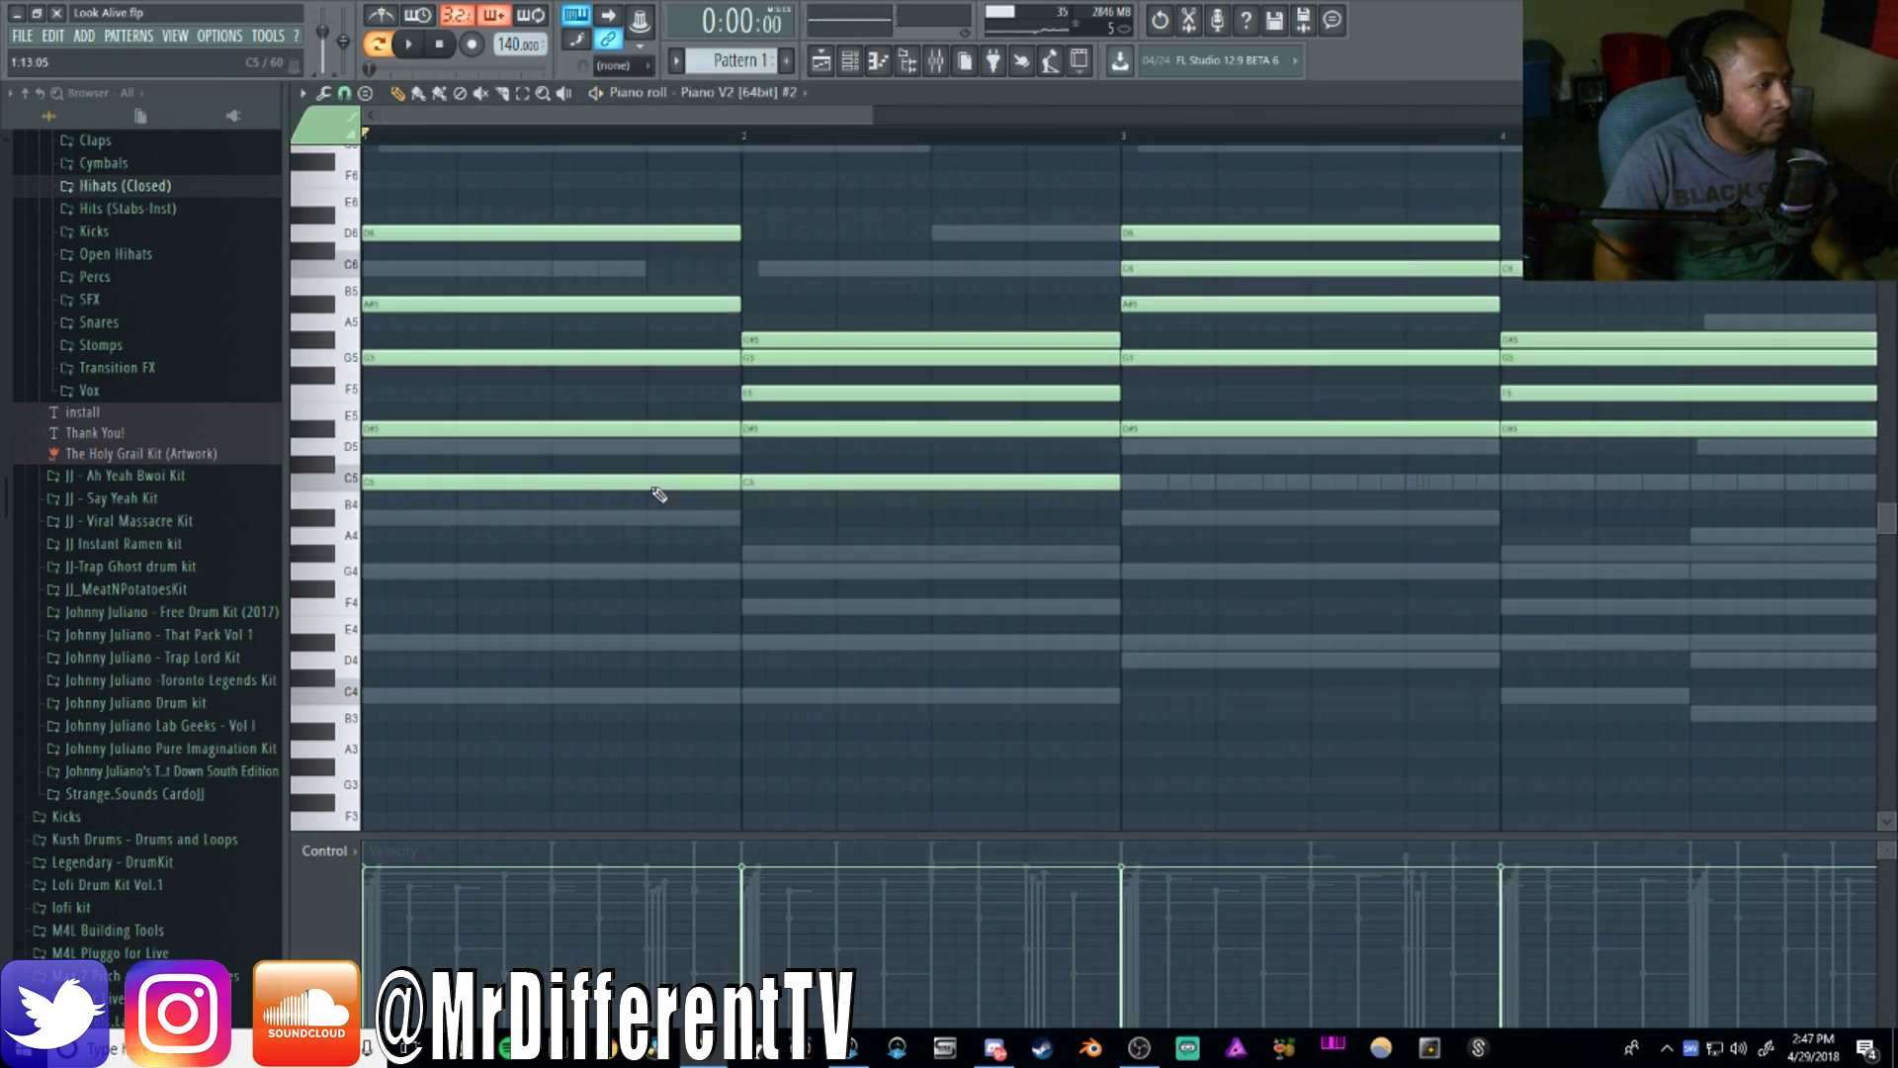
pyautogui.press('space')
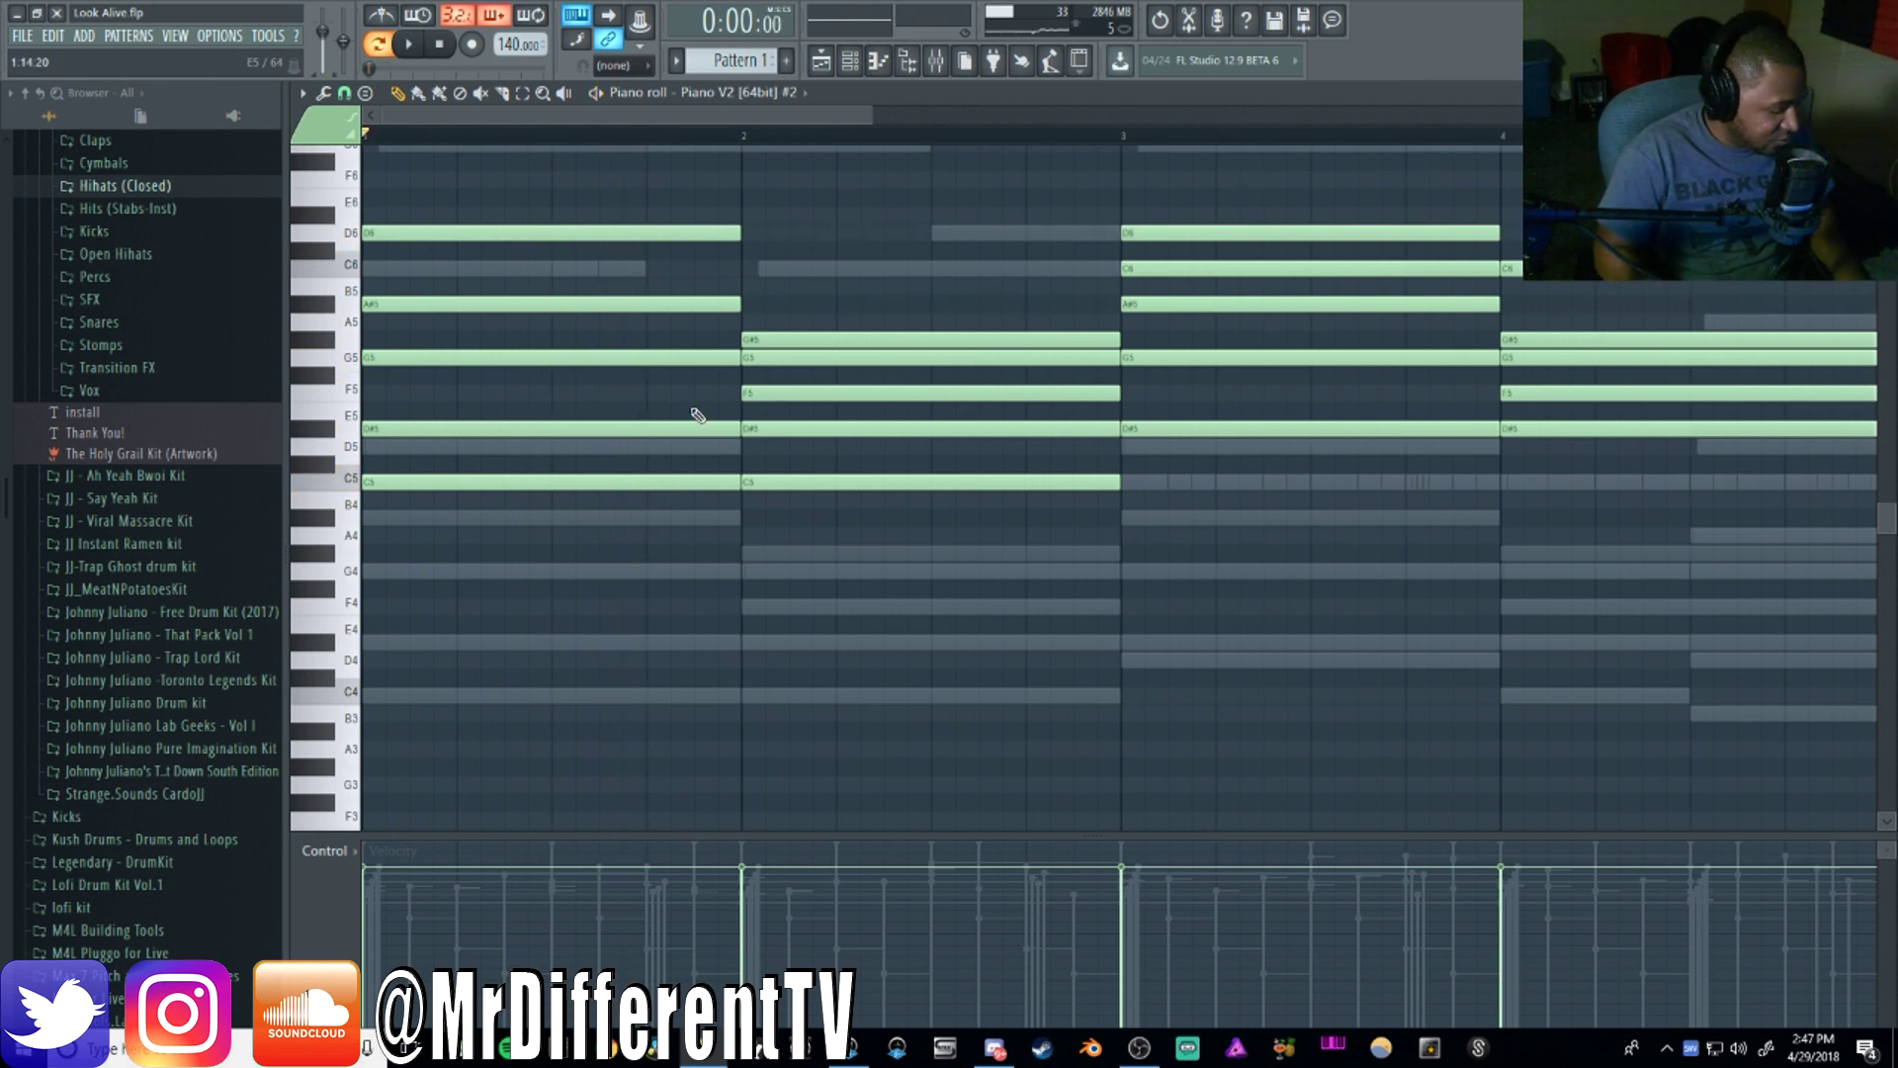
pyautogui.hotkey('alt', 's')
pyautogui.click(1066, 601)
pyautogui.press('space')
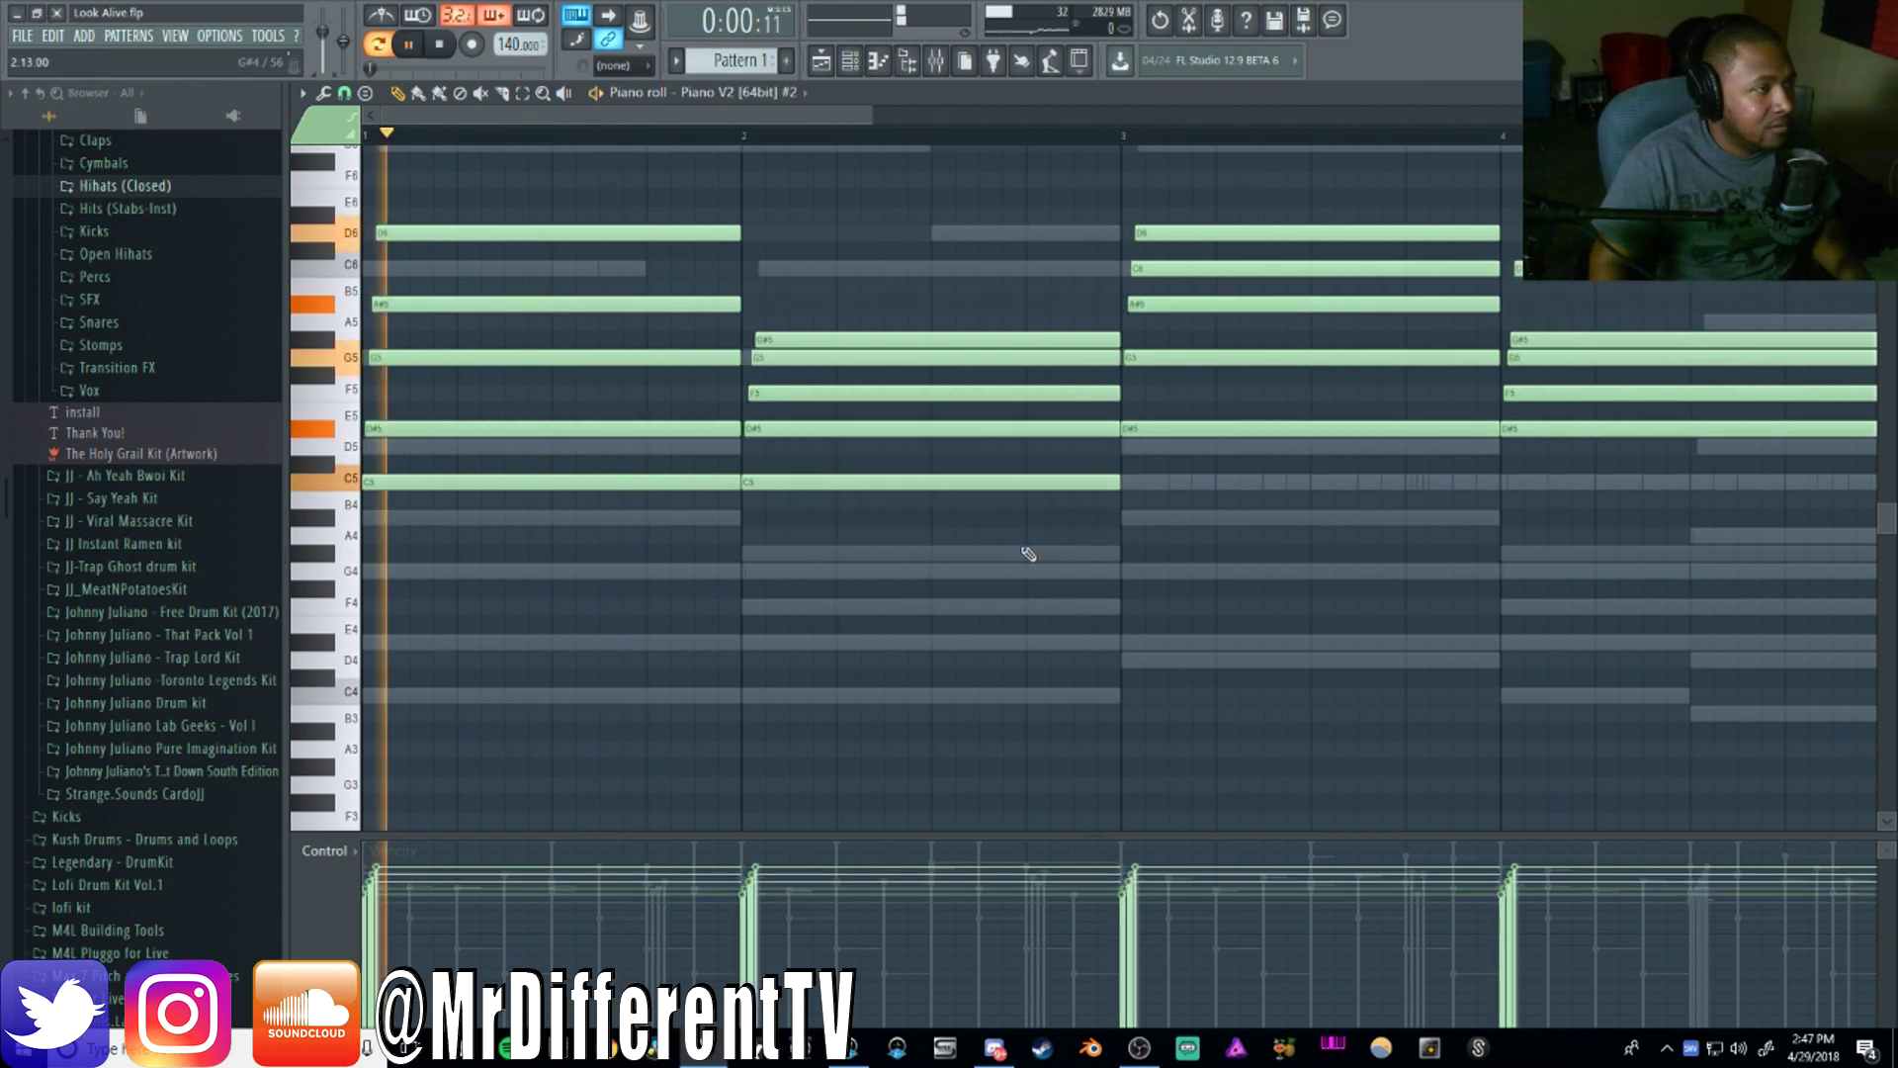
pyautogui.click(849, 60)
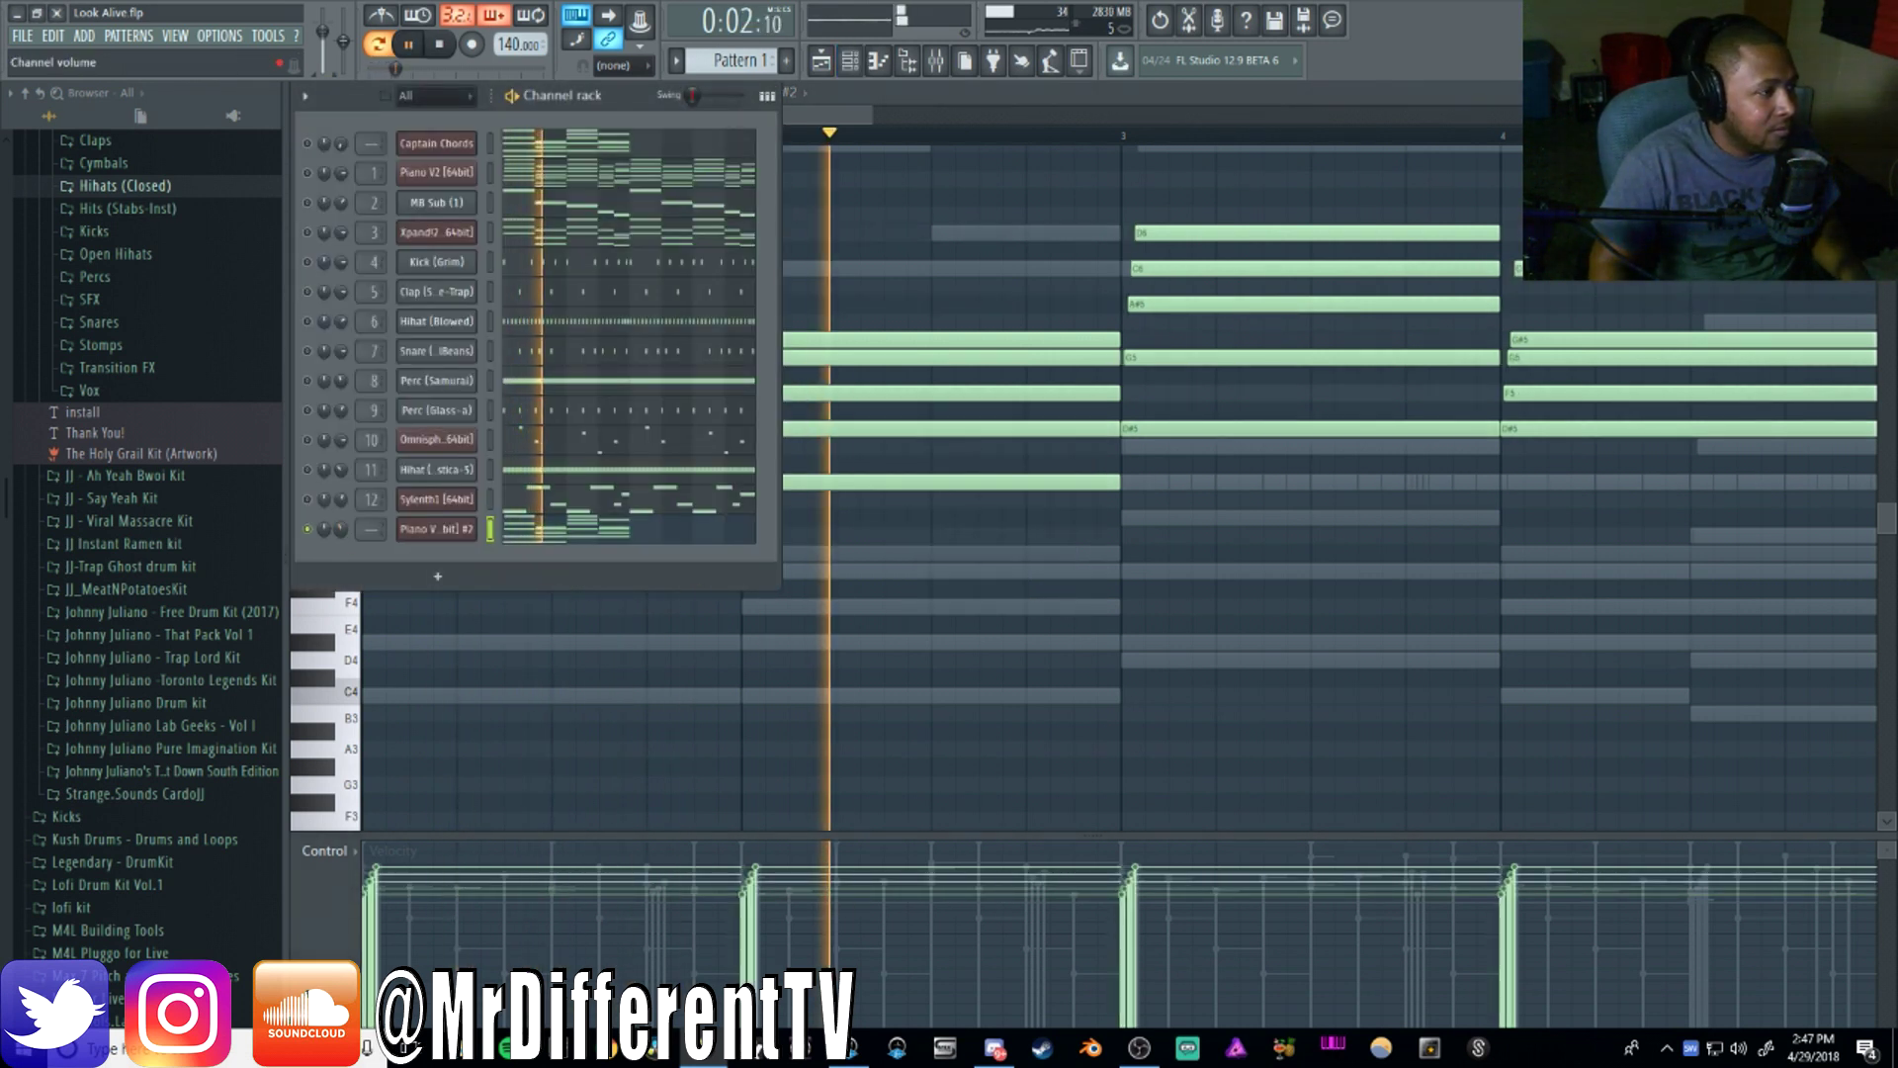
pyautogui.press('space')
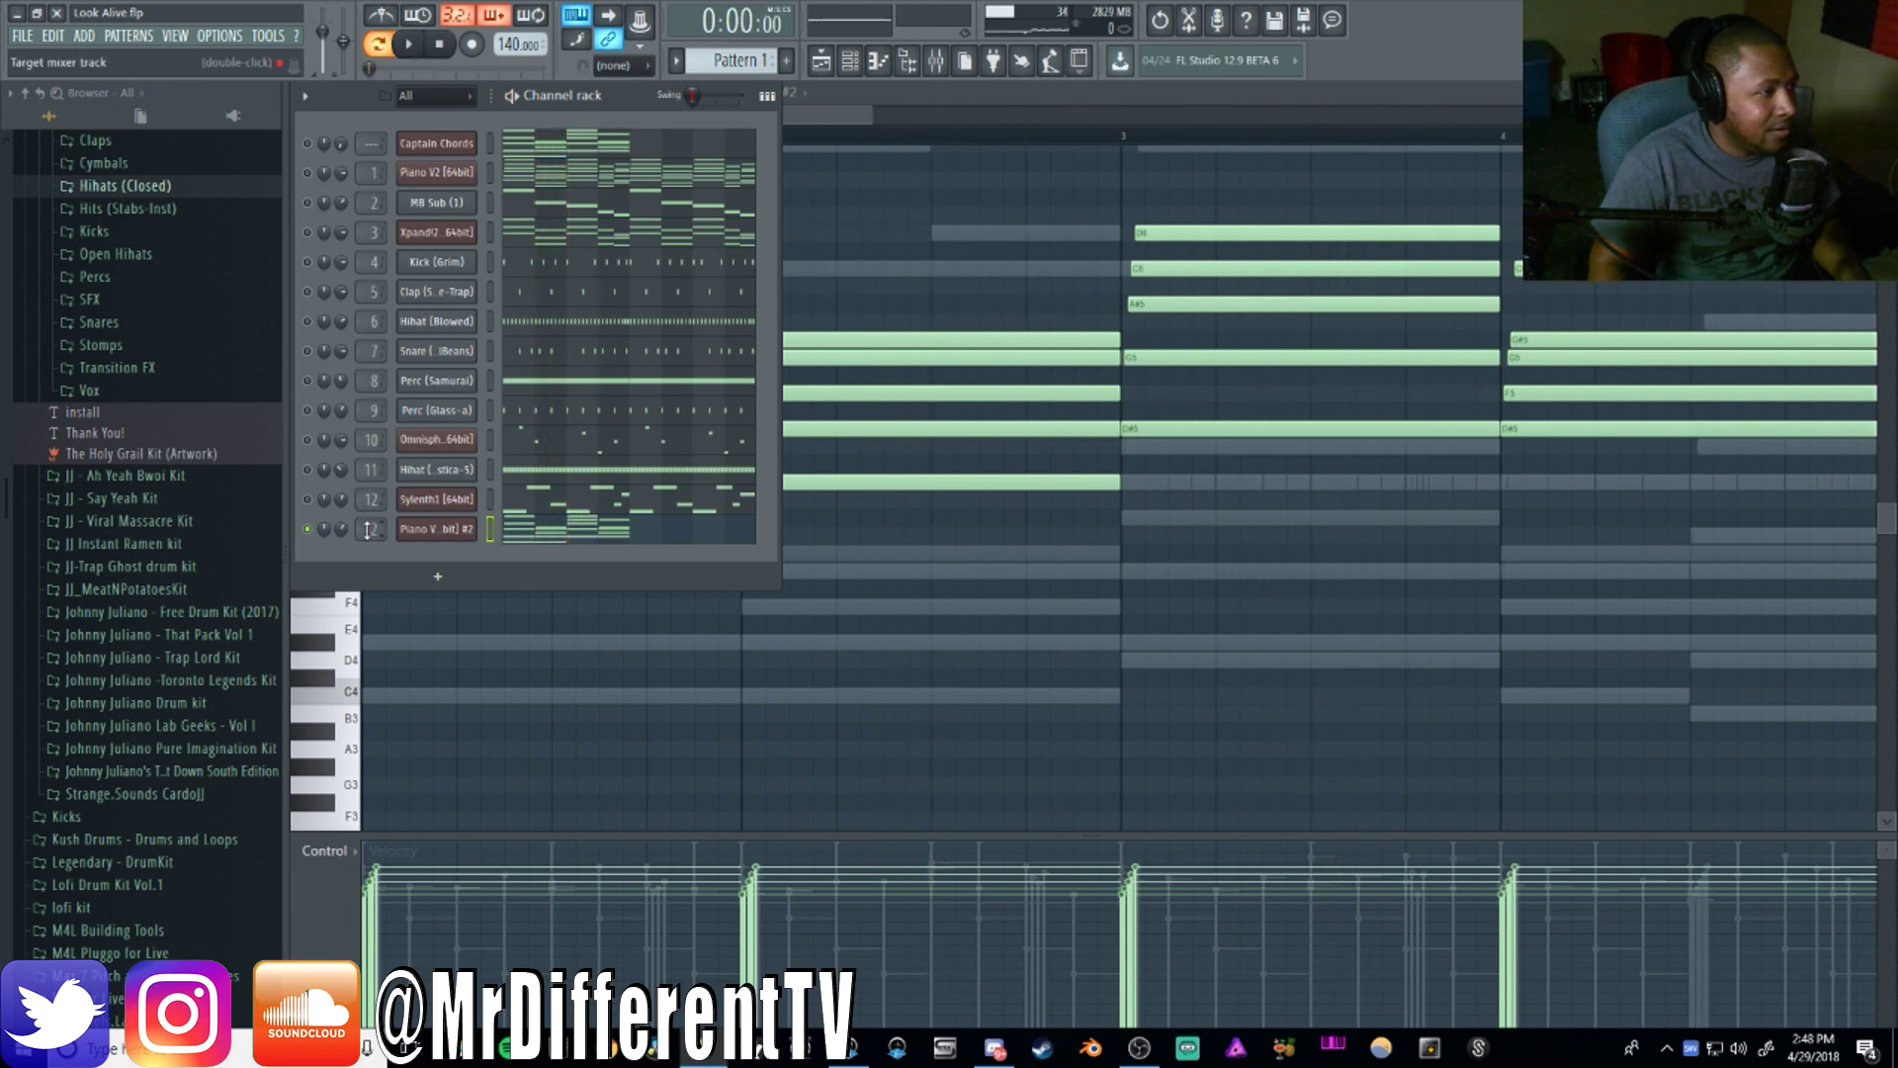
# Route the new Piano V2 channel to mixer track 1 and listen to it through that track's effects
pyautogui.doubleClick(373, 534)
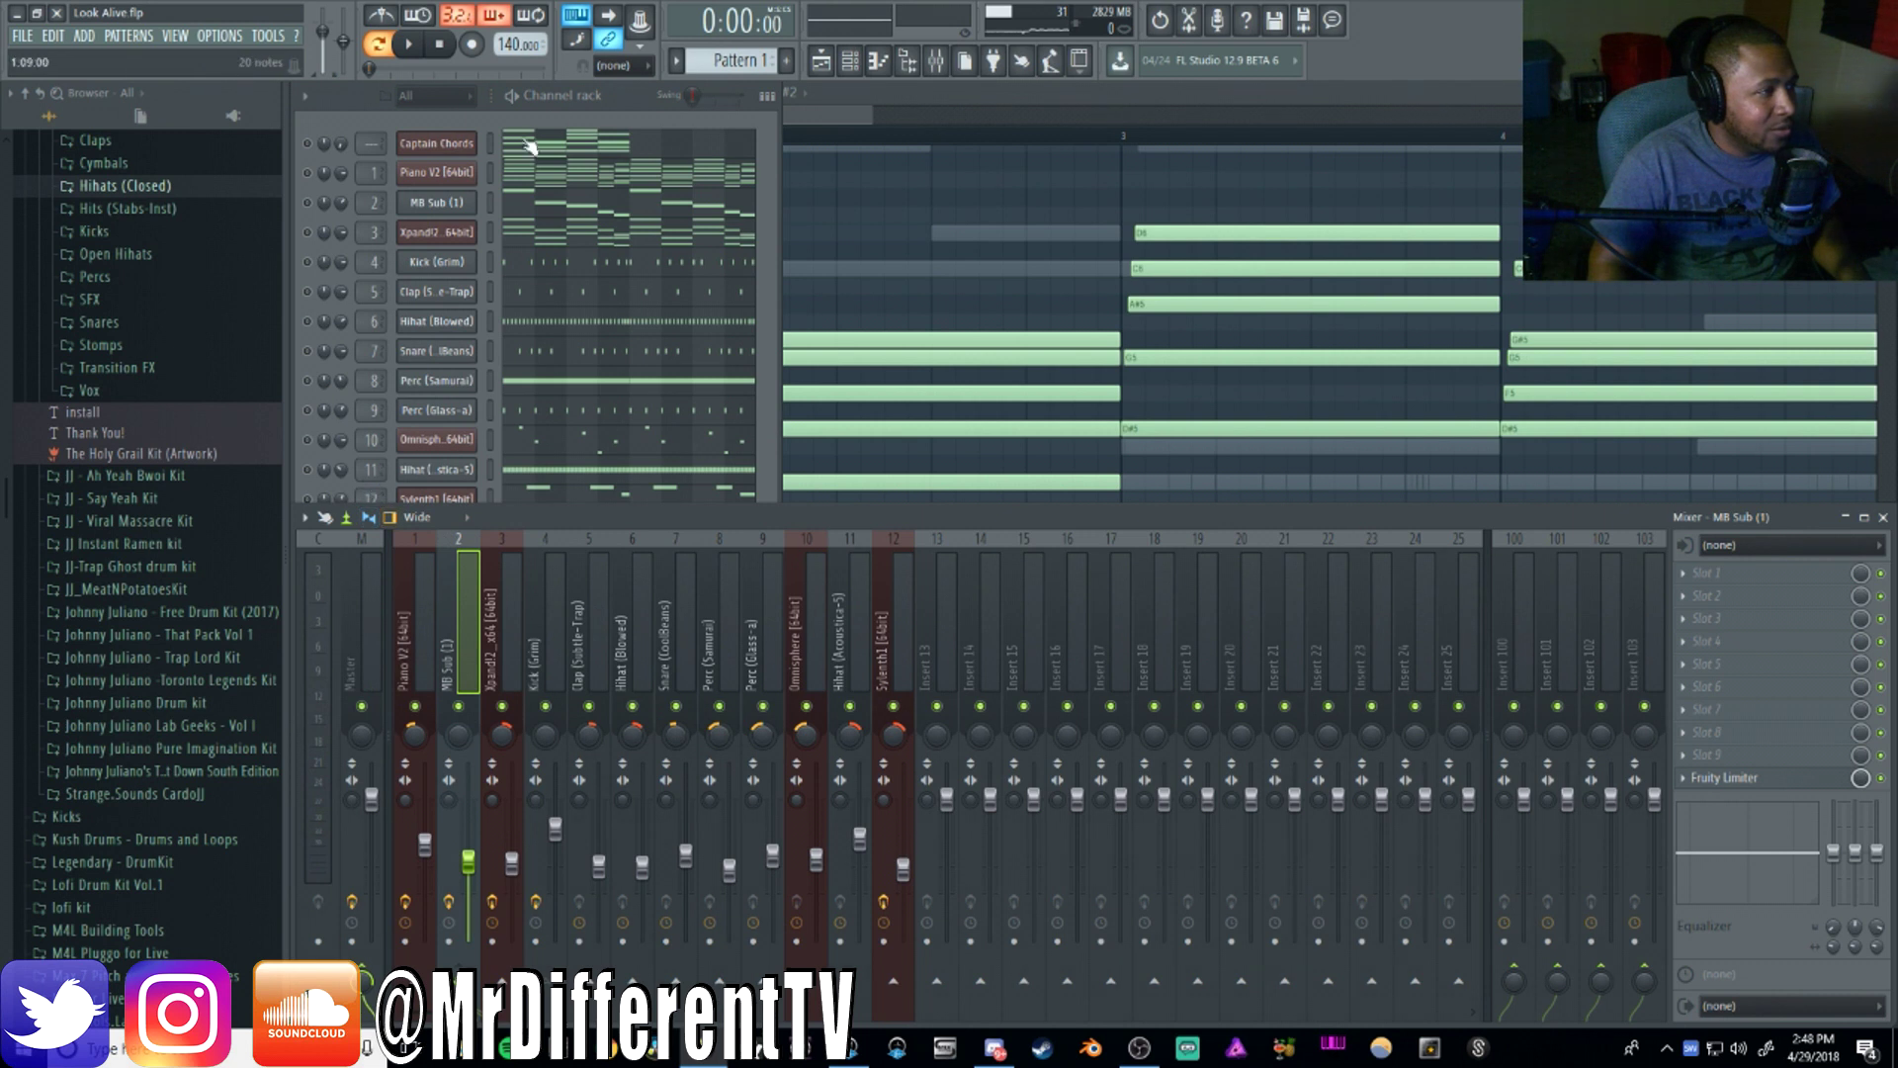
pyautogui.click(623, 97)
pyautogui.click(490, 529)
pyautogui.press('space')
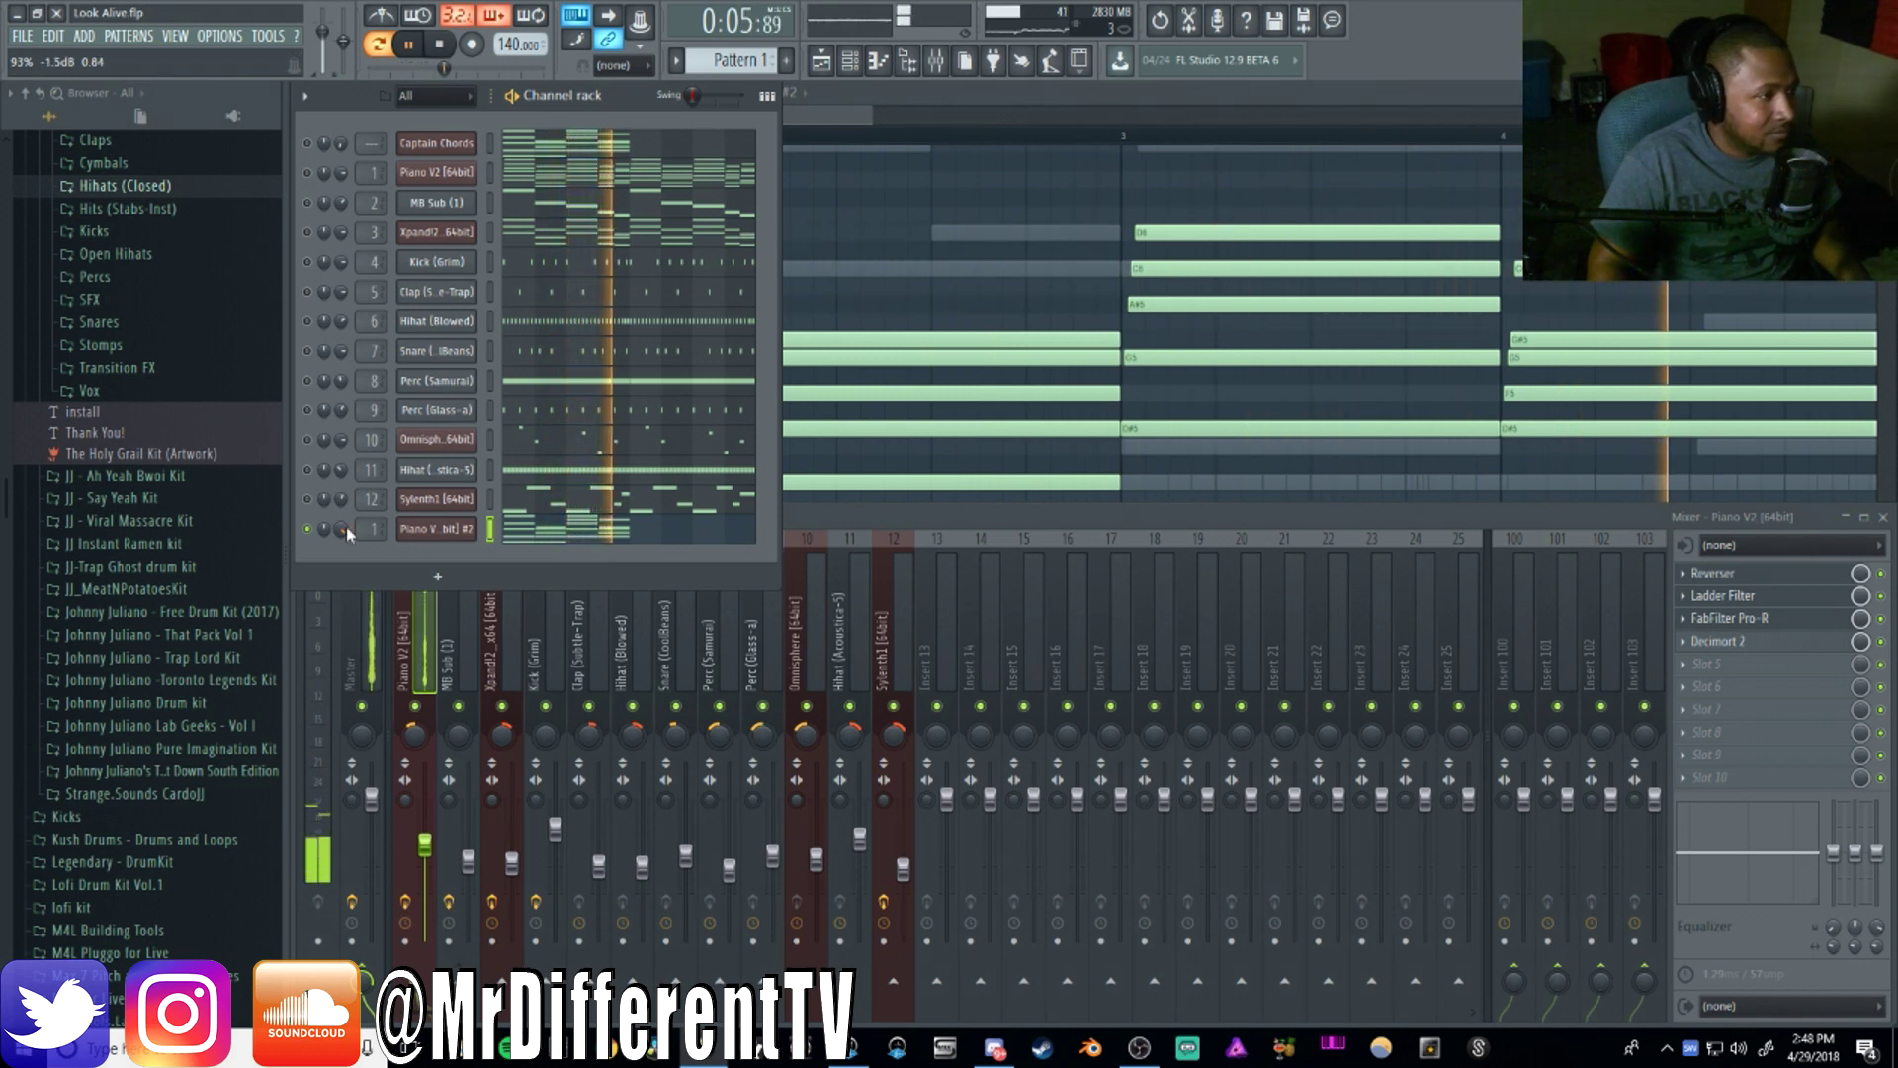
pyautogui.press('space')
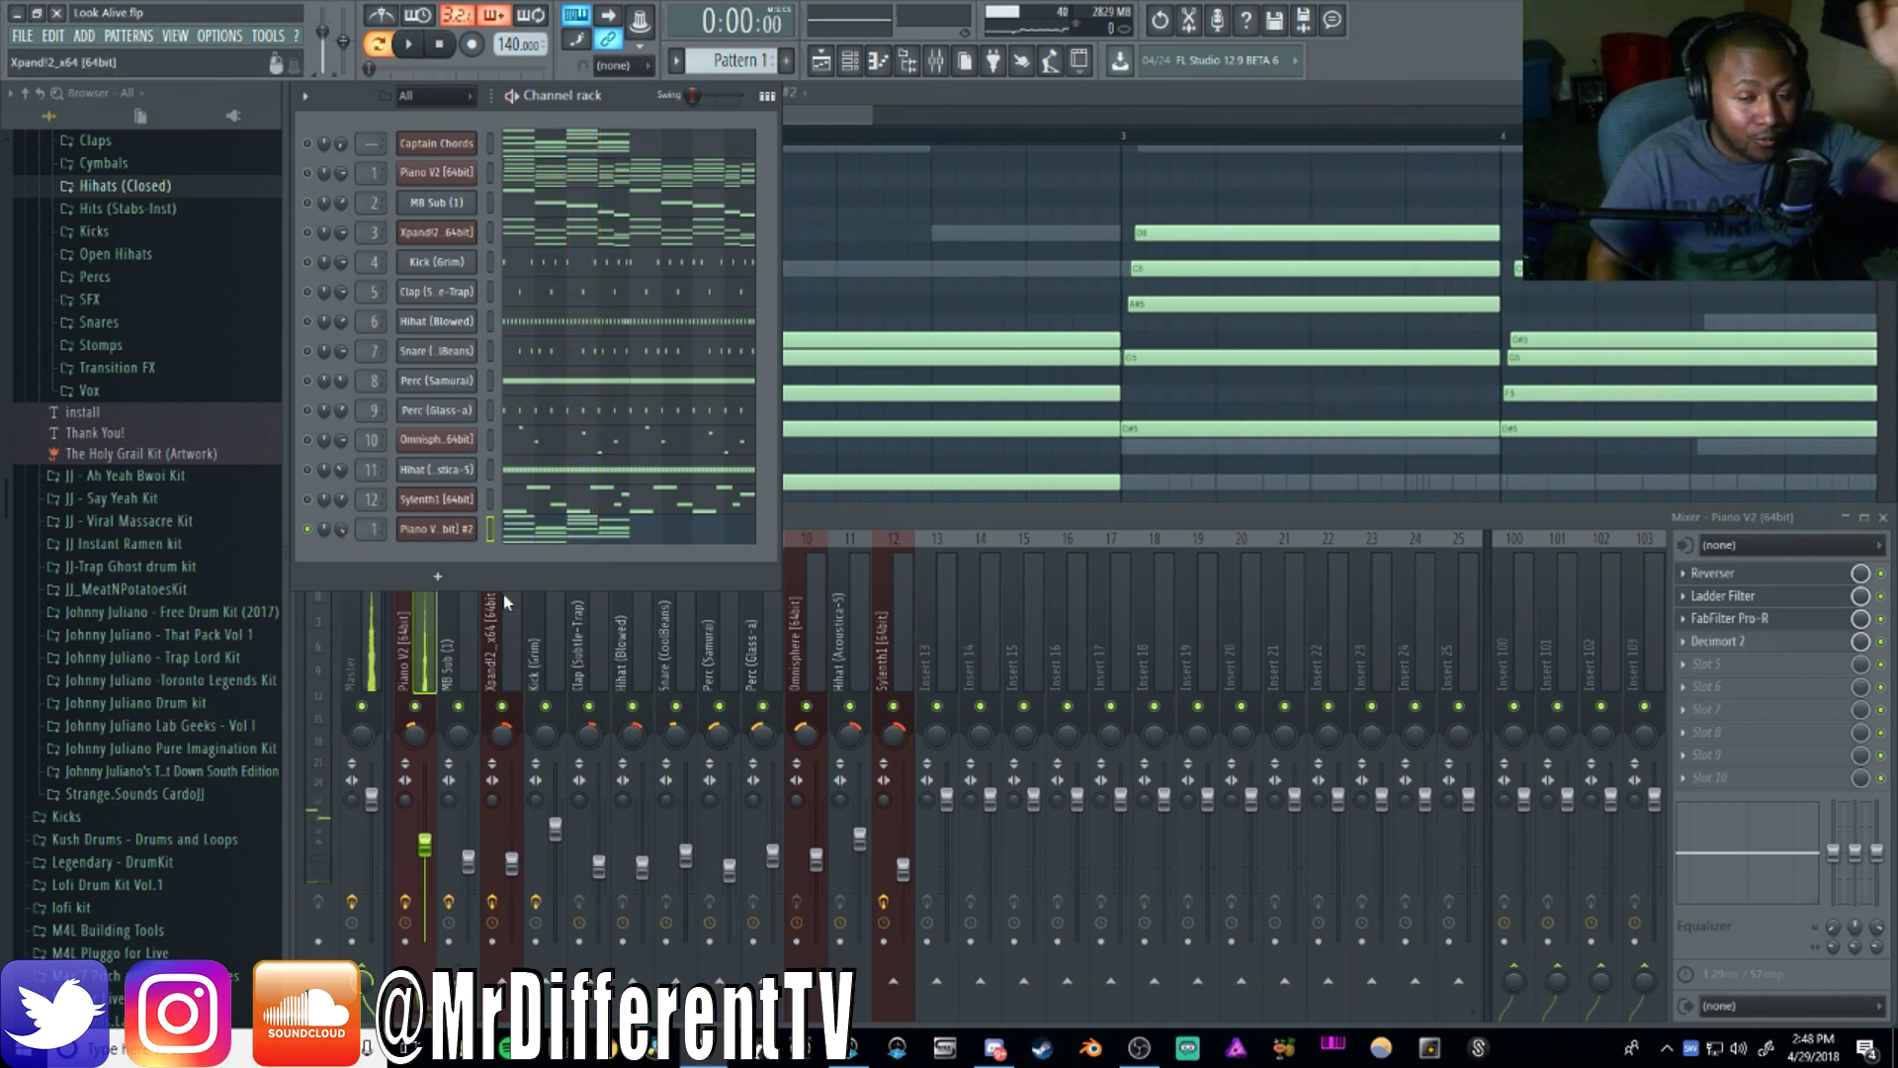
# Delete the second Piano V2 channel from the channel rack
pyautogui.rightClick(440, 529)
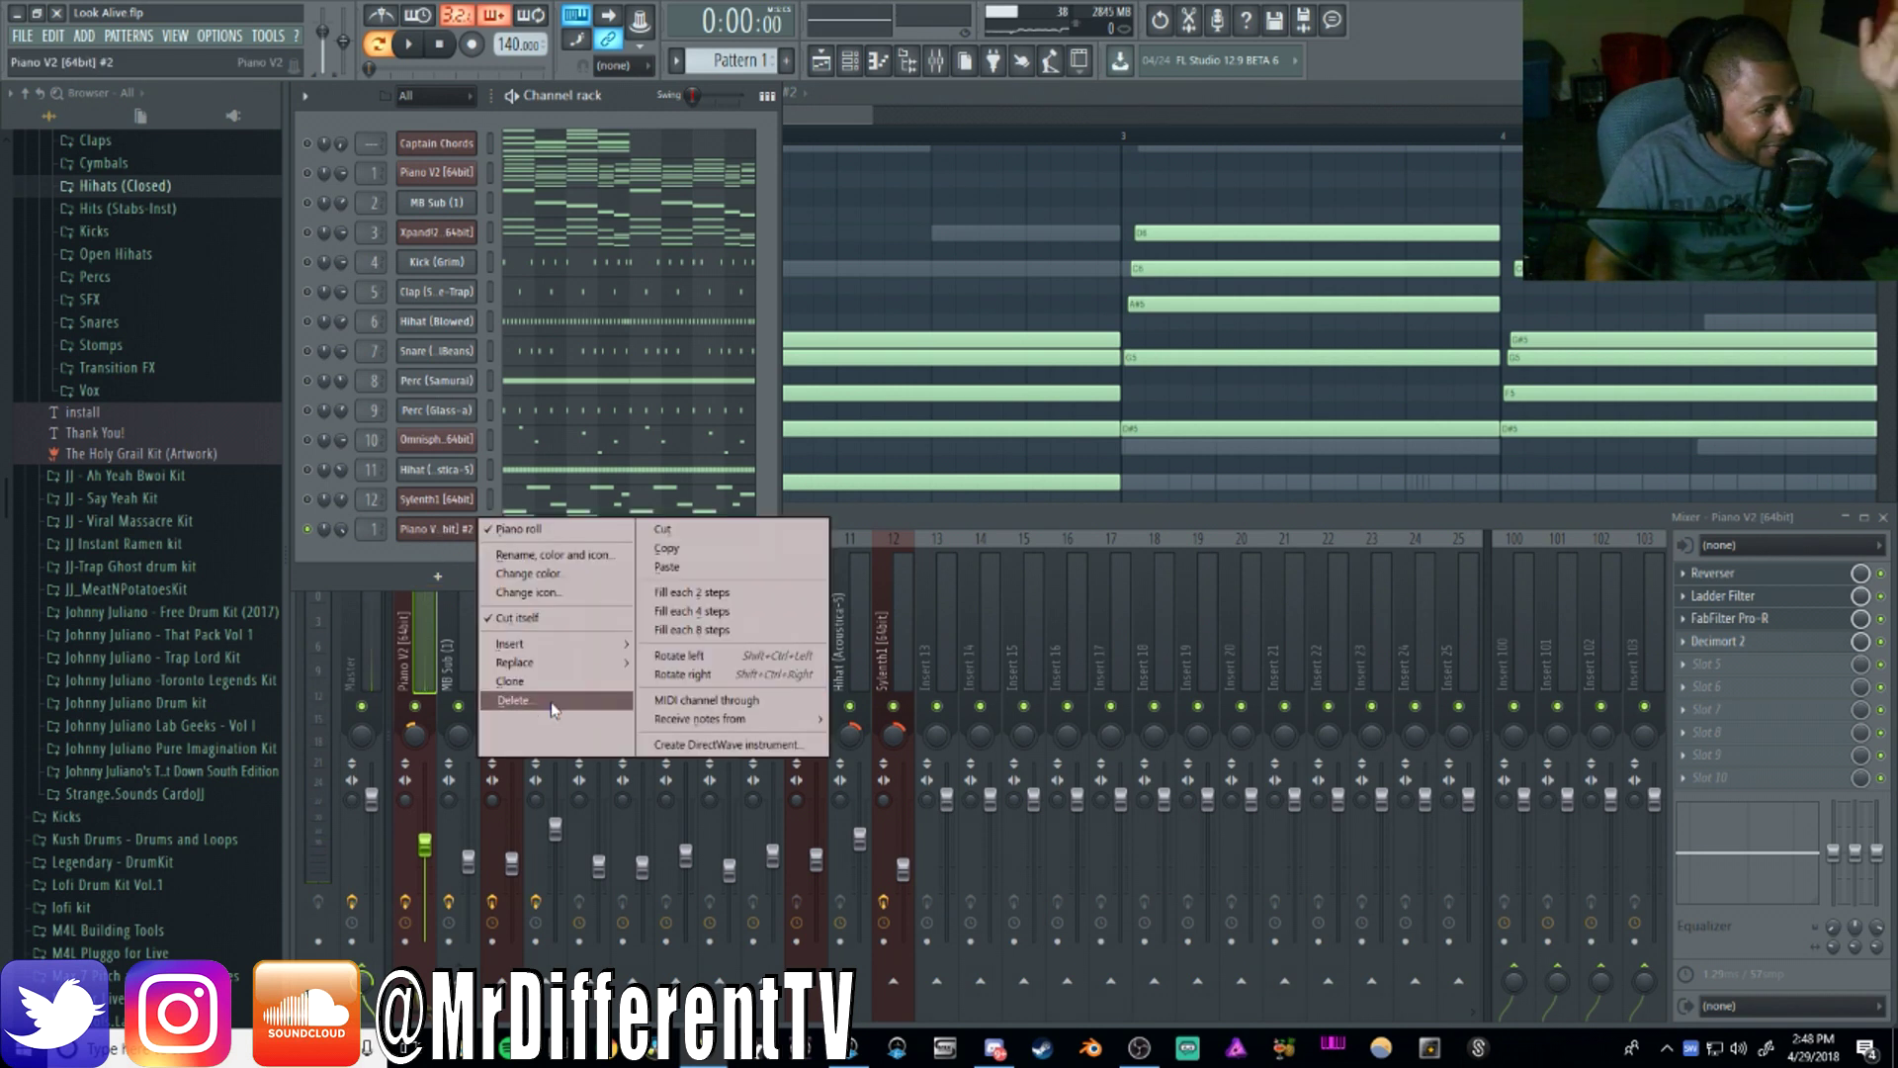
pyautogui.click(554, 702)
pyautogui.click(1050, 577)
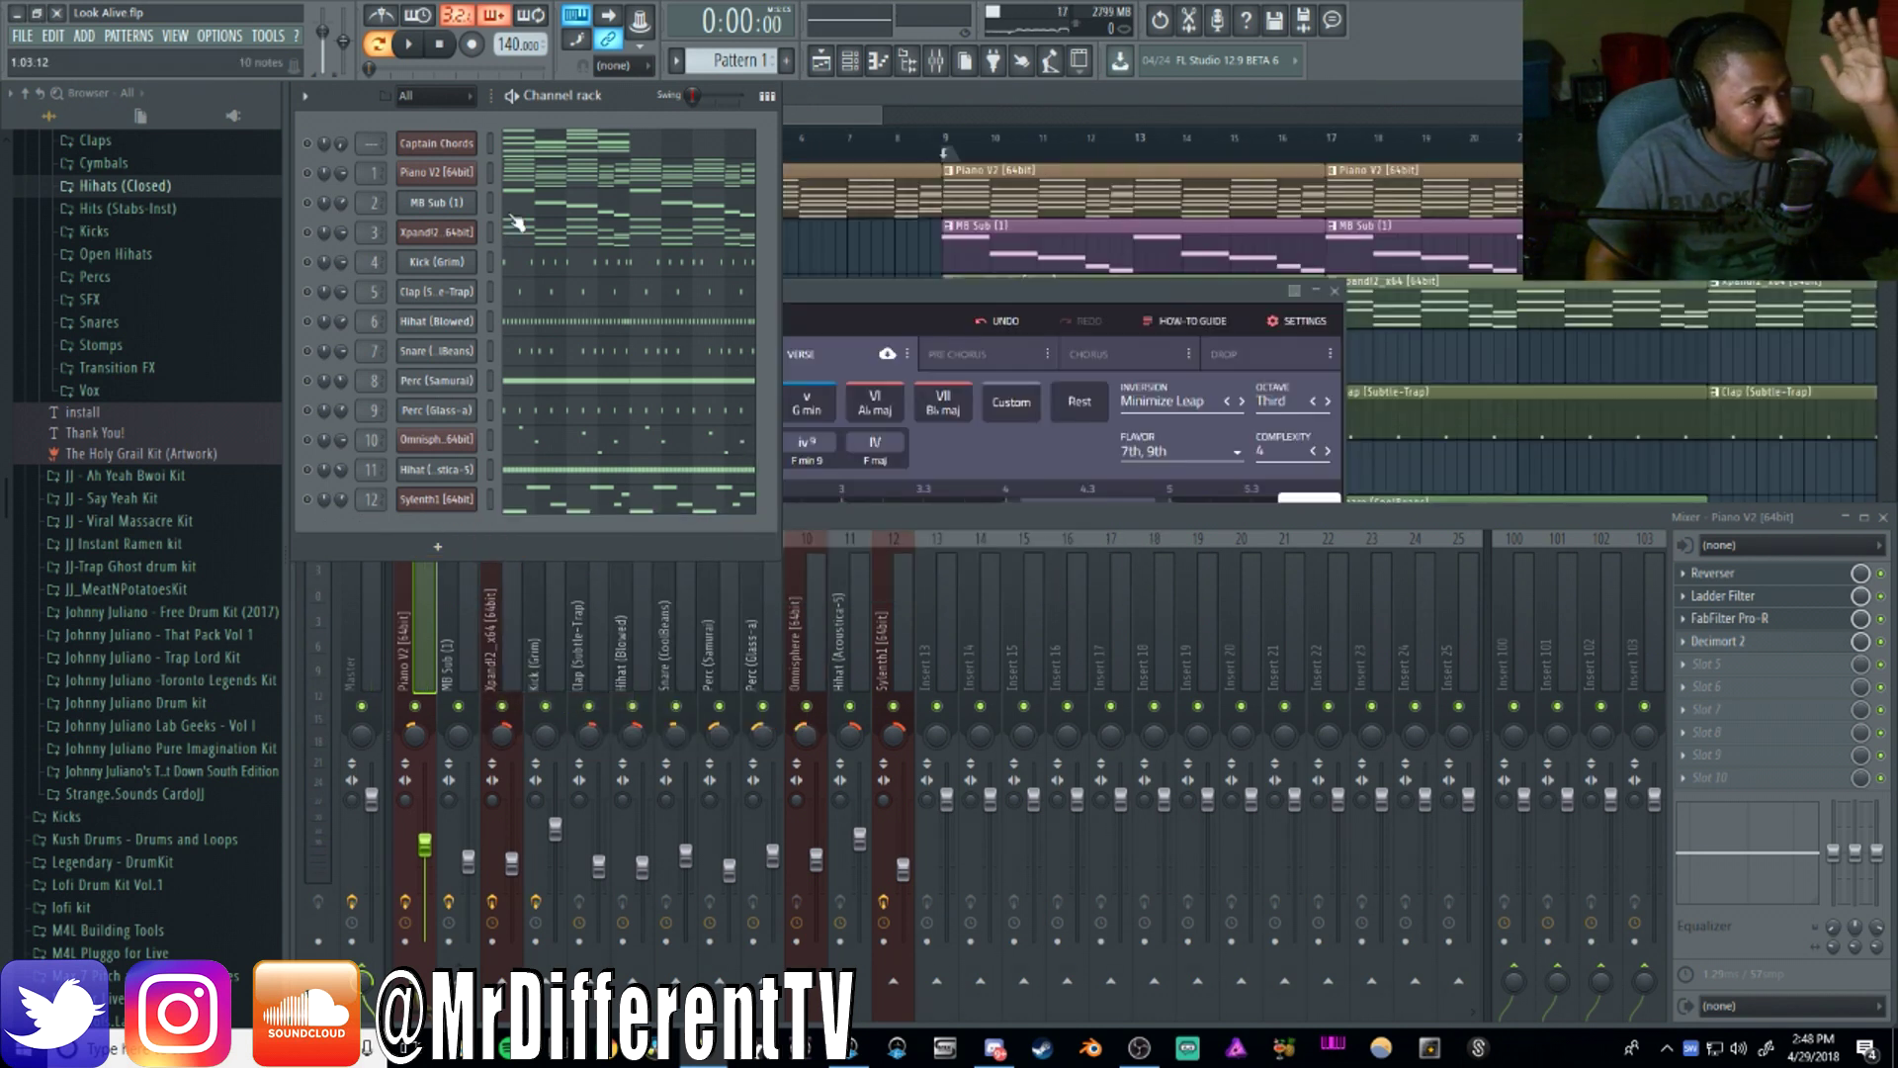
# Open Captain Chords, view its Pre Chorus and Chorus sections, and return to the Verse section
pyautogui.click(450, 144)
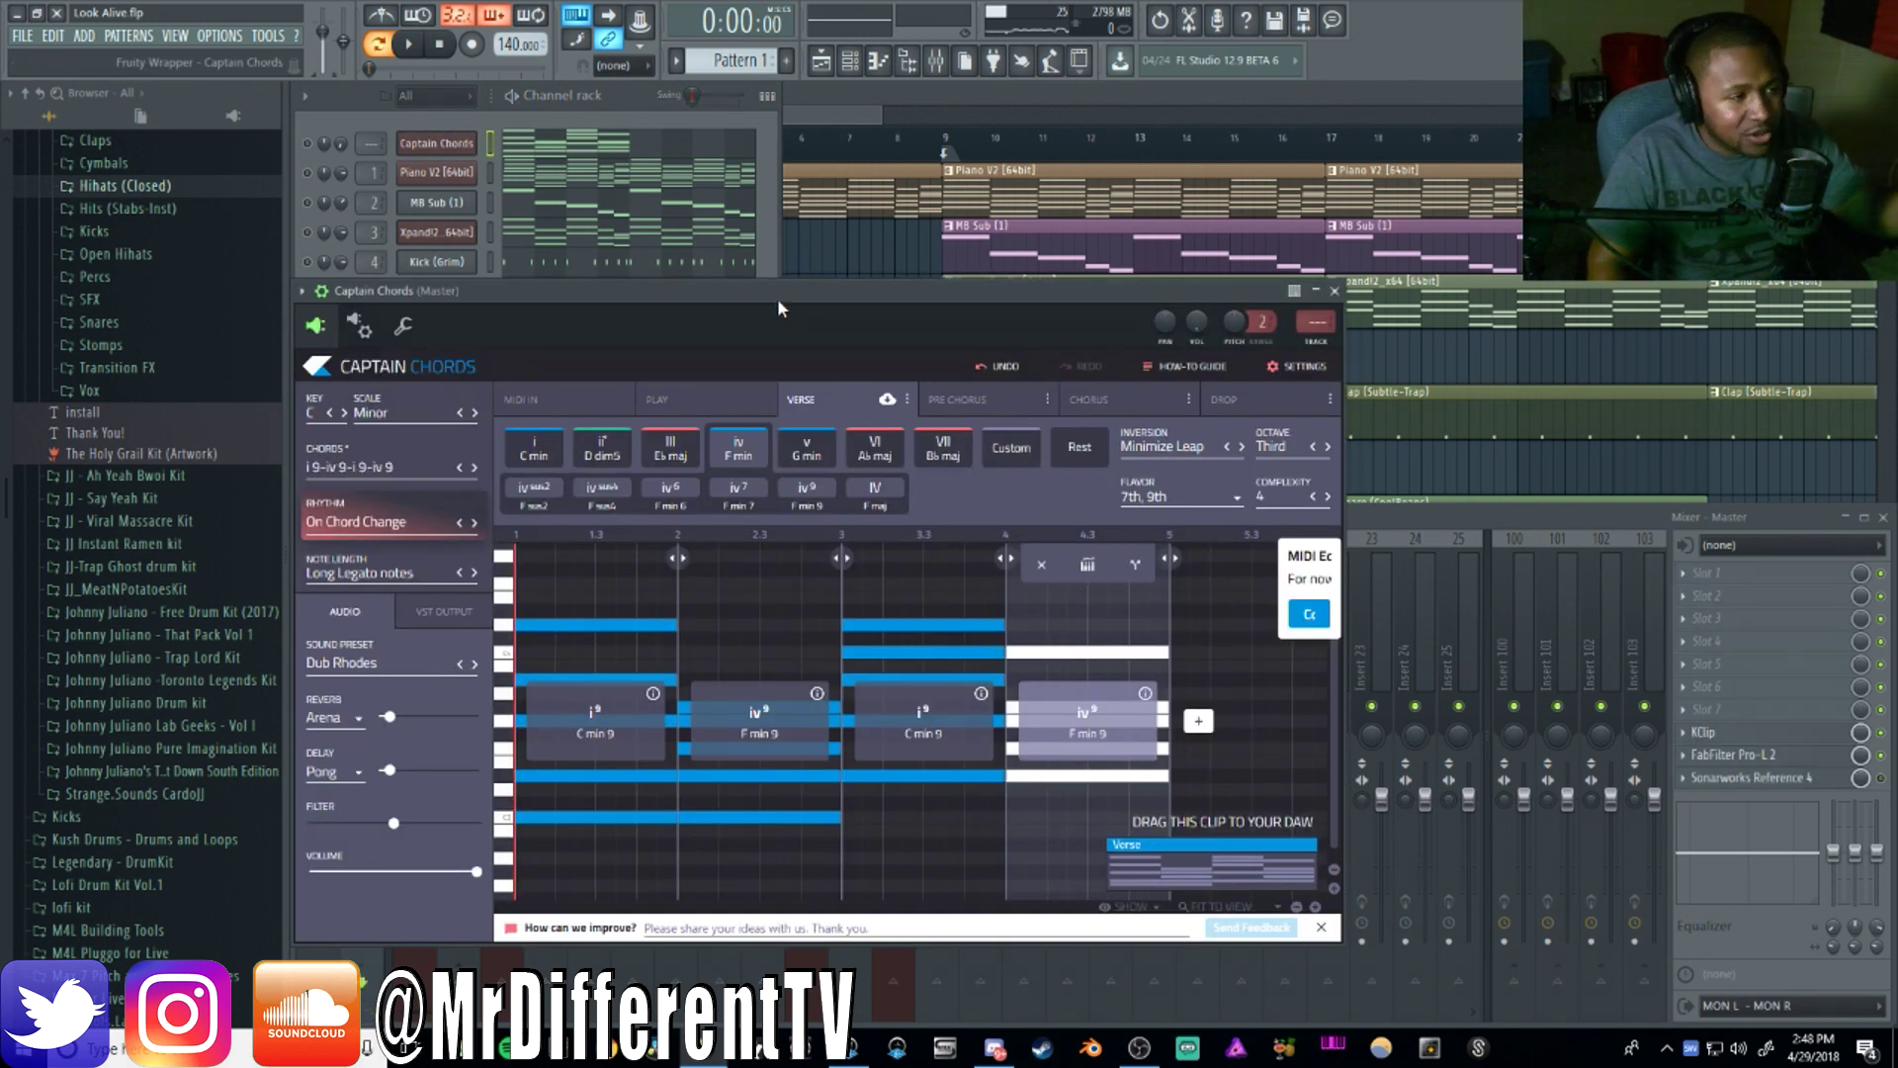
pyautogui.click(967, 402)
pyautogui.click(1113, 399)
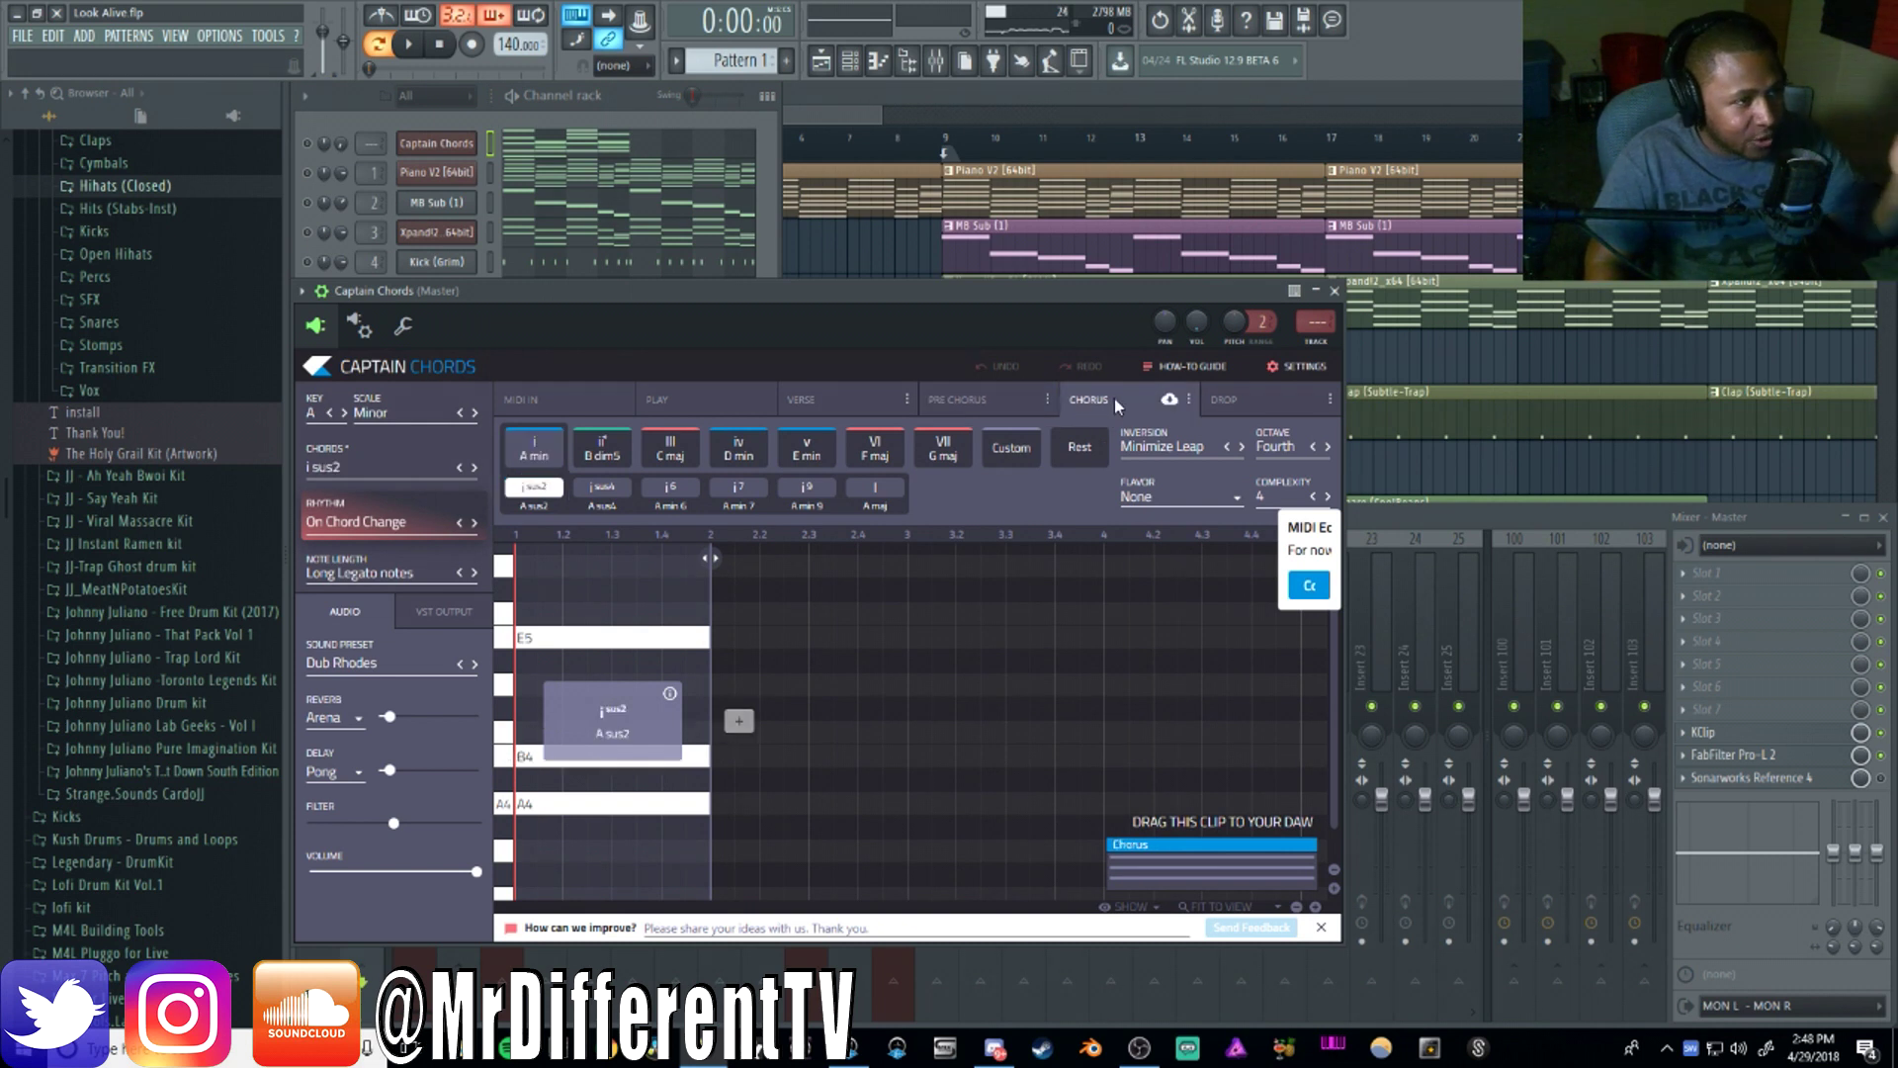
pyautogui.click(835, 390)
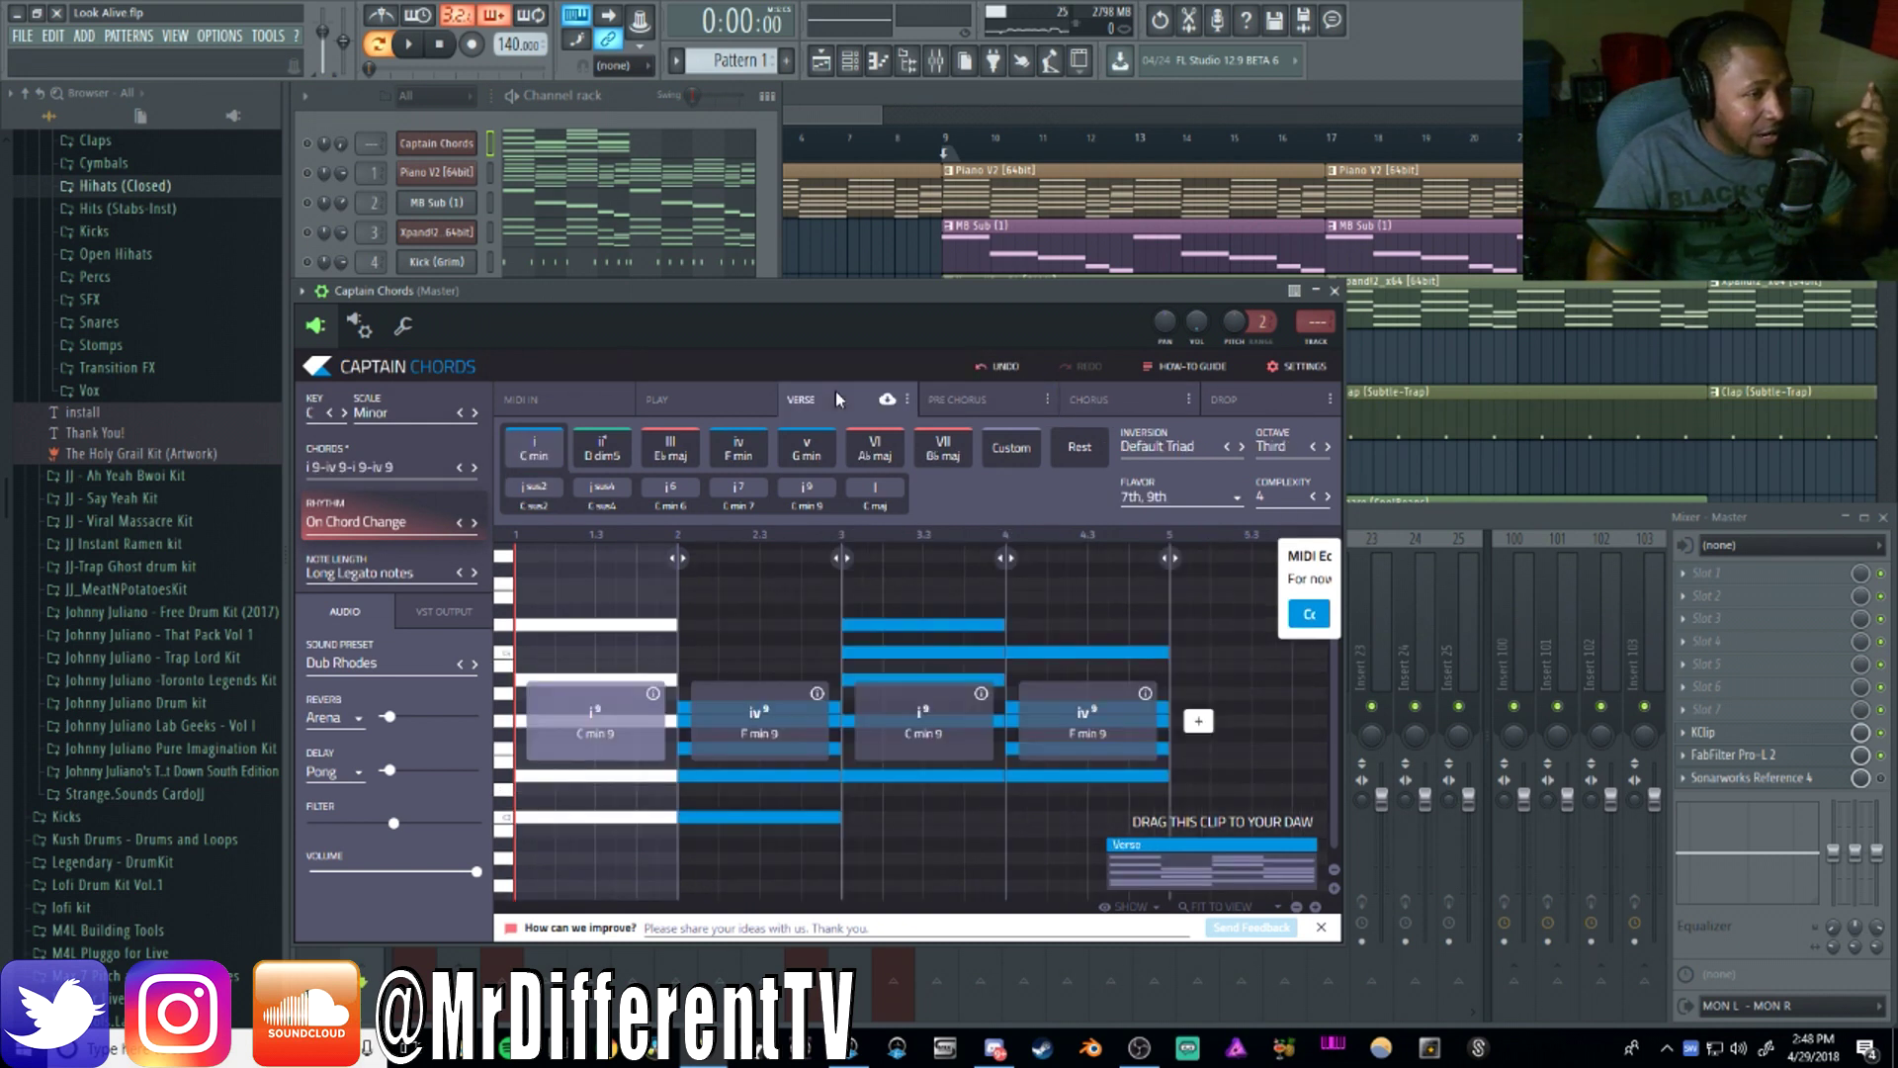
# Try different complexity values on the Verse progression's first chord and set it to 1
pyautogui.click(1310, 498)
pyautogui.click(1310, 499)
pyautogui.click(1310, 498)
pyautogui.click(1310, 499)
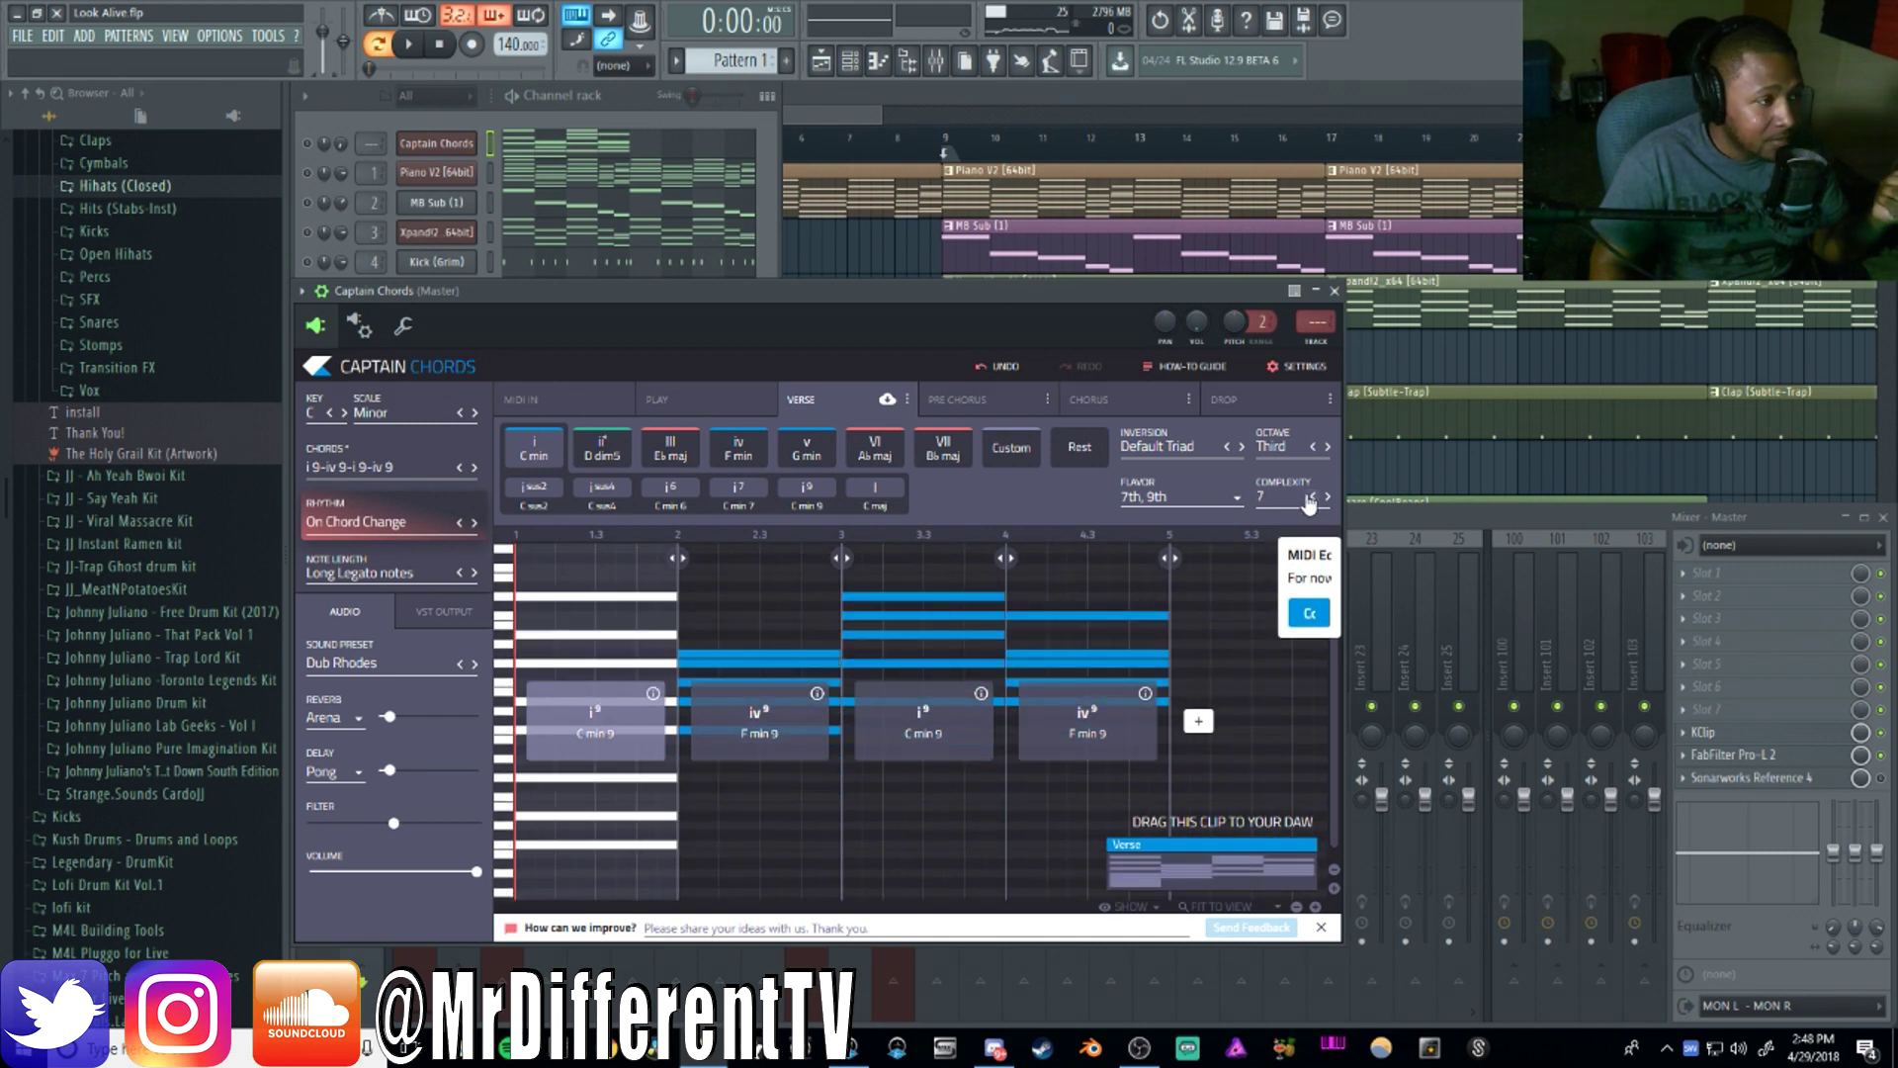
pyautogui.click(1314, 498)
# Remove the 7th and 9th flavors from the first Verse chord, leaving its flavor at None
pyautogui.click(1208, 501)
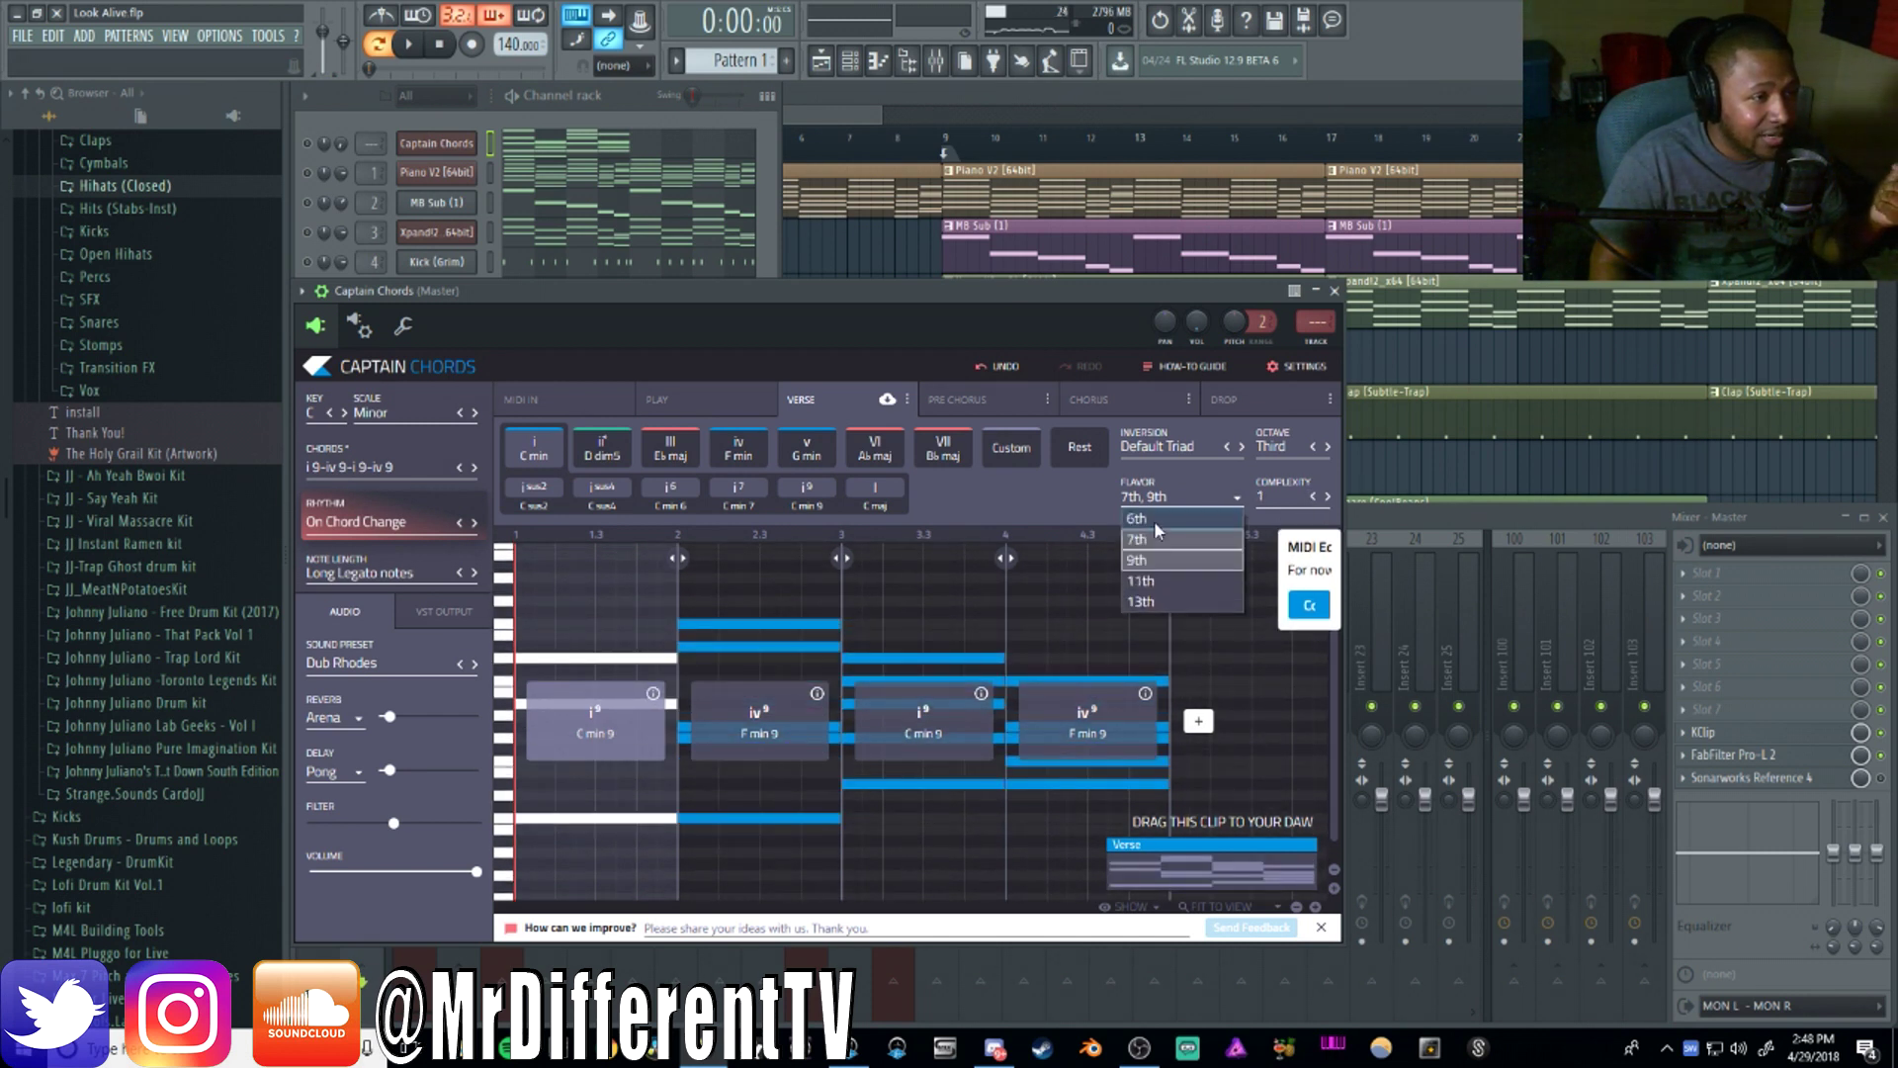
pyautogui.click(1147, 541)
pyautogui.click(1147, 560)
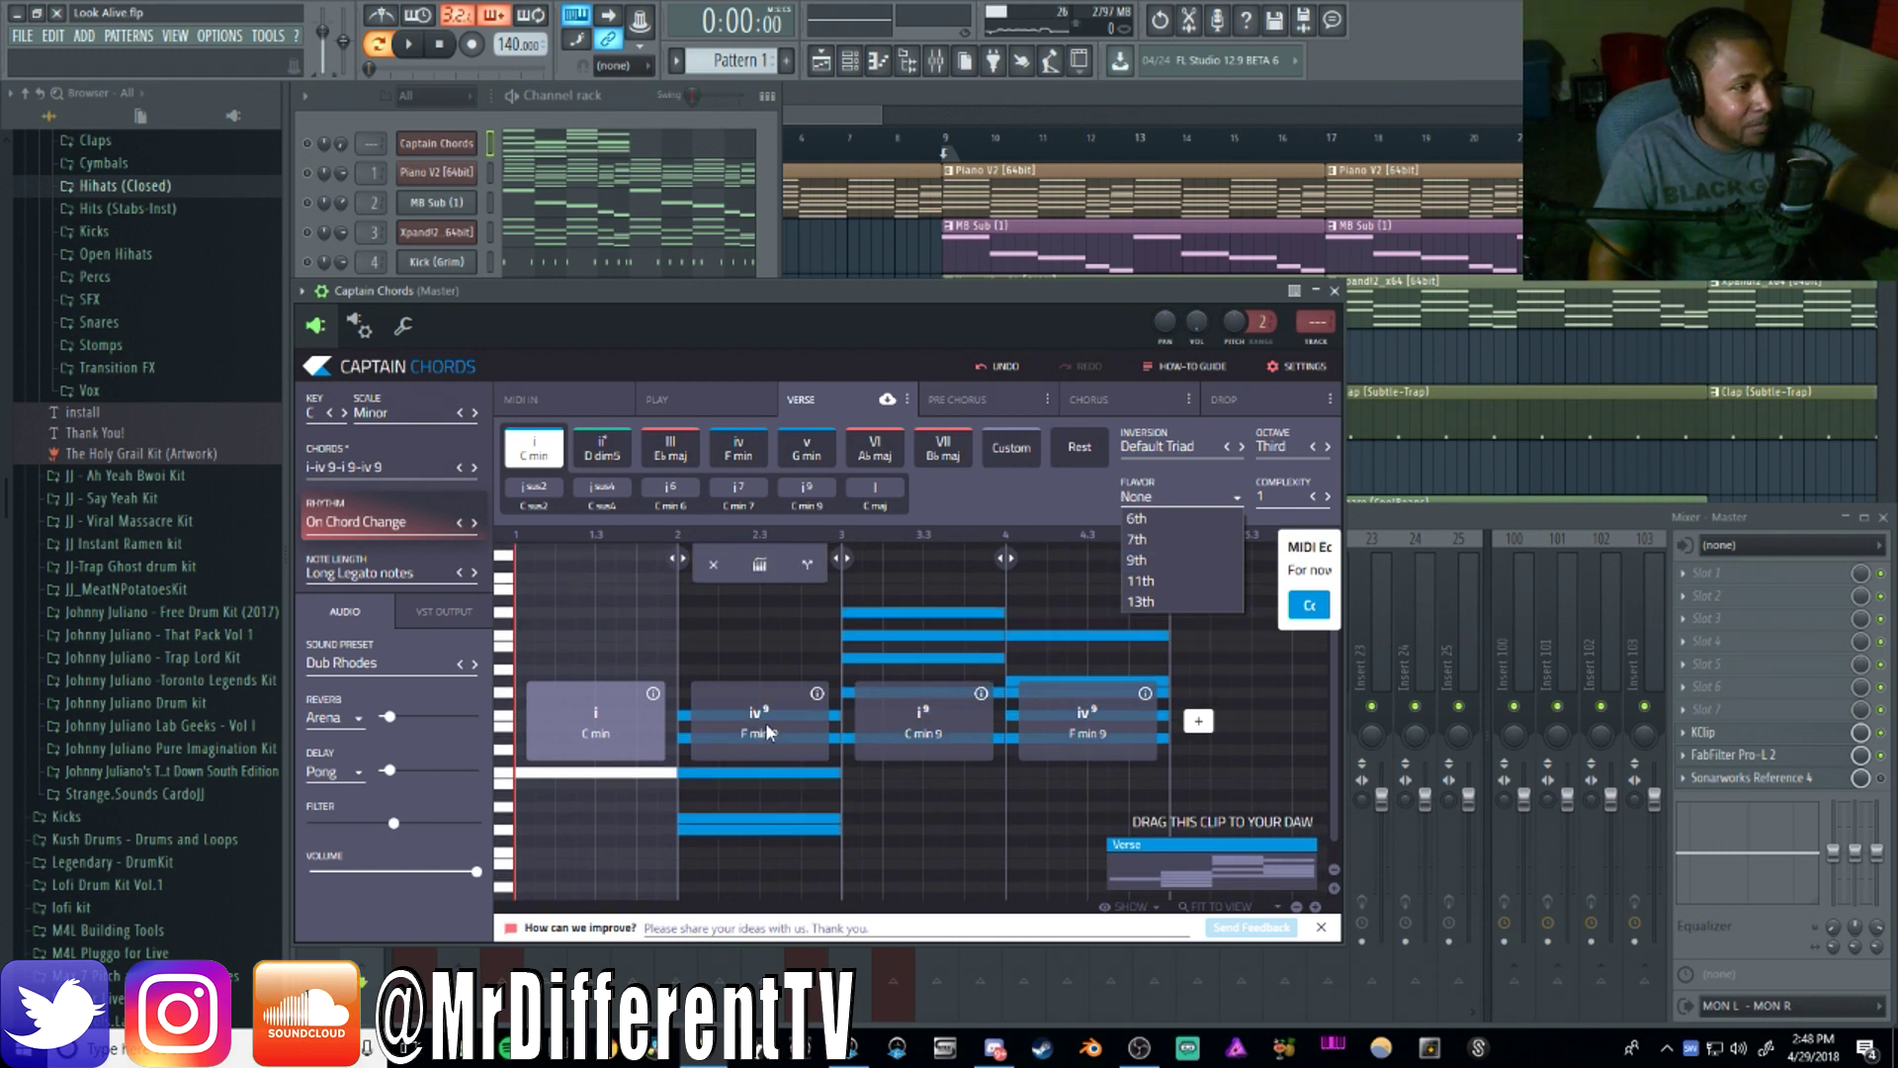
pyautogui.click(1073, 483)
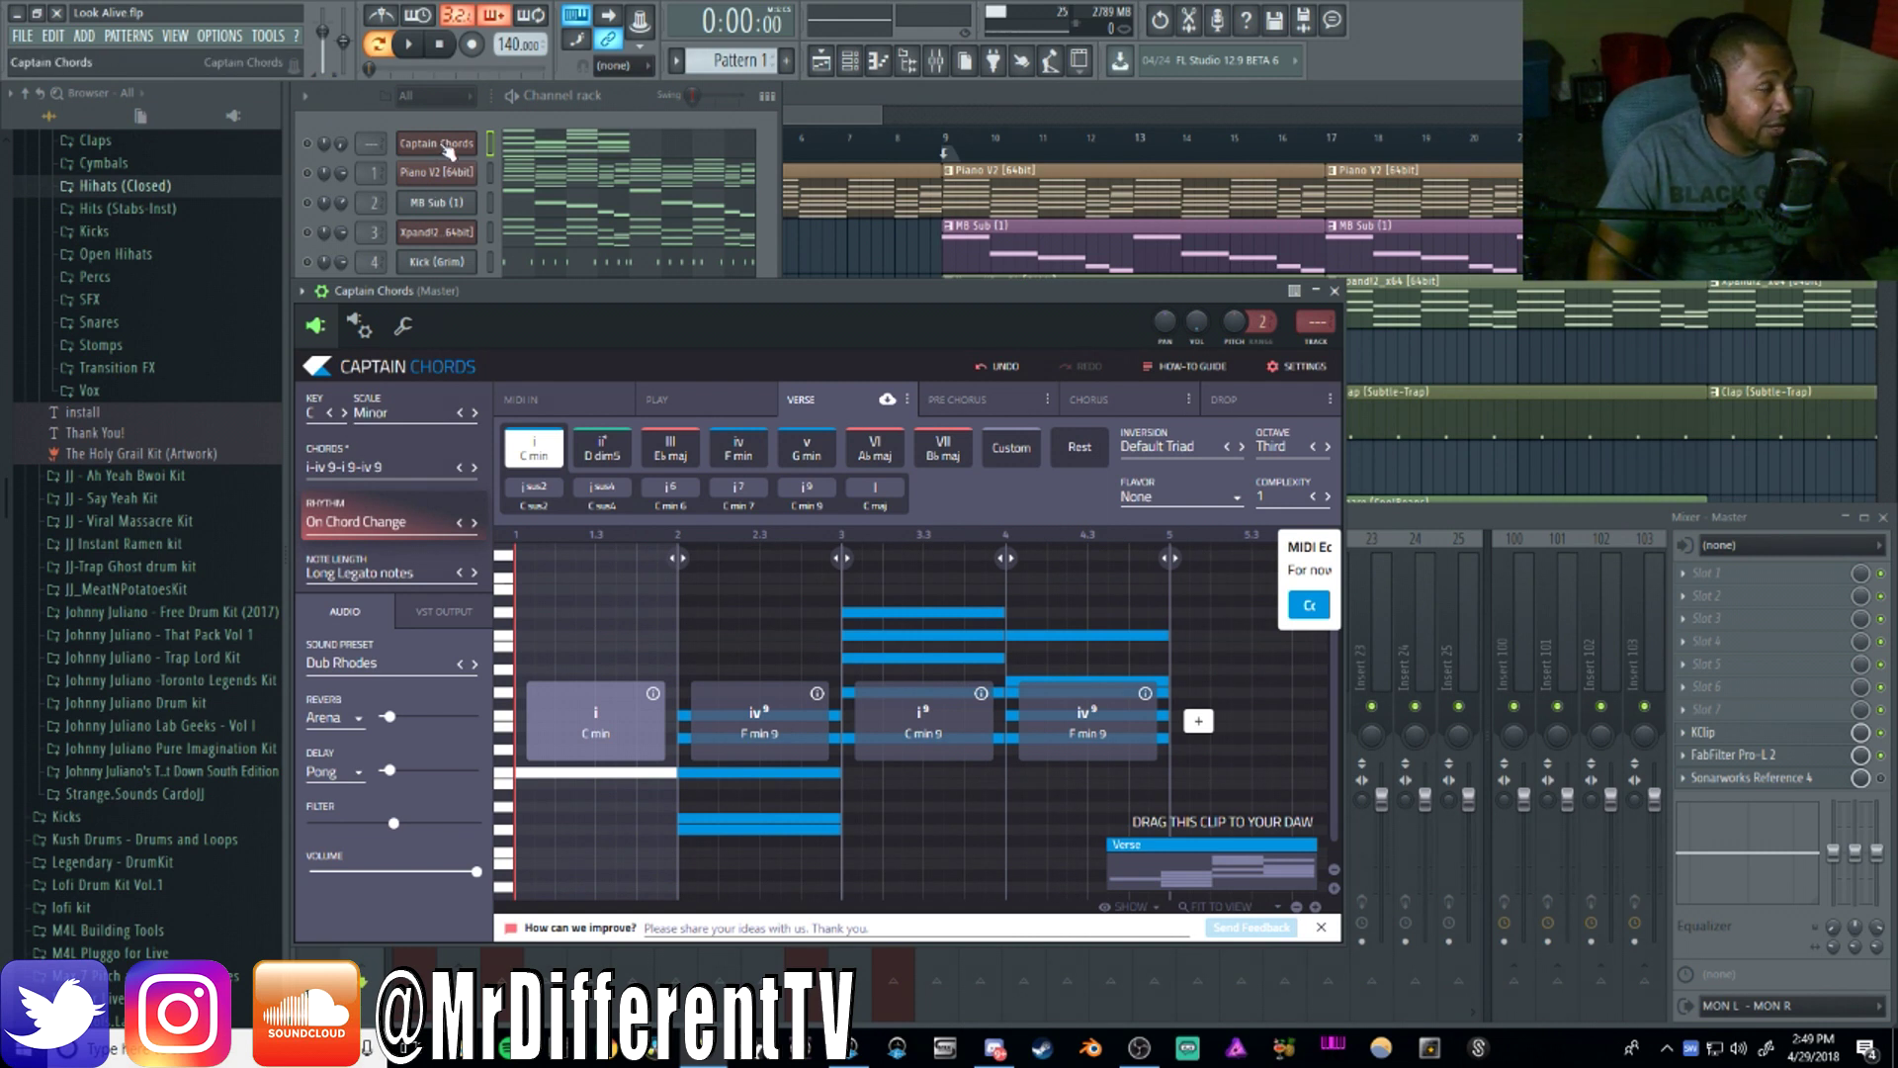
# Enable all channels in the channel rack and play the full pattern with the Captain Chords notes
pyautogui.click(568, 117)
pyautogui.rightClick(323, 148)
pyautogui.press('Escape')
pyautogui.press('space')
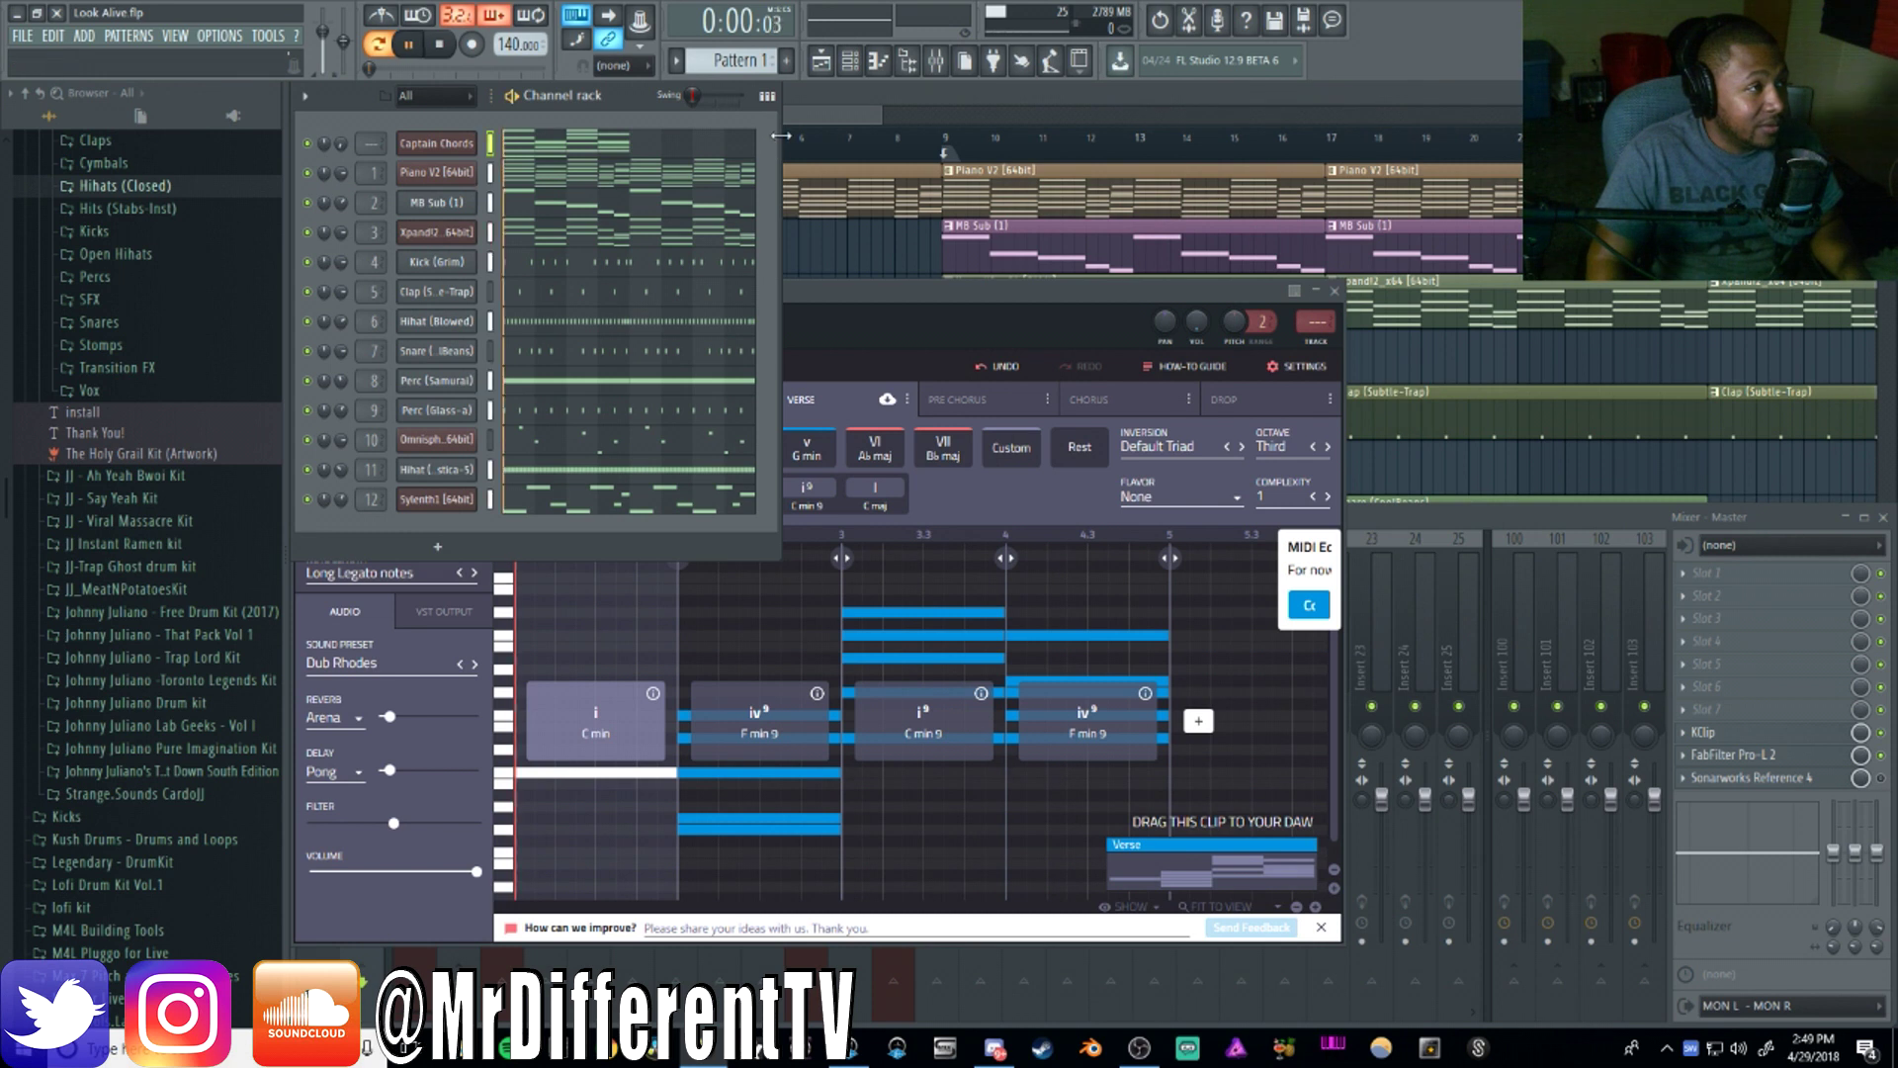
pyautogui.press('space')
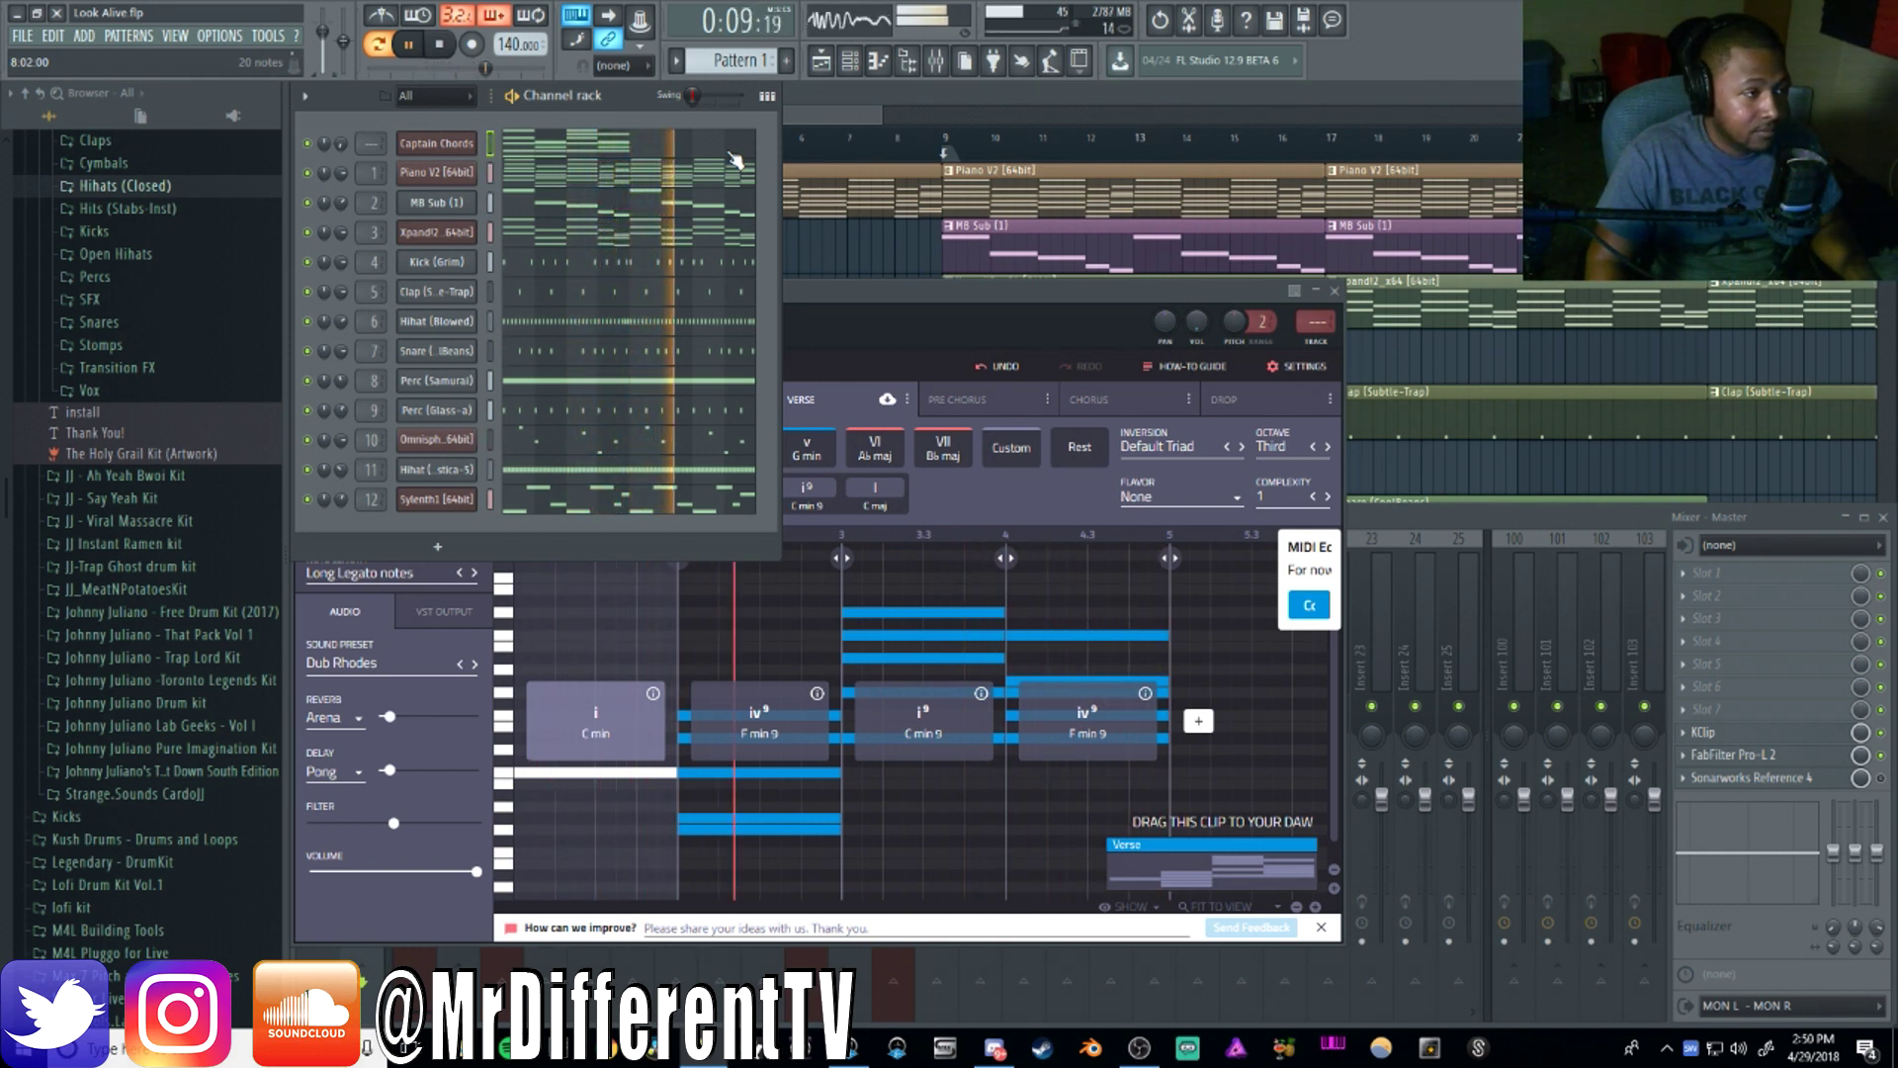
pyautogui.press('space')
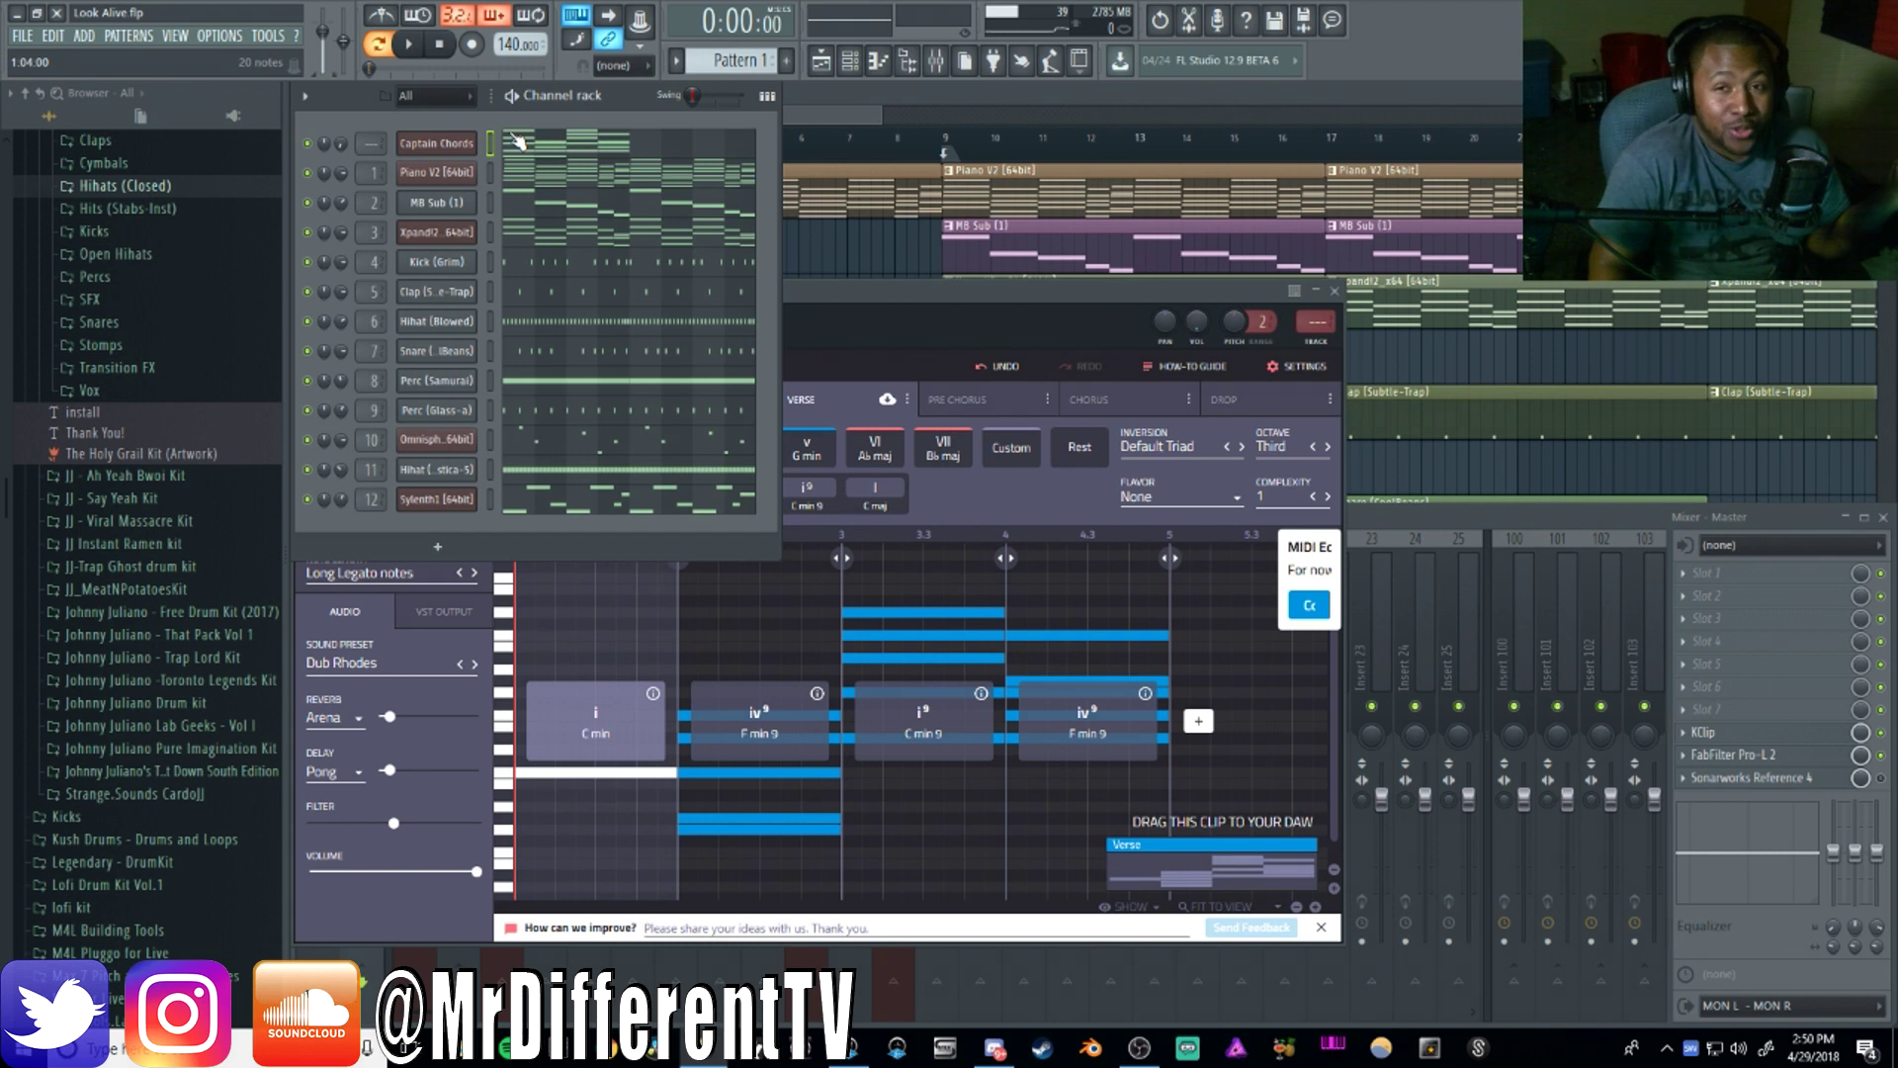
# Solo the original Piano V2 channel on mixer track 1 and listen to its chords
pyautogui.rightClick(308, 172)
pyautogui.click(326, 195)
pyautogui.press('space')
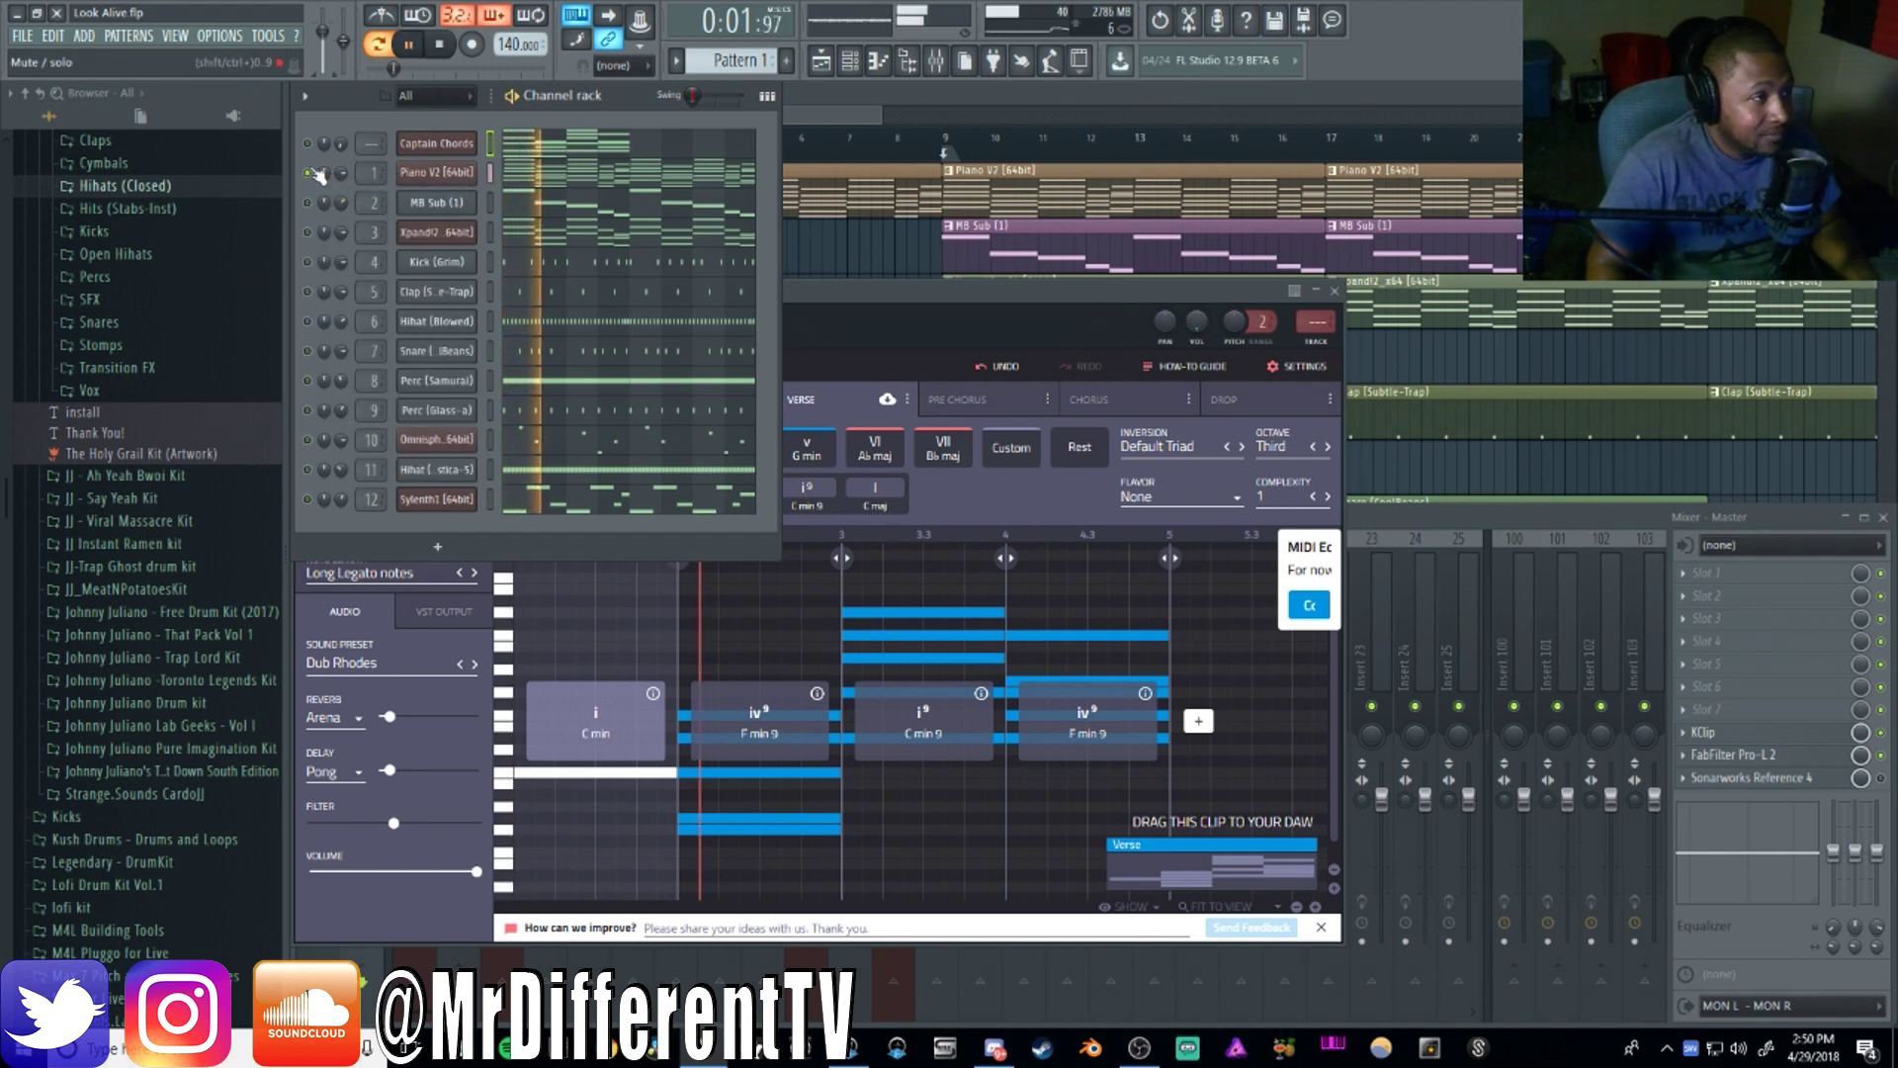
pyautogui.press('space')
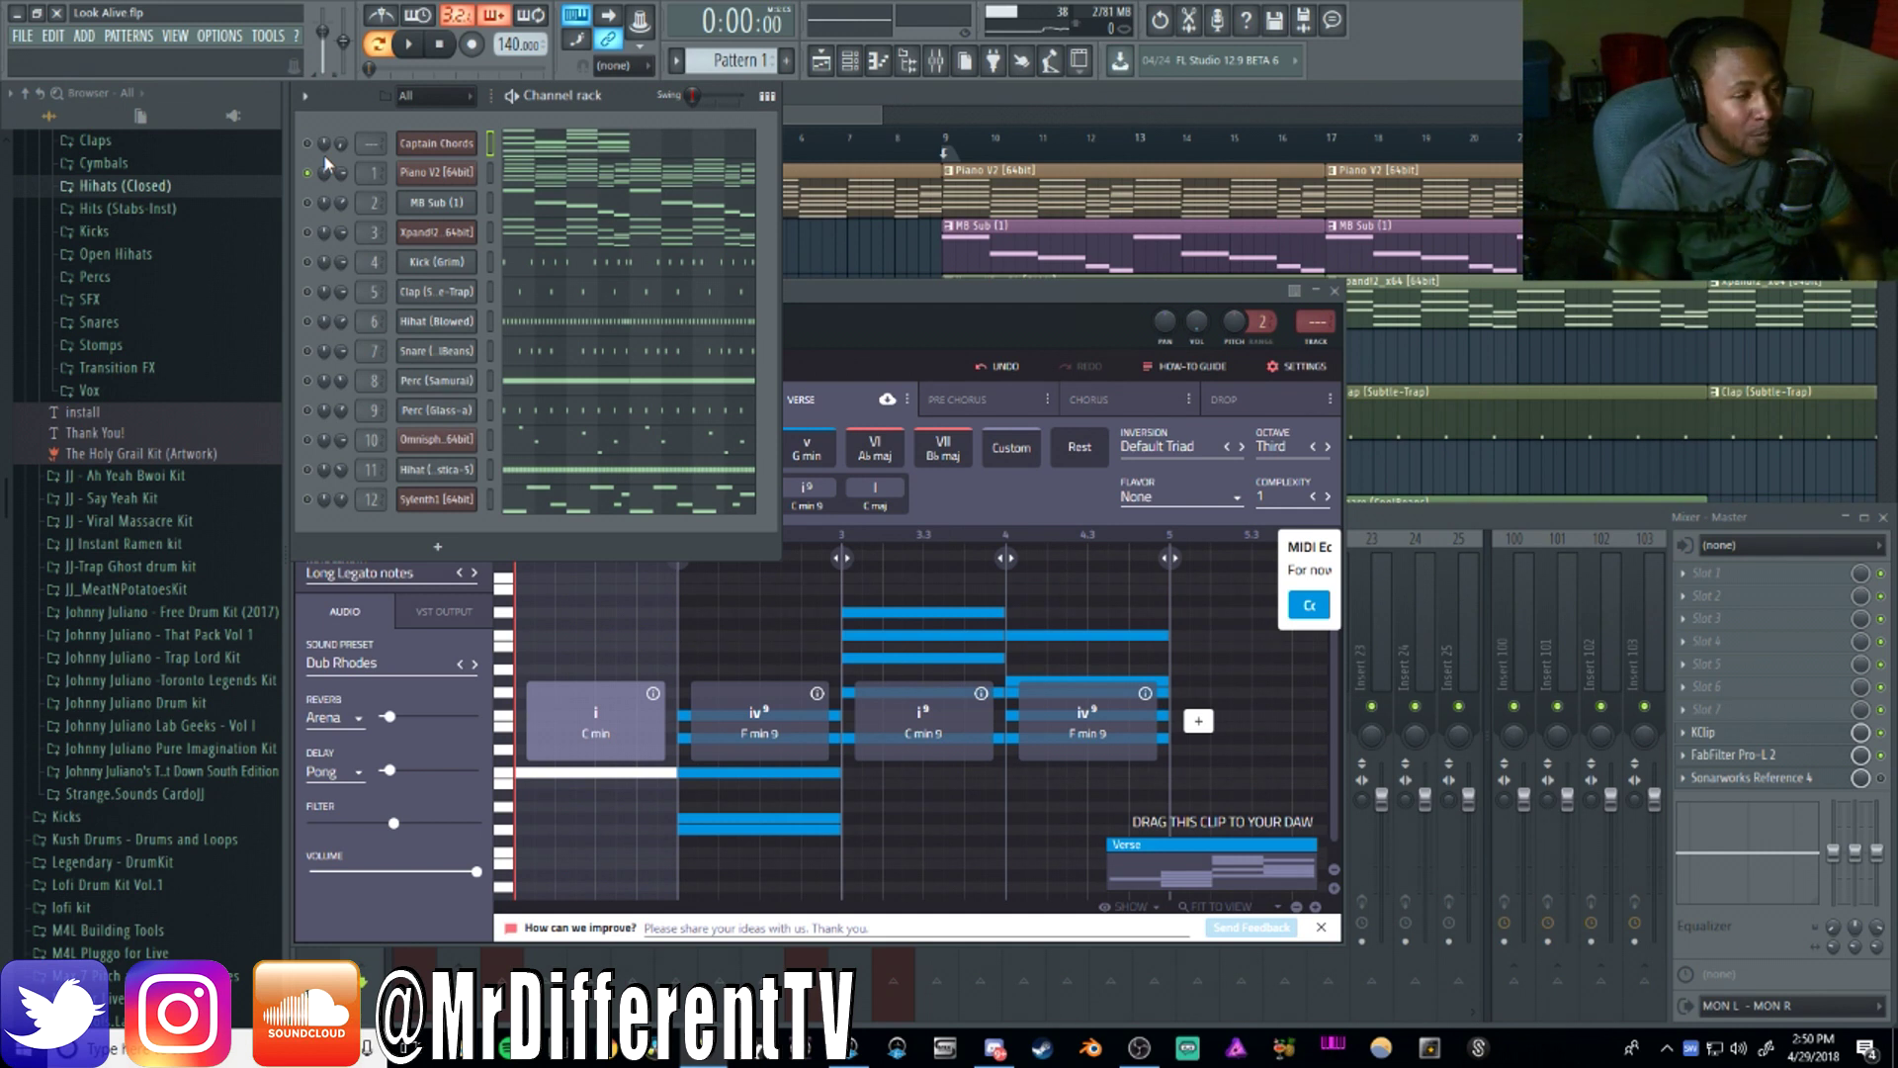
# Return to the Captain Chords window, view the plugin's settings and close them
pyautogui.click(913, 290)
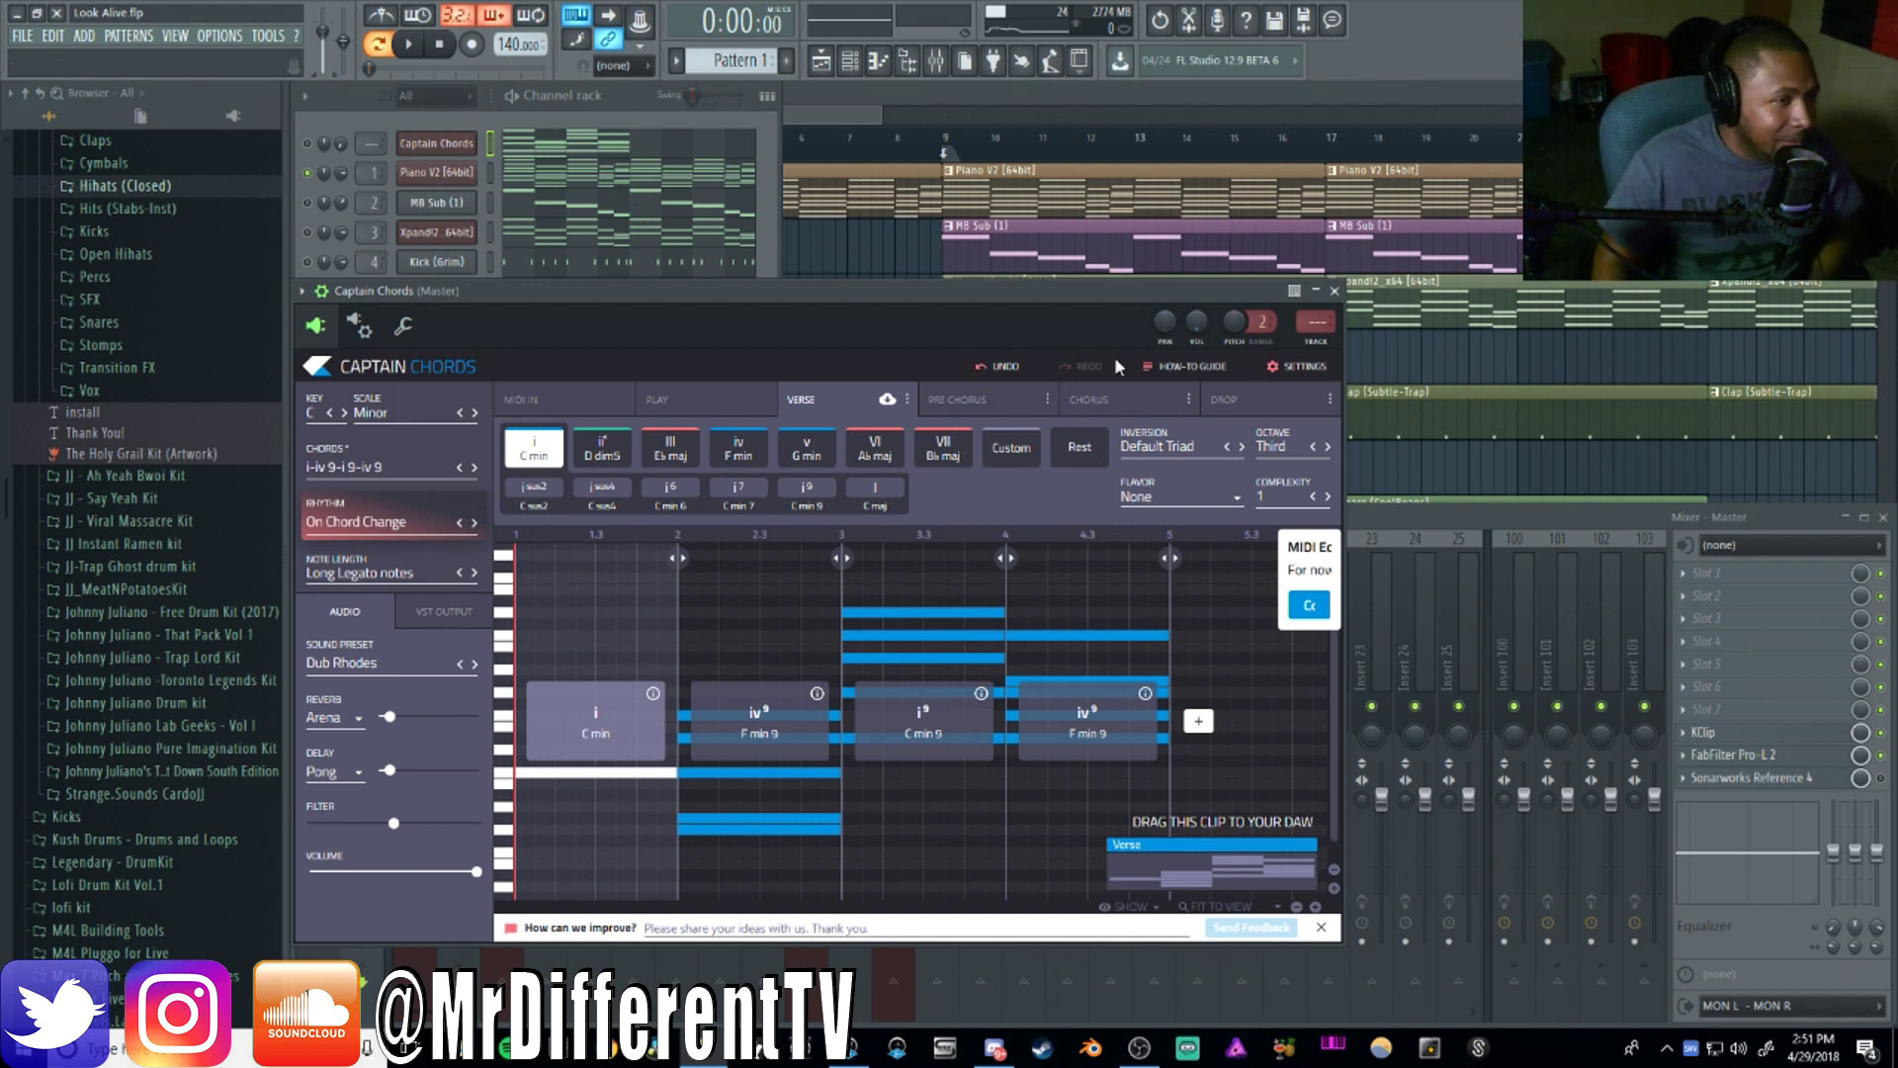
pyautogui.click(1315, 367)
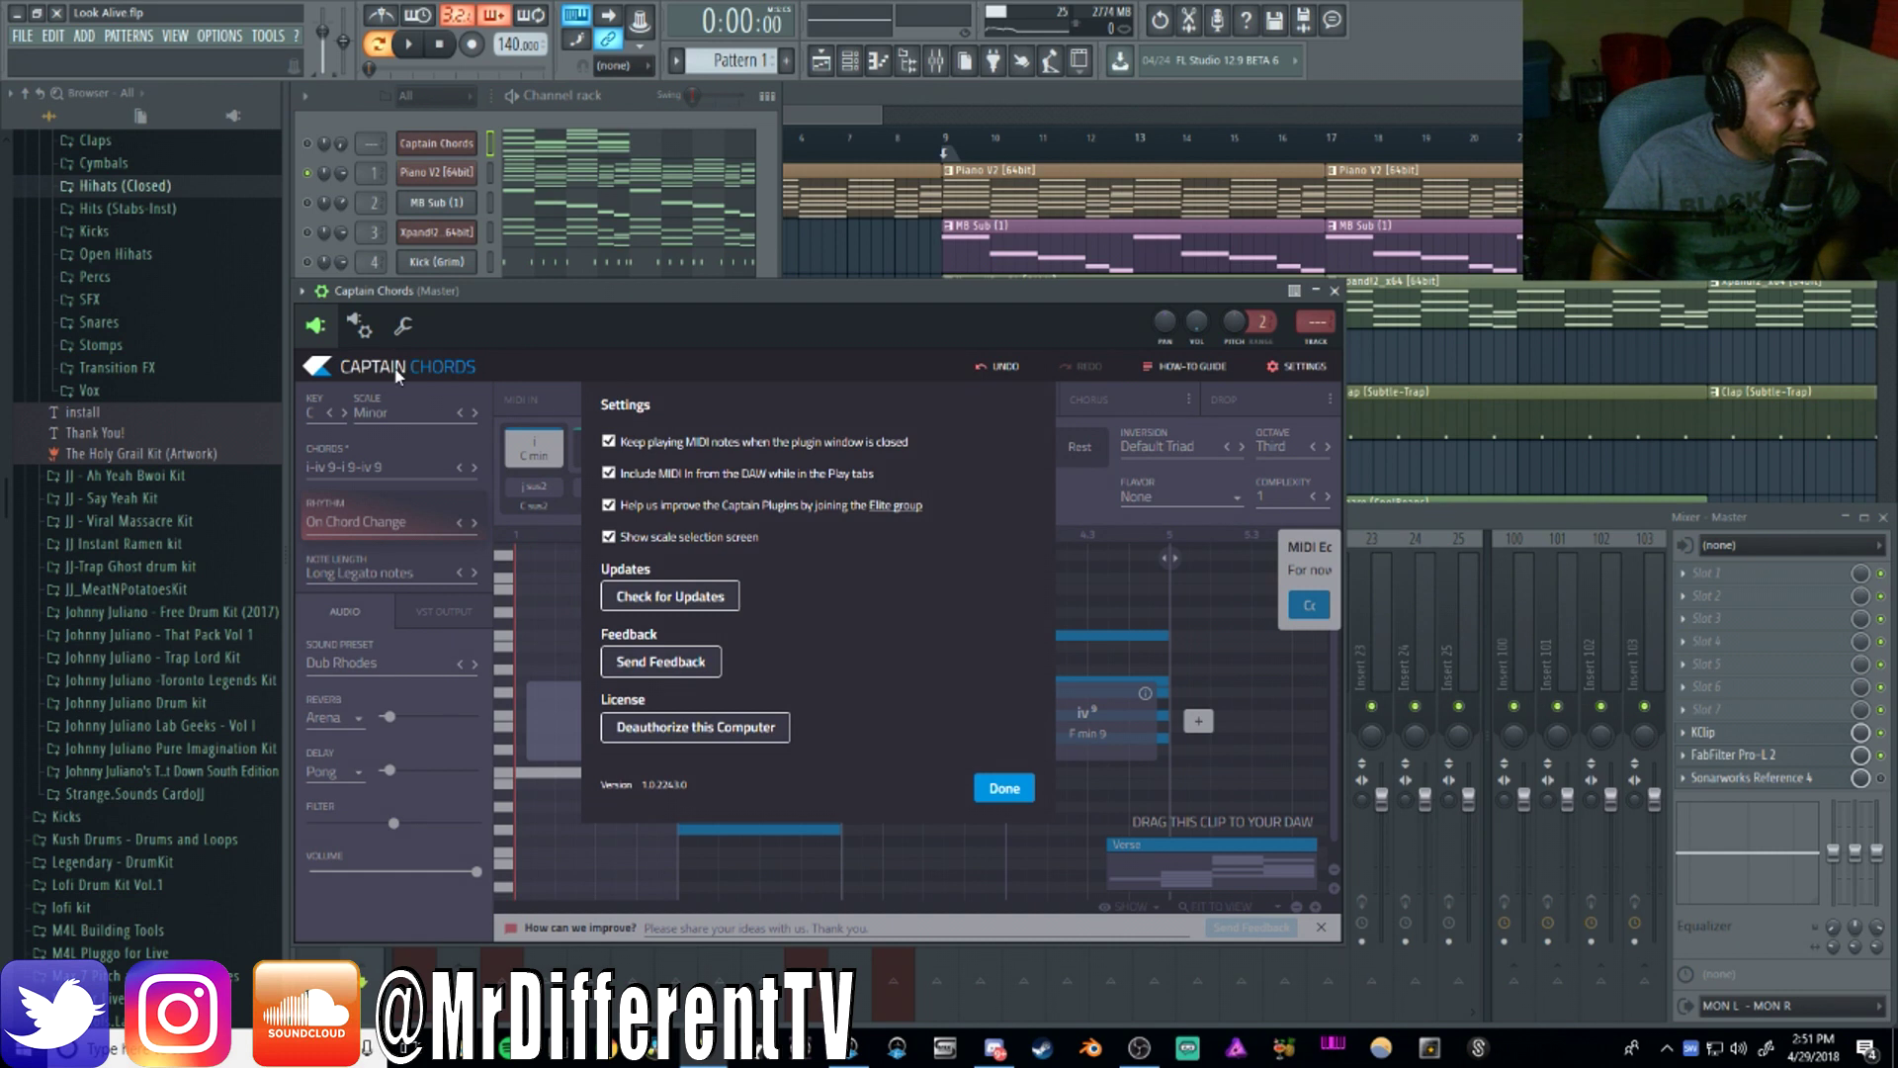
pyautogui.click(1001, 790)
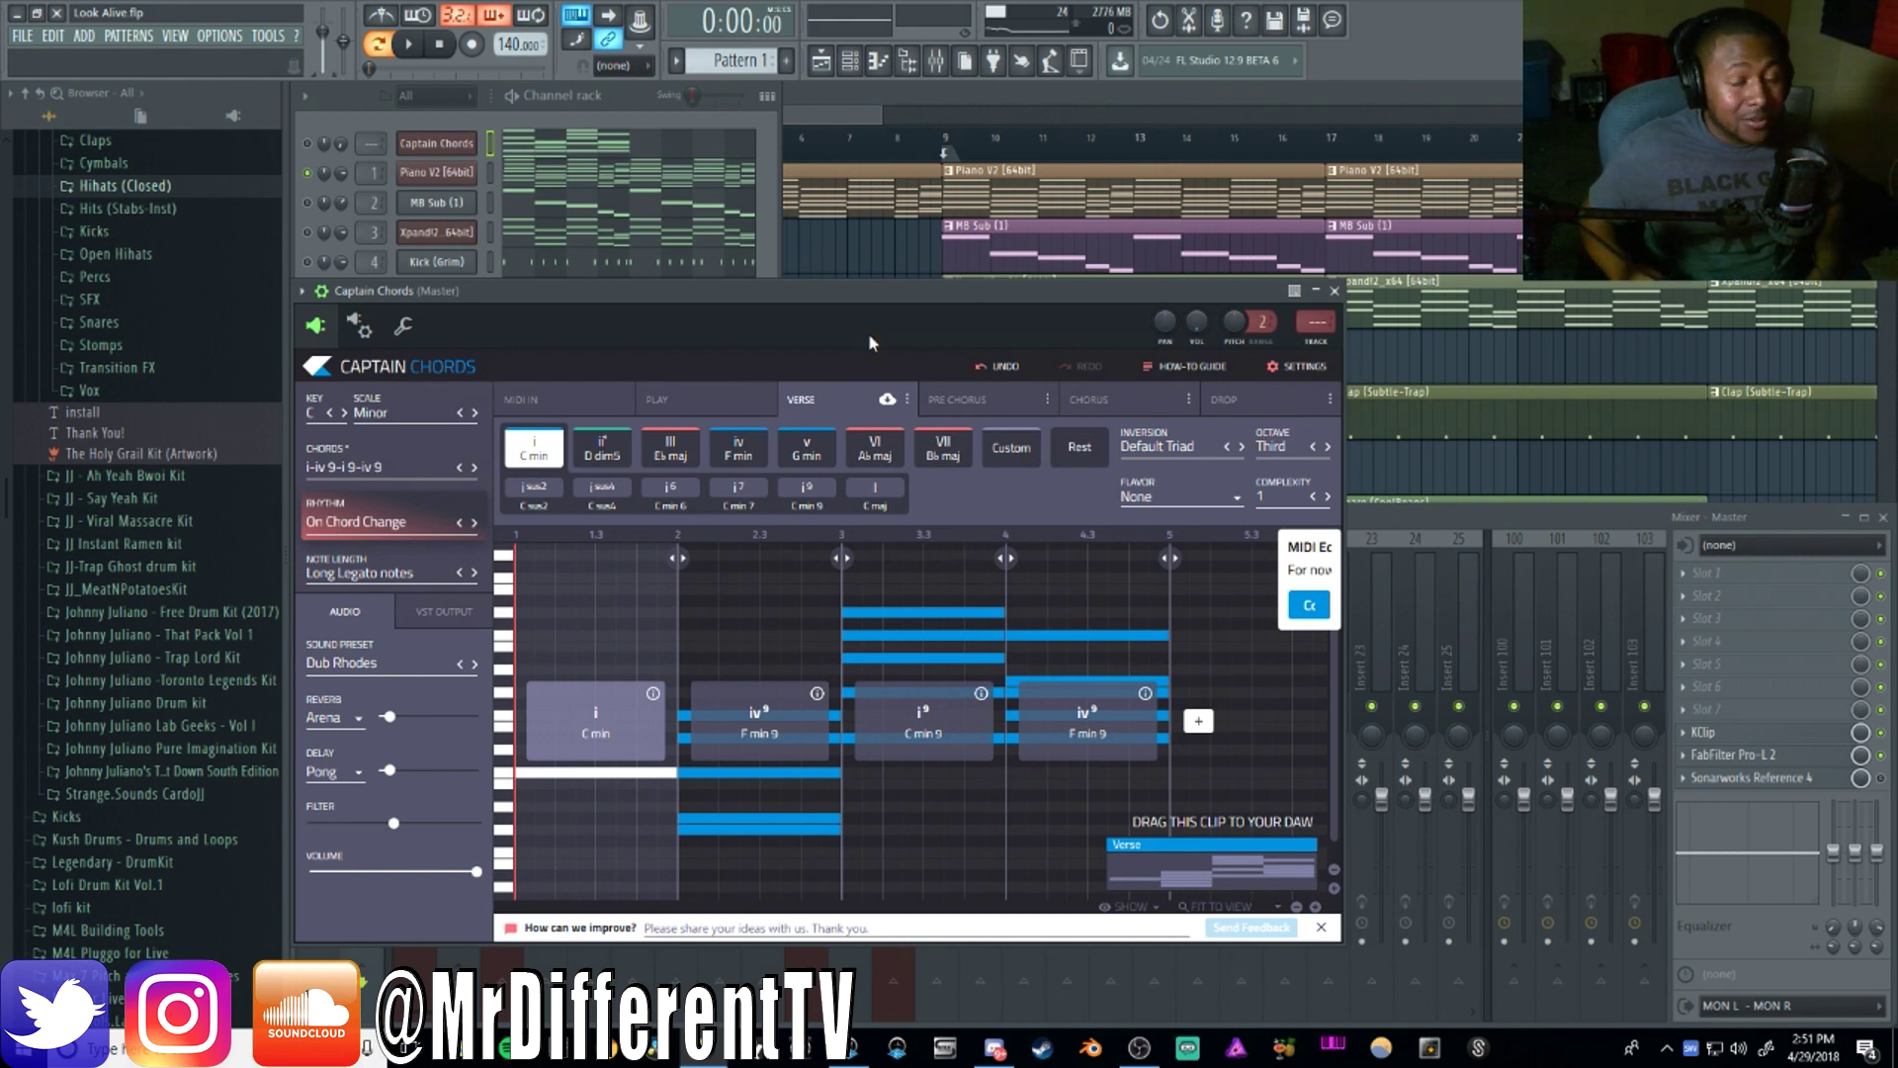